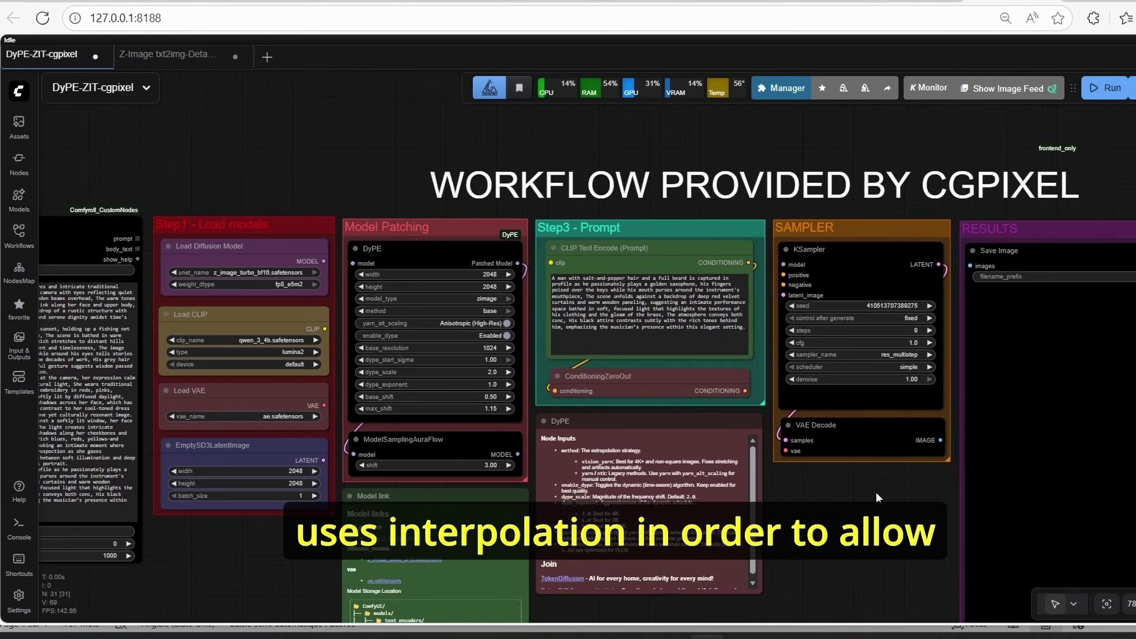
Examine the DyPE-ZIT workflow's node groups for model loading, model patching, prompt and sampler, including the DyPE node notes.
drag(876, 492, 783, 476)
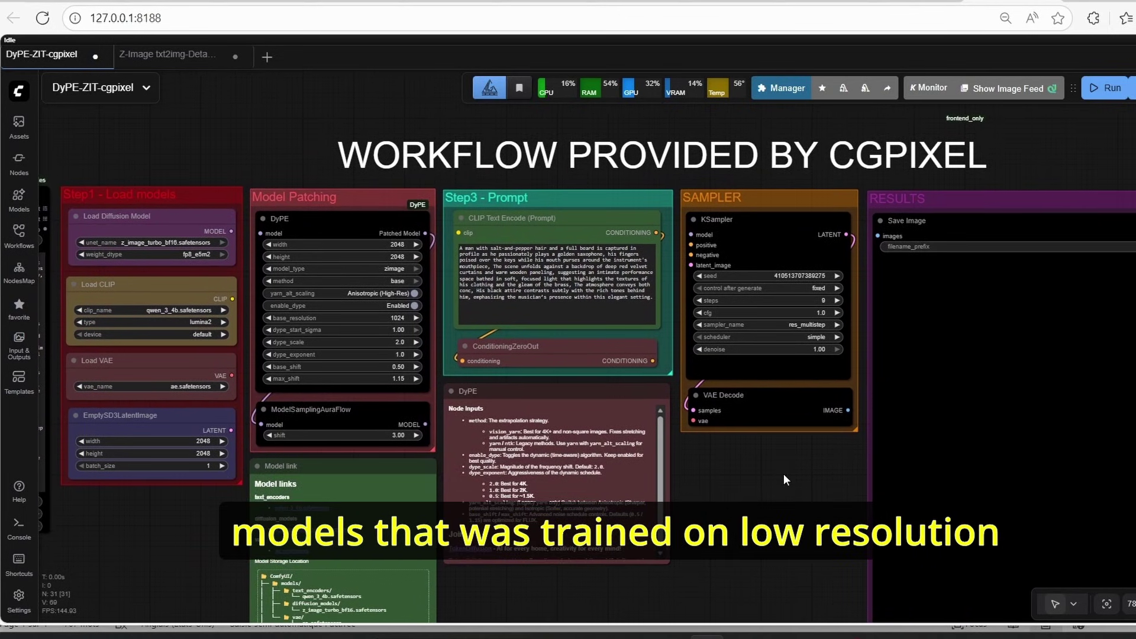
scroll(783, 473, down, 2)
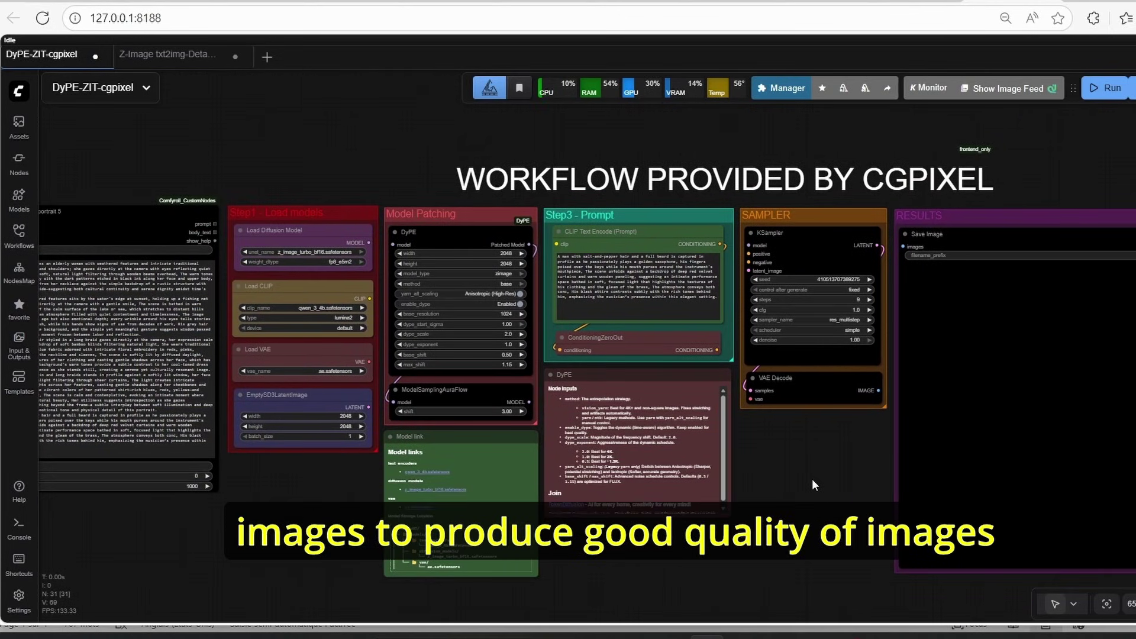
scroll(829, 464, up, 3)
drag(836, 457, 950, 483)
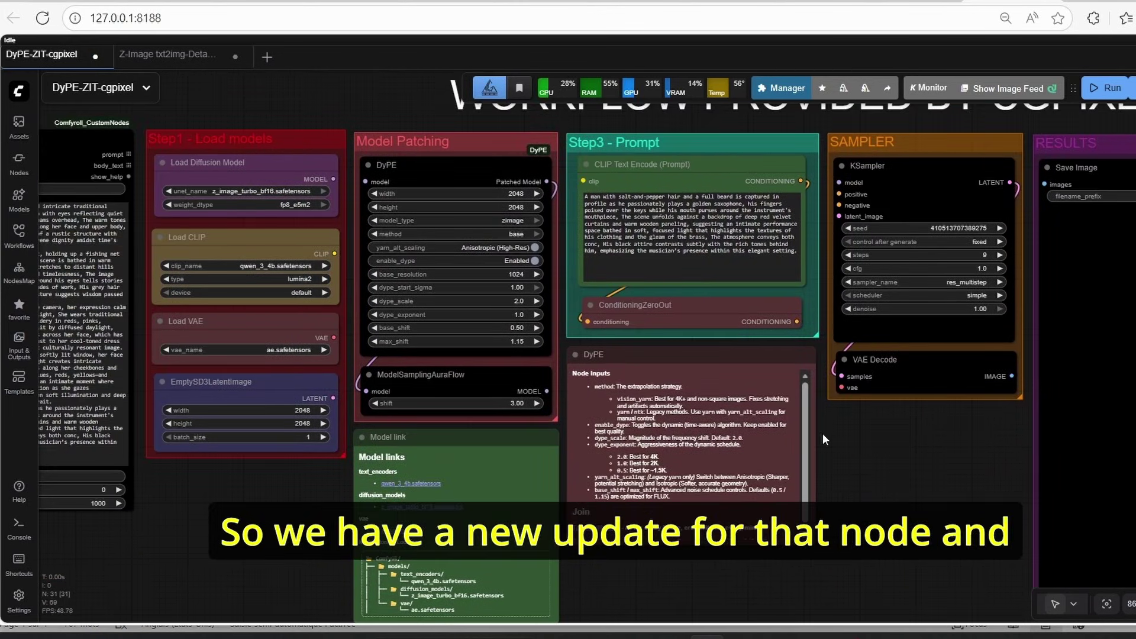
scroll(823, 439, up, 8)
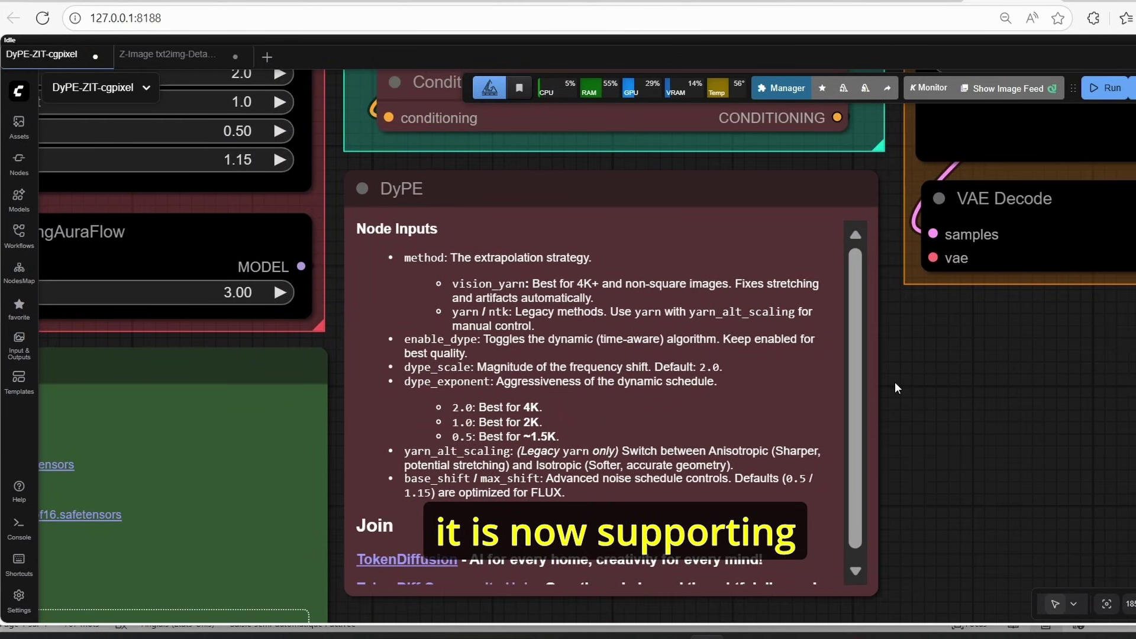
key(.)
scroll(503, 484, up, 10)
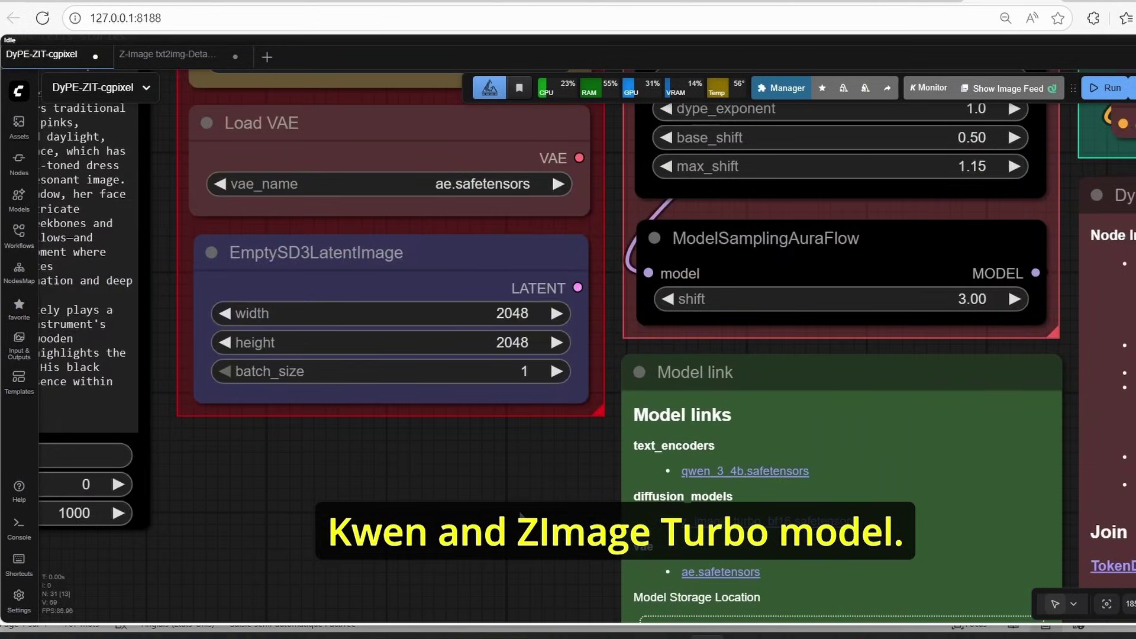
drag(520, 514, 609, 484)
scroll(528, 486, down, 6)
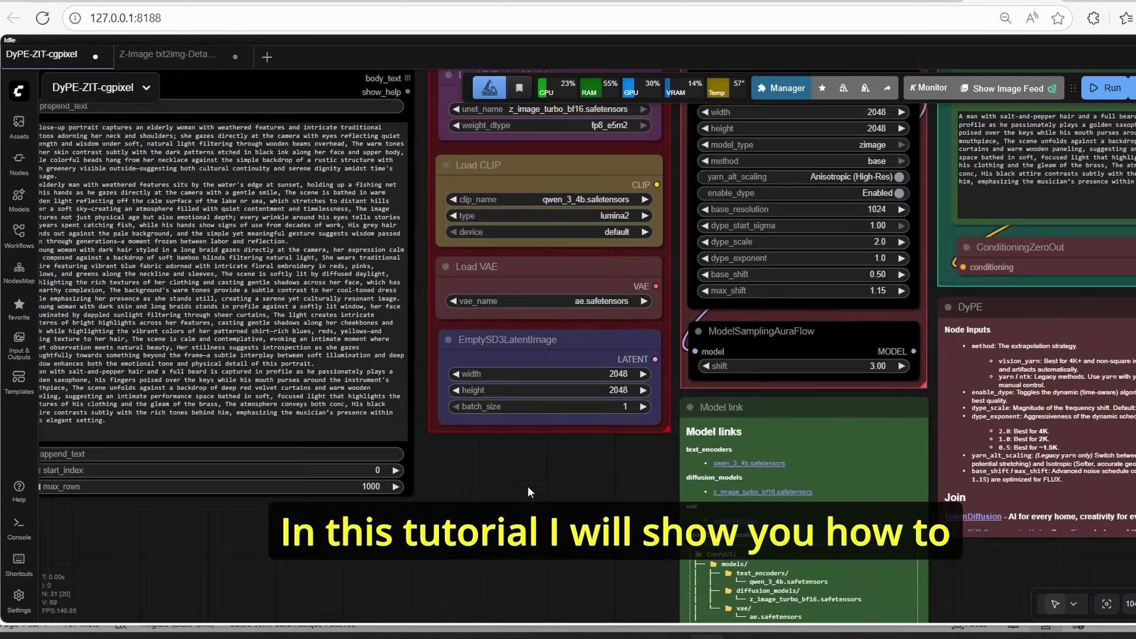
drag(529, 492, 606, 553)
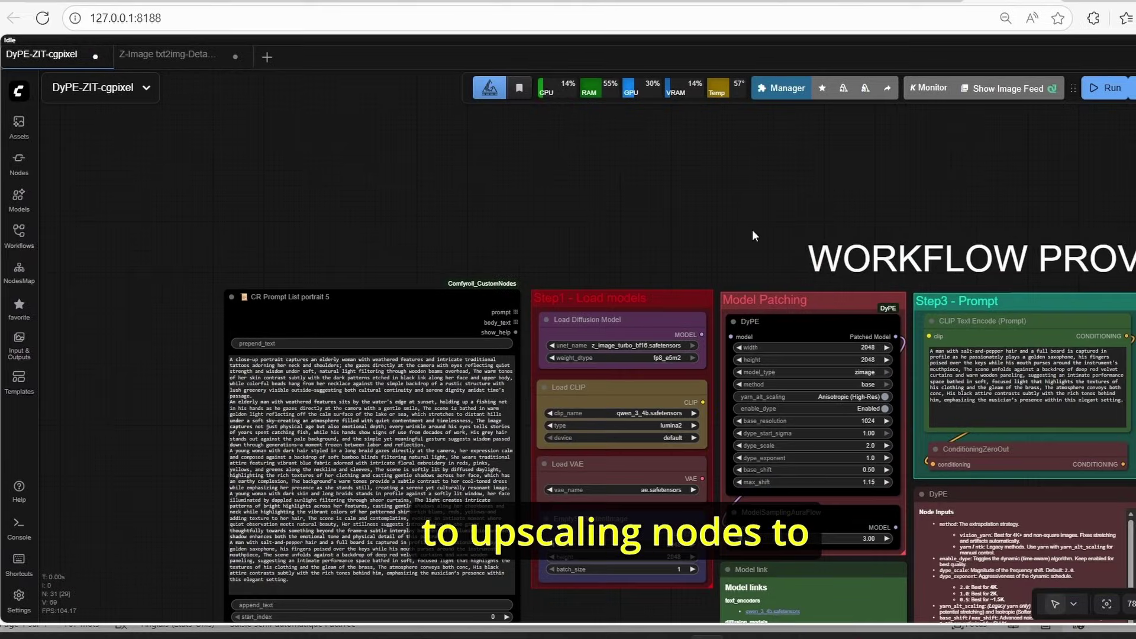
drag(751, 235, 348, 186)
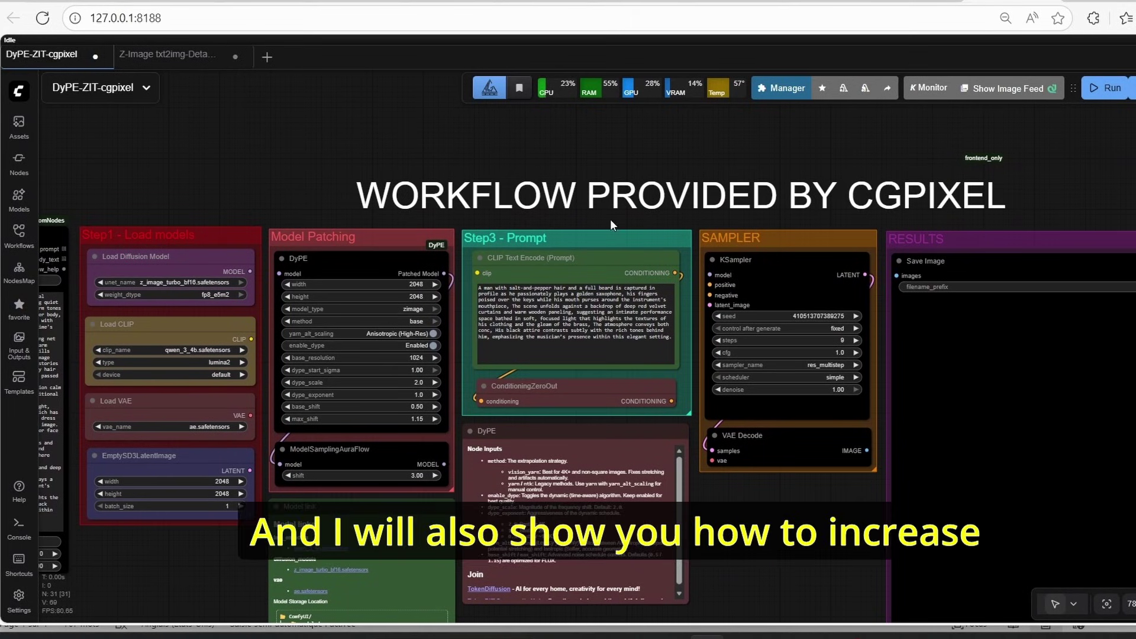
scroll(617, 220, up, 1)
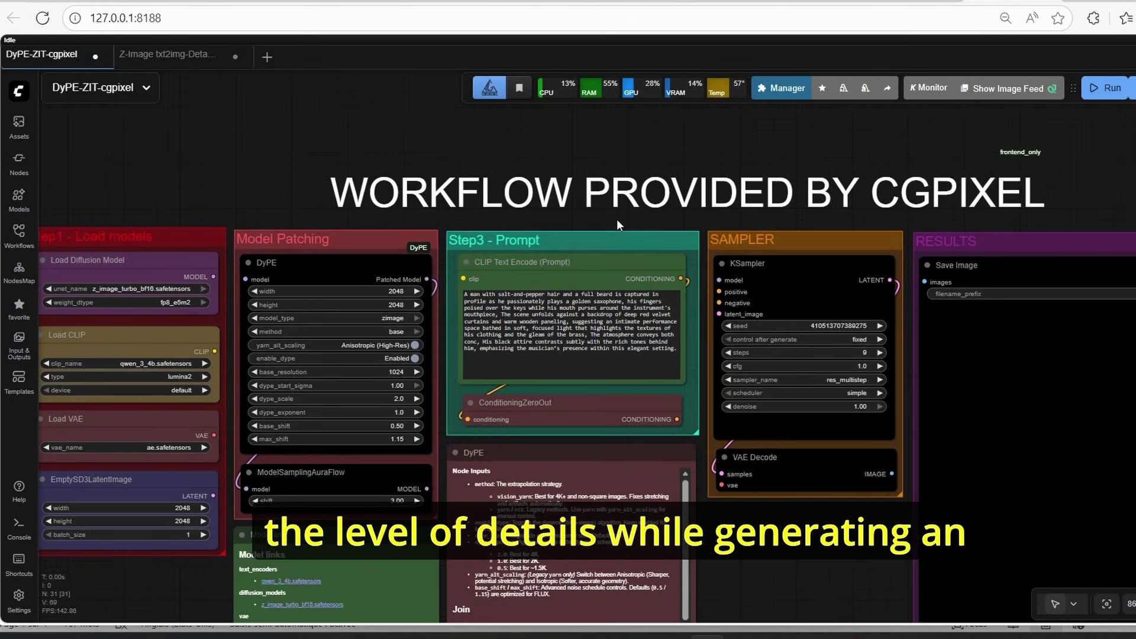
scroll(617, 219, down, 2)
scroll(486, 254, up, 5)
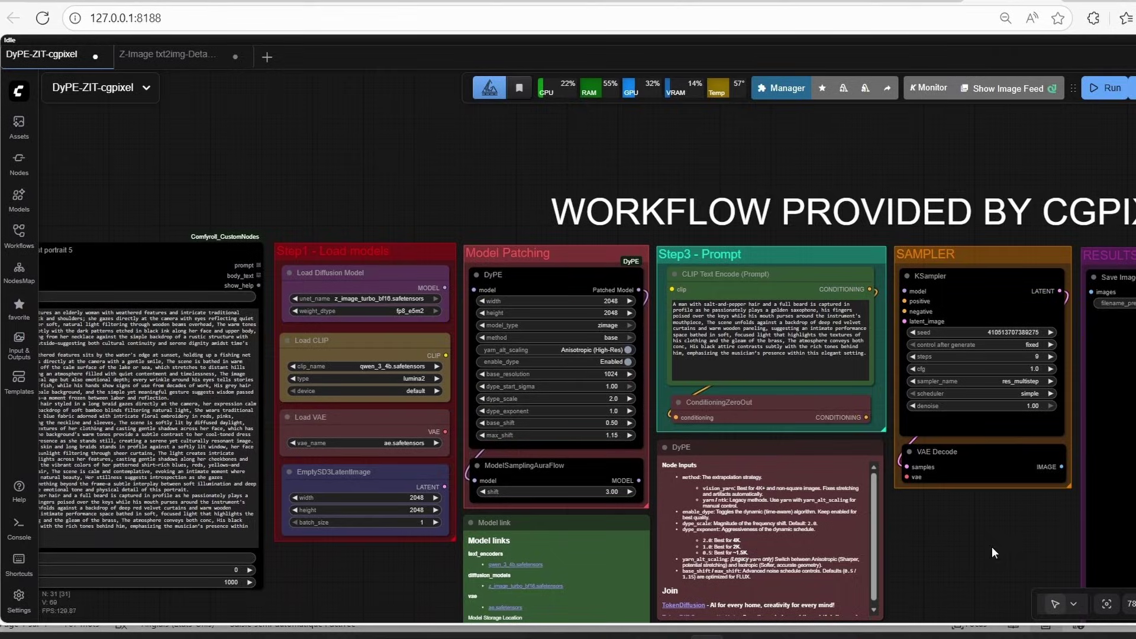
drag(992, 547, 840, 521)
scroll(338, 201, up, 4)
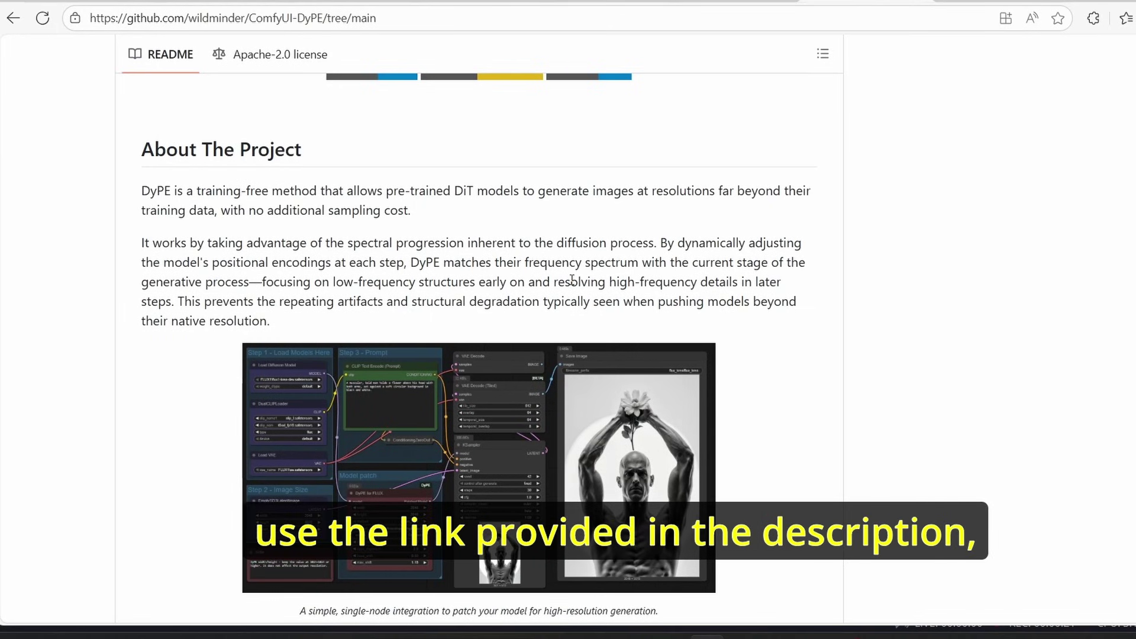
Read the ComfyUI-DyPE README's introduction and About The Project section, highlighting the mention of Qwen Image and Z-Image.
scroll(572, 280, down, 3)
scroll(571, 281, up, 15)
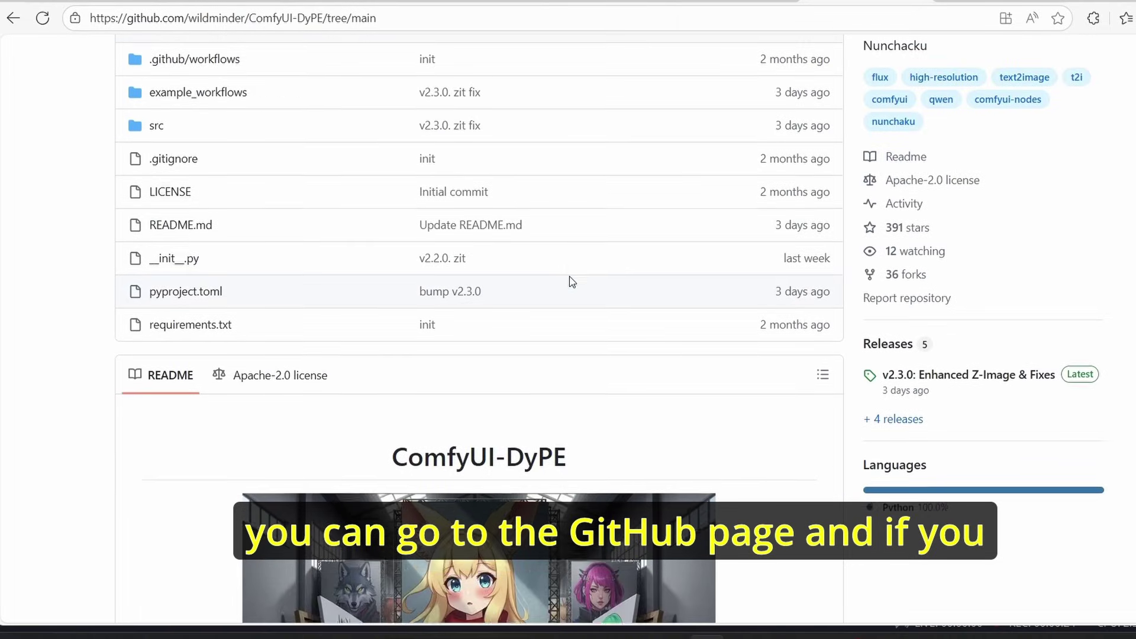
scroll(569, 276, down, 12)
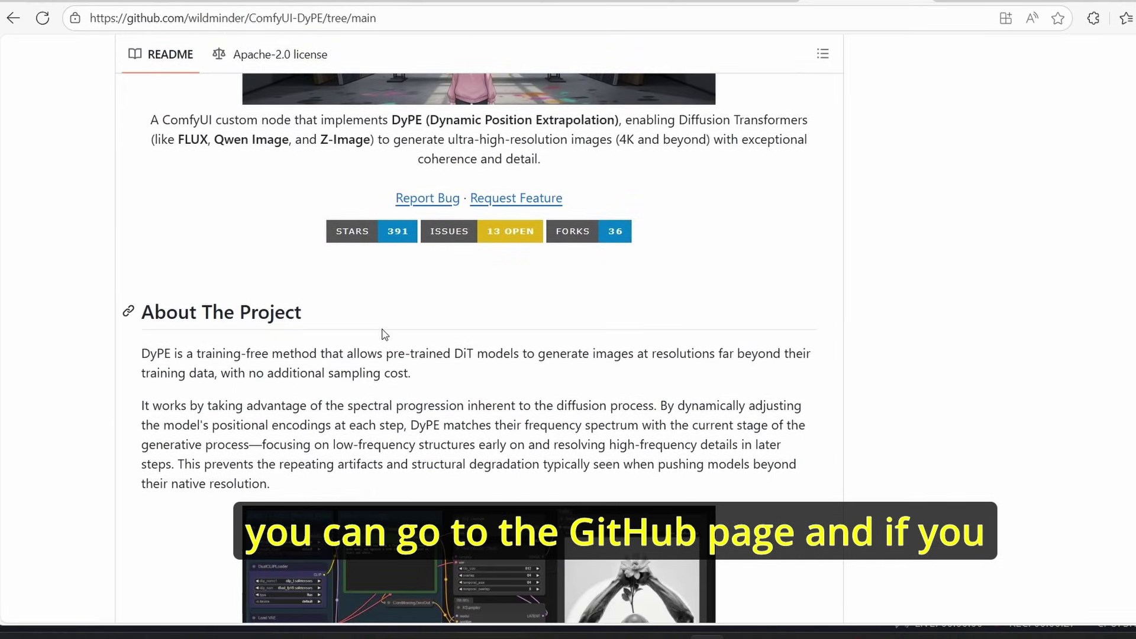
scroll(385, 335, up, 1)
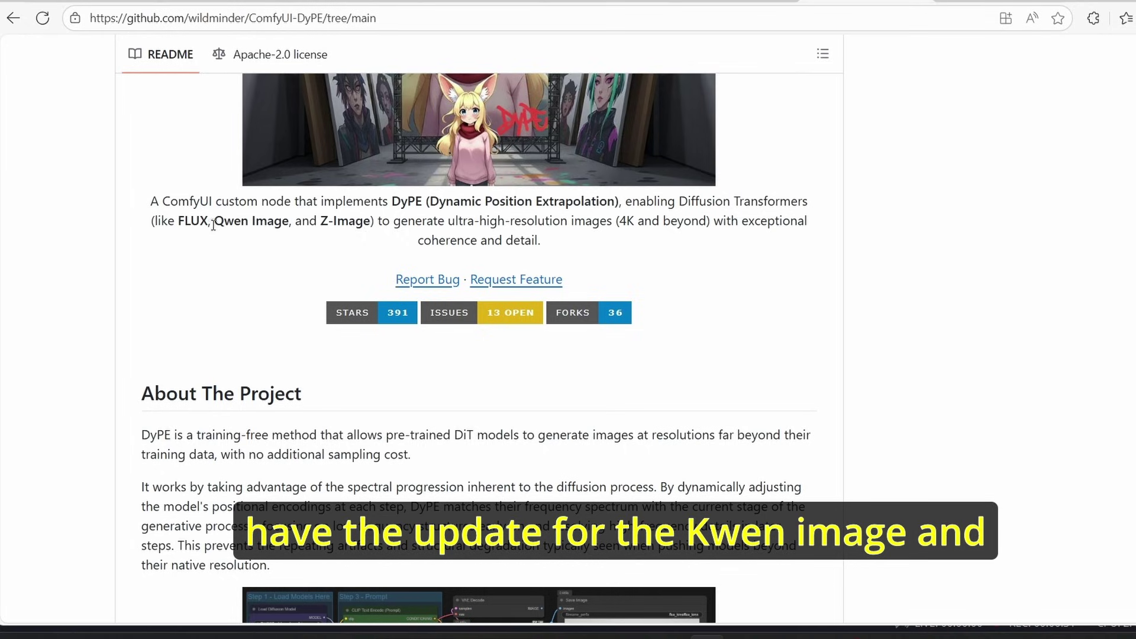
drag(213, 226, 371, 223)
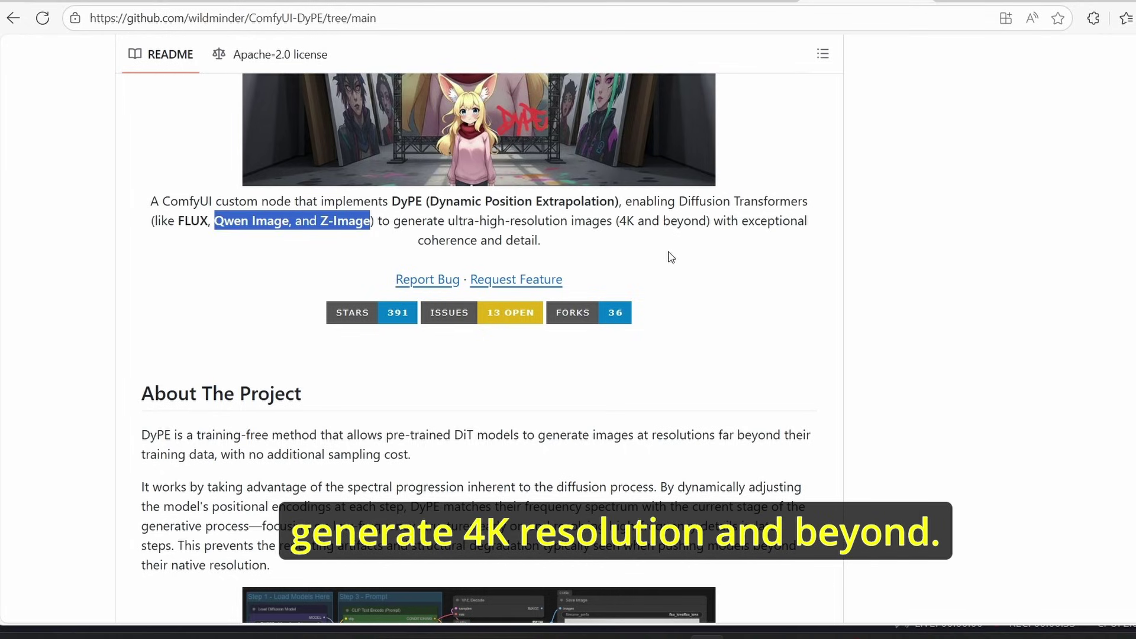
scroll(571, 398, down, 4)
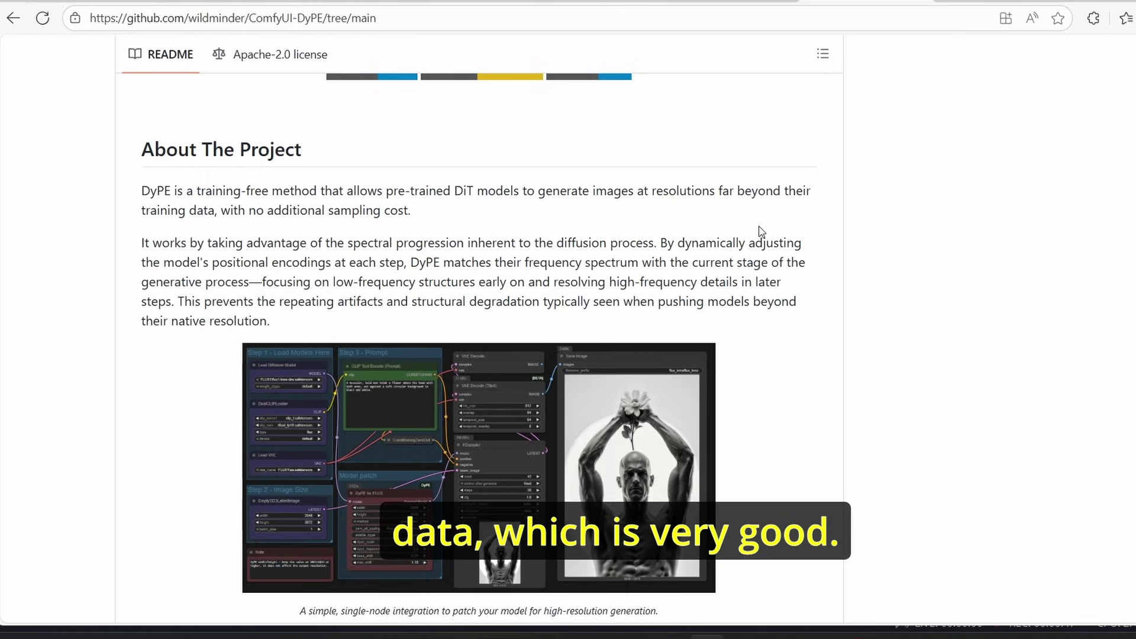
Examine the README's DyPE node screenshot, example output images and Getting Started installation instructions.
scroll(760, 231, down, 12)
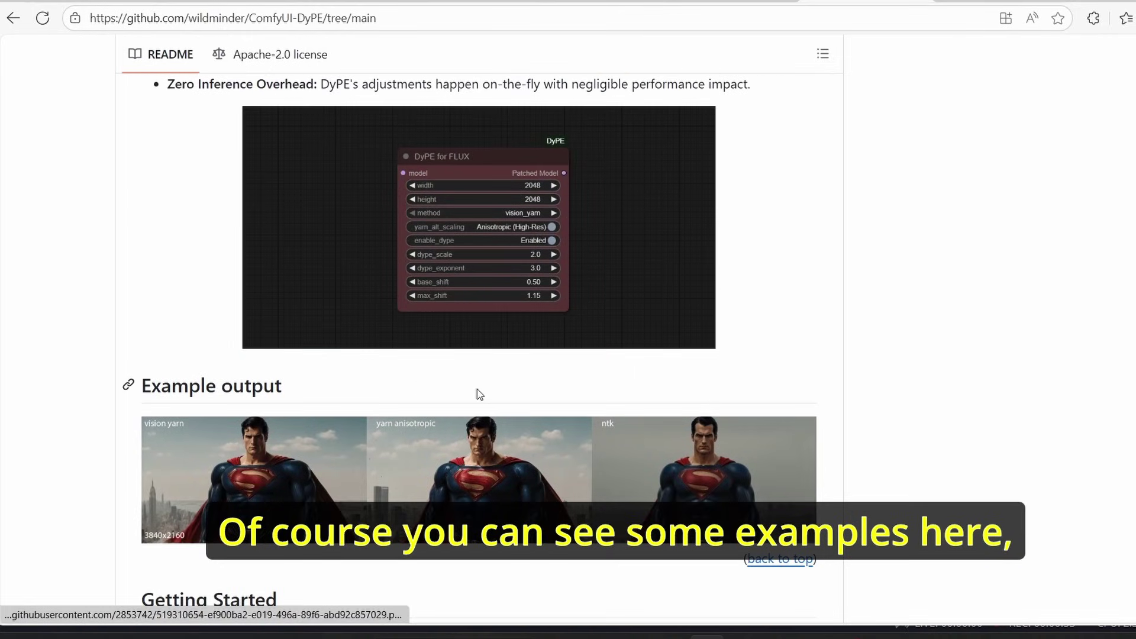
scroll(477, 389, down, 2)
scroll(436, 256, up, 2)
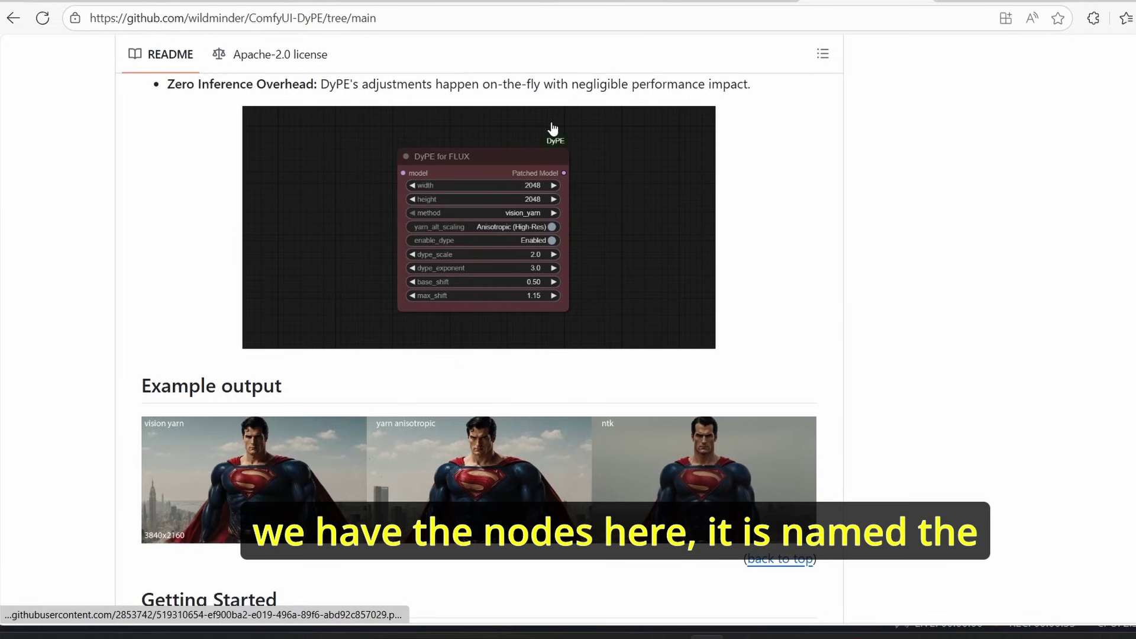
scroll(401, 278, up, 2)
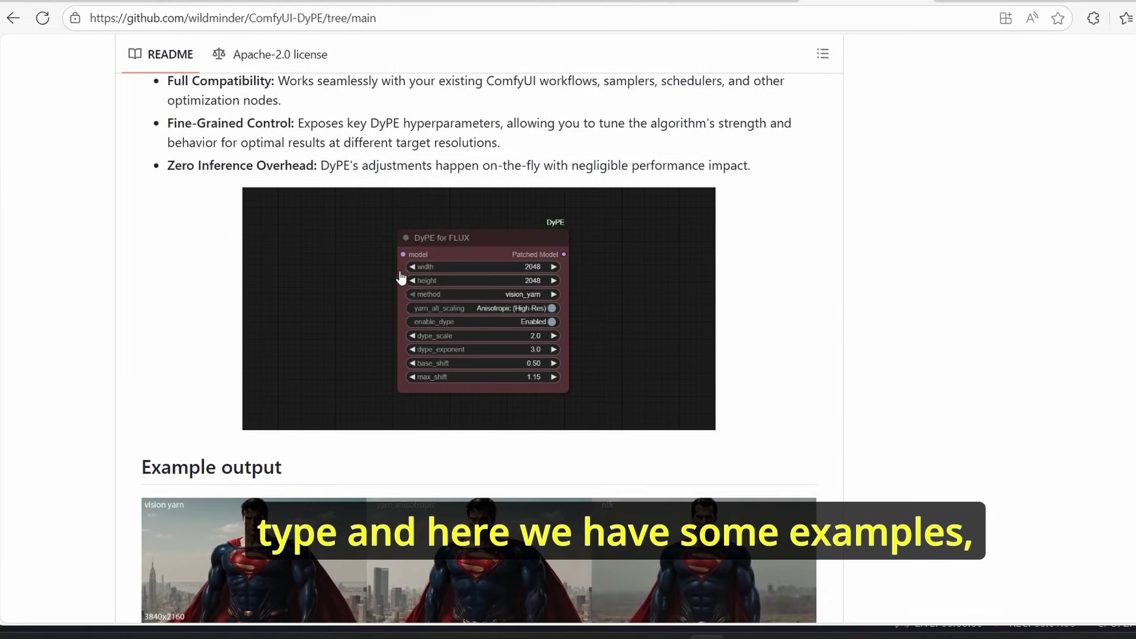
scroll(402, 277, down, 8)
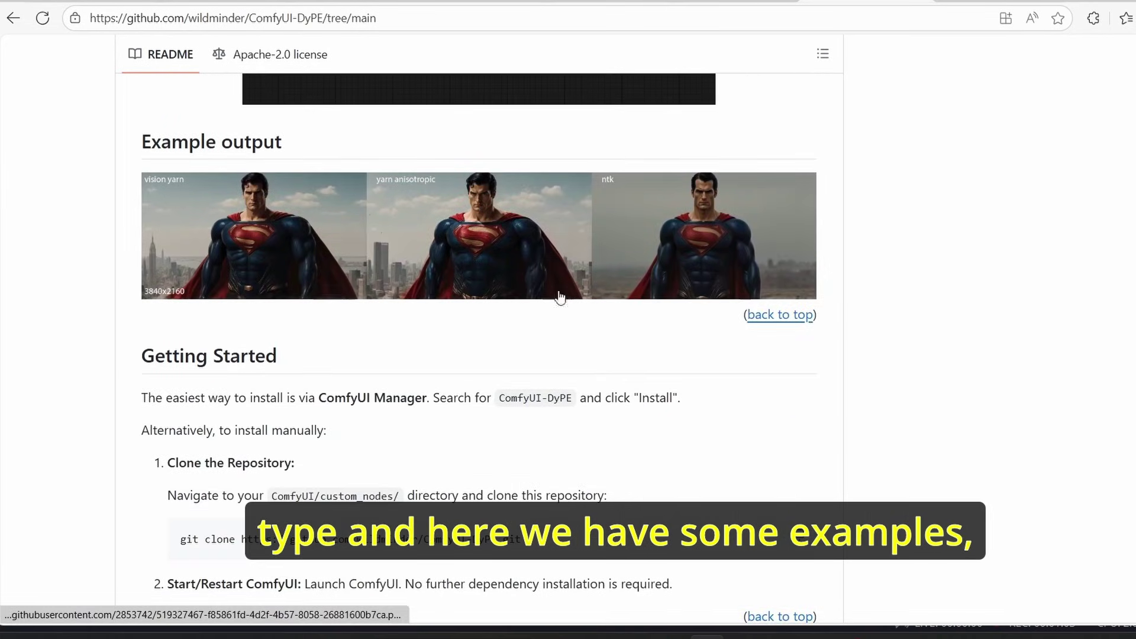
scroll(457, 232, down, 2)
scroll(461, 258, up, 2)
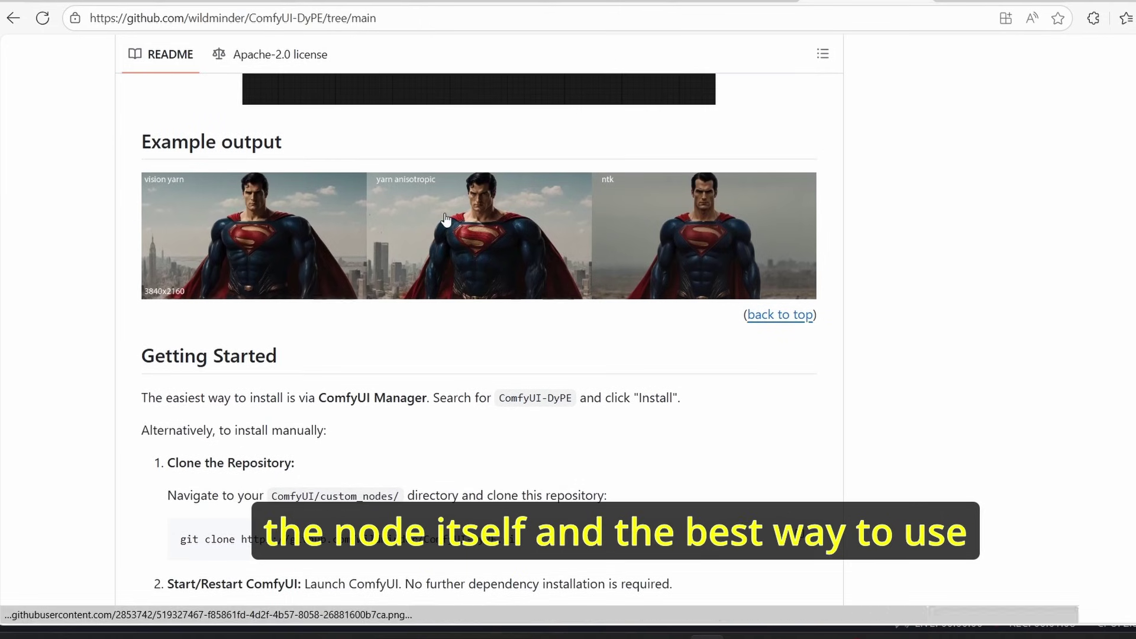
scroll(445, 218, down, 3)
Copy the HTTPS clone URL of the ComfyUI-DyPE repository.
scroll(1042, 241, up, 20)
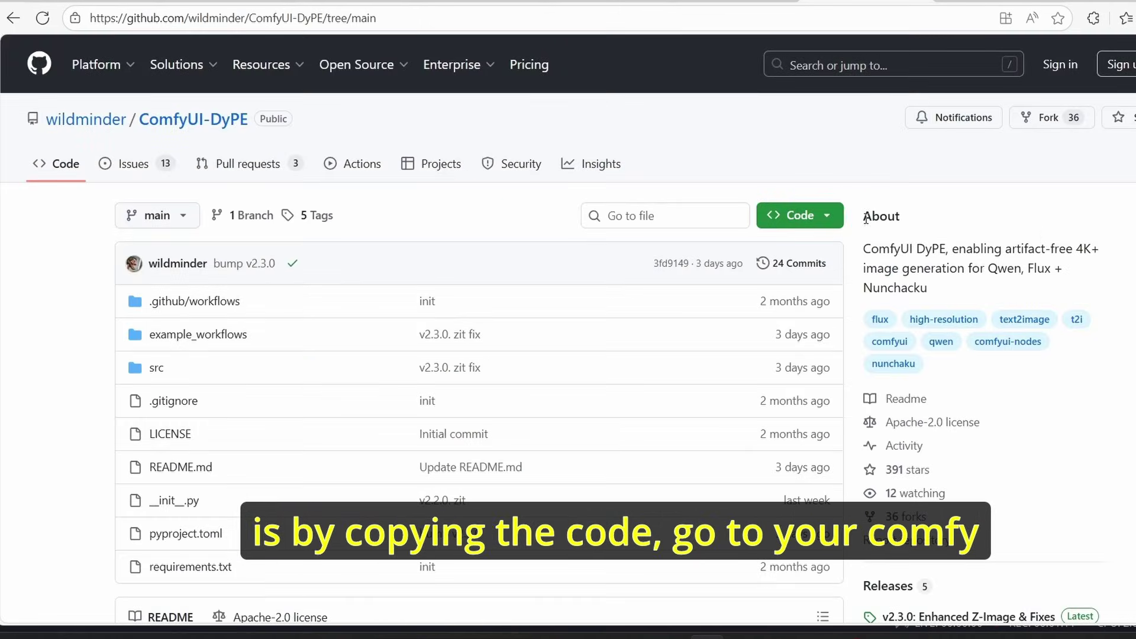
click(800, 216)
click(817, 327)
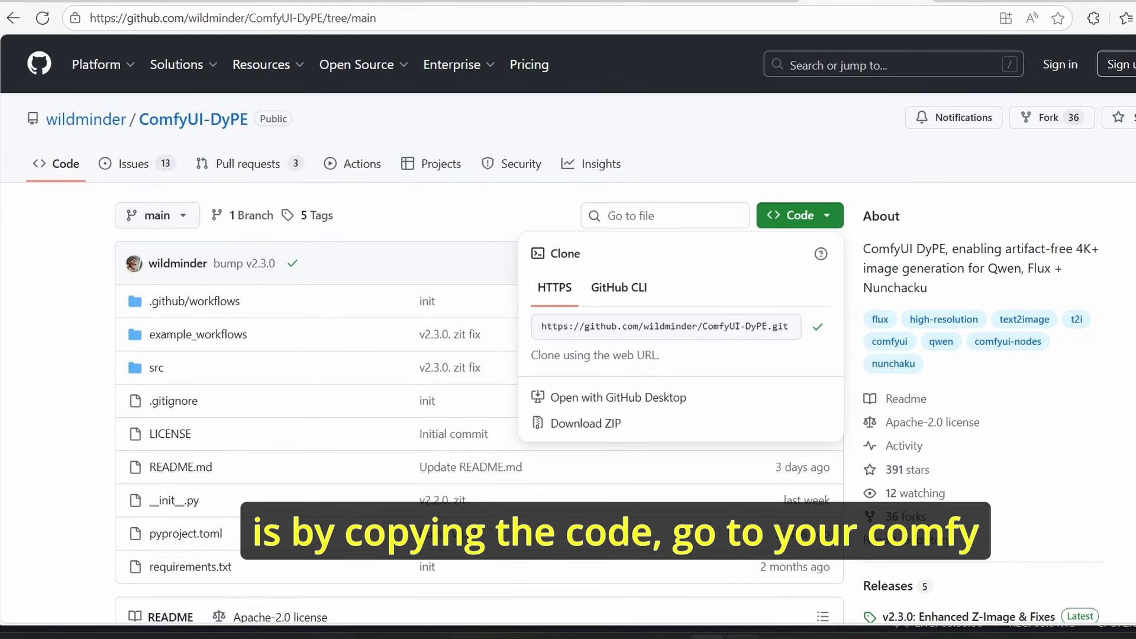
Switch to File Explorer, go to ComfyUI's custom_nodes folder on drive D: and launch cmd from there.
click(753, 636)
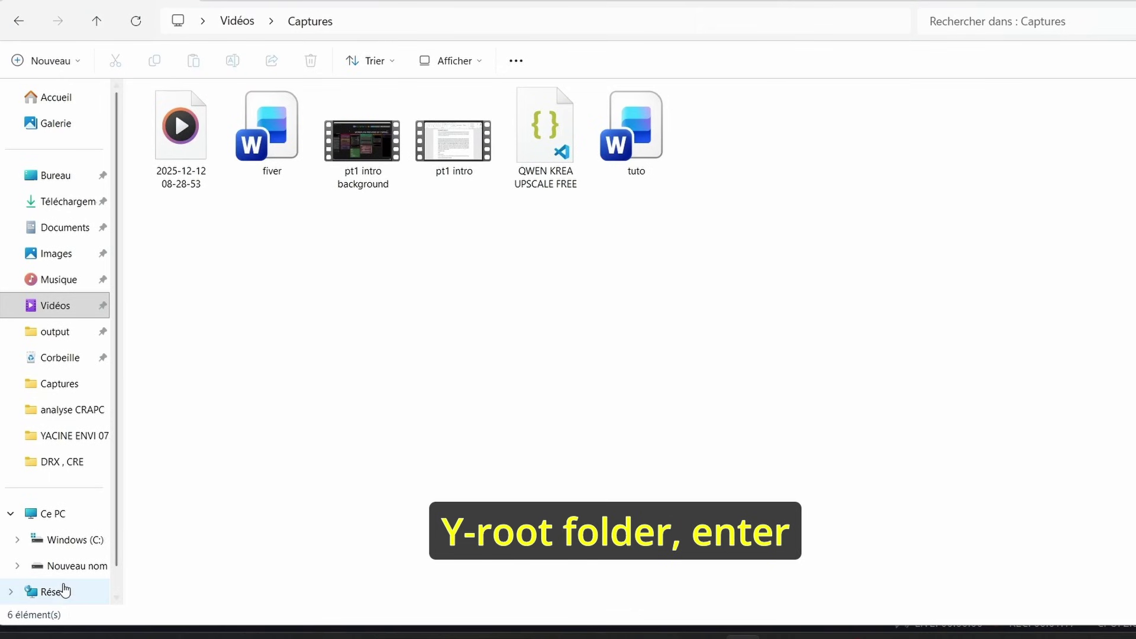
click(66, 566)
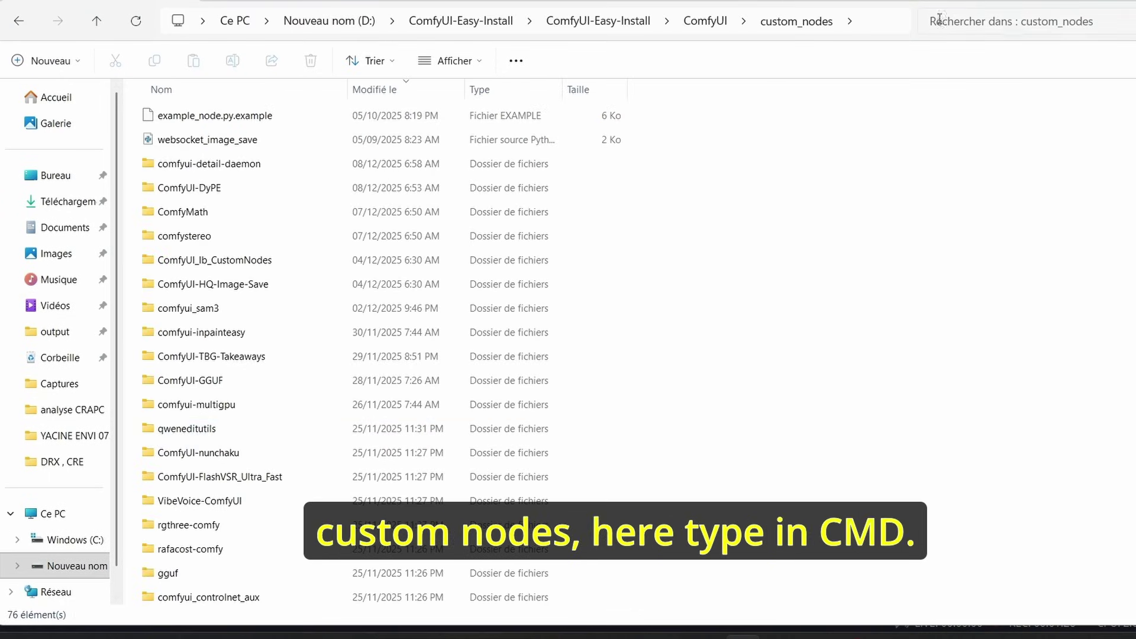
click(862, 30)
text(cmd)
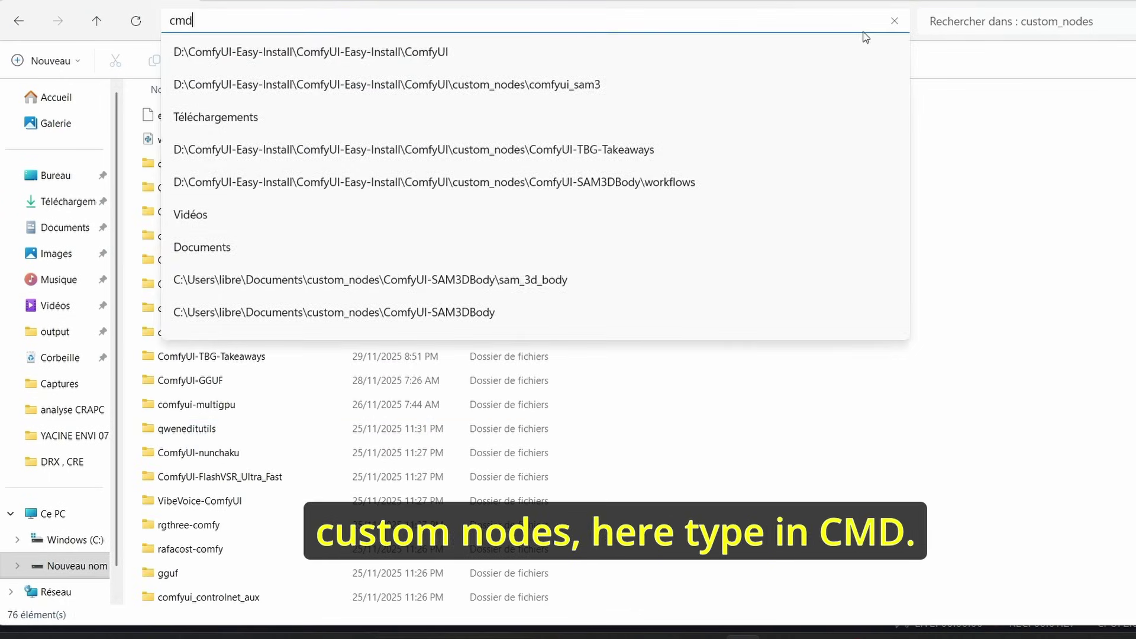
key(Return)
text(git clon)
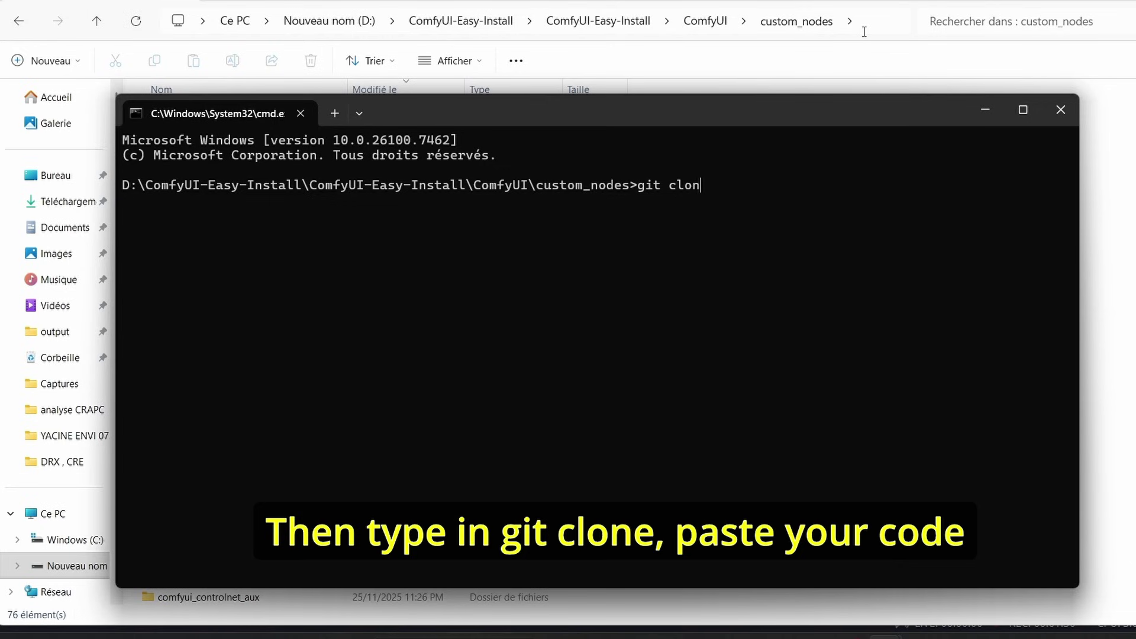
text(e)
key(ctrl+v)
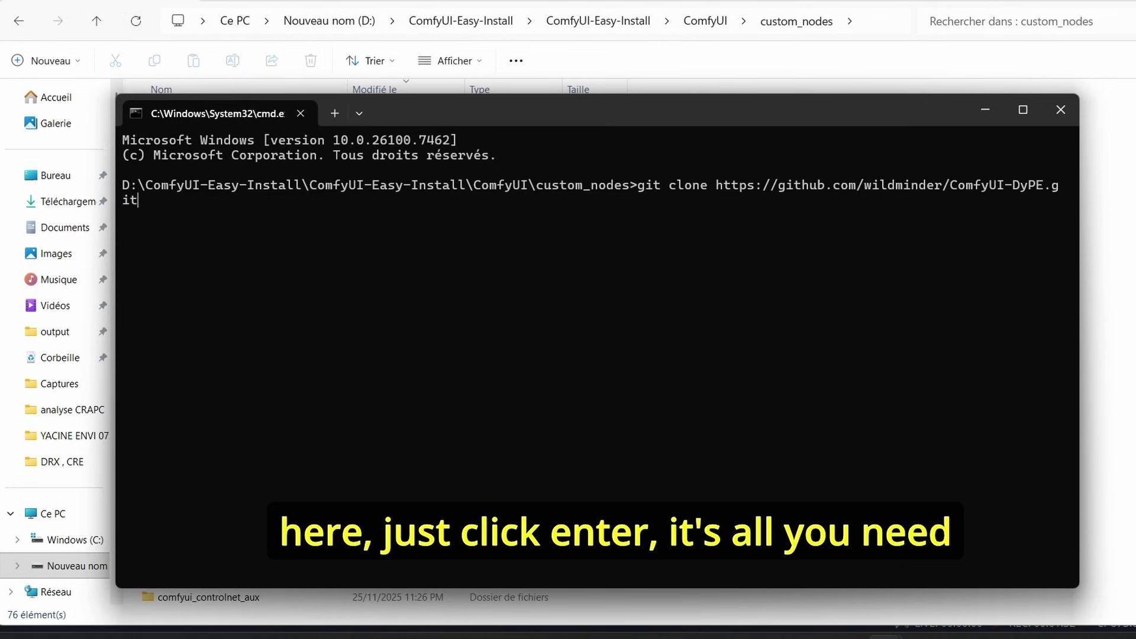
click(1055, 107)
Return to the ComfyUI-DyPE repository in the browser, open its example_workflows folder and look through the workflow files.
click(707, 636)
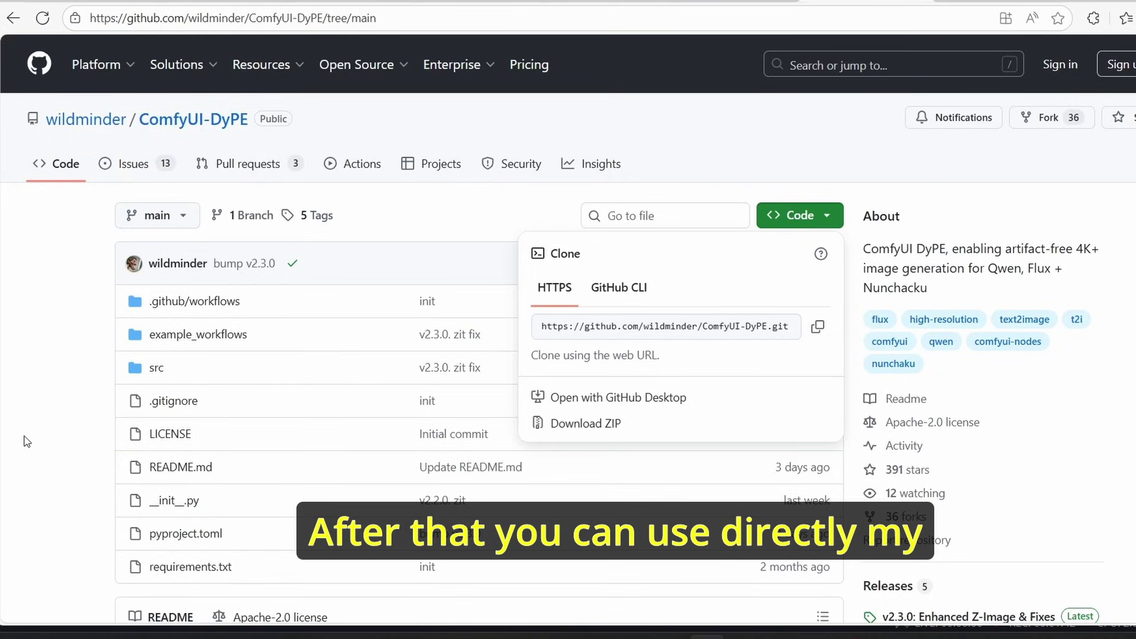
click(27, 441)
scroll(38, 441, down, 8)
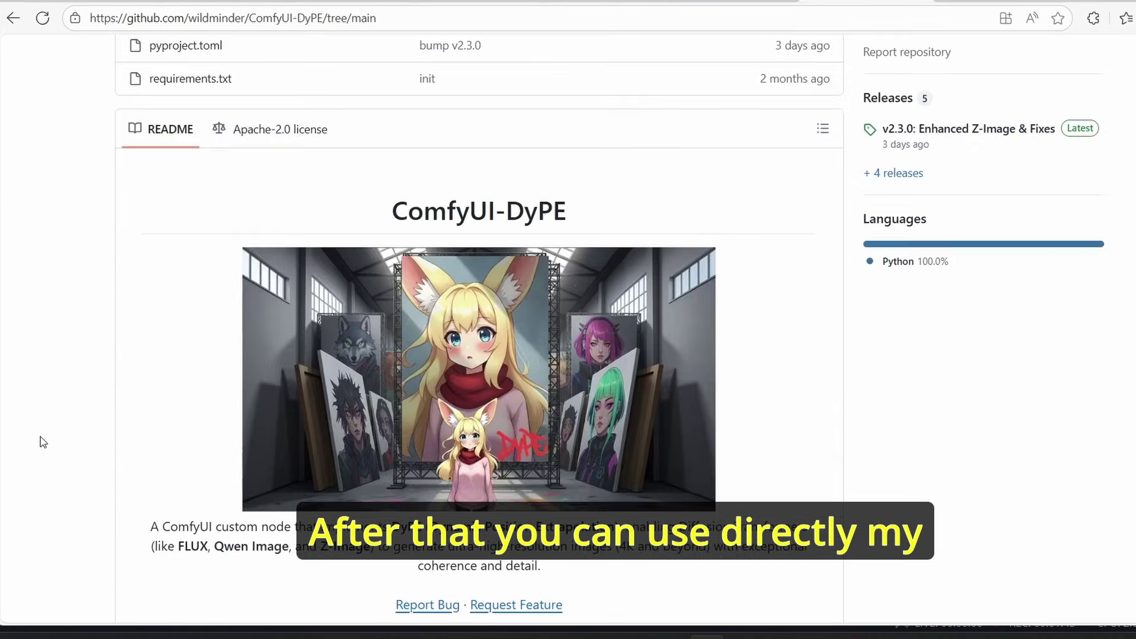
scroll(38, 441, up, 7)
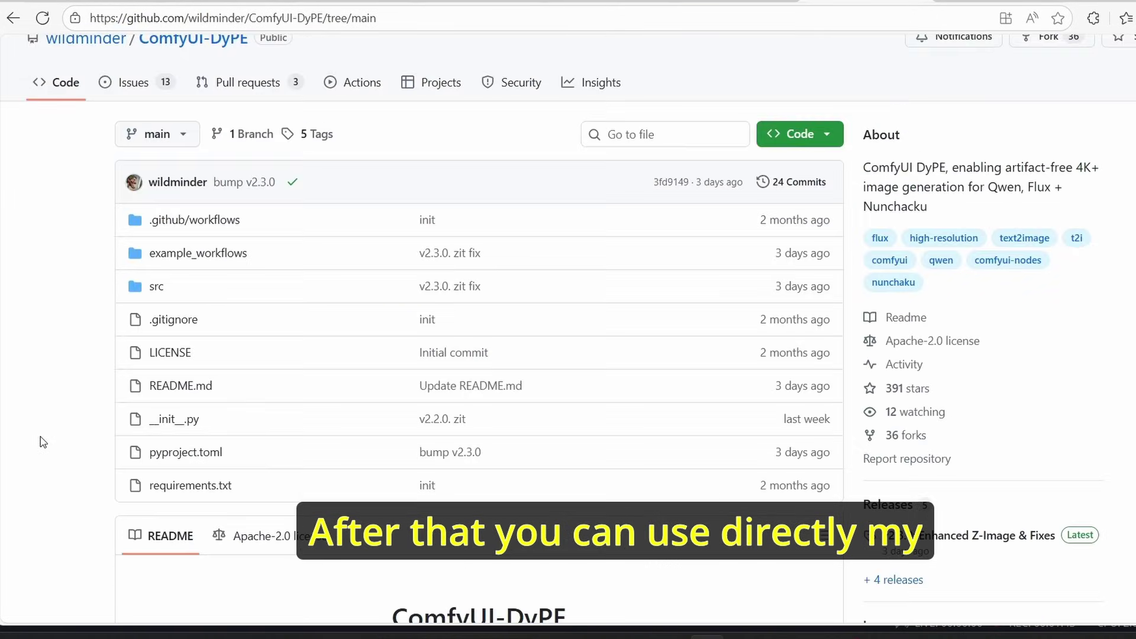
click(225, 259)
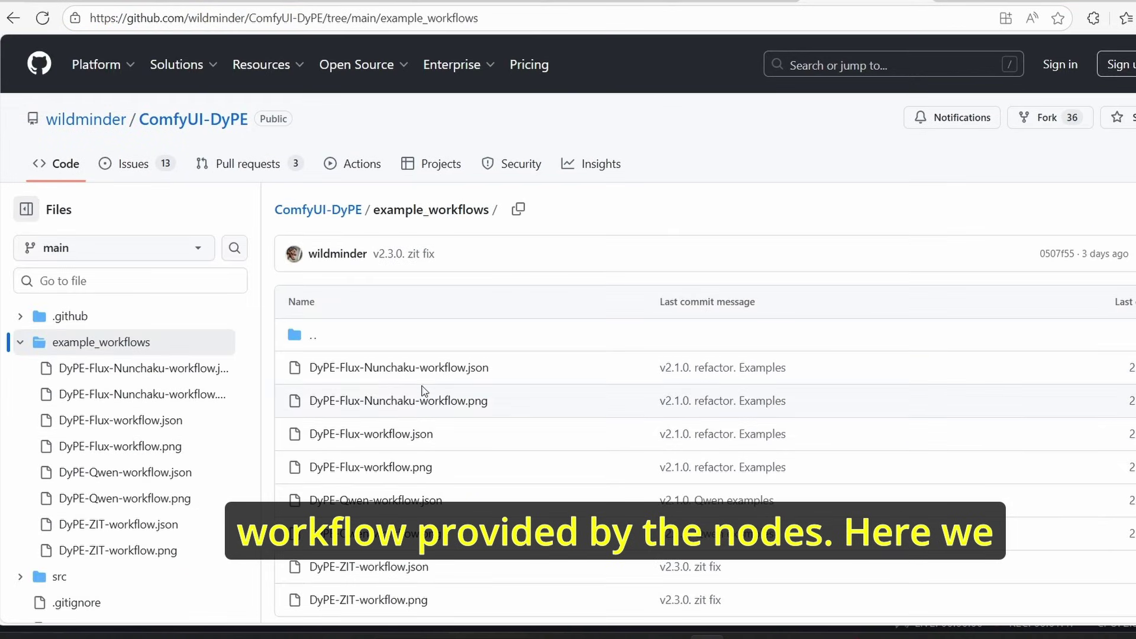
scroll(401, 406, down, 3)
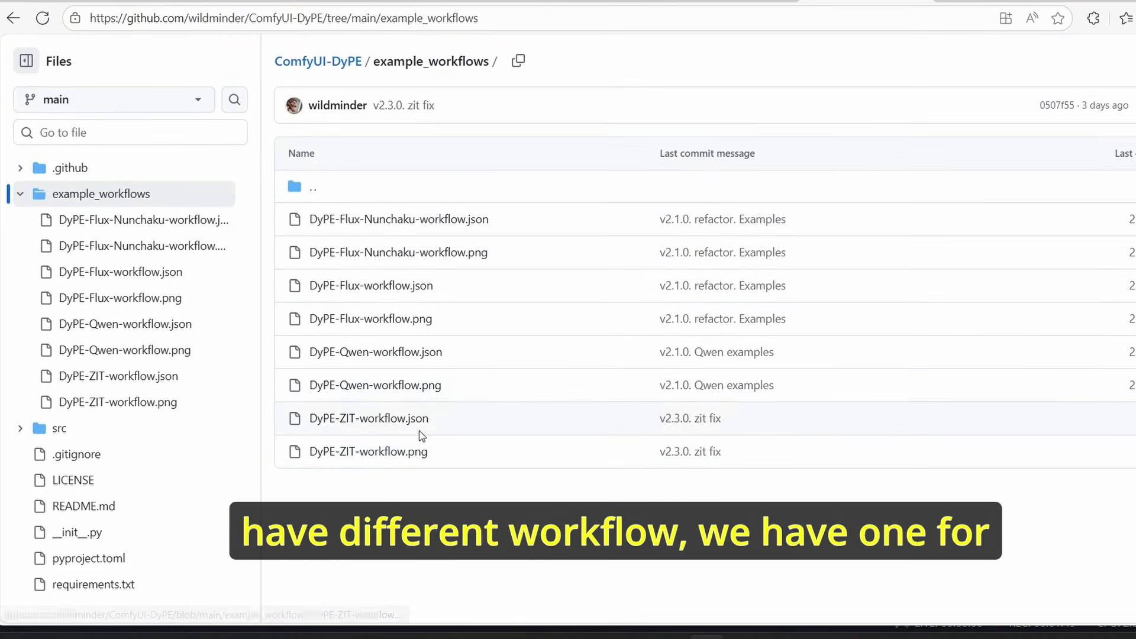
scroll(367, 445, up, 2)
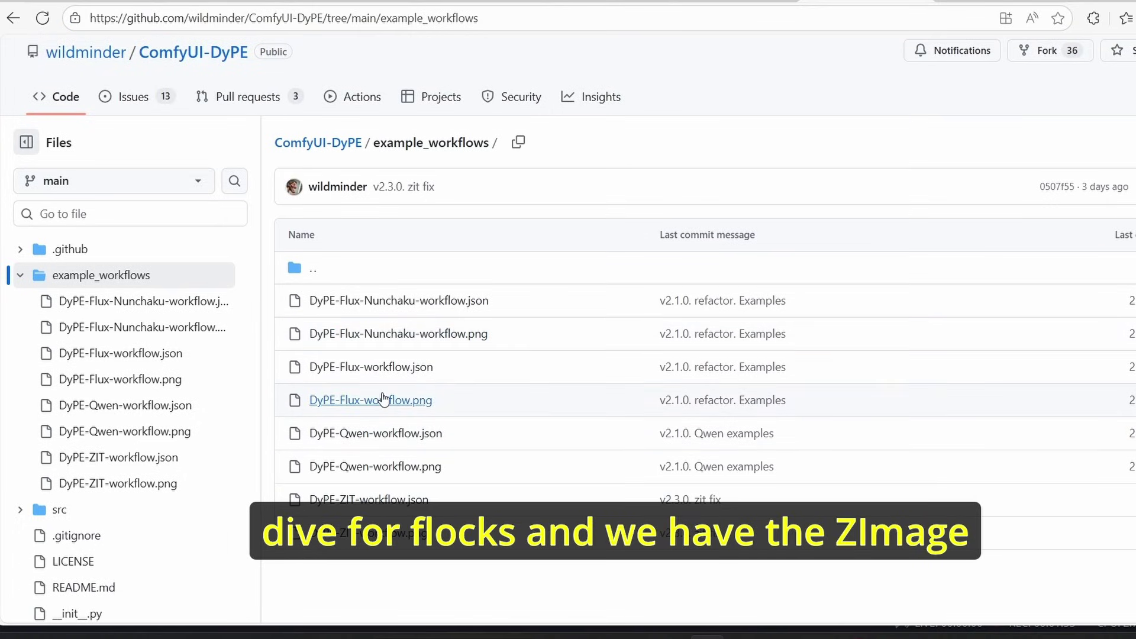
scroll(381, 398, down, 2)
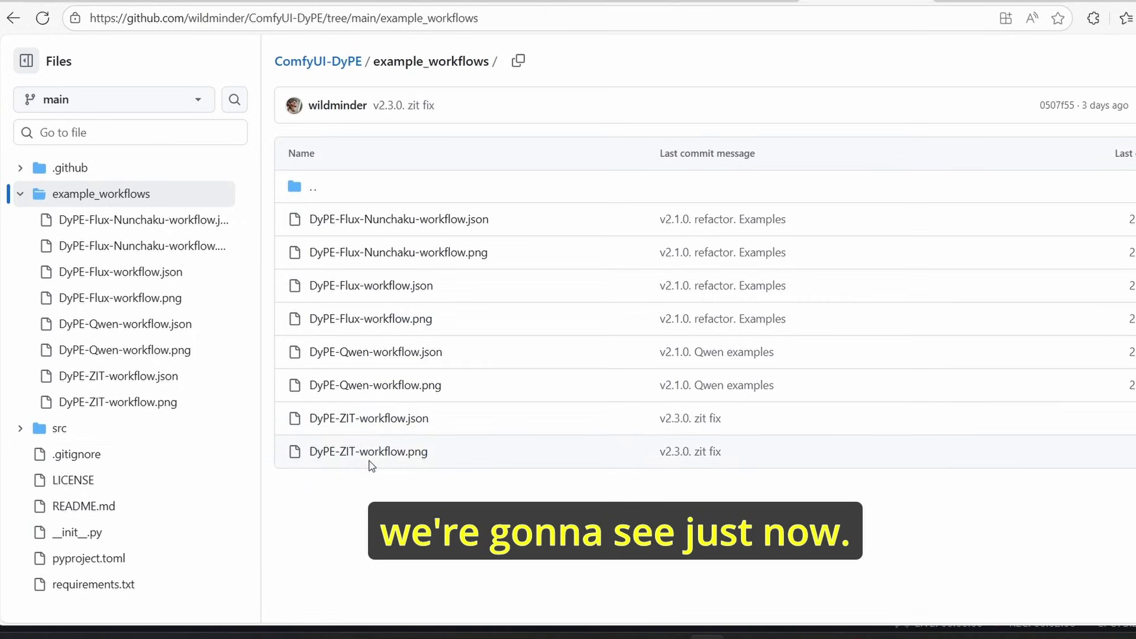
Switch to the ComfyUI page in the browser and examine the DyPE-ZIT-cgpixel workflow's layout and its diffusion model loader.
click(977, 5)
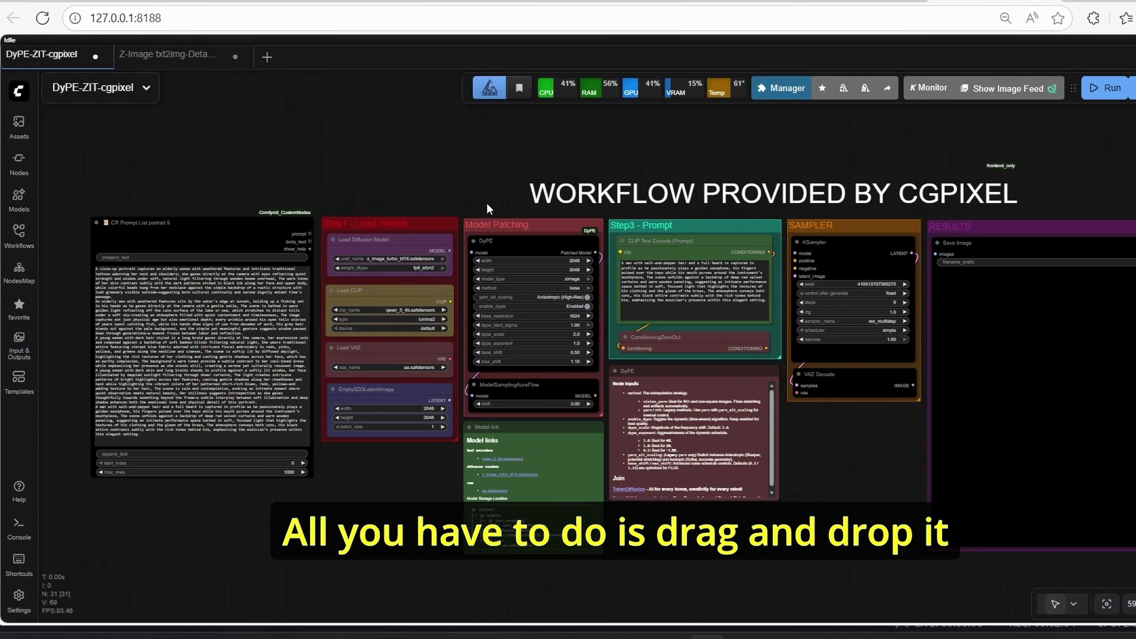
scroll(487, 202, up, 1)
scroll(434, 178, down, 1)
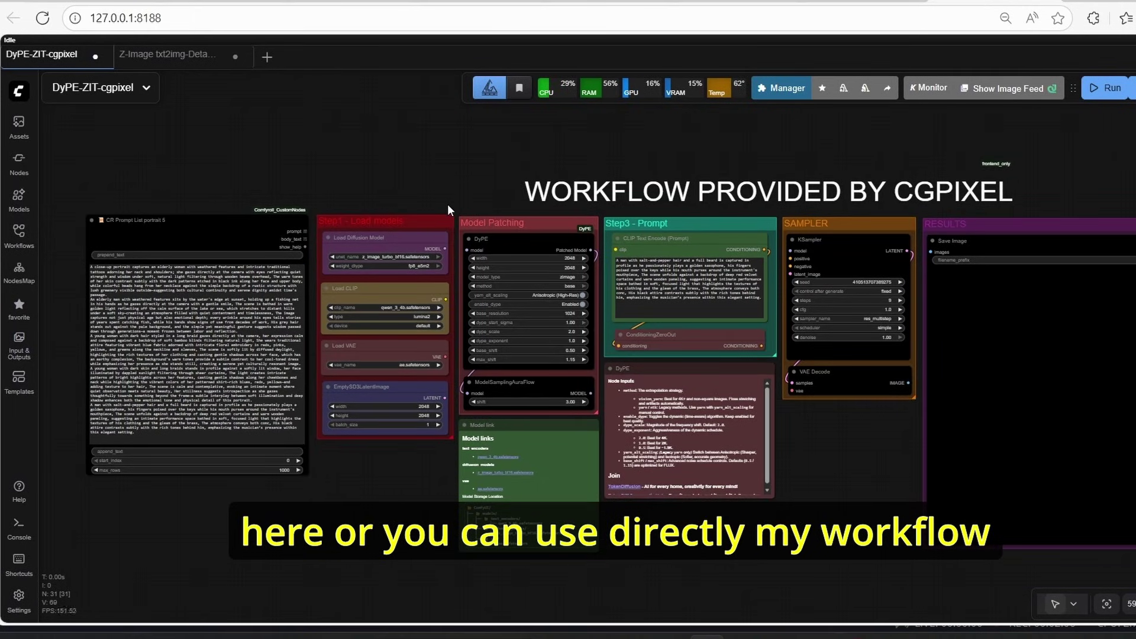
scroll(462, 200, up, 1)
scroll(421, 187, down, 2)
scroll(570, 183, up, 2)
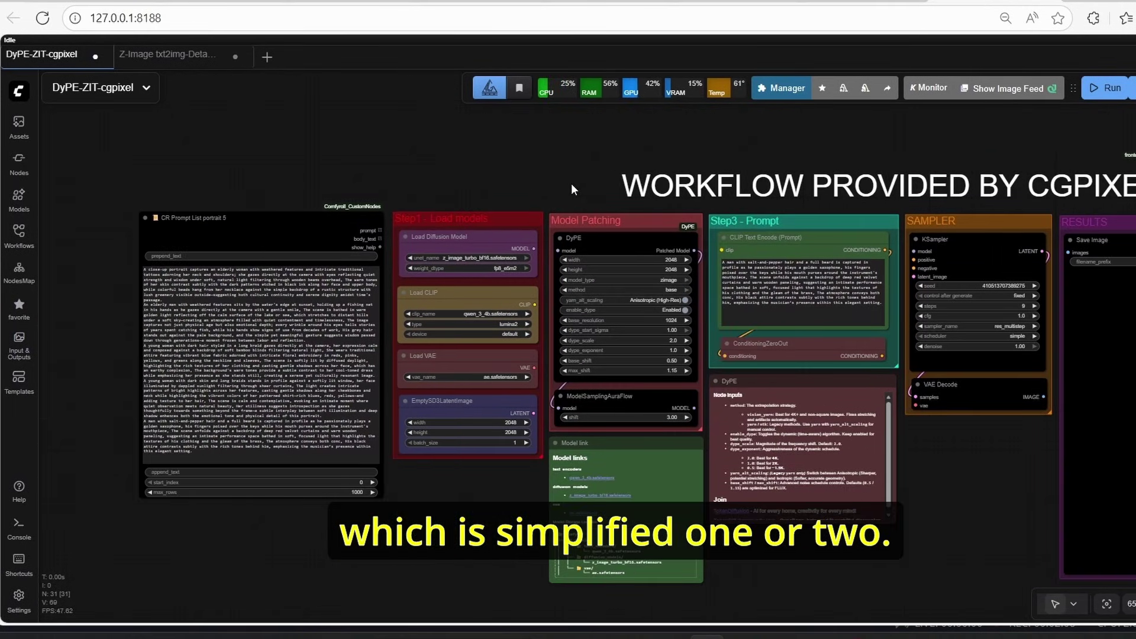
scroll(570, 183, up, 6)
scroll(547, 161, down, 2)
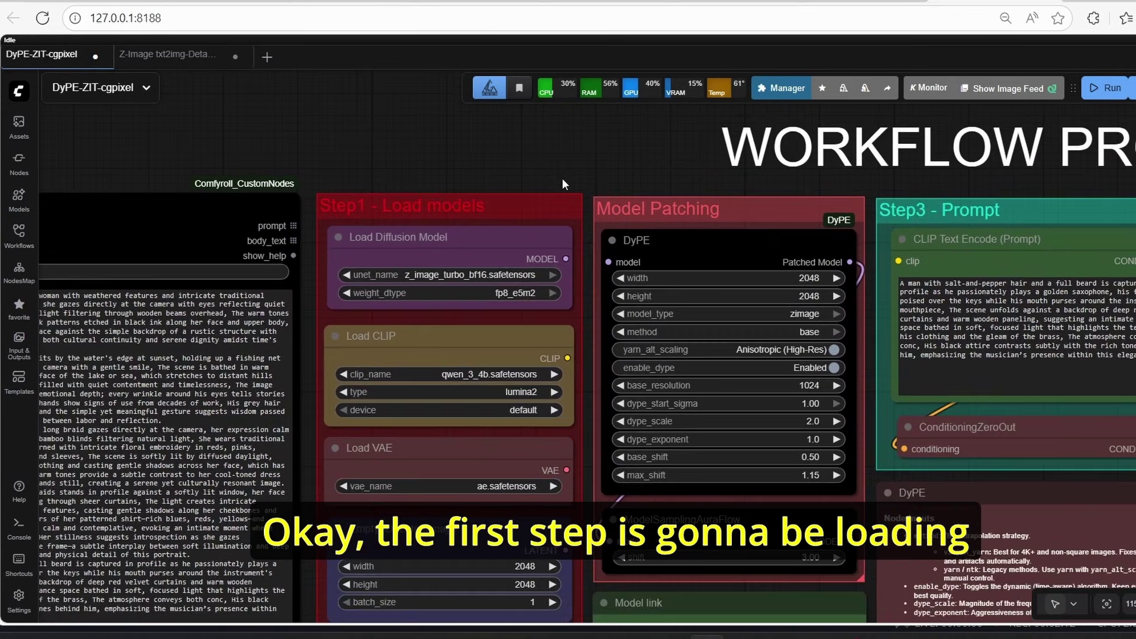
drag(562, 179, 591, 130)
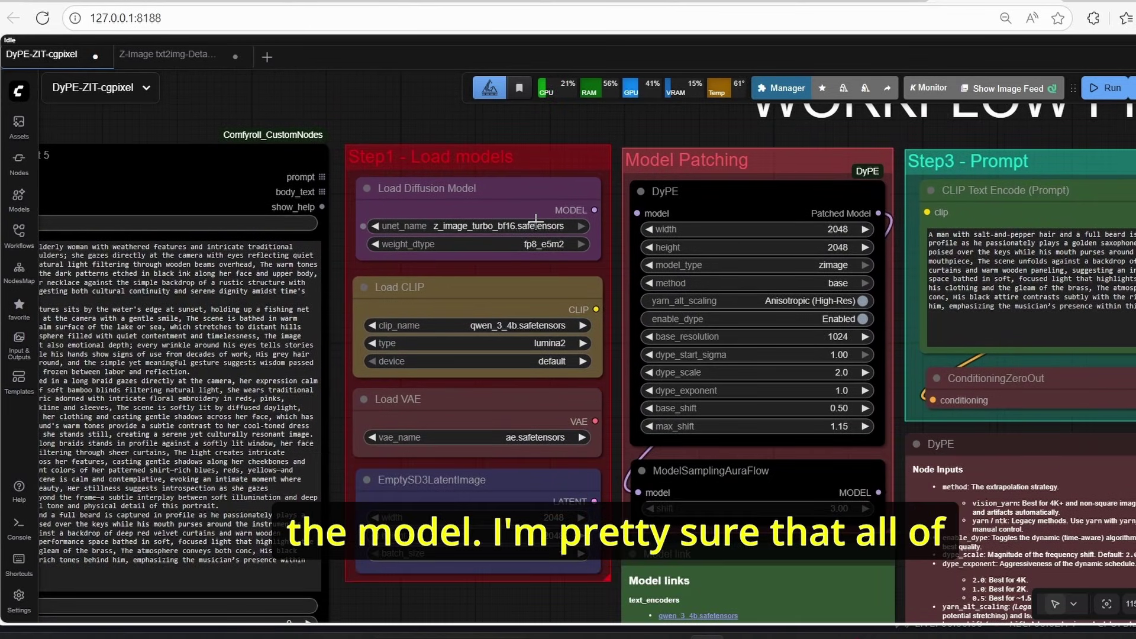
scroll(612, 312, up, 3)
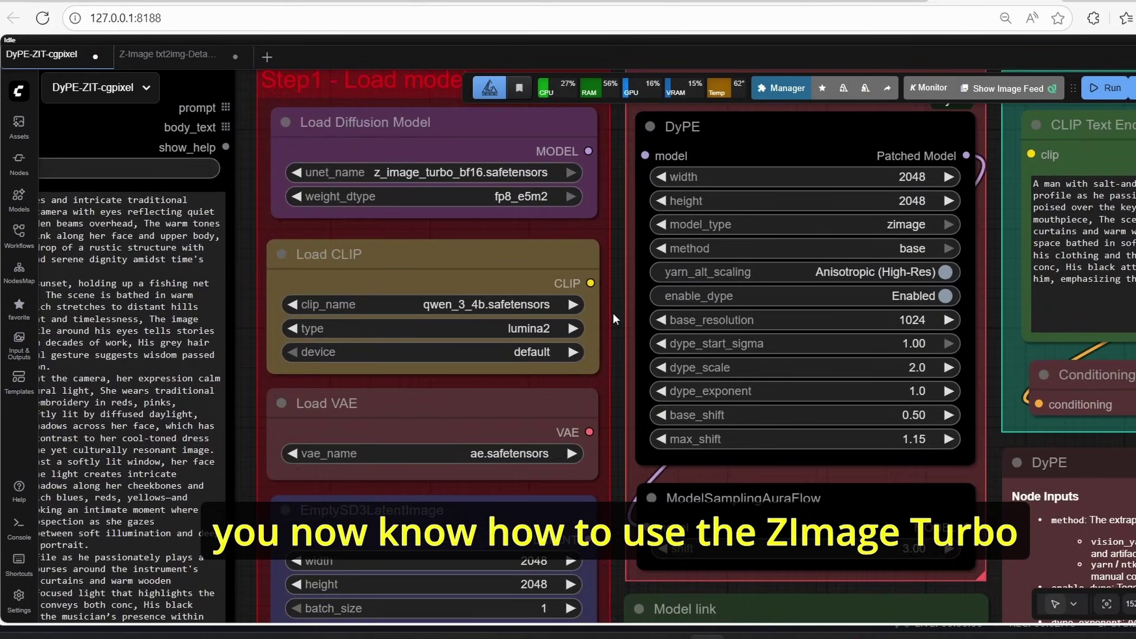
scroll(599, 236, down, 1)
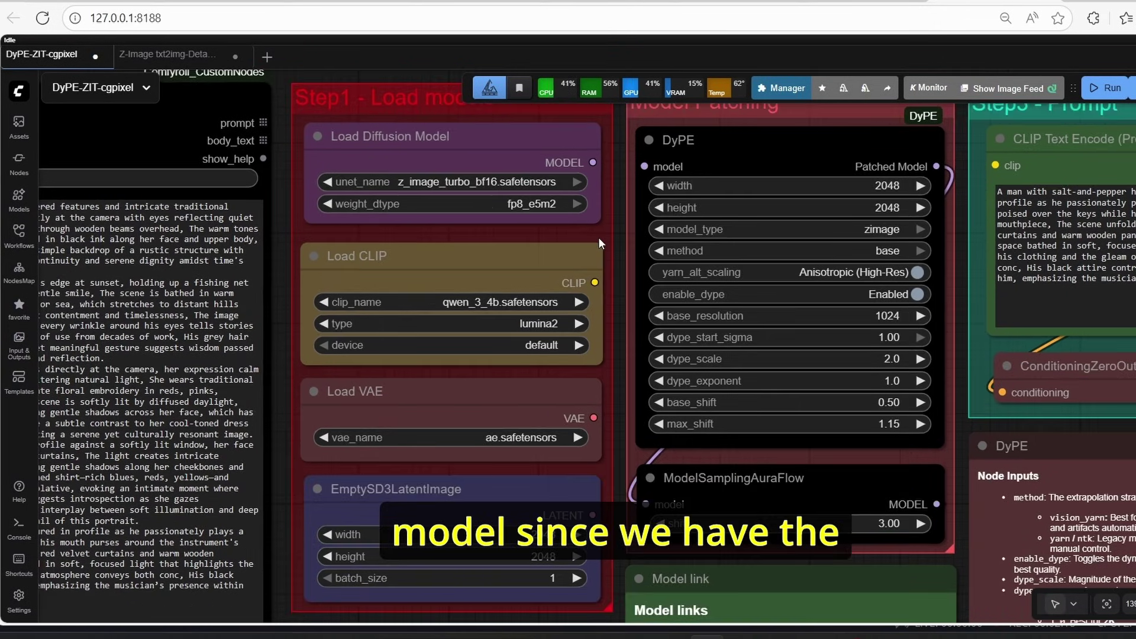
click(415, 158)
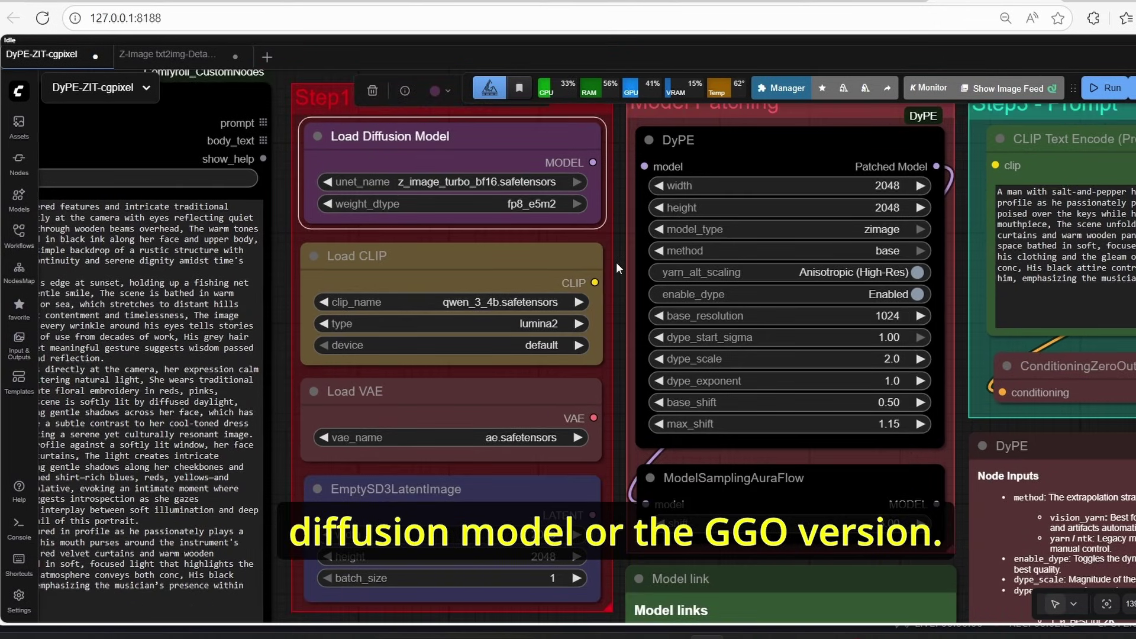
Set the device of the Load CLIP node to cpu.
drag(622, 328, 639, 298)
scroll(621, 188, up, 2)
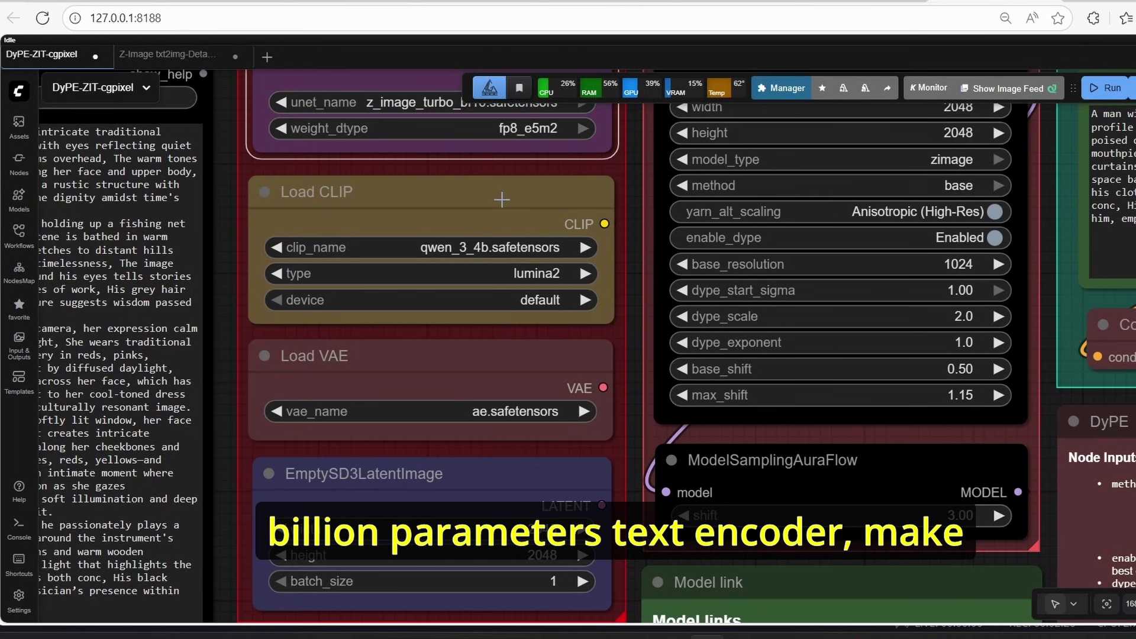
click(501, 198)
click(586, 300)
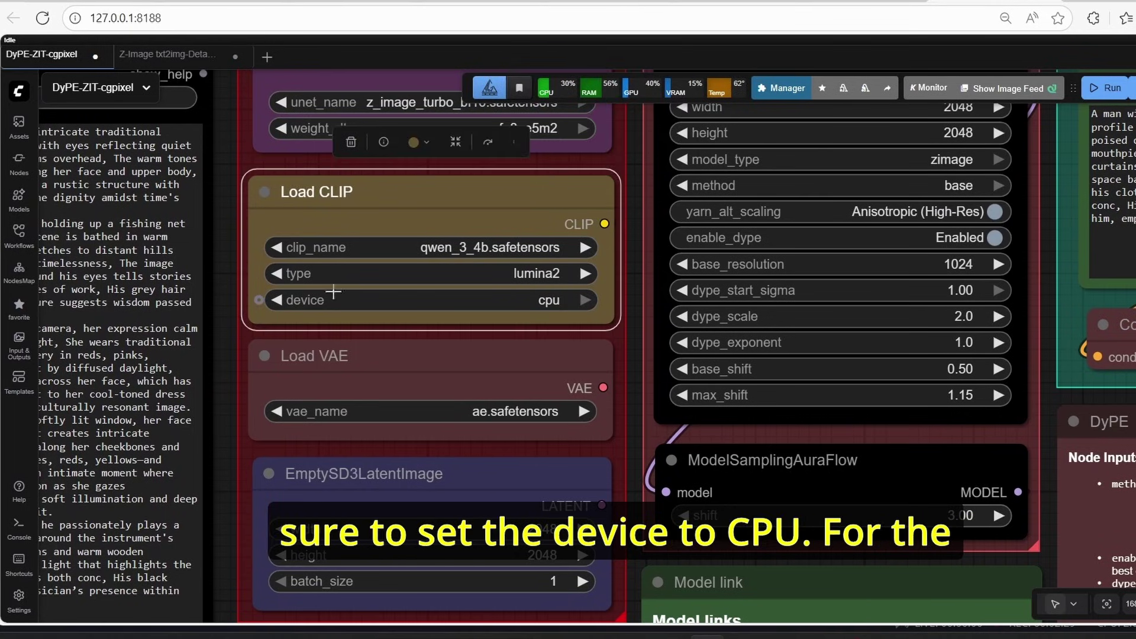
Examine the Load VAE model and the width and height settings of the EmptySD3LatentImage node.
scroll(632, 305, down, 3)
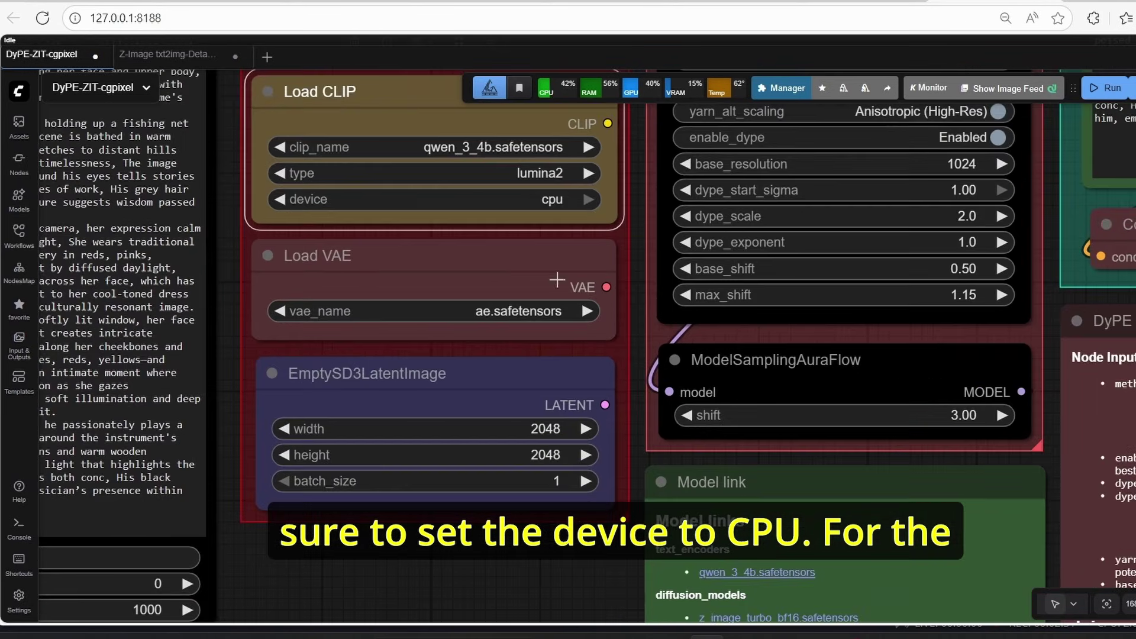
scroll(567, 298, down, 1)
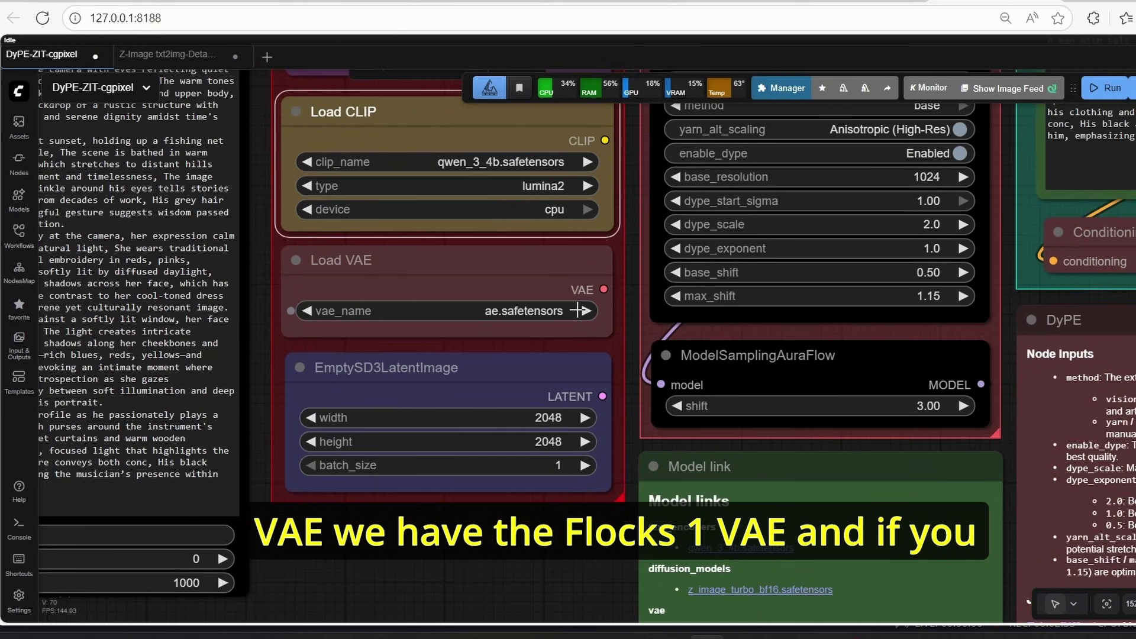
scroll(634, 394, down, 2)
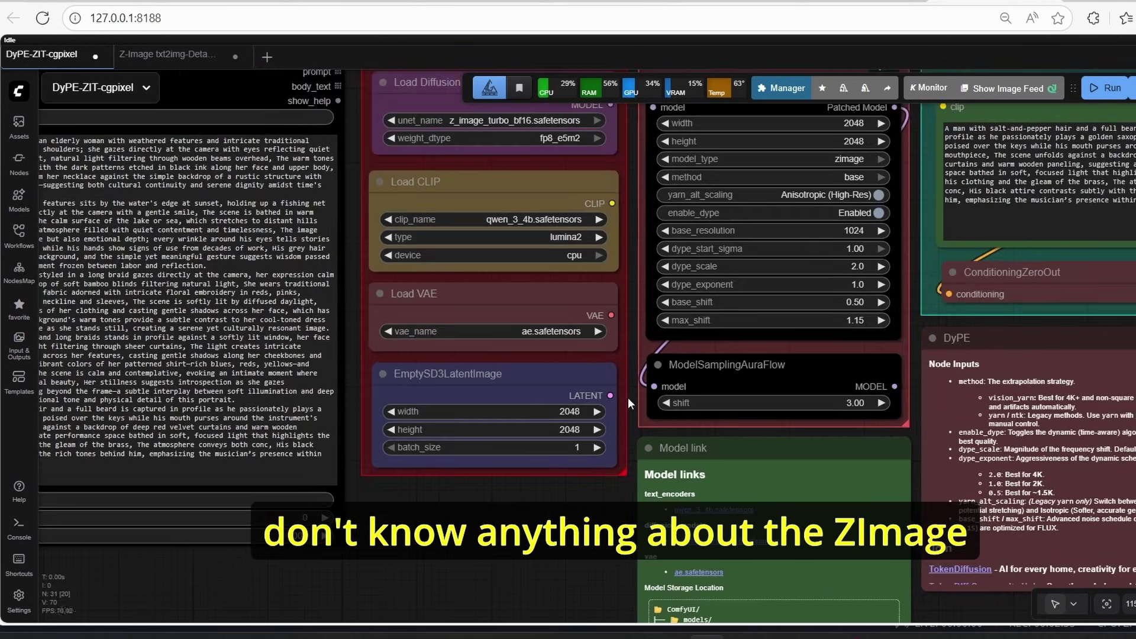
drag(631, 324, 628, 393)
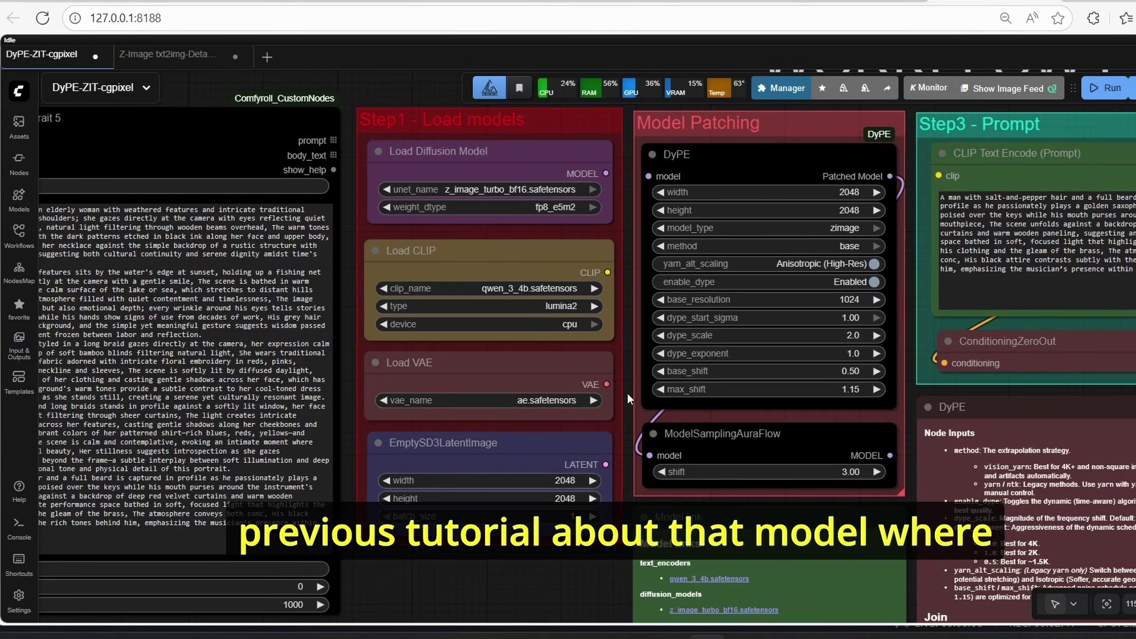
scroll(627, 393, up, 2)
scroll(580, 364, up, 3)
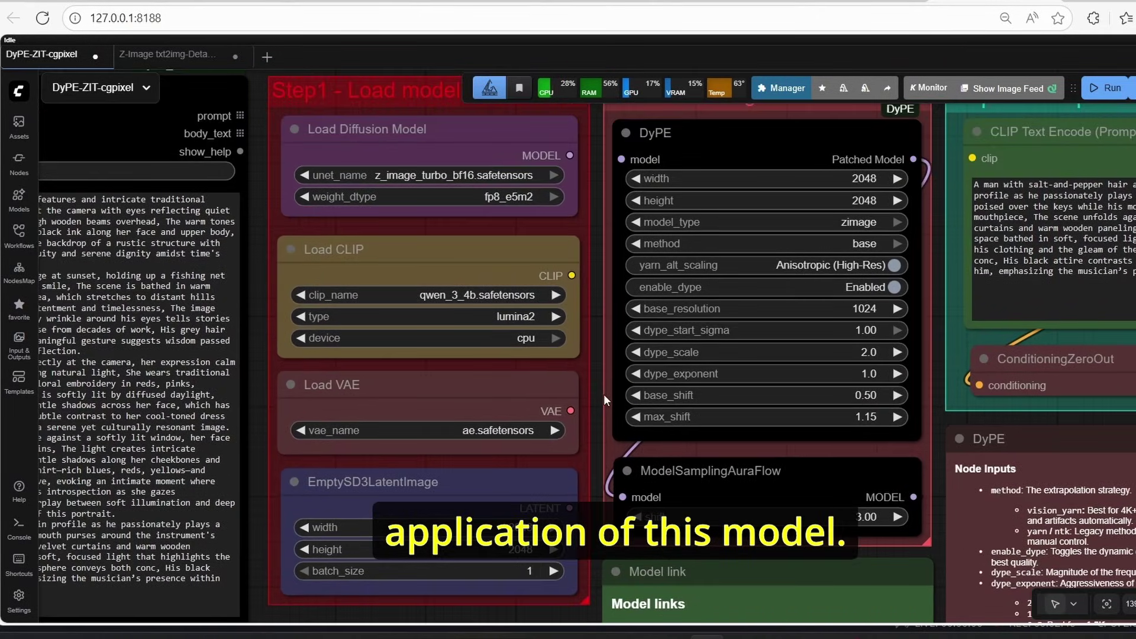
scroll(604, 395, down, 5)
scroll(598, 468, up, 7)
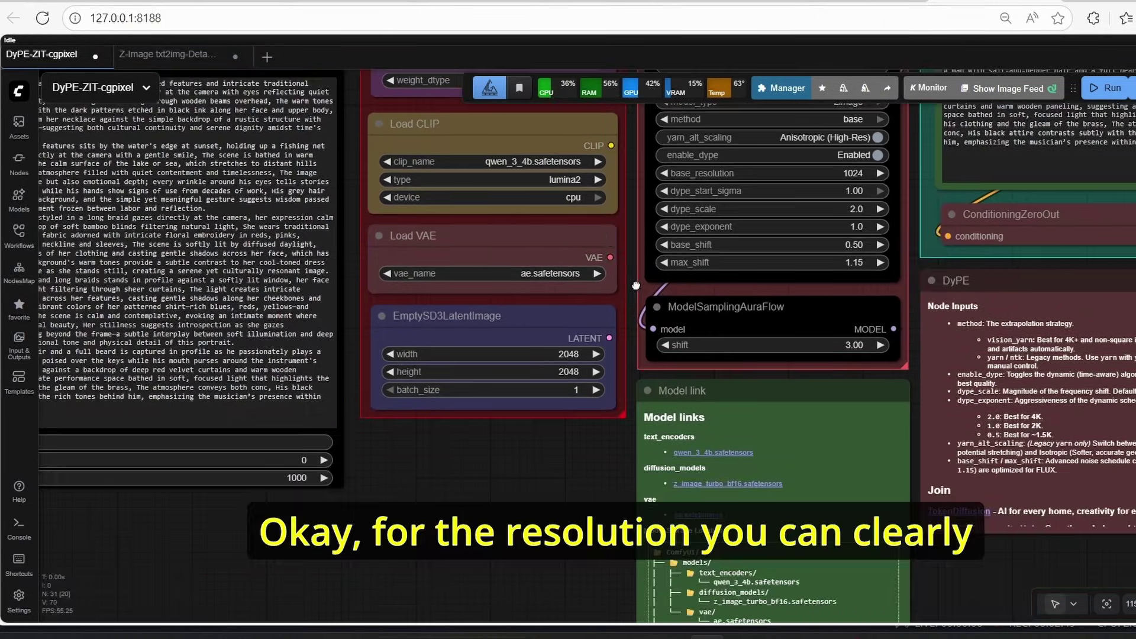
drag(593, 502, 508, 525)
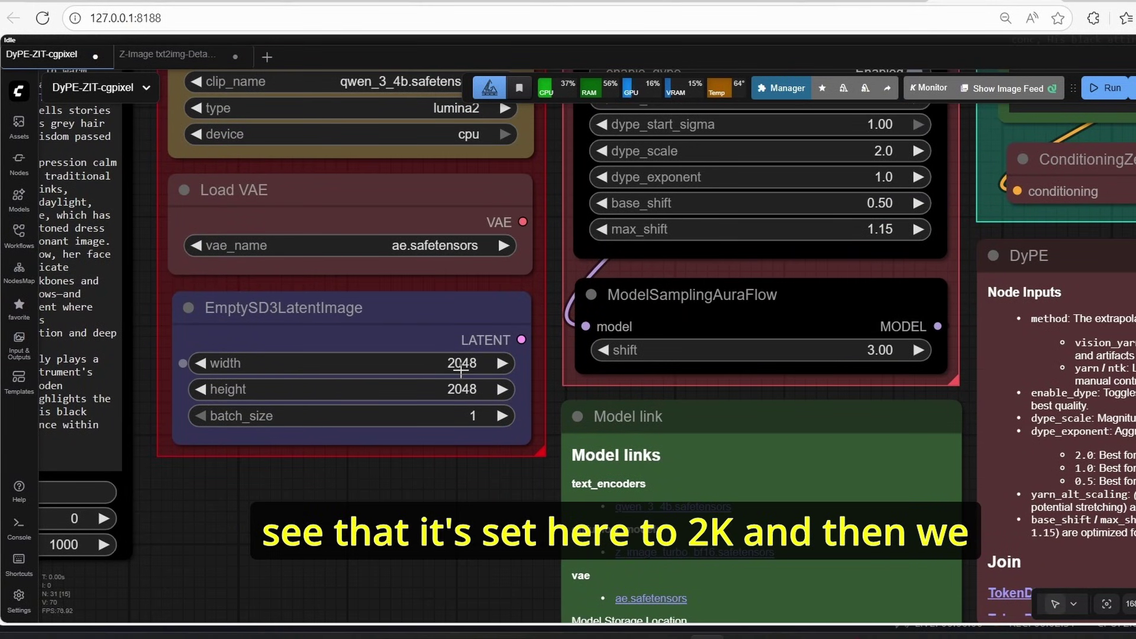
scroll(439, 571, down, 3)
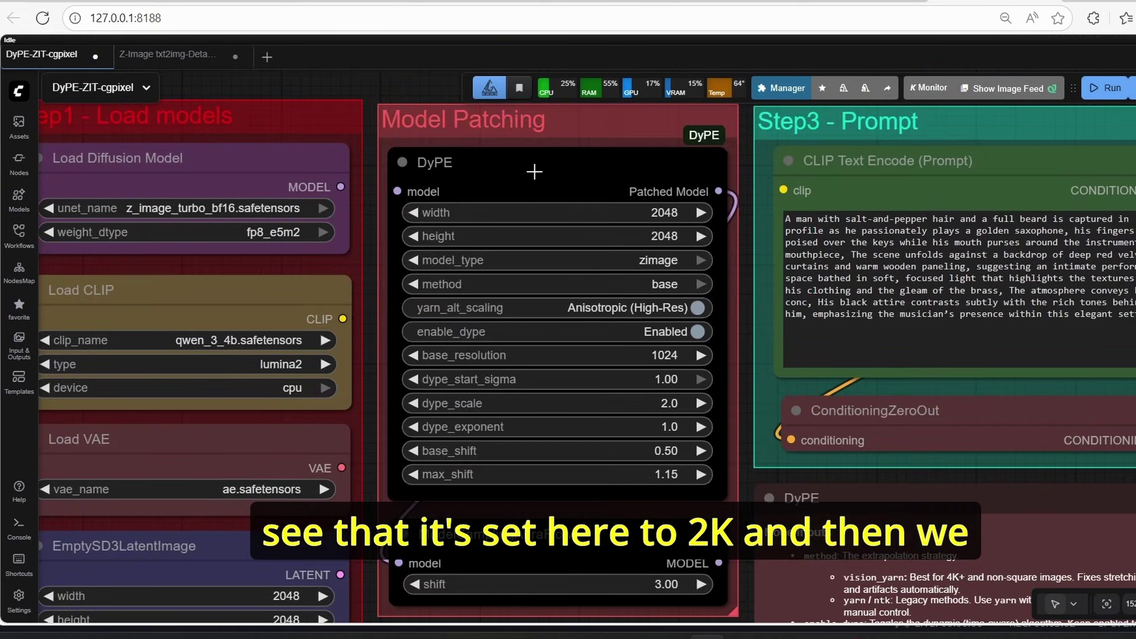
Move the DyPE node aside, expand the Get_base model node behind it and inspect how the diffusion model feeds DyPE.
click(533, 170)
scroll(440, 170, down, 1)
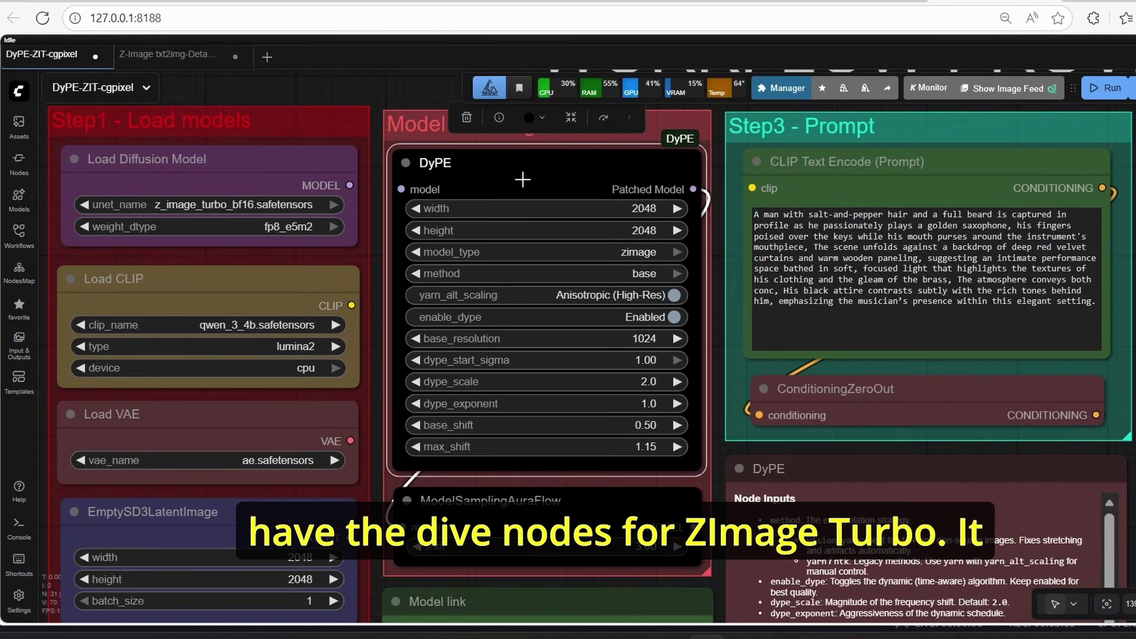
scroll(371, 216, up, 1)
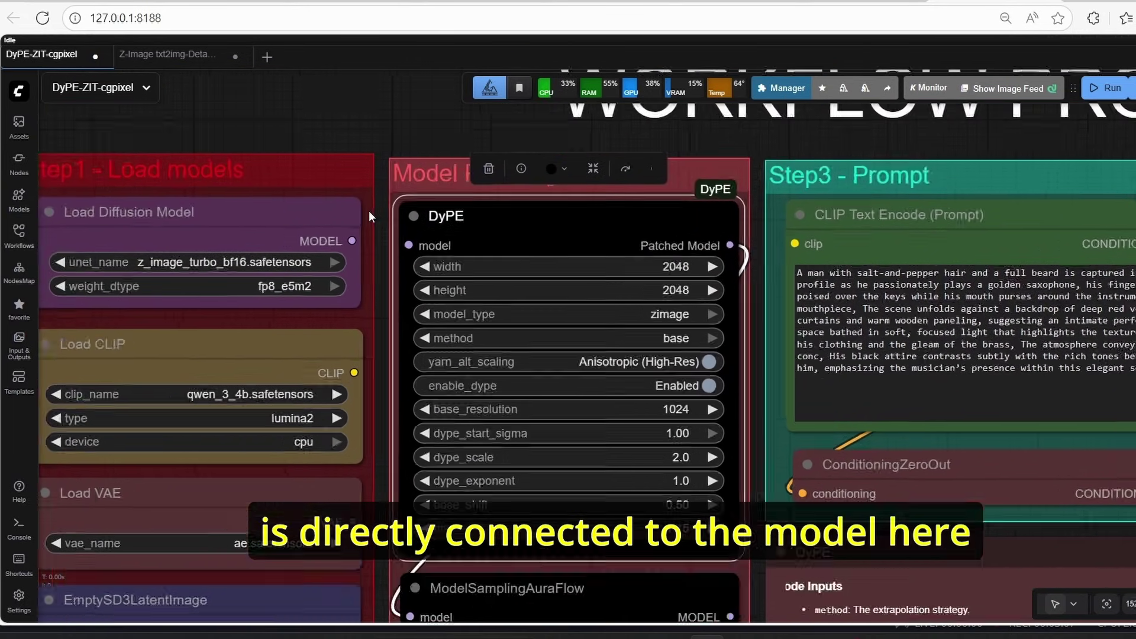
scroll(371, 216, up, 1)
drag(377, 243, 374, 264)
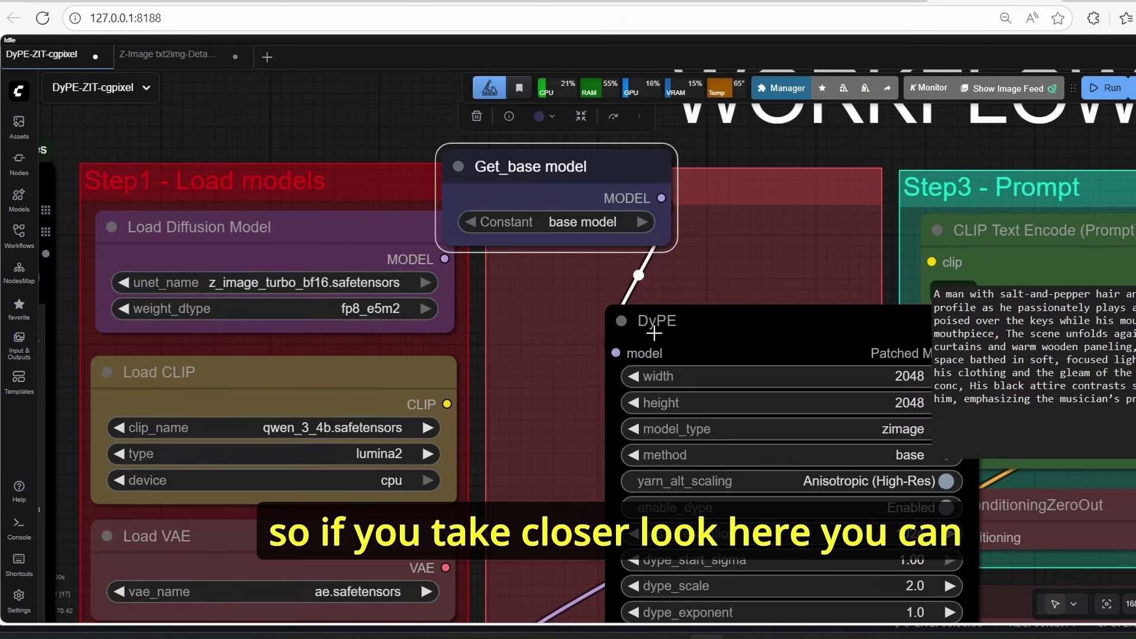
drag(655, 331, 570, 288)
drag(534, 172, 577, 180)
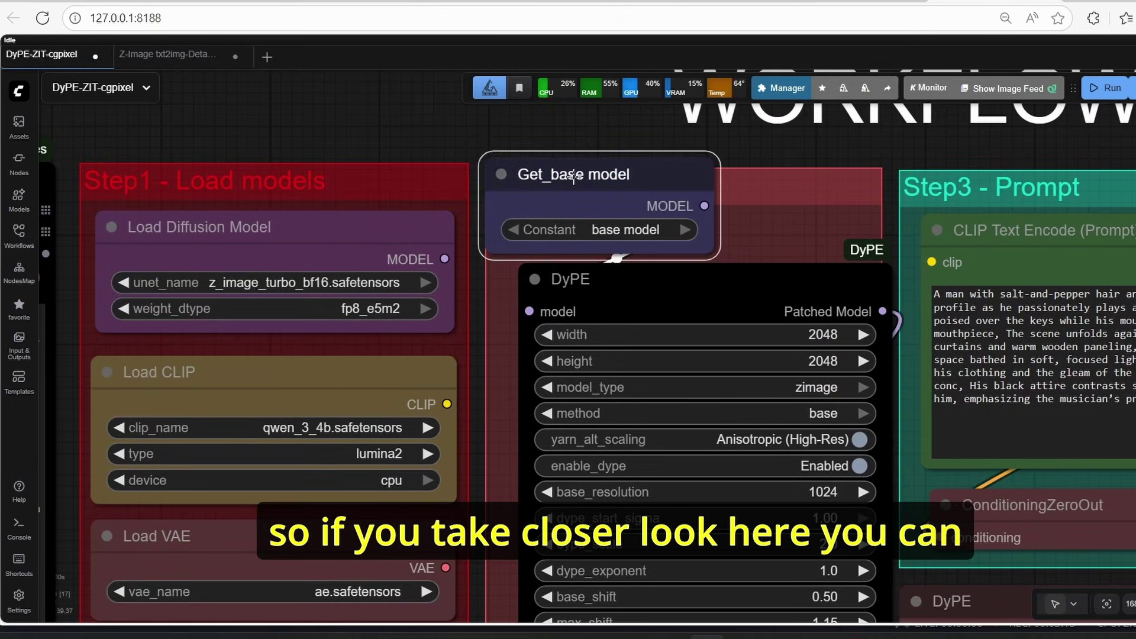
click(328, 256)
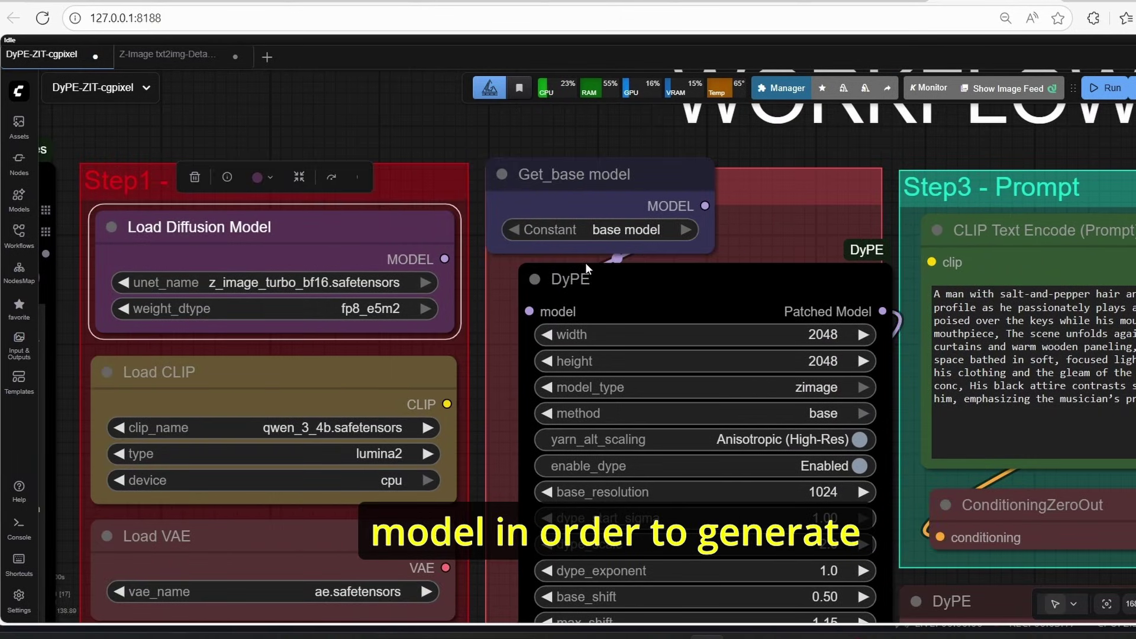
Collapse the Get_base model node behind the DyPE node and tidy the positions of the DyPE node and the Model link note.
click(670, 280)
drag(670, 281, 681, 259)
click(425, 155)
scroll(424, 154, down, 3)
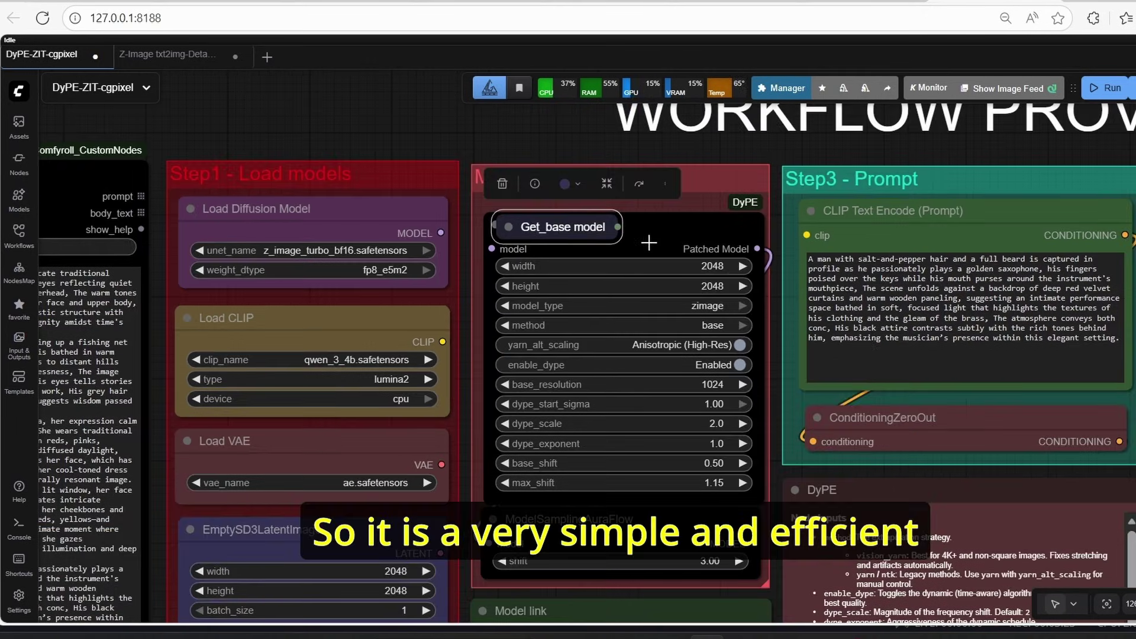
scroll(448, 206, down, 2)
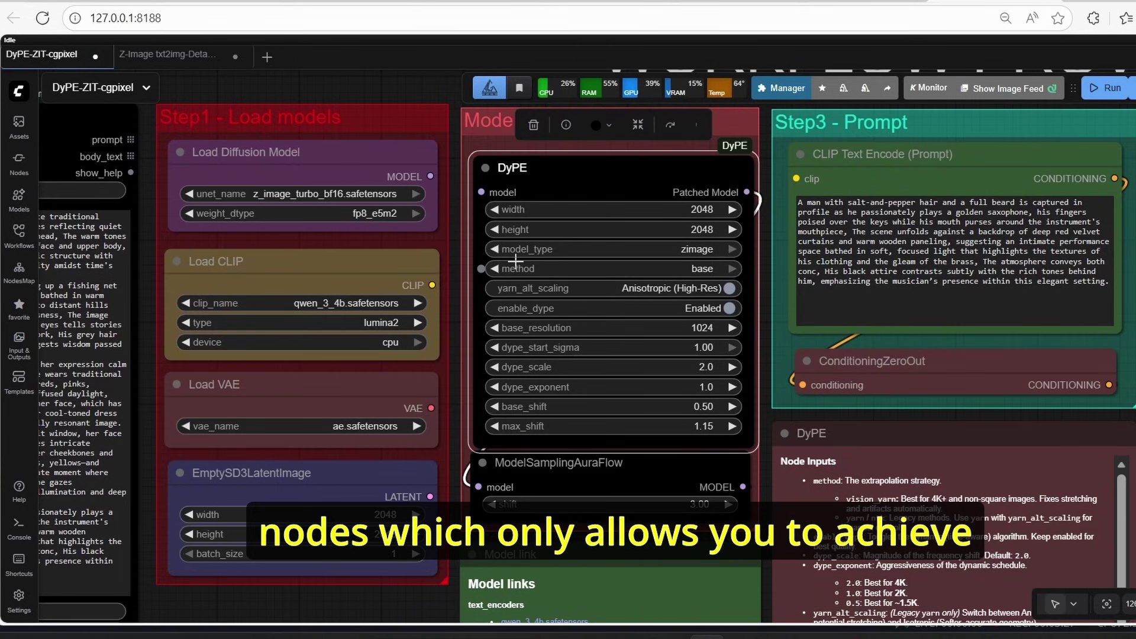
drag(597, 184, 596, 173)
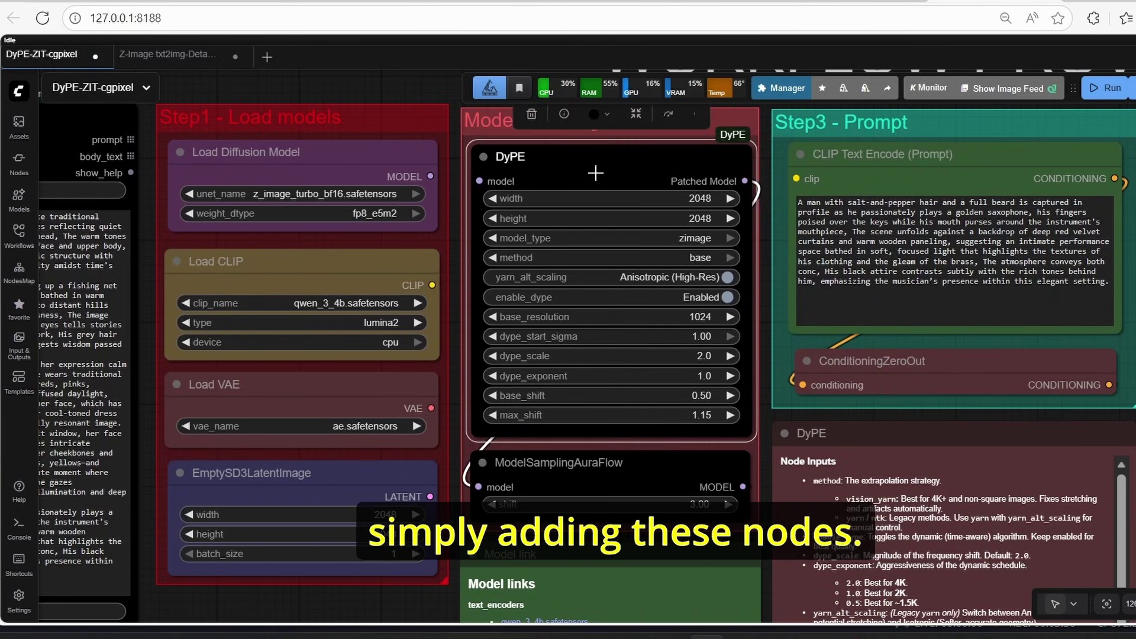
drag(503, 555, 503, 550)
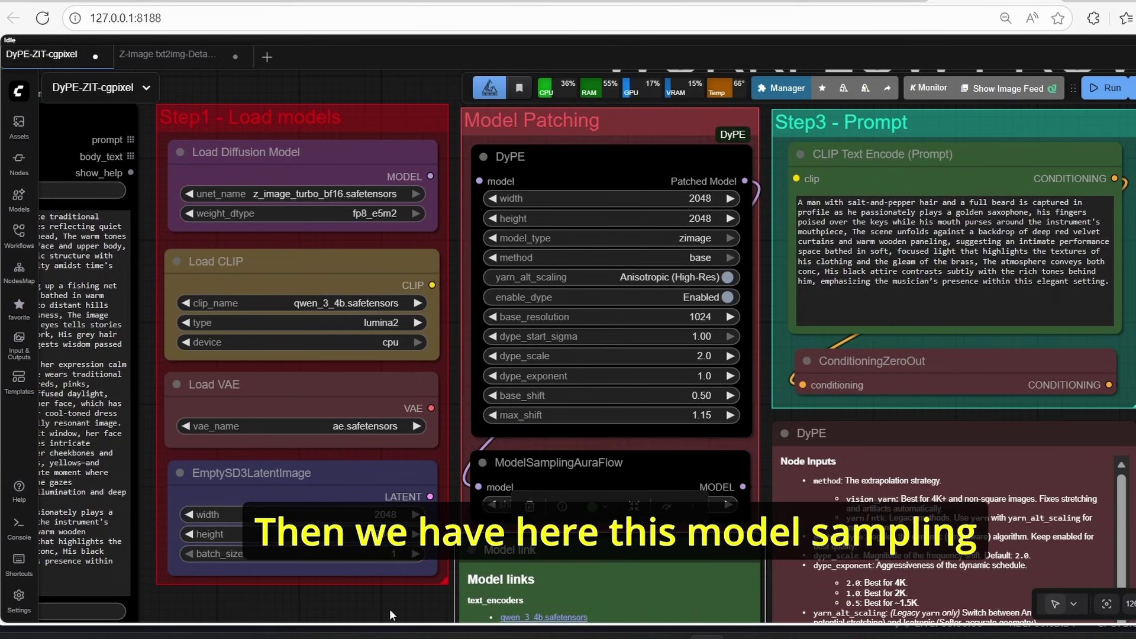
Look over the remaining groups of the workflow: the text prompt, the KSampler settings, VAE Decode and the results area.
drag(378, 606, 223, 499)
scroll(418, 363, up, 1)
scroll(421, 363, down, 6)
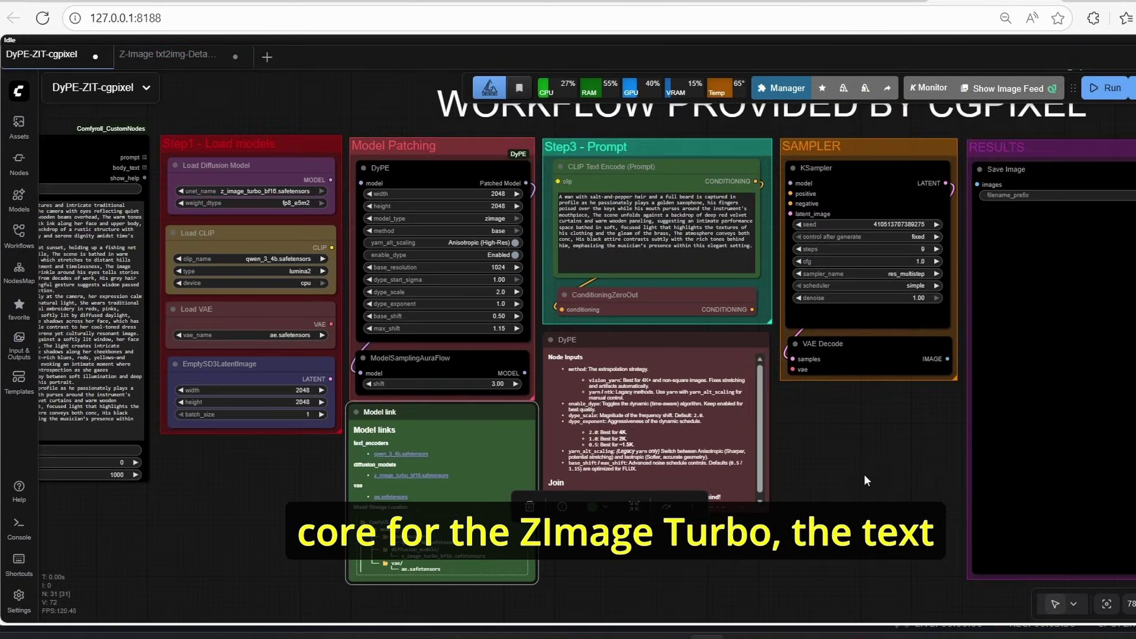
drag(875, 445, 856, 502)
scroll(856, 501, up, 2)
scroll(666, 200, up, 3)
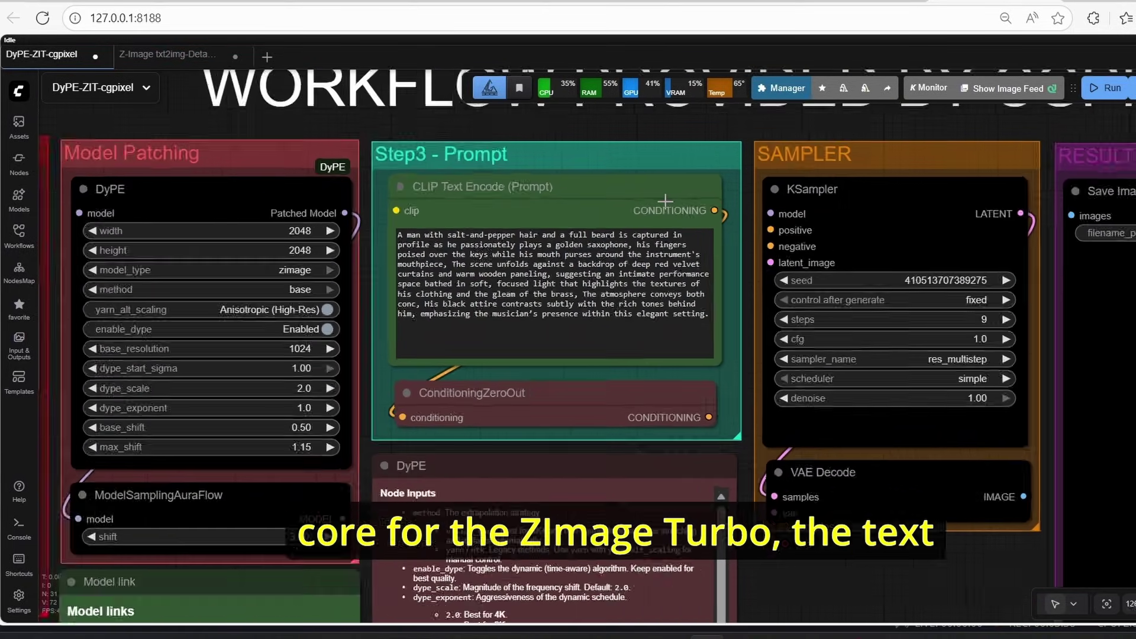
scroll(666, 201, down, 2)
drag(821, 206, 687, 221)
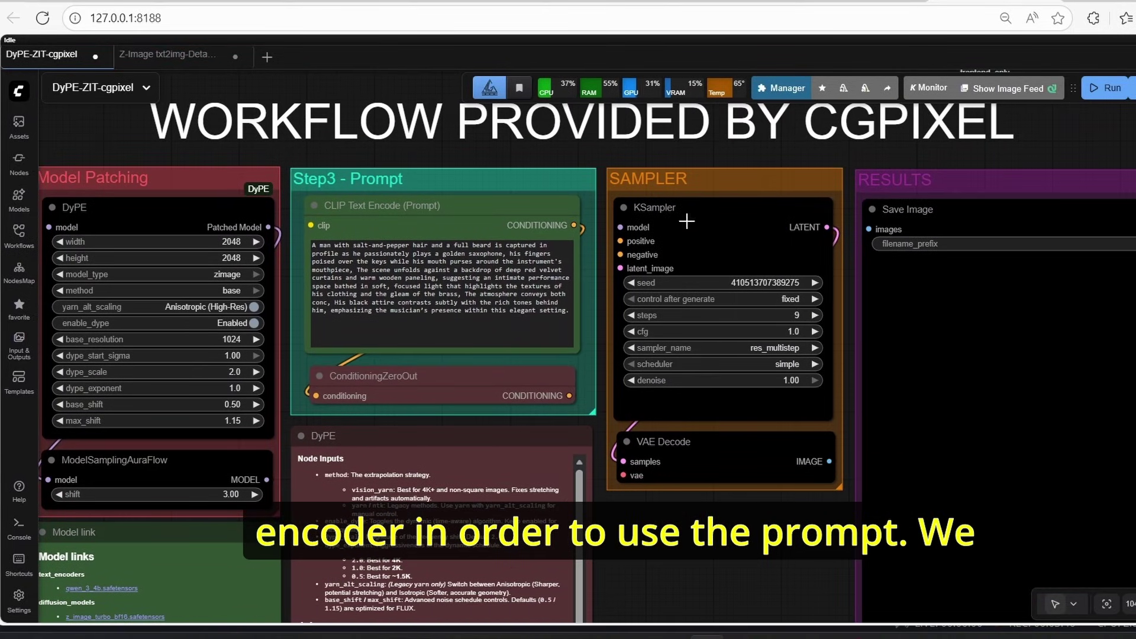
click(737, 226)
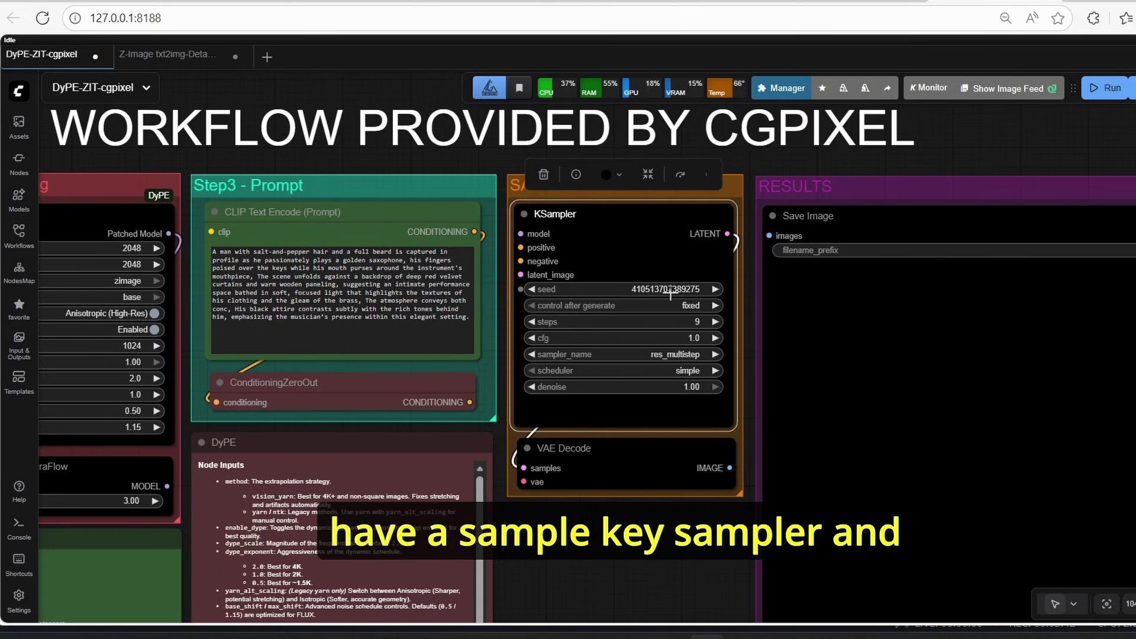
scroll(967, 258, down, 5)
scroll(963, 272, up, 4)
scroll(1045, 197, down, 3)
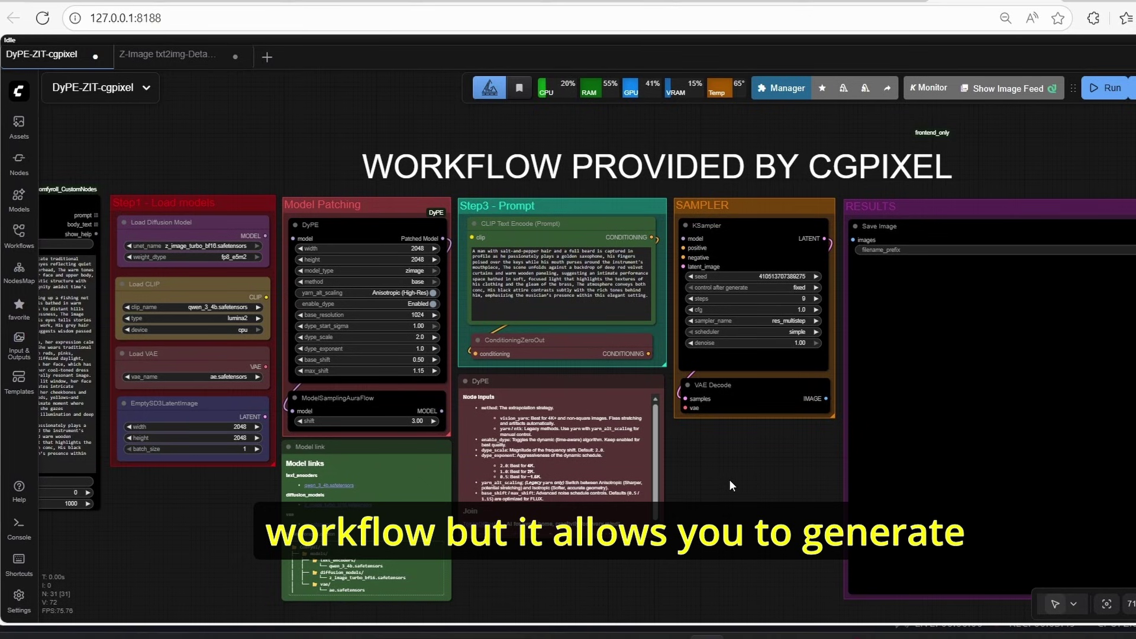
Compare the width and height settings of the DyPE node with those of the EmptySD3LatentImage node.
scroll(729, 479, up, 1)
scroll(738, 488, up, 3)
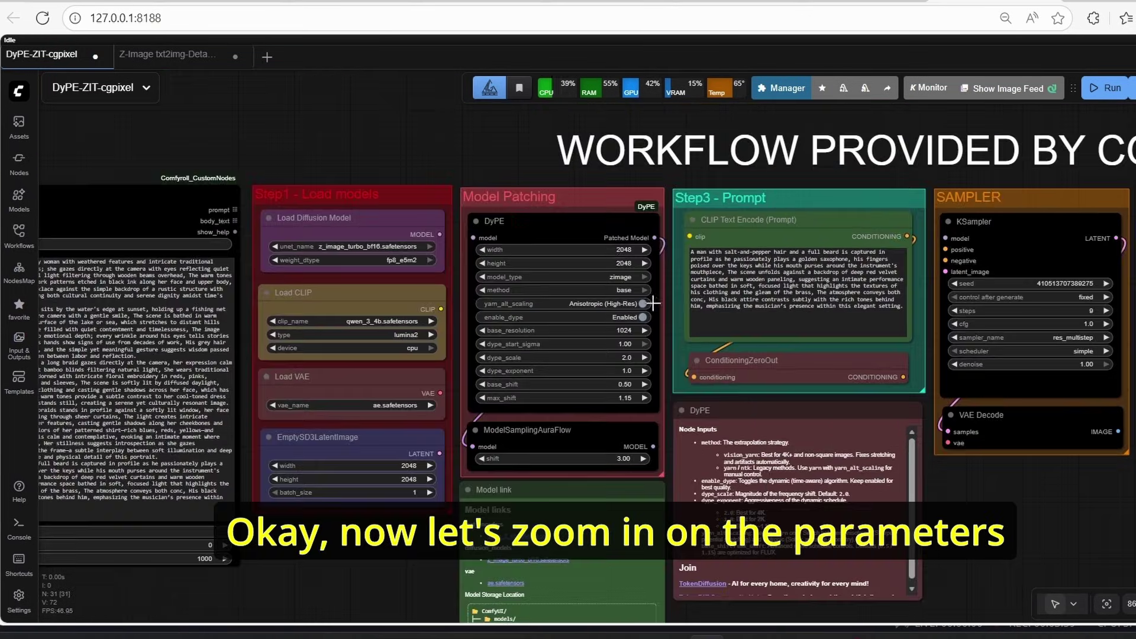
scroll(578, 204, up, 3)
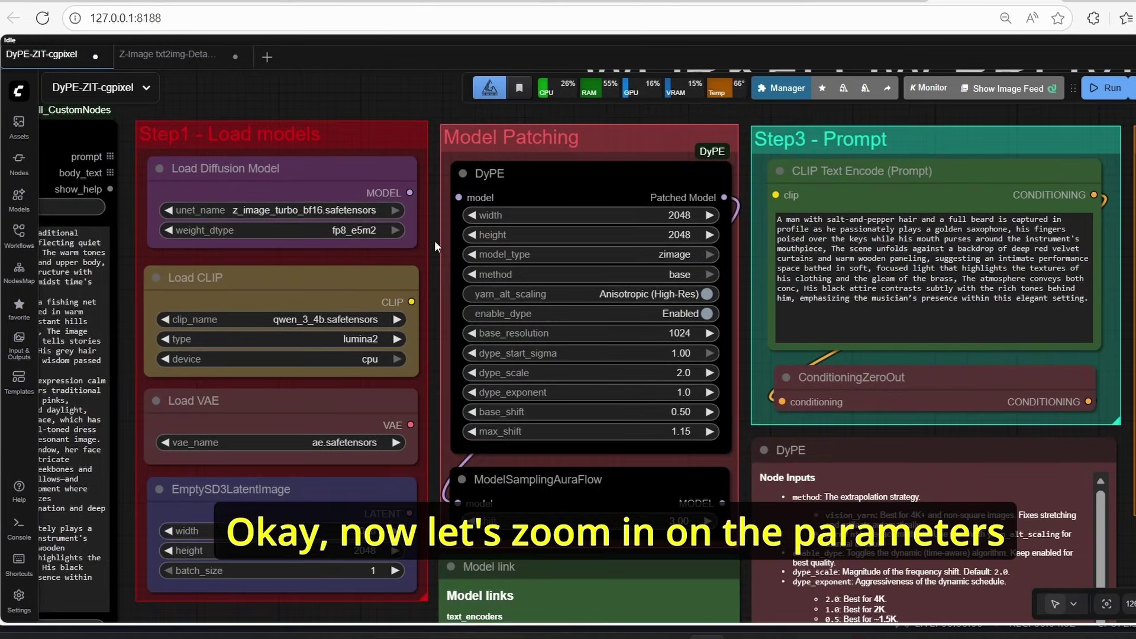
drag(435, 240, 446, 197)
scroll(396, 330, up, 2)
click(355, 485)
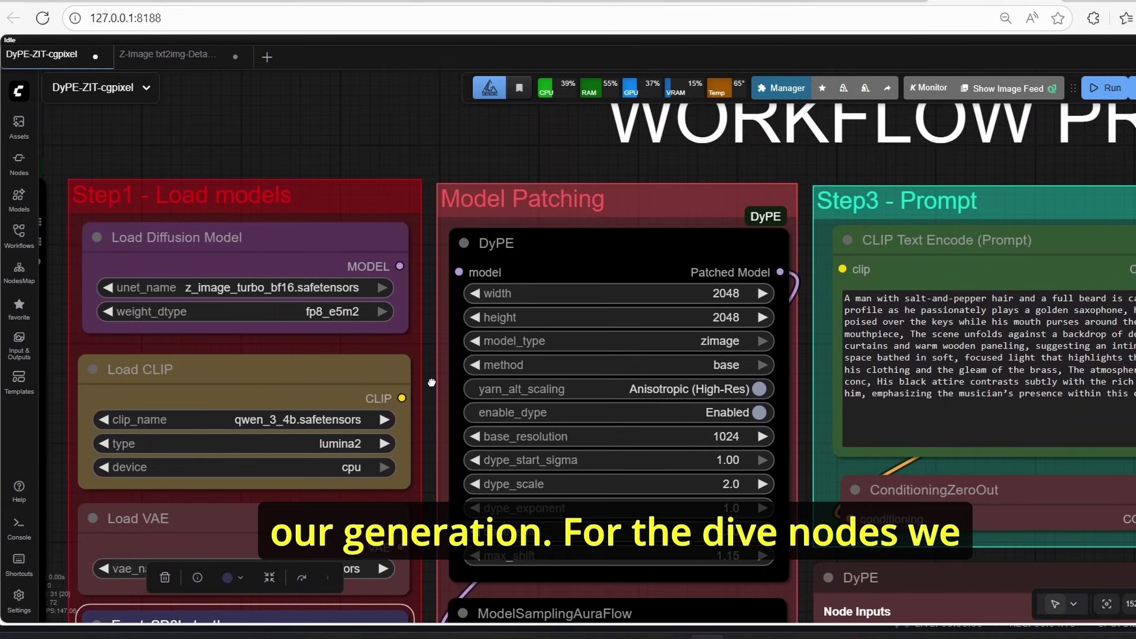
click(488, 247)
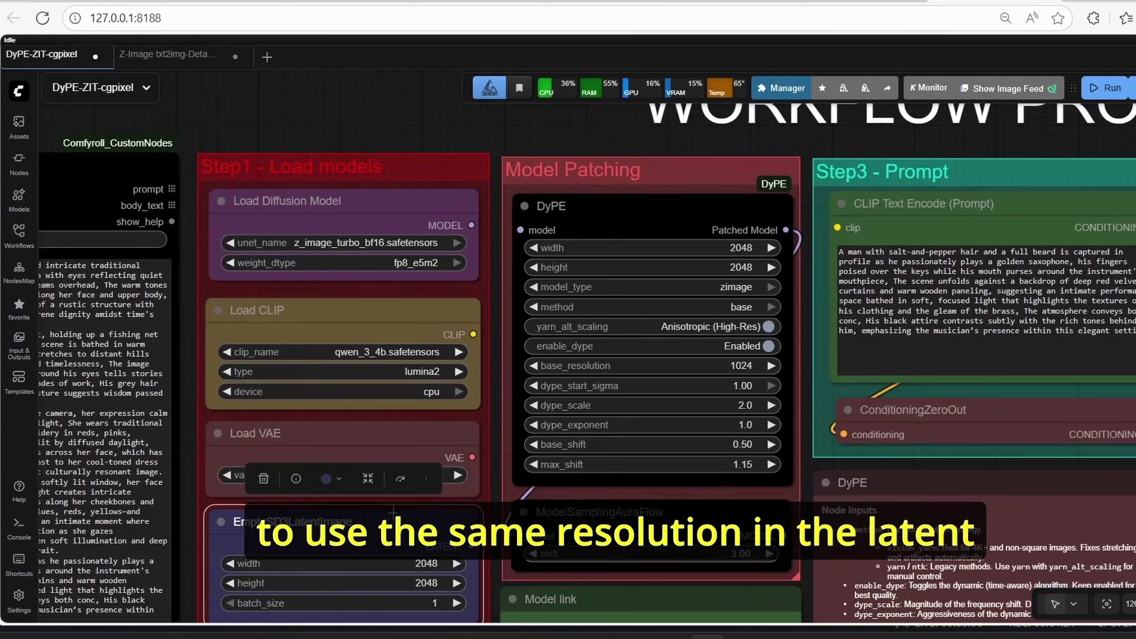
scroll(489, 243, up, 3)
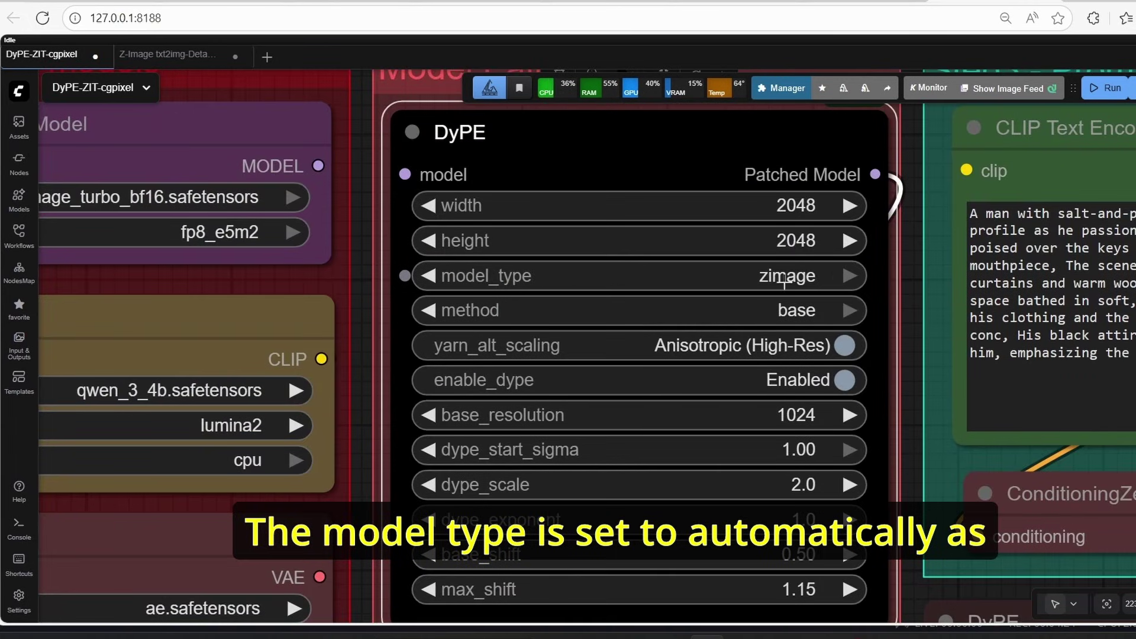
Switch the DyPE node's model_type to auto and set it back to zimage.
click(807, 277)
click(820, 296)
key(ctrl+z)
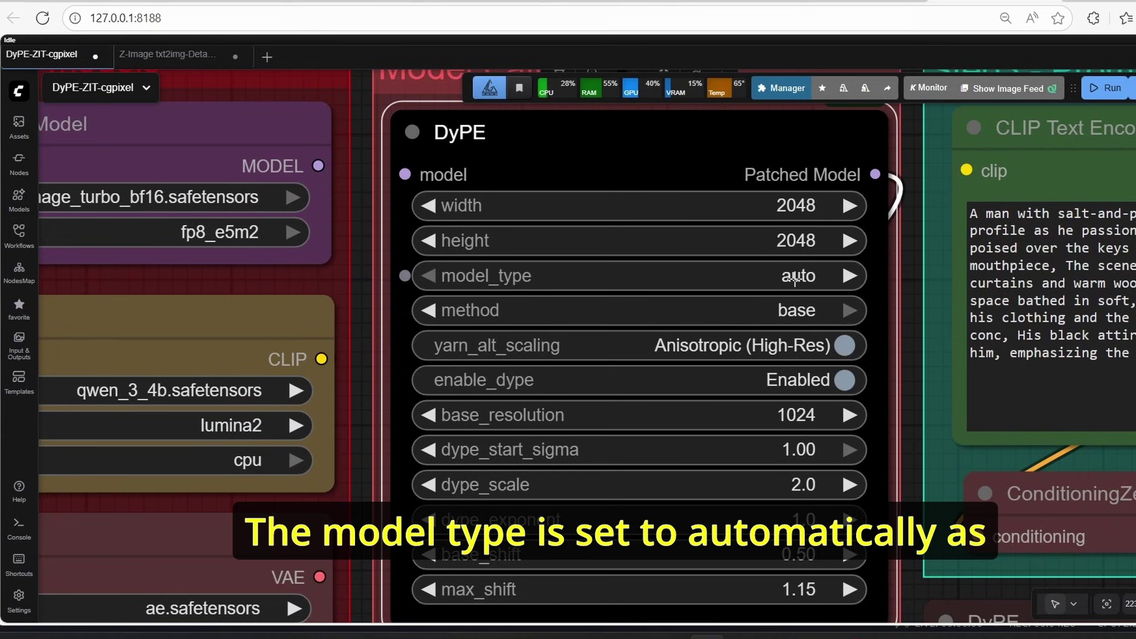
click(793, 276)
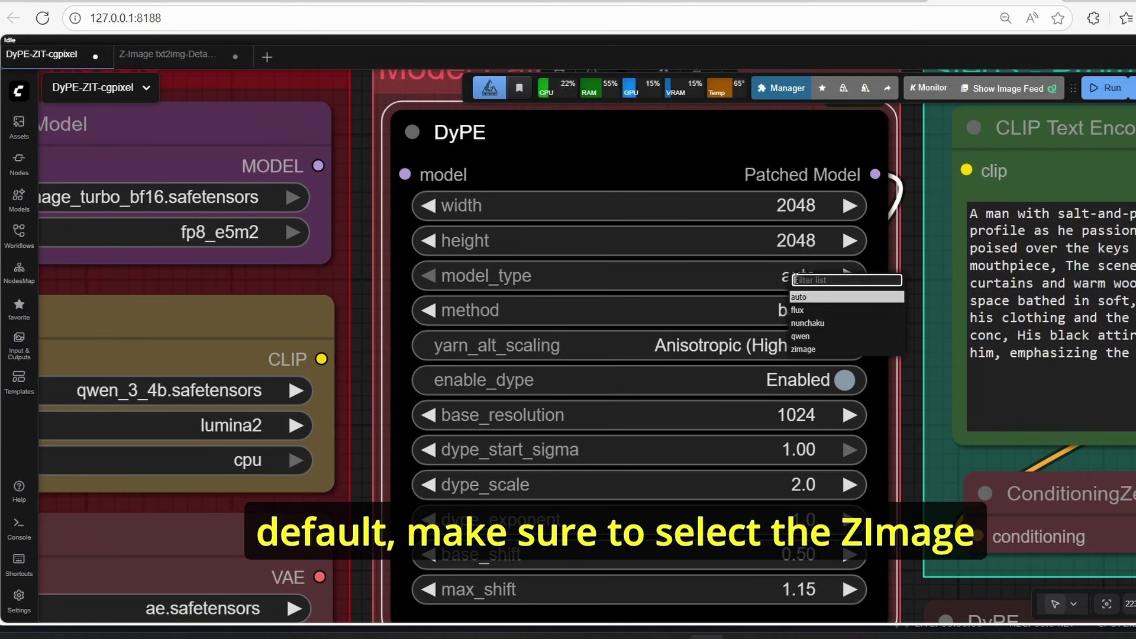
click(803, 350)
Look at the method options of the DyPE node and read the explanations of the extrapolation methods in the DyPE note.
drag(363, 322, 341, 271)
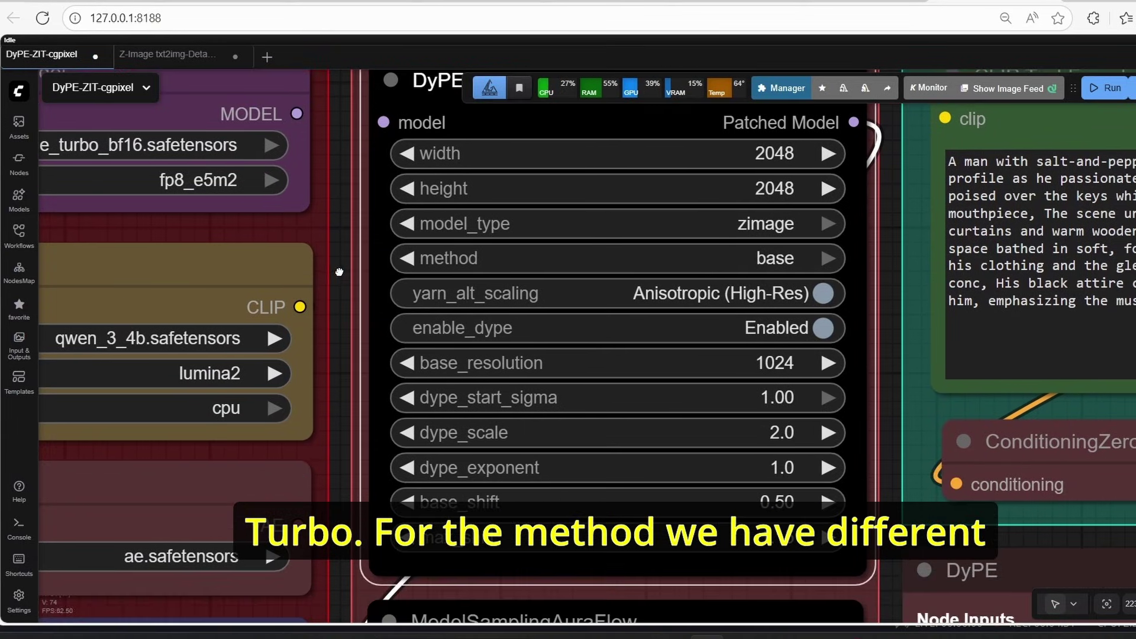
click(761, 265)
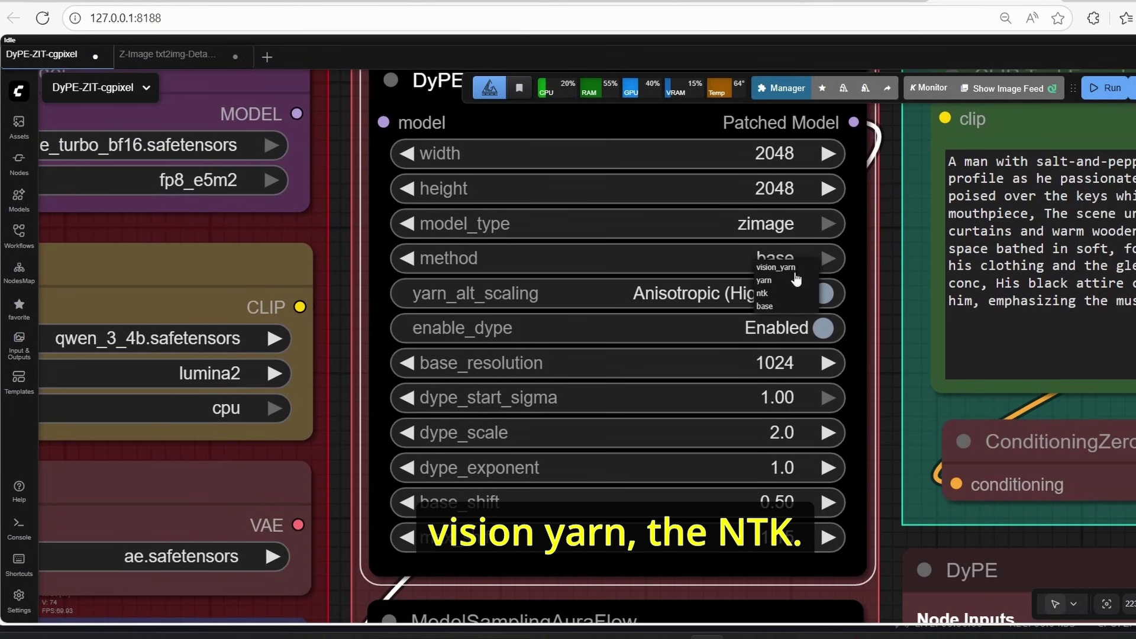
scroll(329, 375, down, 5)
scroll(334, 375, down, 3)
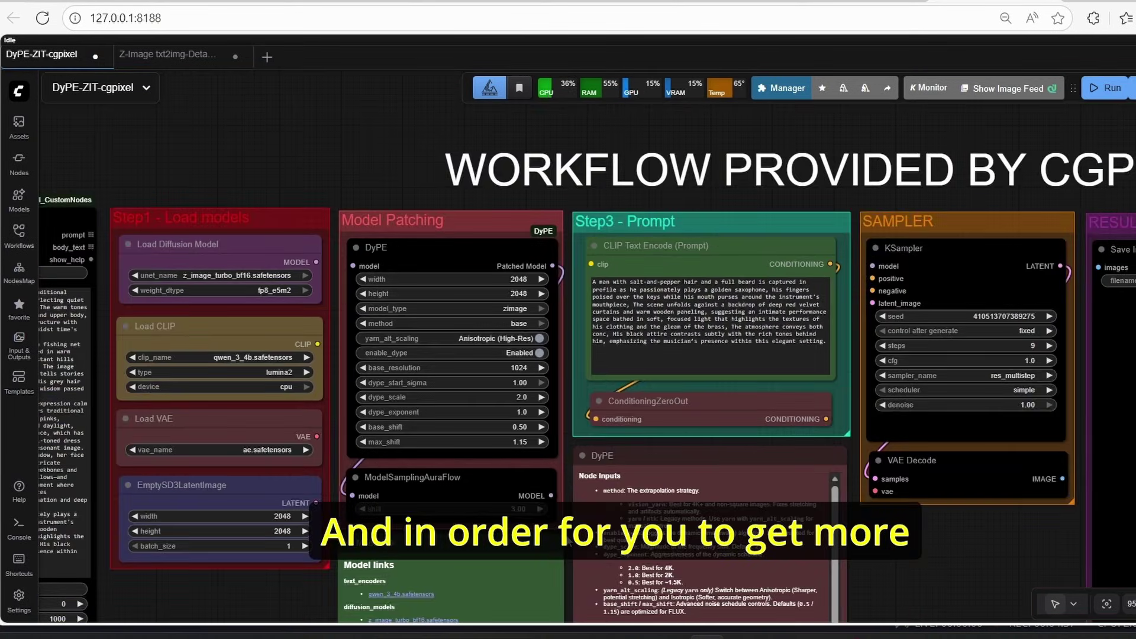
drag(565, 535, 474, 364)
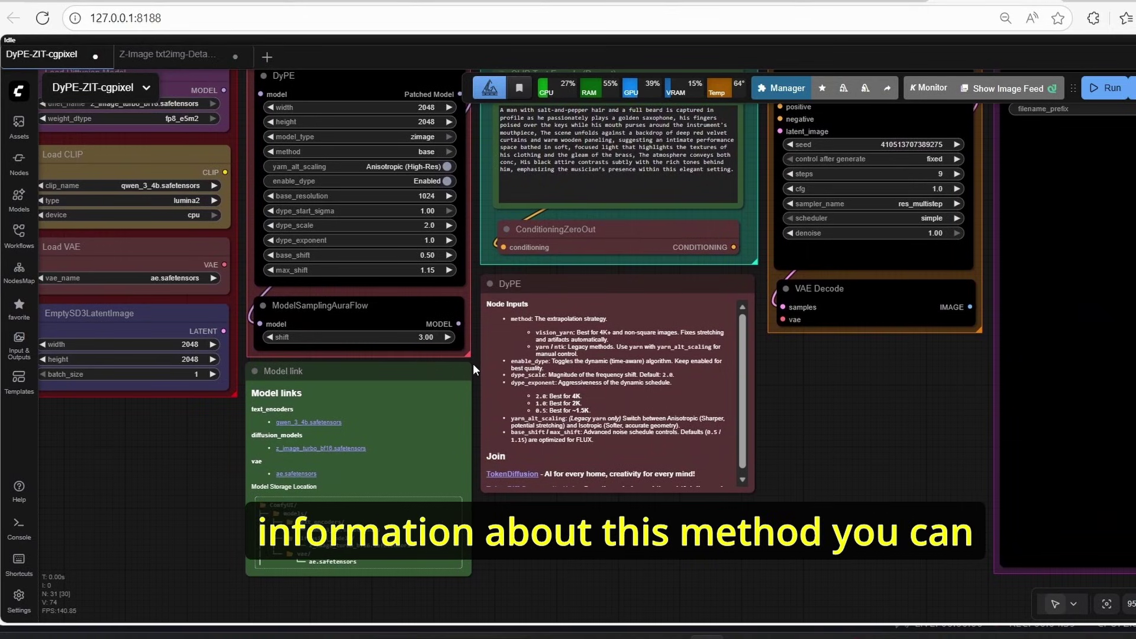
scroll(474, 363, up, 5)
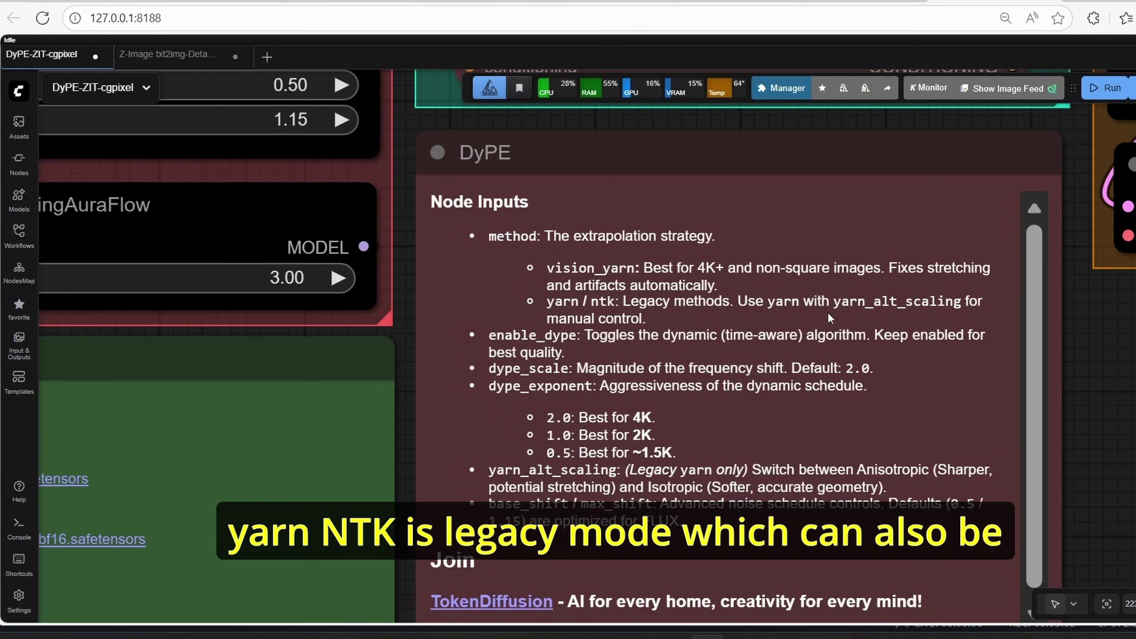
scroll(840, 329, down, 1)
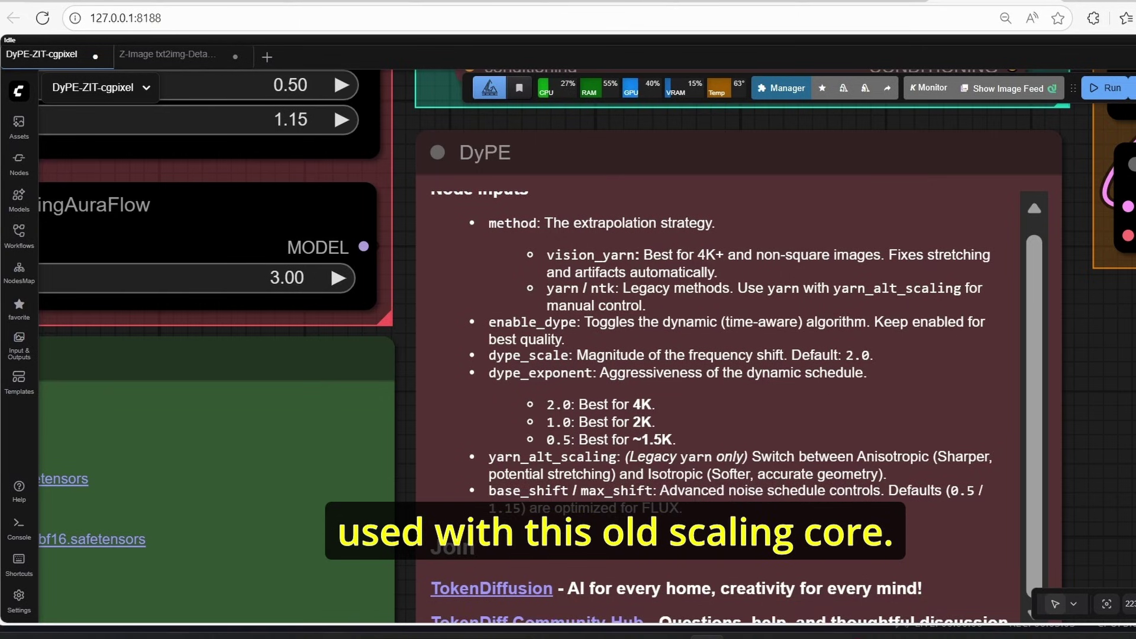
Examine the yarn_alt_scaling setting in the DyPE node.
scroll(1113, 396, down, 3)
drag(1112, 396, 1135, 544)
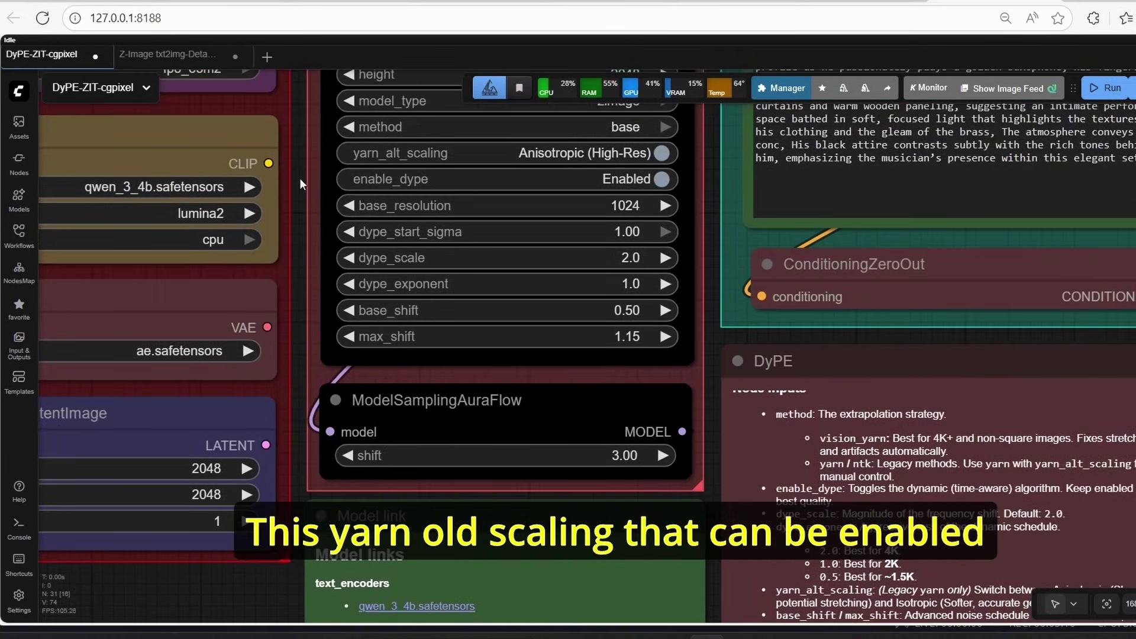
scroll(299, 179, up, 2)
scroll(474, 201, up, 1)
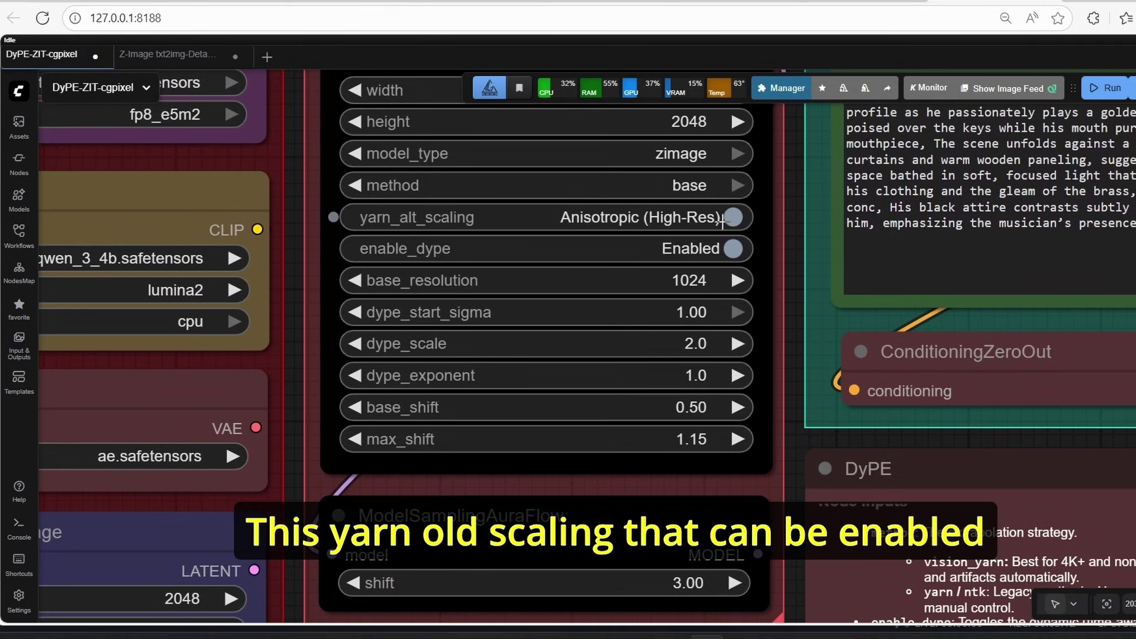
Read the recommended dype_exponent values per resolution in the DyPE note and review the parameters of the DyPE node.
scroll(722, 222, down, 3)
scroll(674, 344, up, 3)
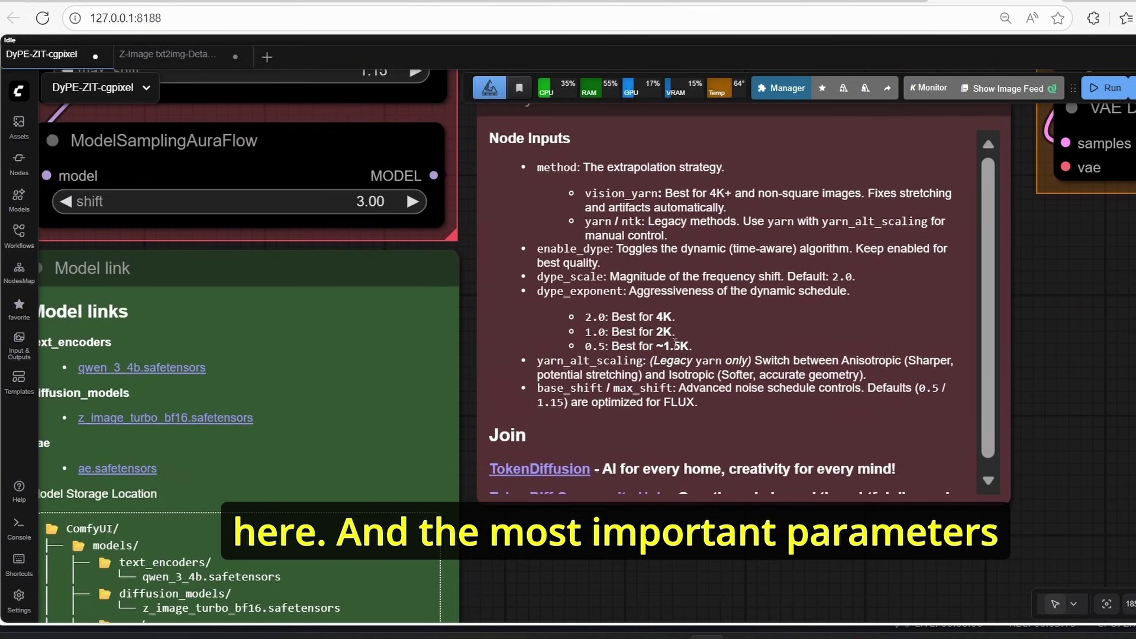
scroll(527, 339, down, 1)
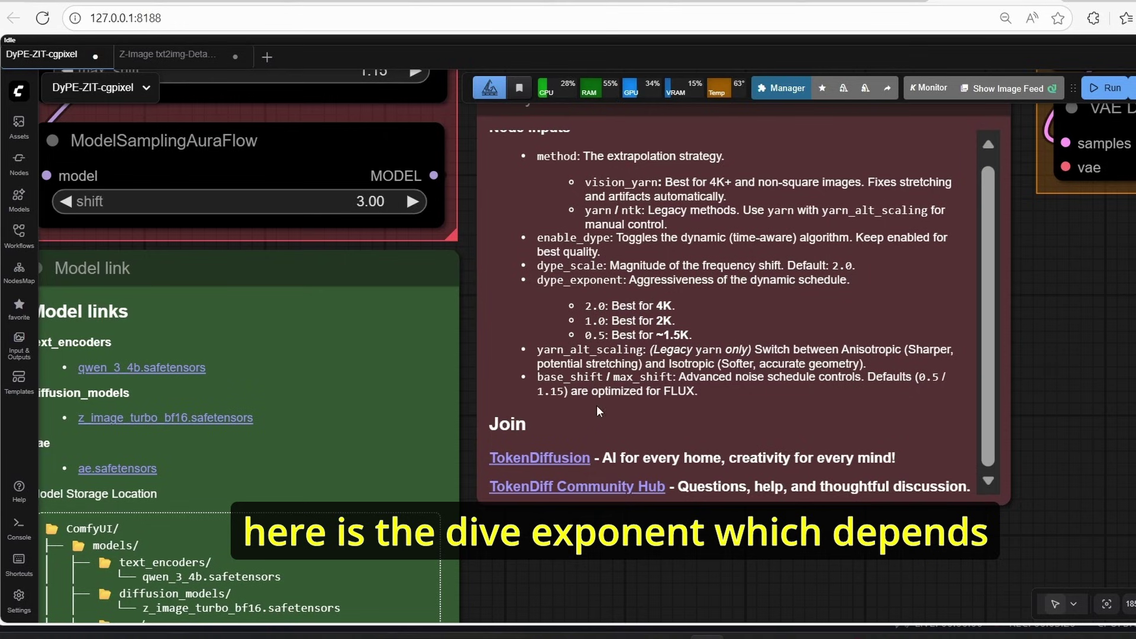
scroll(672, 526, down, 1)
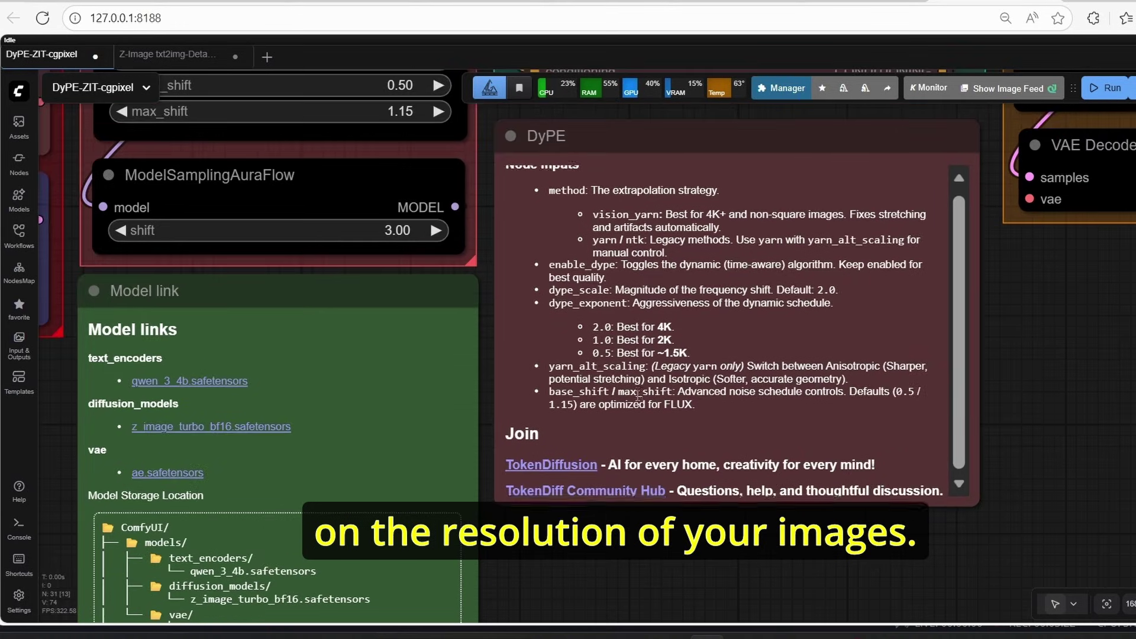
scroll(663, 380, up, 1)
scroll(1058, 484, up, 4)
drag(1027, 483, 1135, 473)
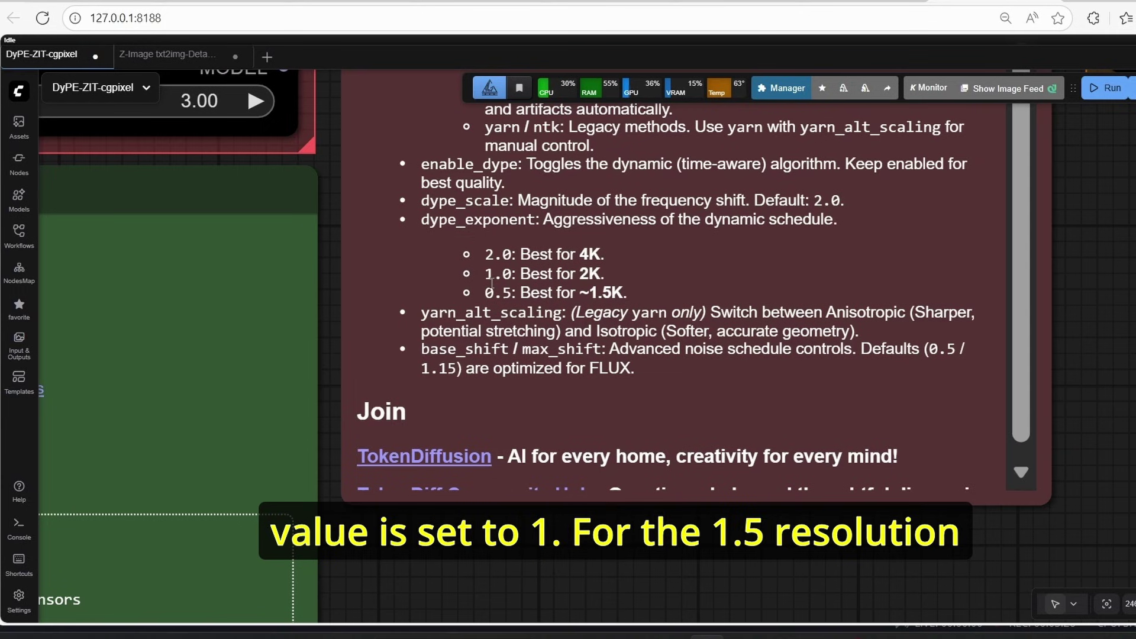
scroll(491, 283, down, 1)
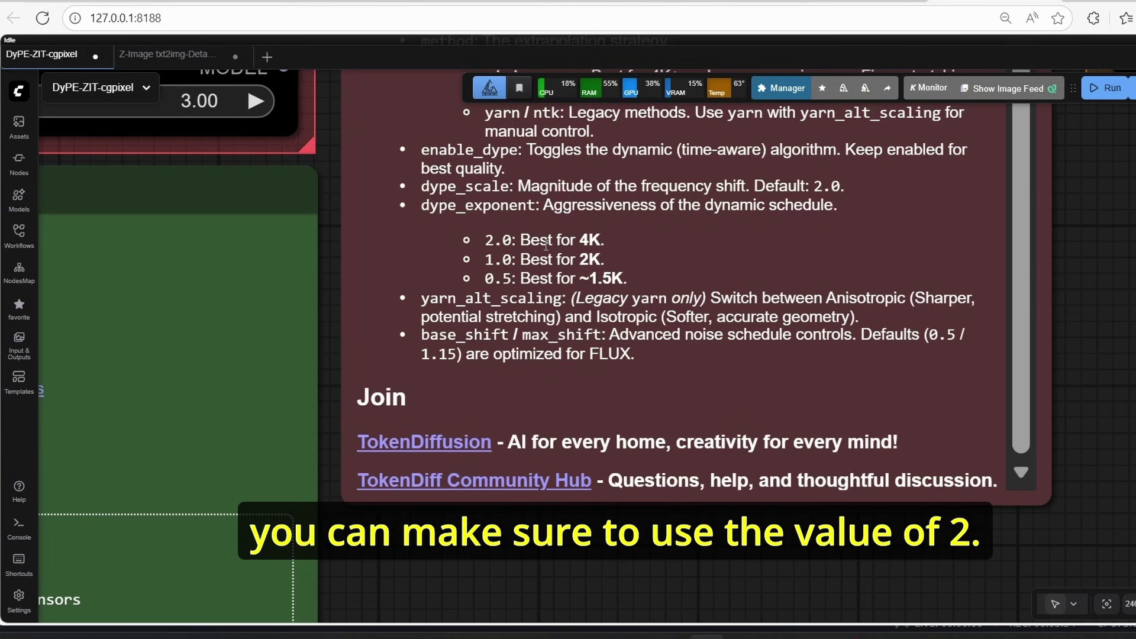
scroll(445, 438, down, 3)
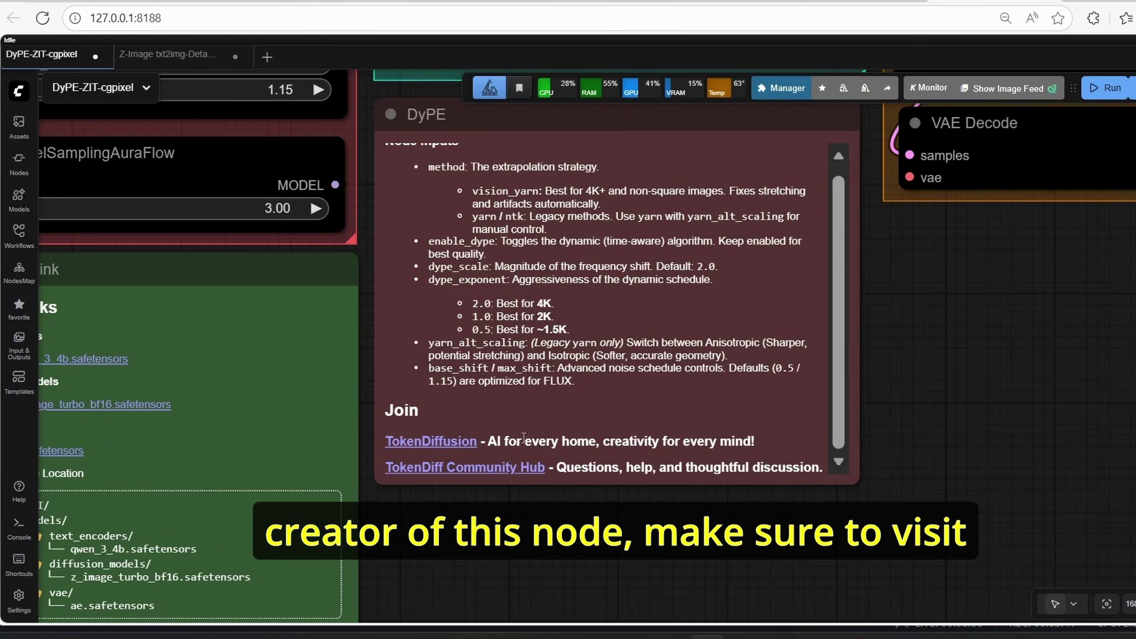
scroll(947, 360, down, 5)
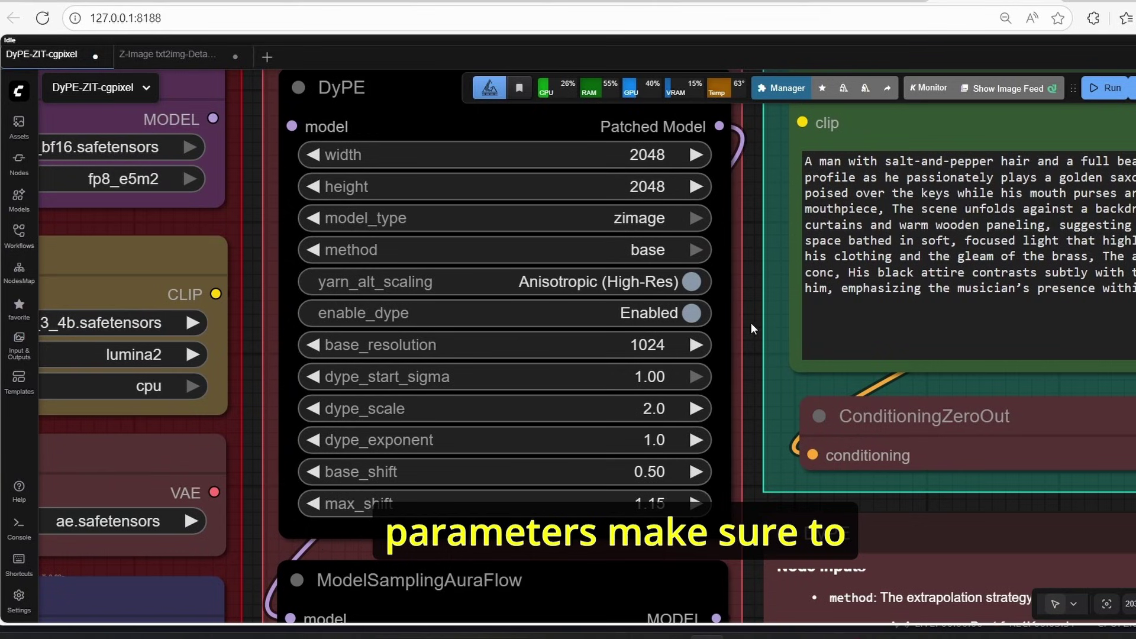
scroll(520, 355, up, 3)
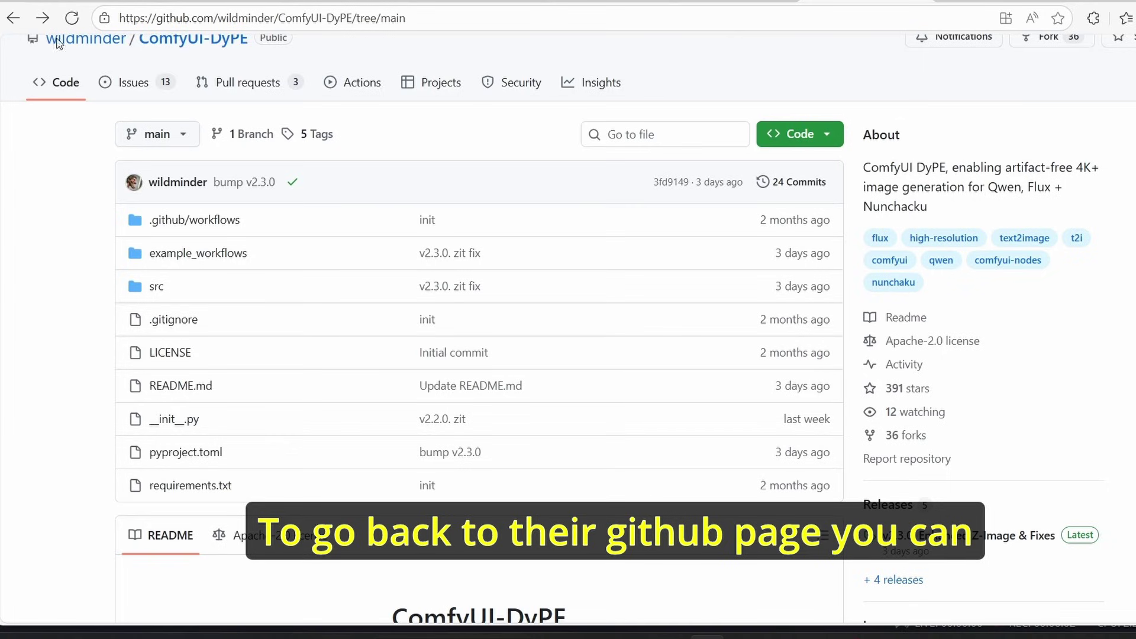
Switch to the ComfyUI-DyPE GitHub page and look through its README.
scroll(325, 113, down, 10)
scroll(325, 109, down, 20)
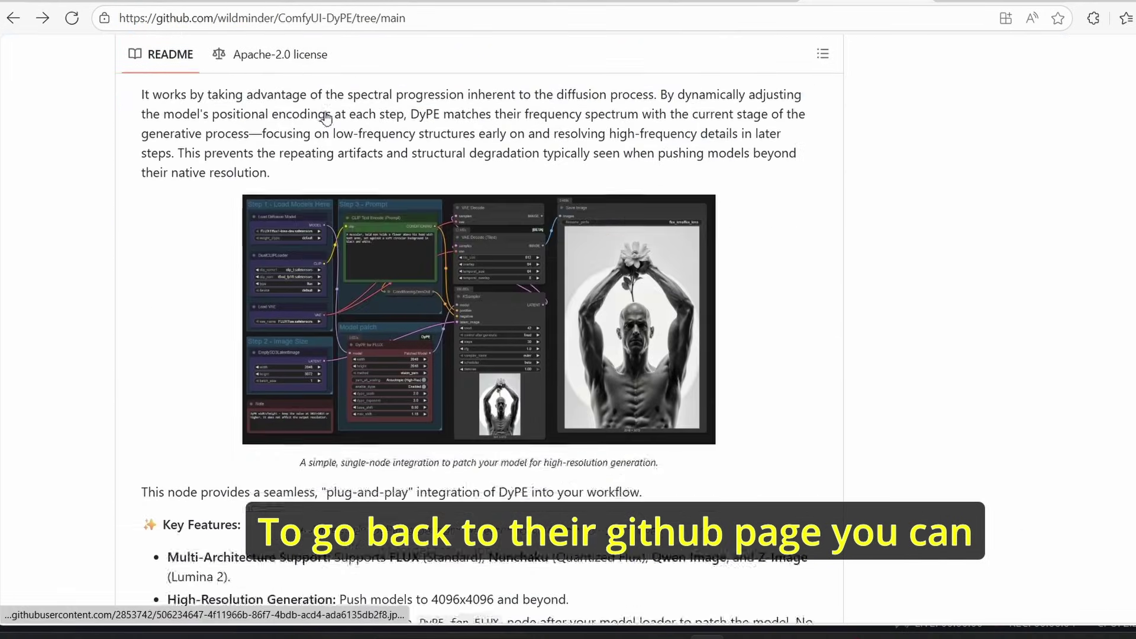
scroll(136, 243, up, 1)
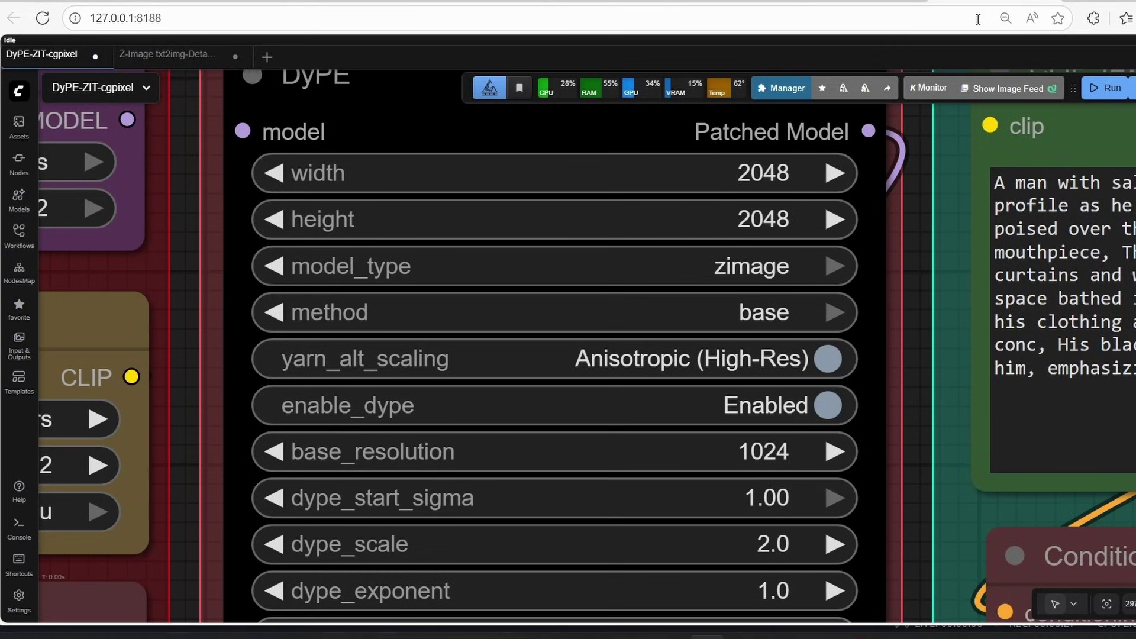
Return to the ComfyUI workflow and review the method and scaling settings of the DyPE node.
scroll(823, 315, down, 6)
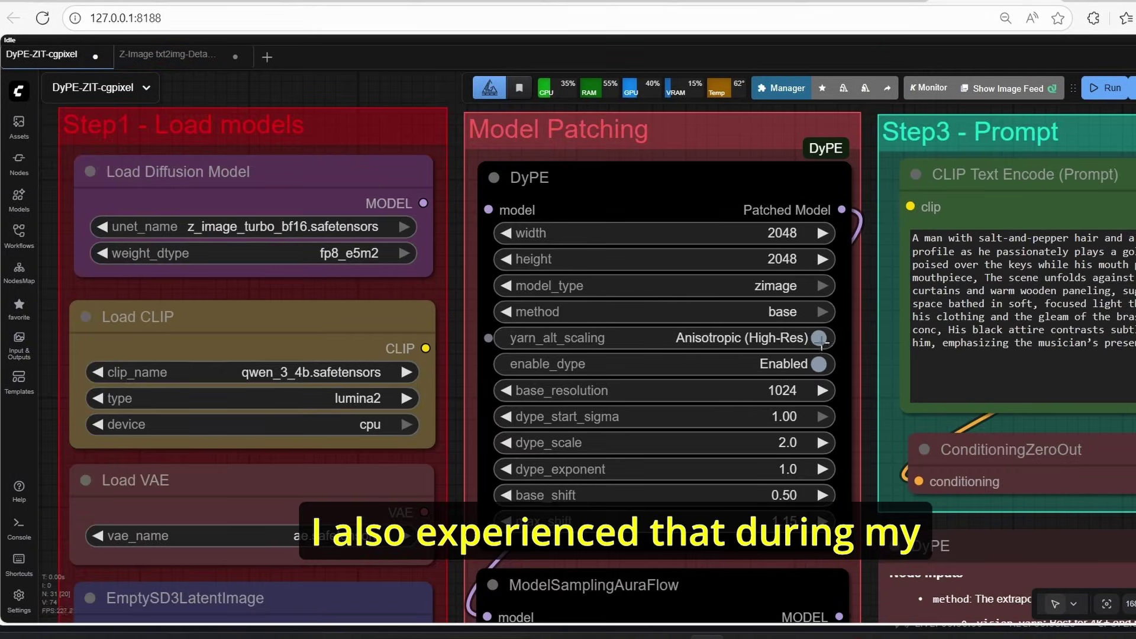
drag(867, 377, 791, 360)
scroll(791, 360, up, 4)
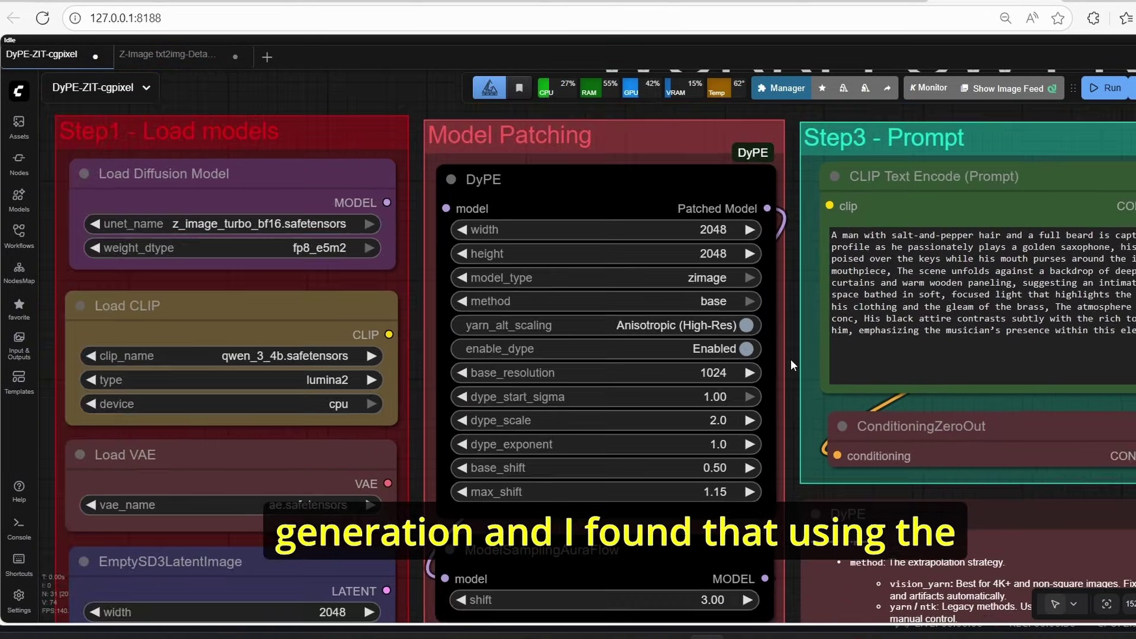
Examine the steps, cfg, sampler and scheduler settings of the KSampler node and look over the whole workflow.
scroll(776, 351, up, 1)
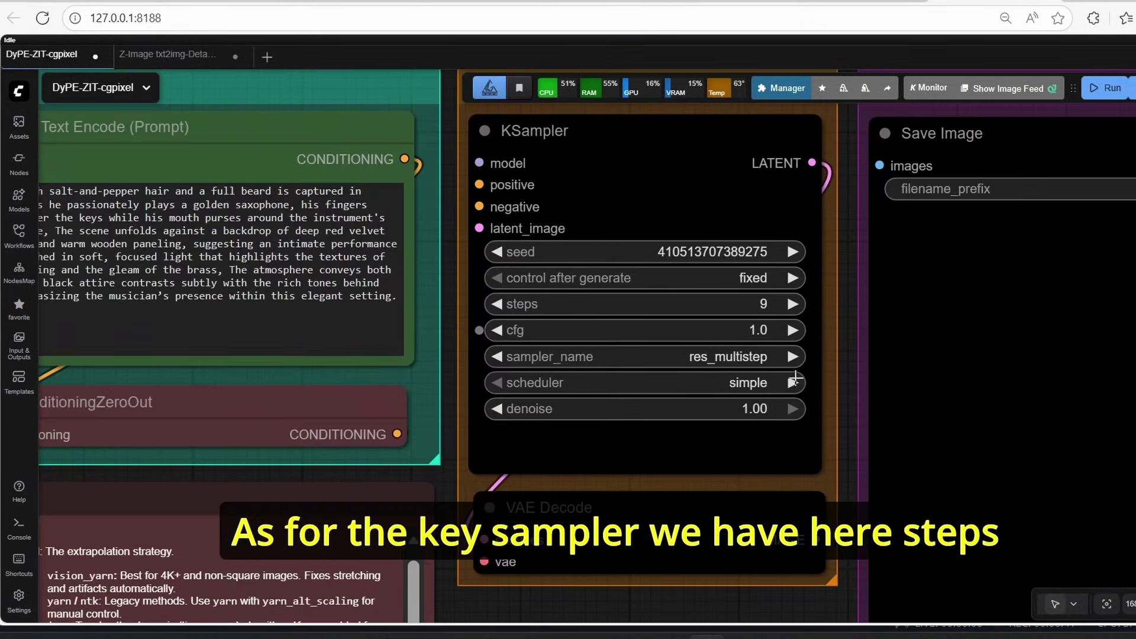
scroll(796, 379, up, 1)
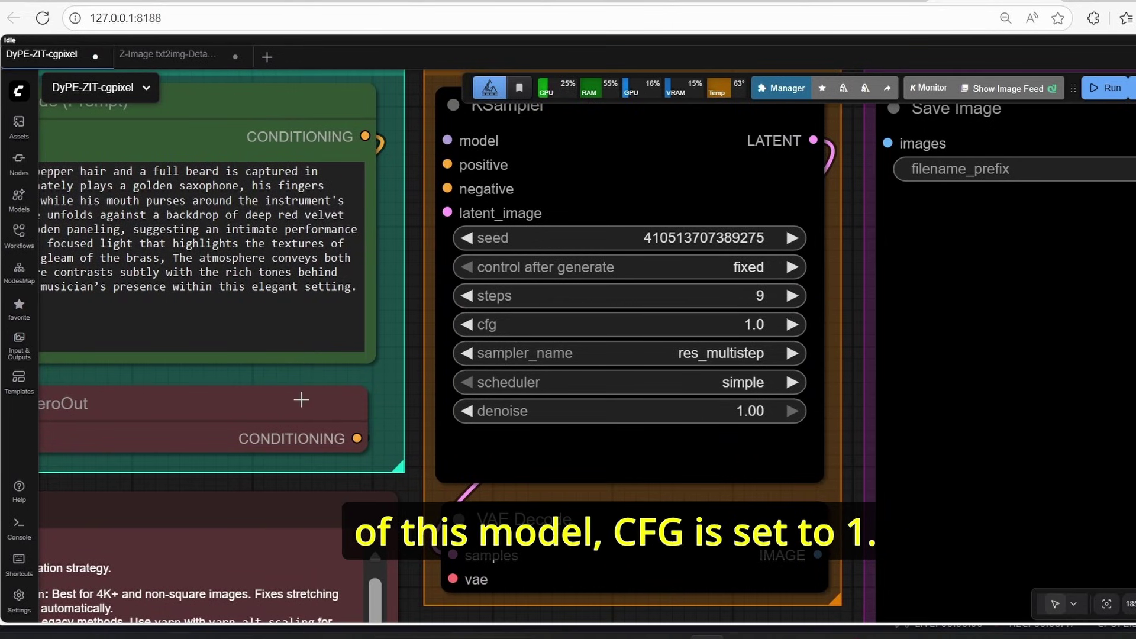
scroll(659, 352, up, 3)
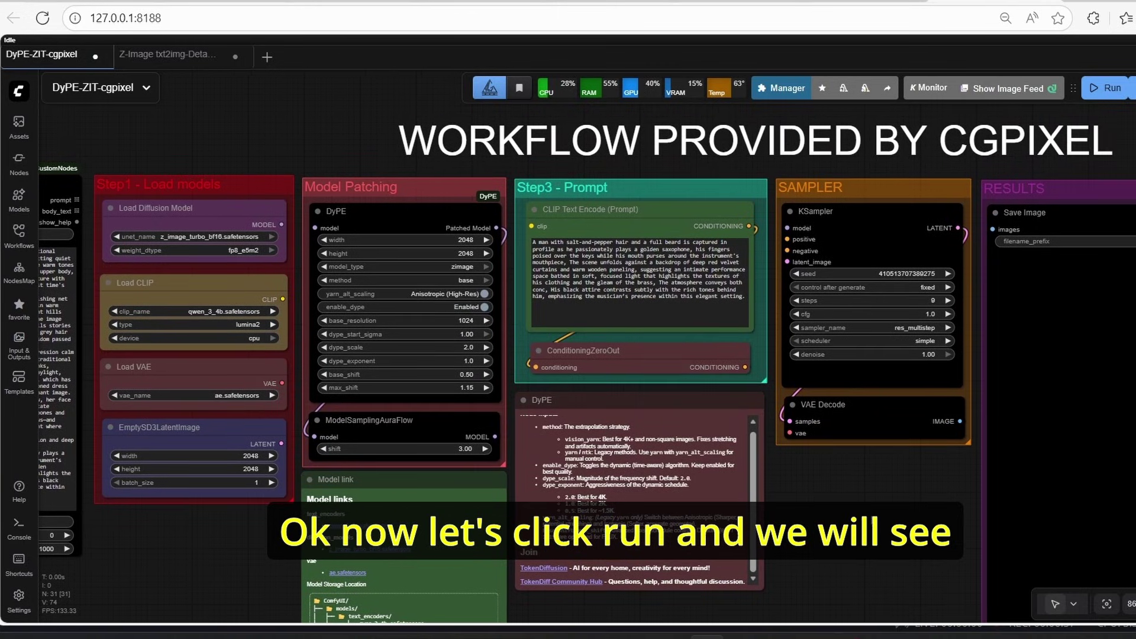
drag(910, 520, 789, 513)
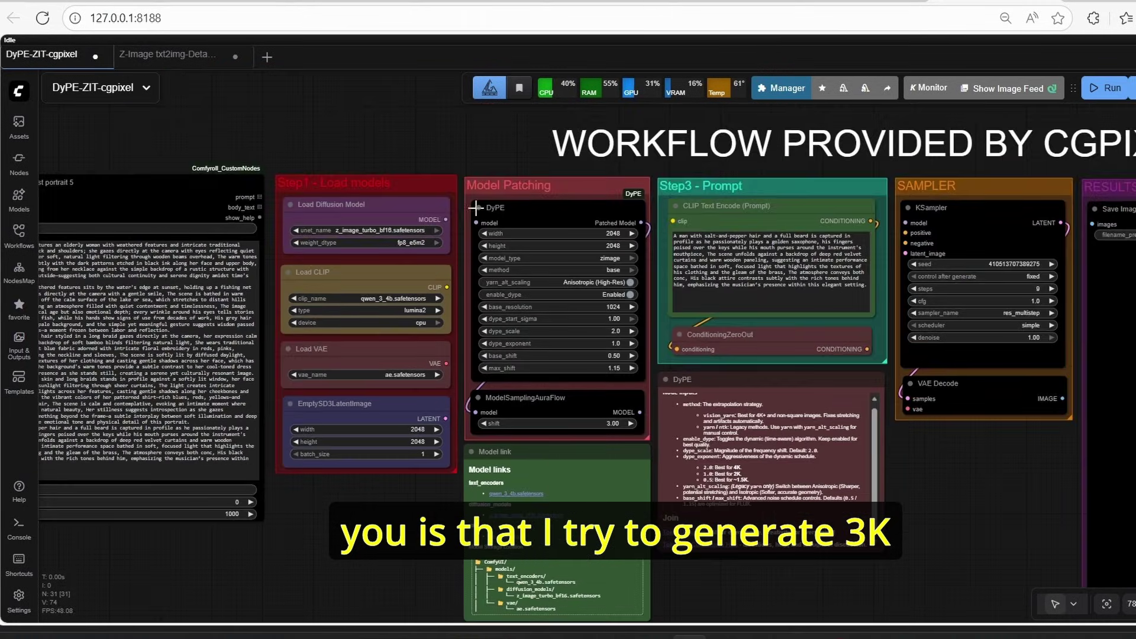
Select the DyPE node and check its resolution settings against the latent image size.
scroll(475, 207, up, 3)
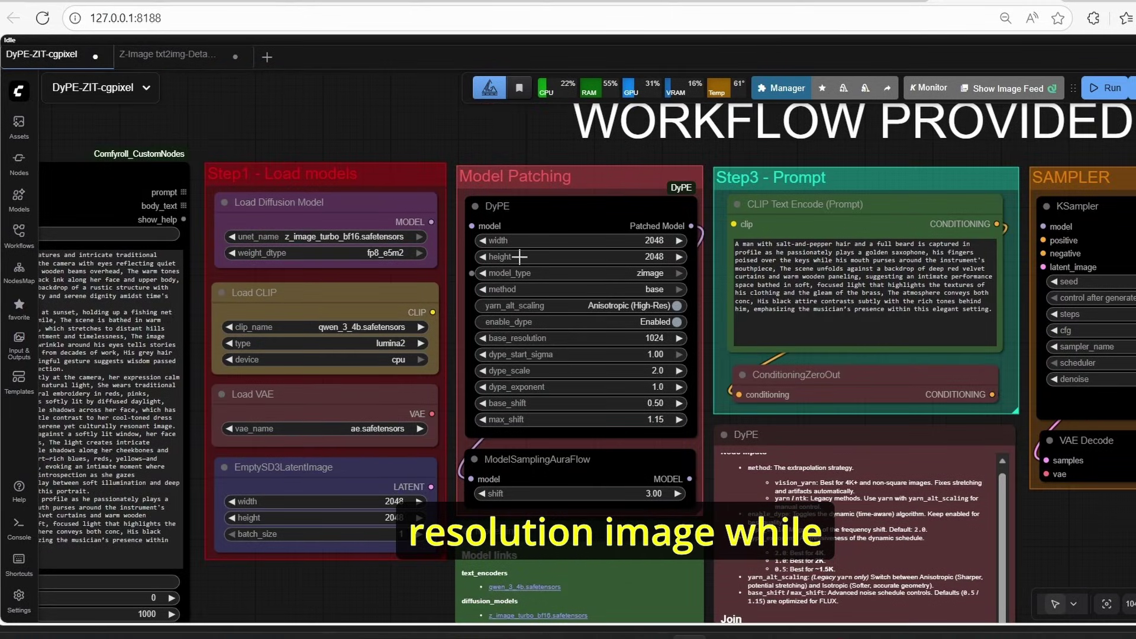
click(615, 217)
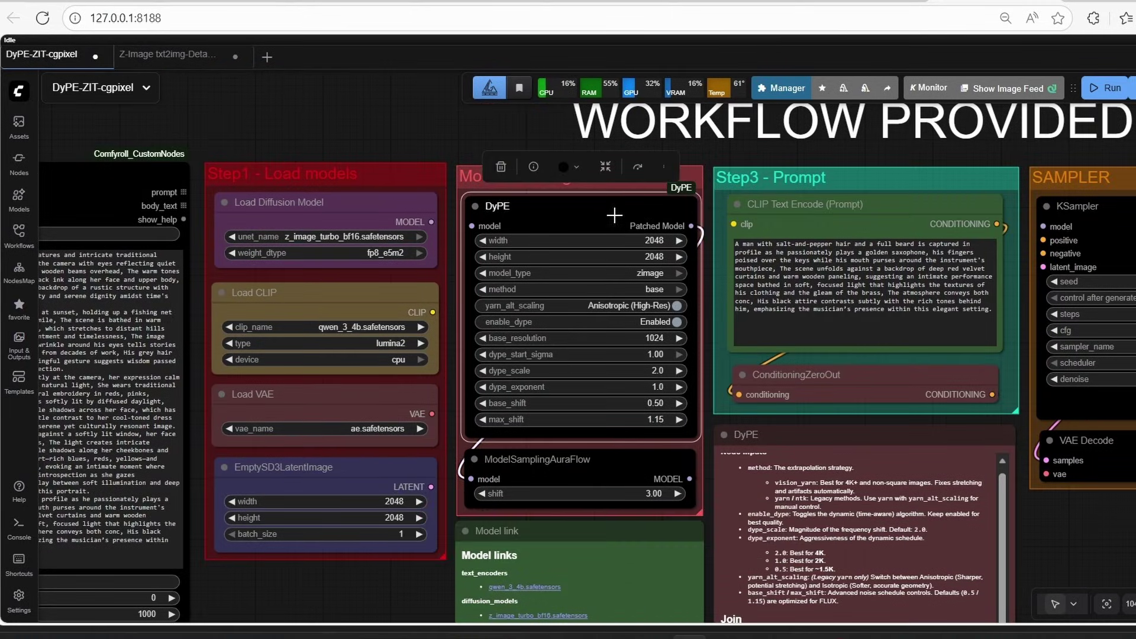
drag(1084, 531, 943, 492)
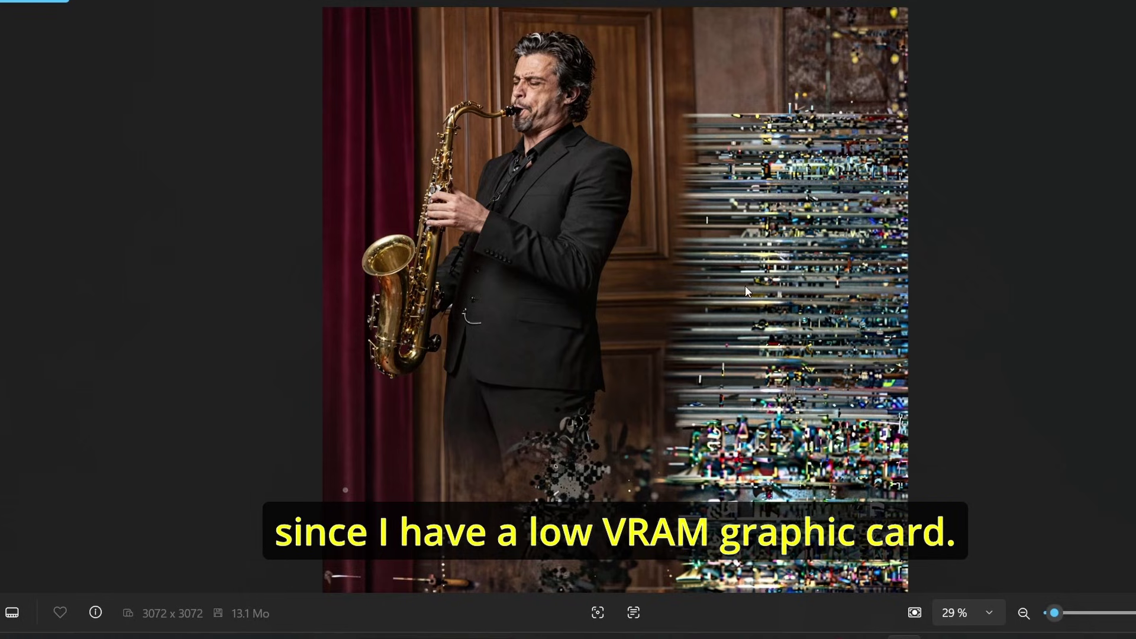
Inspect the artifacts and blur in the 3072 x 3072 saxophonist image, comparing close-up detail with the full picture.
scroll(478, 207, up, 2)
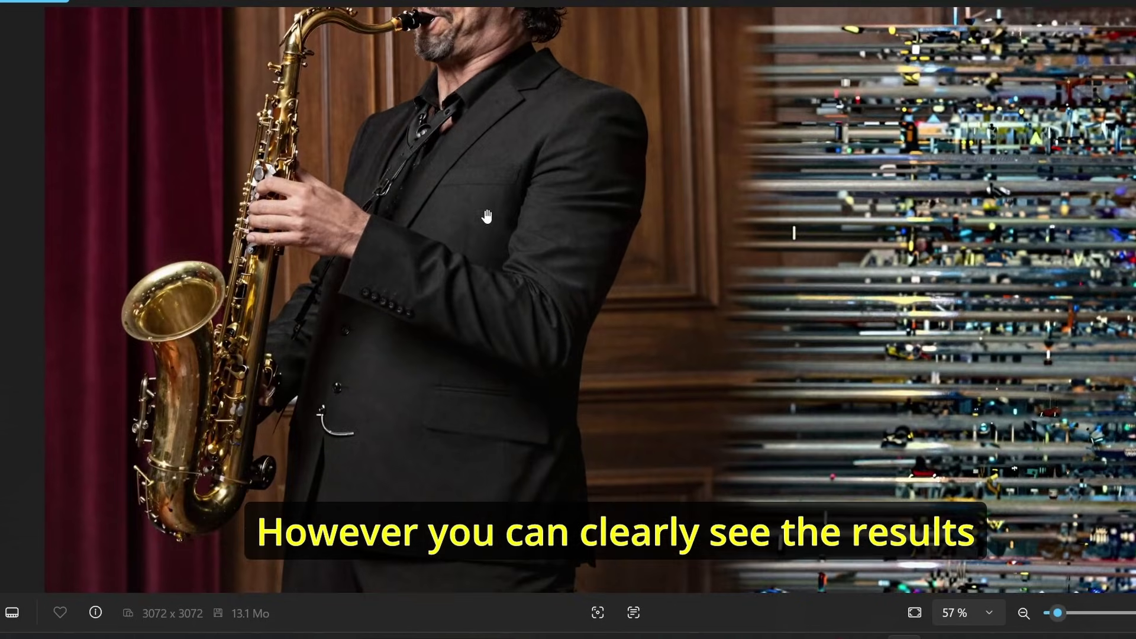
drag(731, 216, 730, 272)
scroll(730, 272, down, 2)
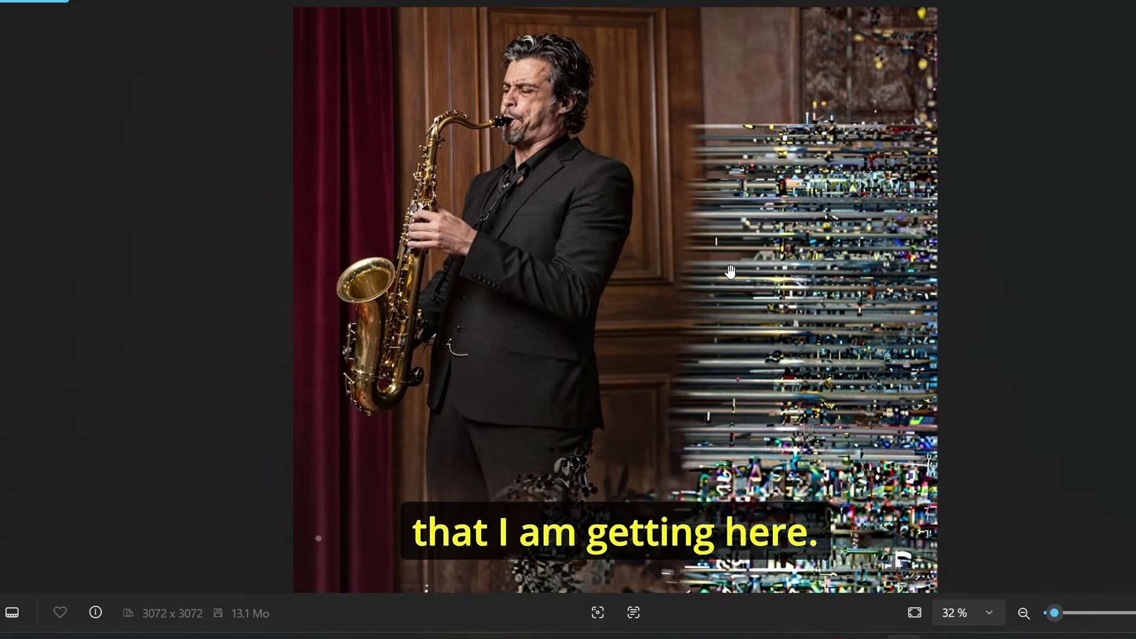
scroll(731, 272, up, 3)
scroll(731, 272, down, 2)
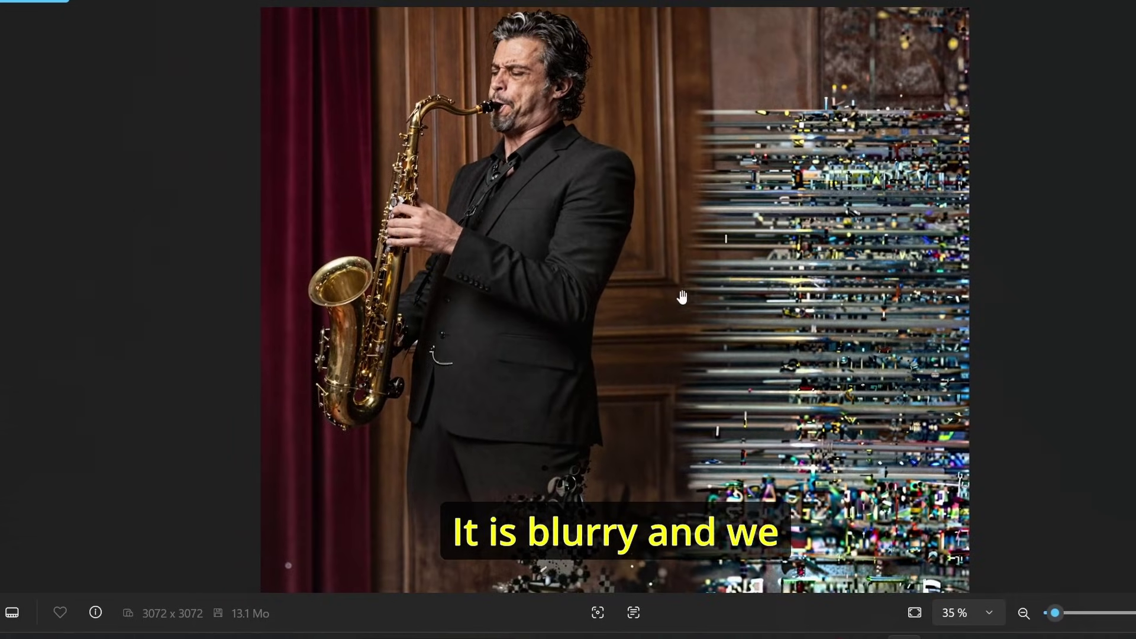
scroll(668, 337, down, 1)
scroll(621, 320, down, 1)
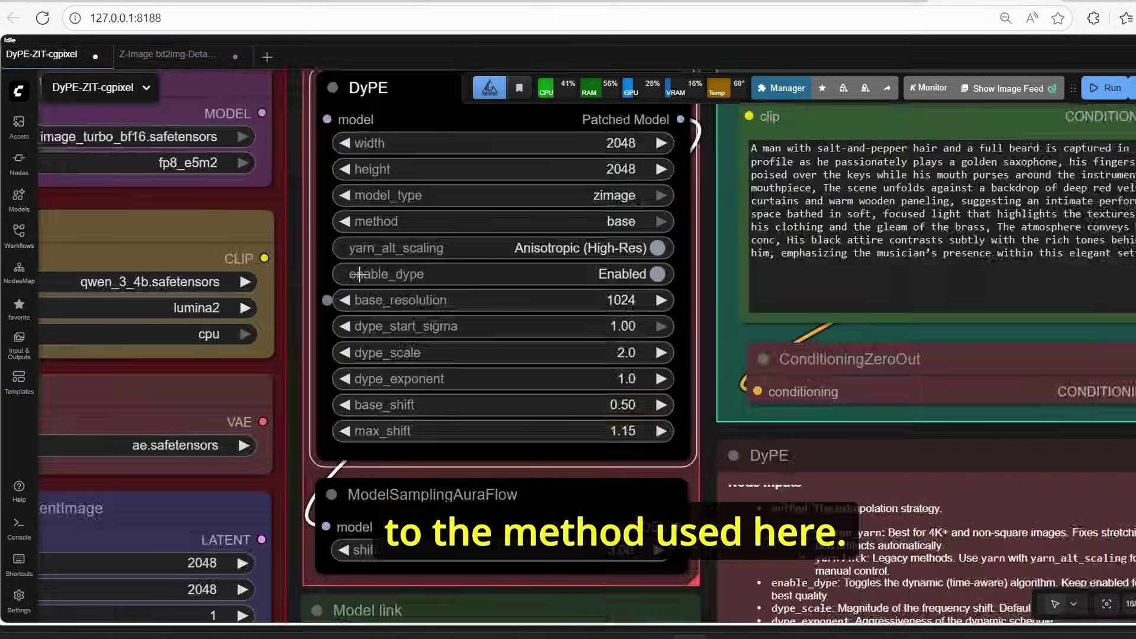
Return to the ComfyUI workflow and check the extrapolation method set in the DyPE node.
scroll(549, 220, down, 3)
drag(655, 236, 648, 315)
scroll(647, 315, up, 3)
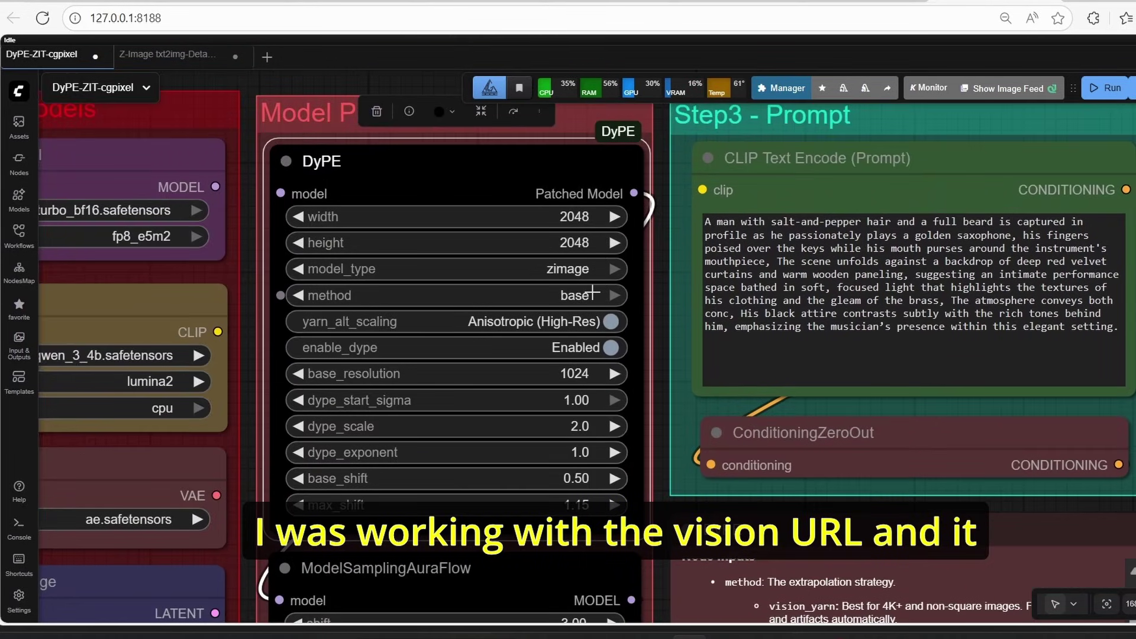
click(663, 348)
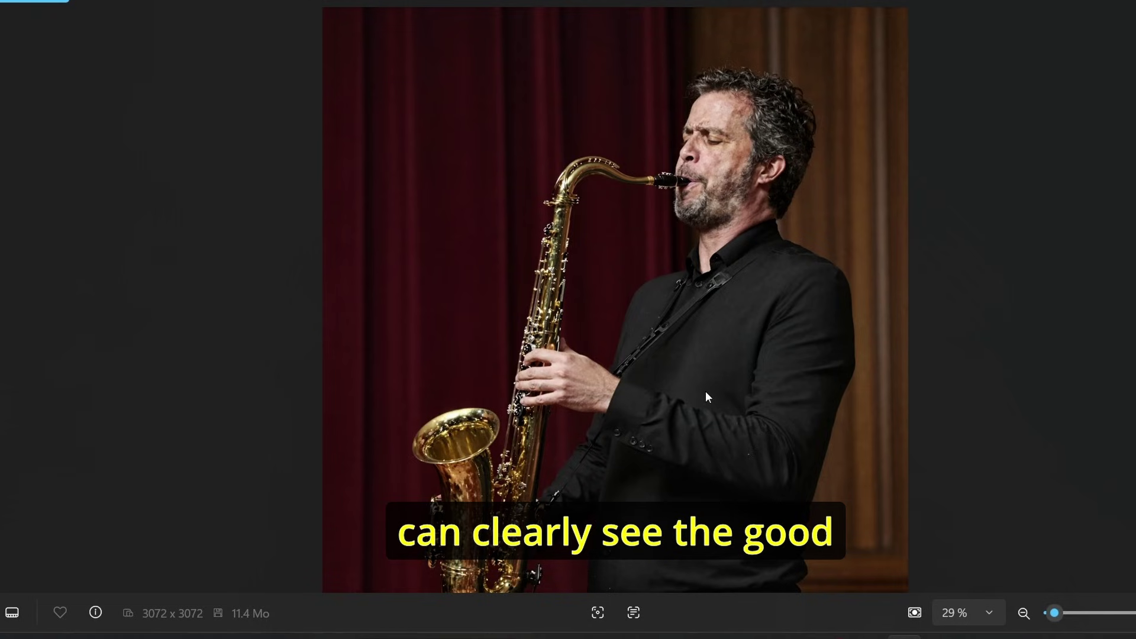
Examine the composition, face and saxophone details of the bearded saxophonist image at 3072 x 3072.
scroll(705, 380, up, 3)
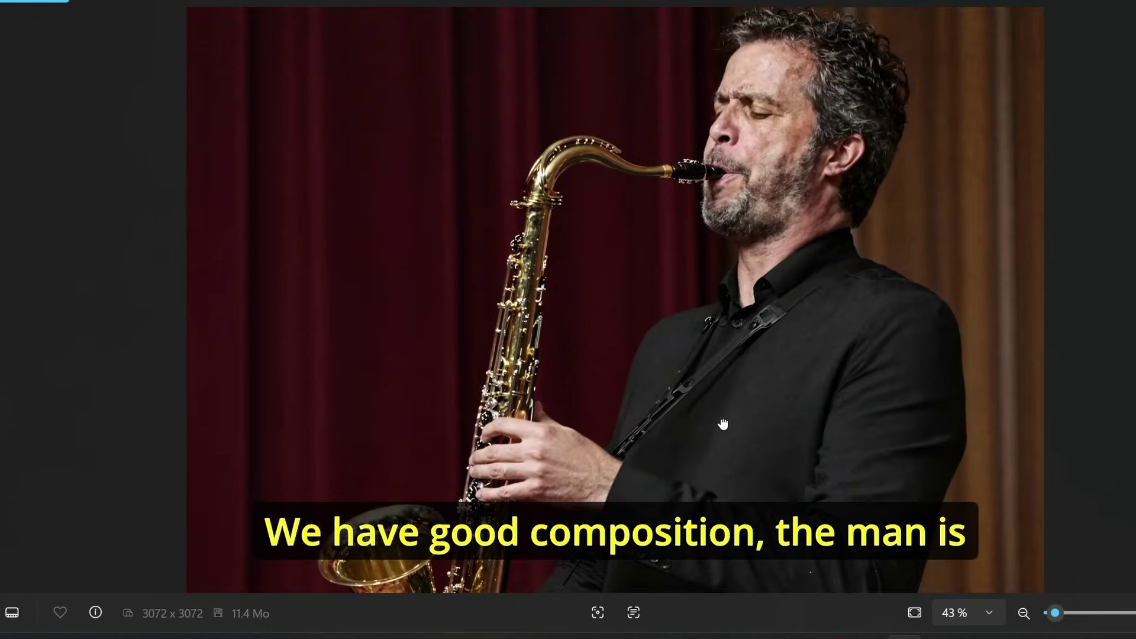
scroll(723, 424, down, 3)
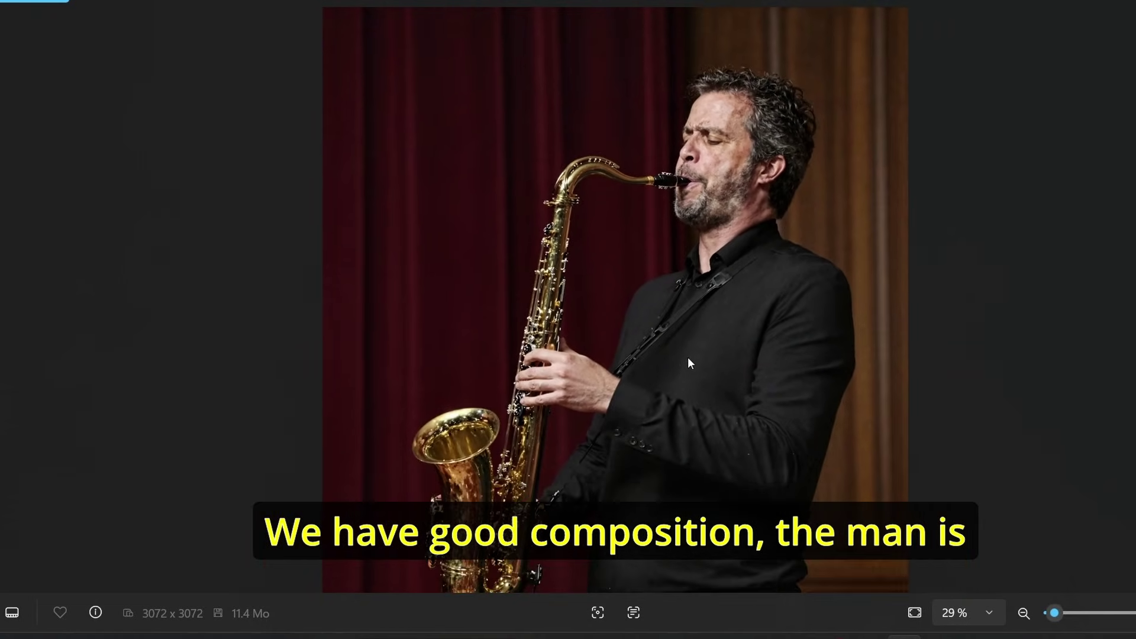
scroll(701, 307, up, 2)
scroll(473, 385, down, 2)
scroll(453, 467, up, 1)
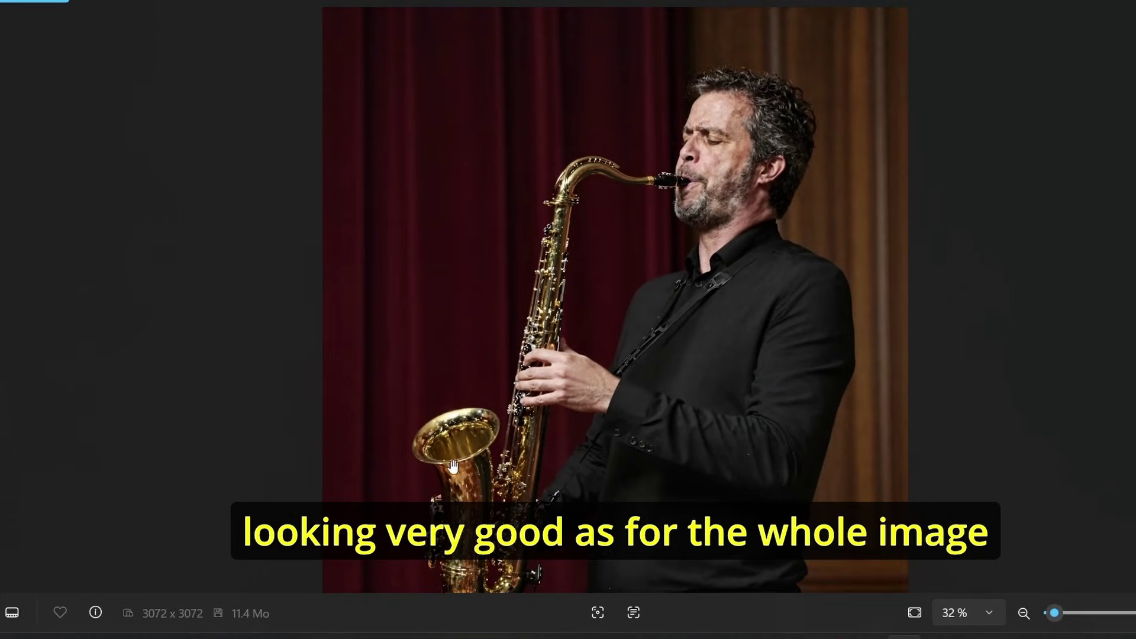
scroll(453, 466, down, 1)
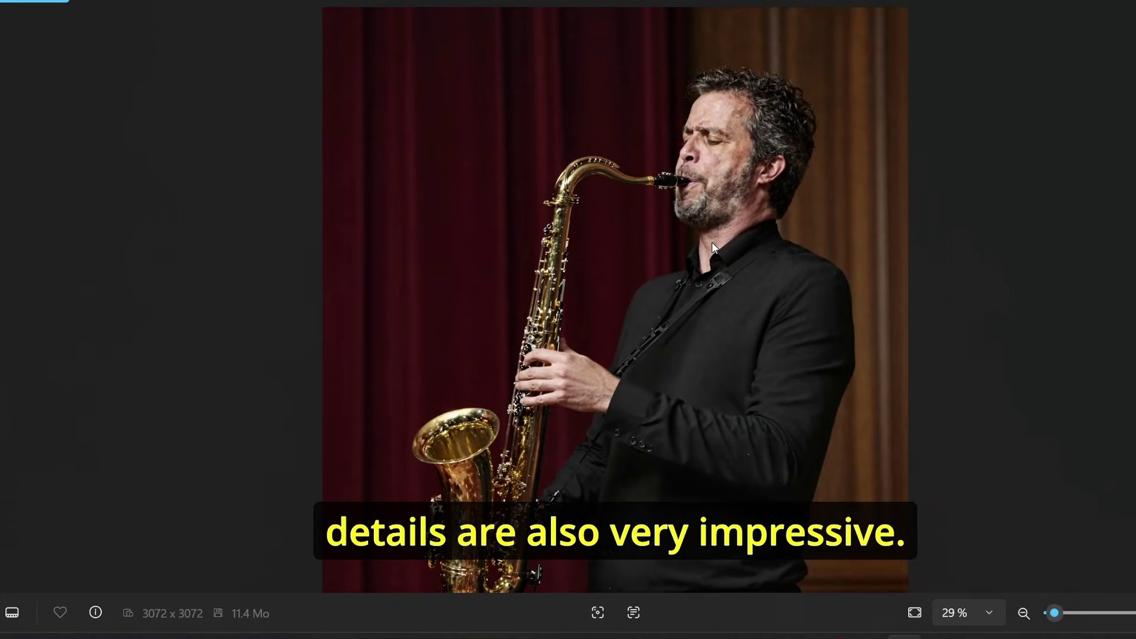
scroll(712, 242, up, 5)
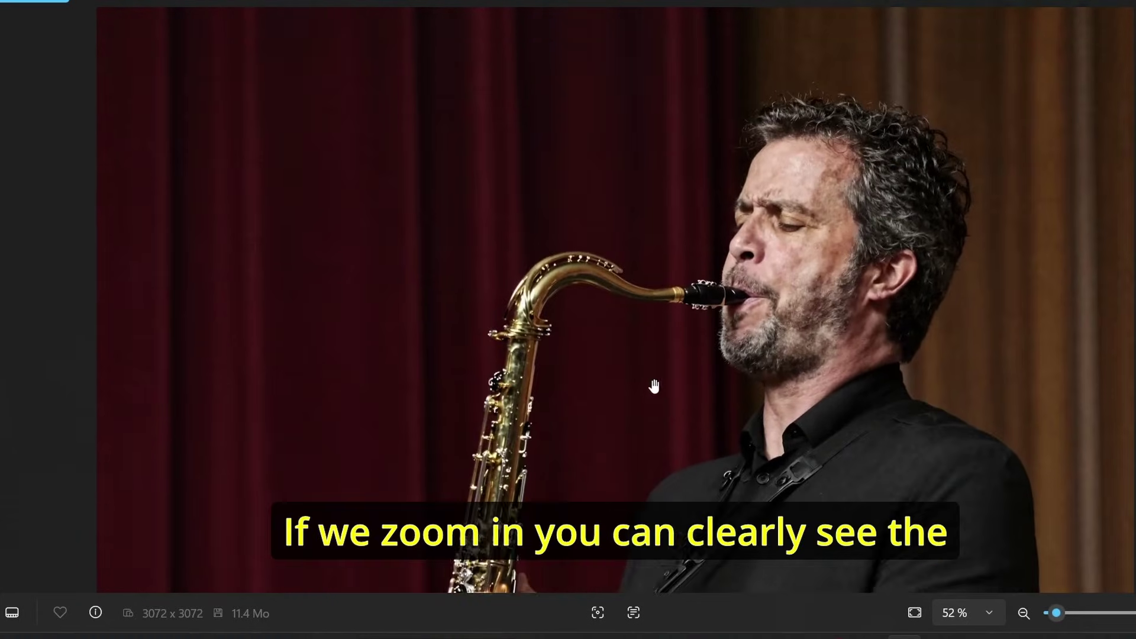
scroll(746, 224, up, 2)
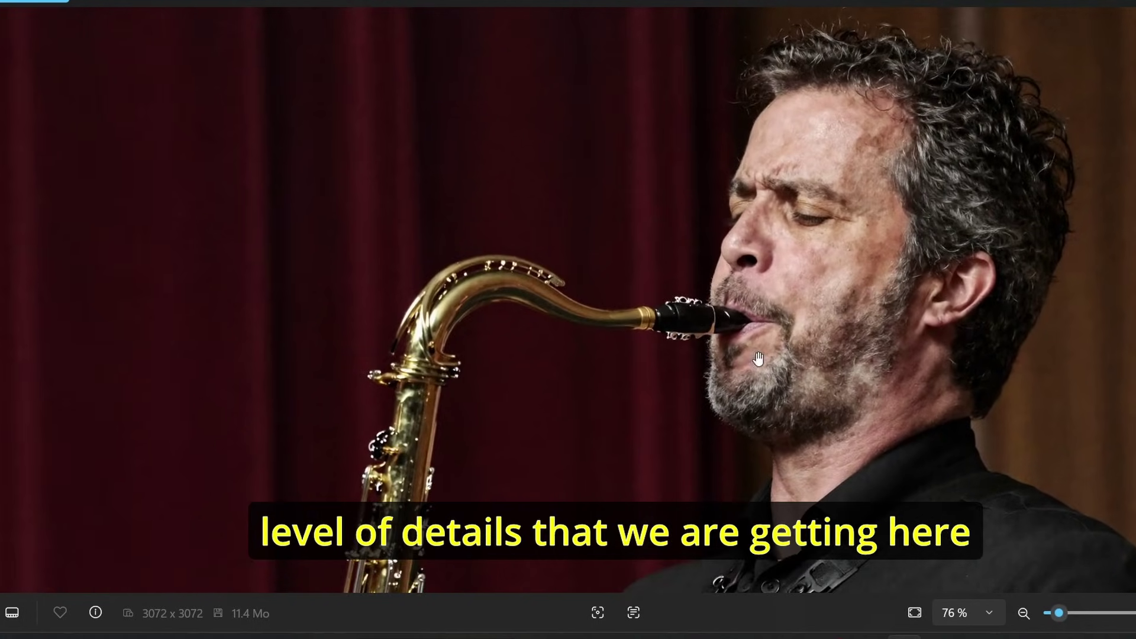
scroll(816, 324, down, 7)
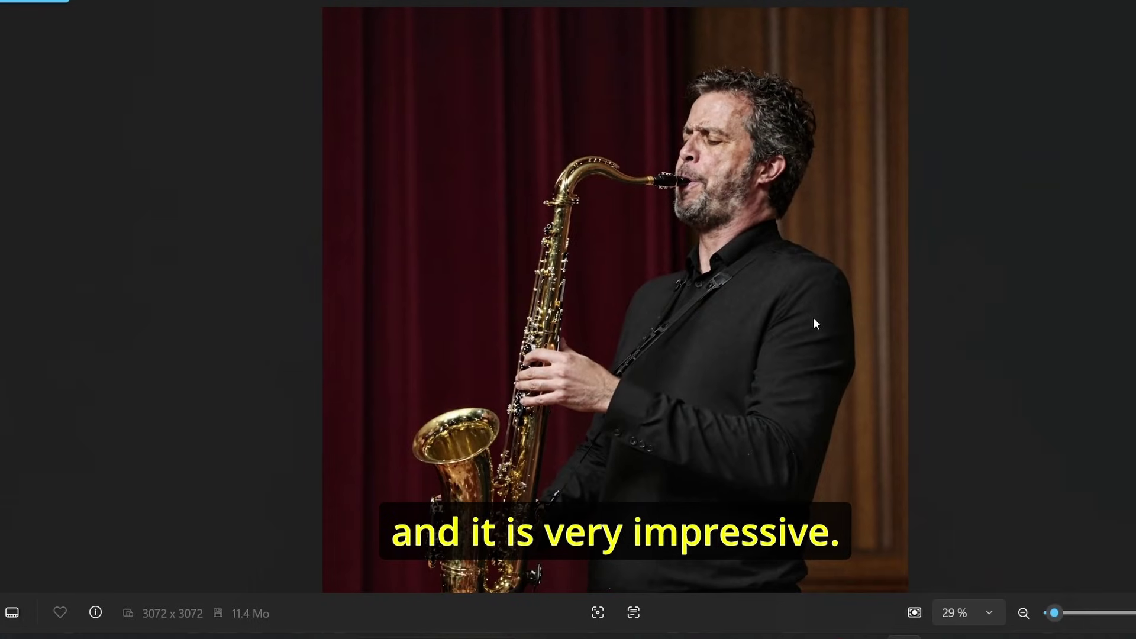
Show the portrait of the braided woman facing the camera and inspect it for artifacts.
key(Right)
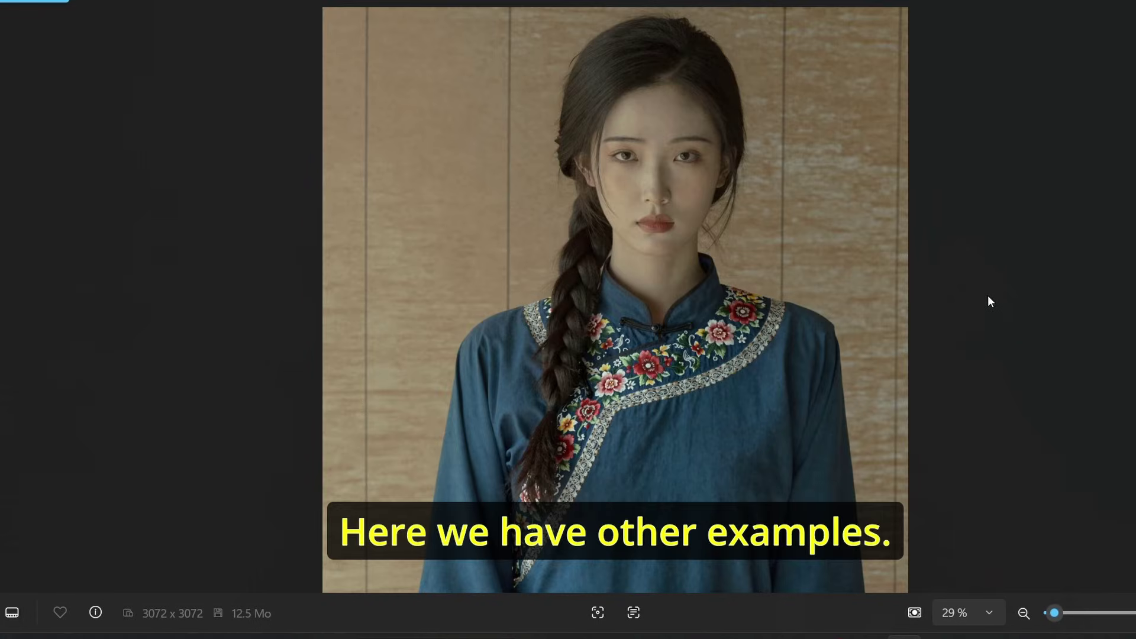
scroll(716, 208, up, 2)
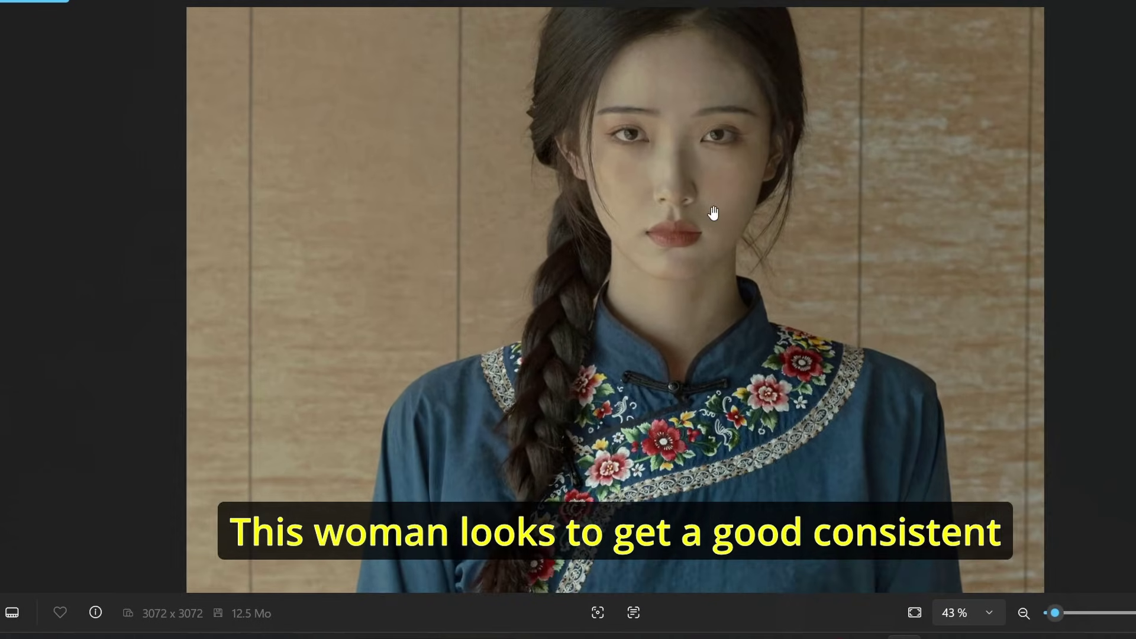
scroll(713, 211, down, 2)
scroll(786, 303, up, 1)
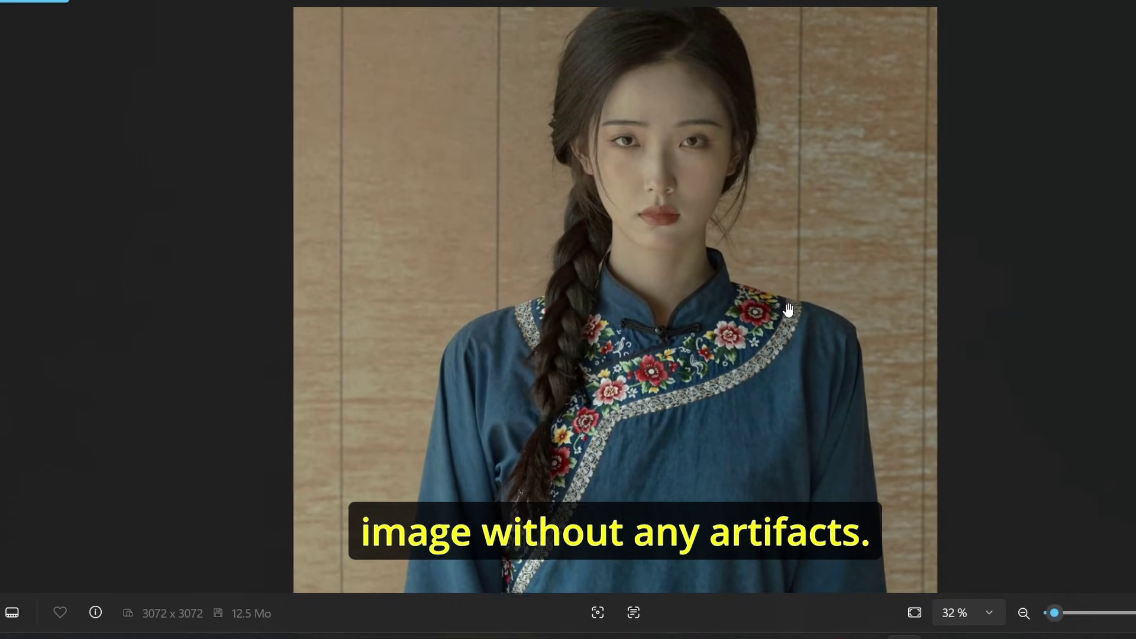
scroll(794, 293, down, 1)
Show the image of the braided woman beside the bamboo blinds and inspect it for stretching.
key(Right)
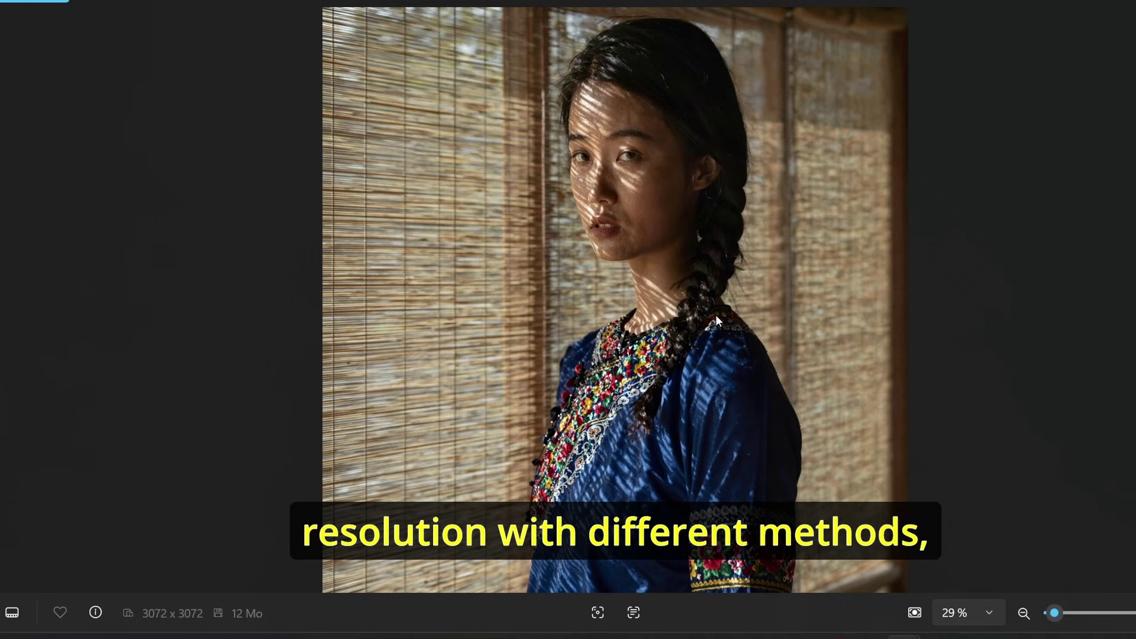
scroll(715, 315, up, 3)
scroll(570, 173, down, 3)
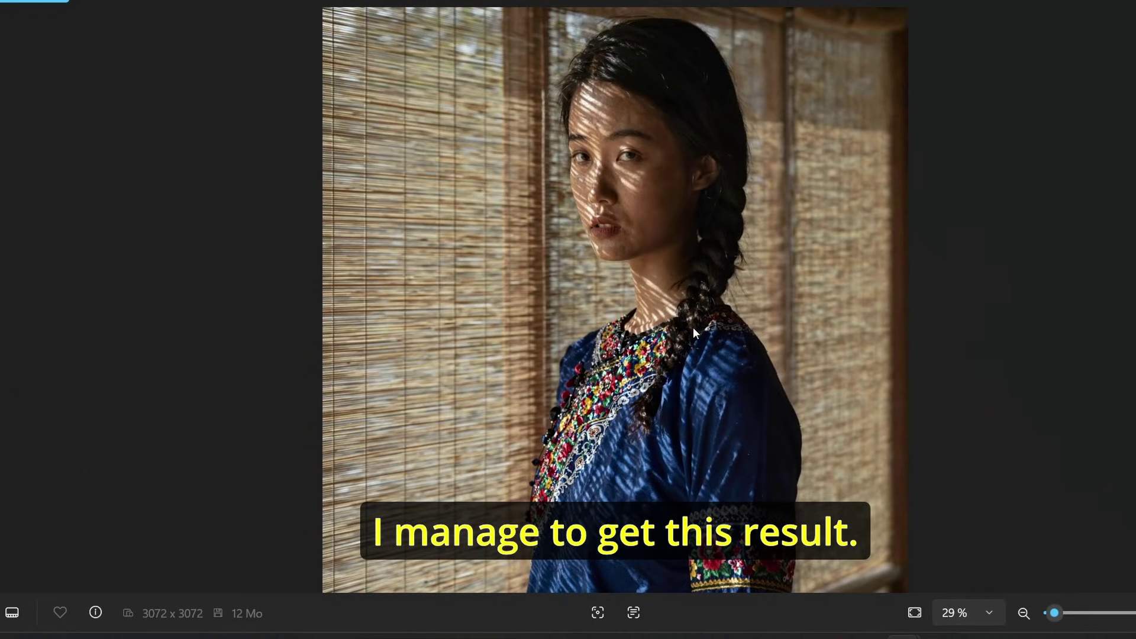
scroll(694, 327, up, 1)
scroll(694, 328, down, 1)
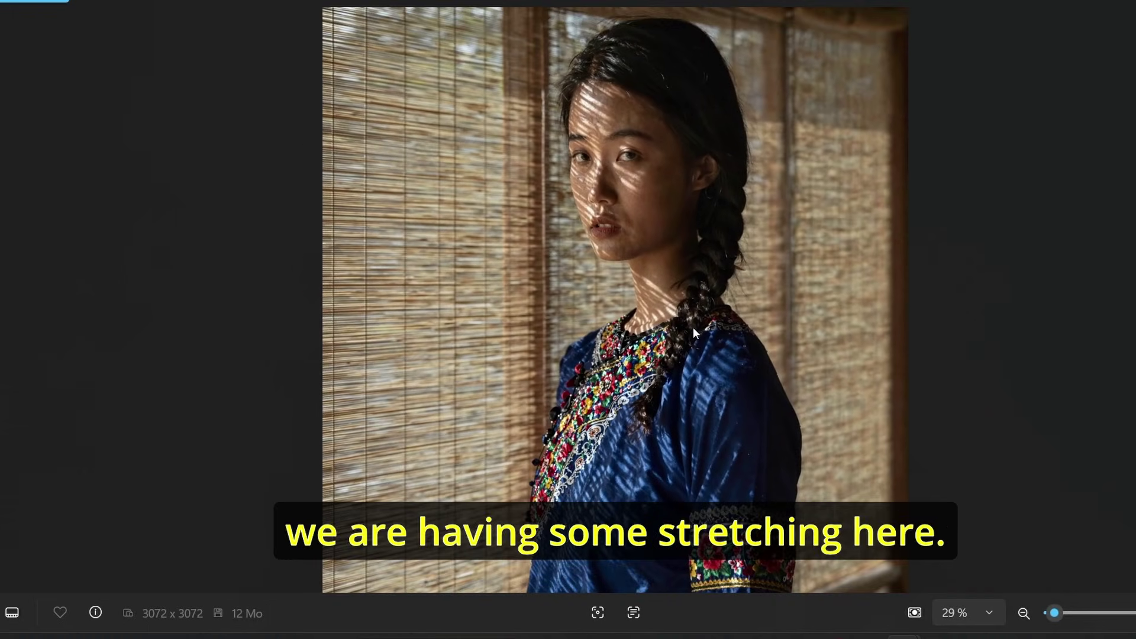
Show the side-by-side image and compare the DyPE generation with the normal generation.
key(Right)
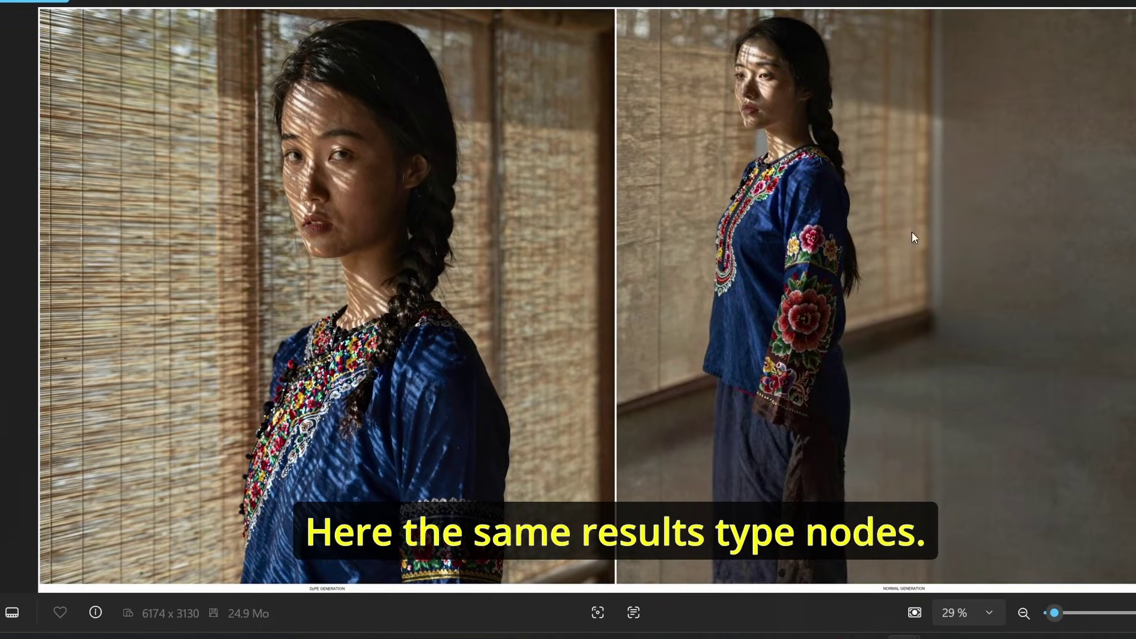
scroll(895, 245, up, 1)
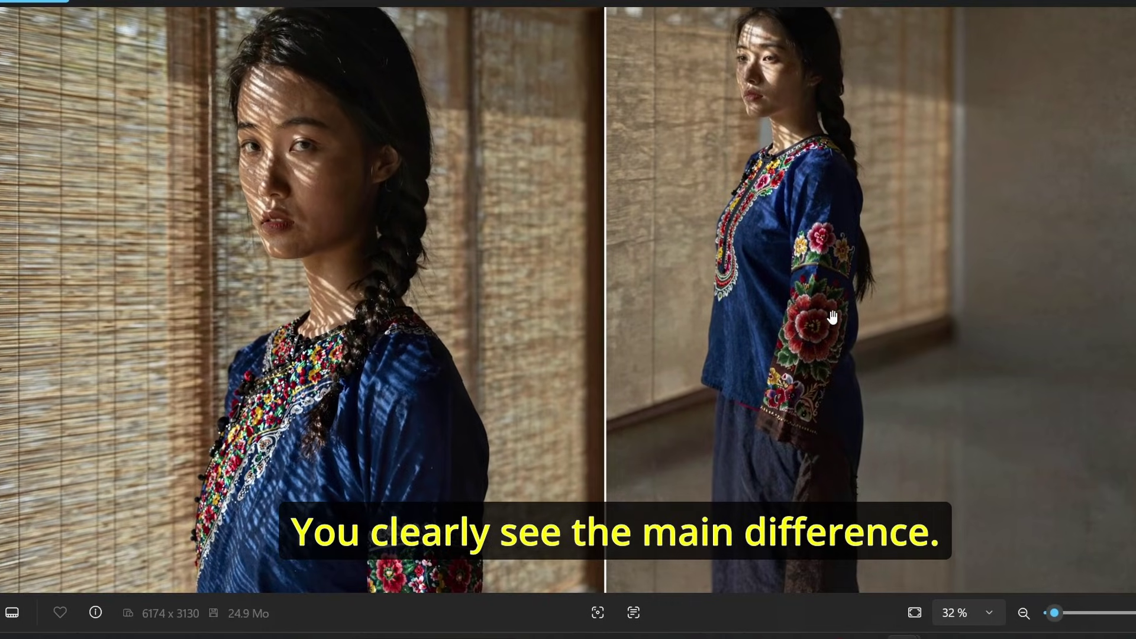
scroll(833, 318, down, 1)
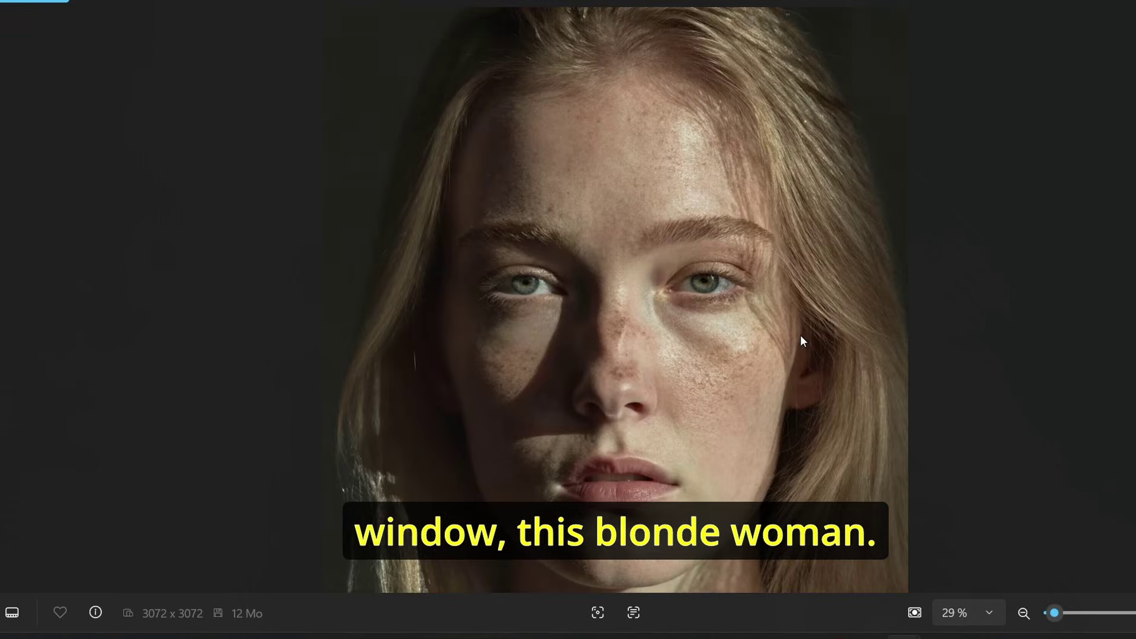
Browse the remaining sample images after the blonde woman's portrait to compare results across prompts and styles.
key(Right)
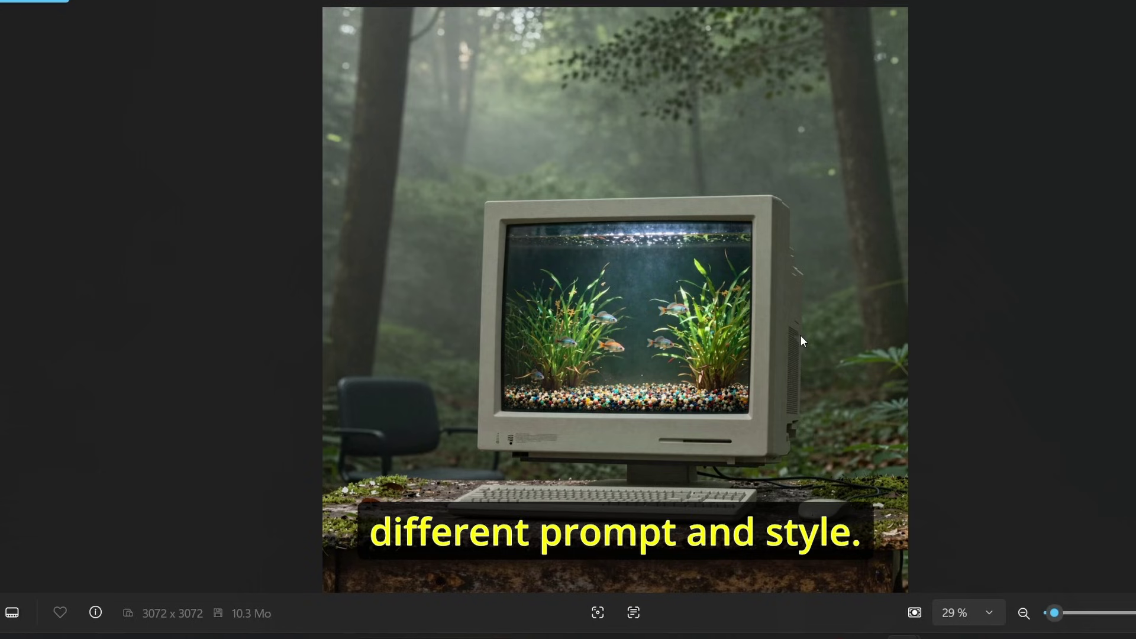
key(Right)
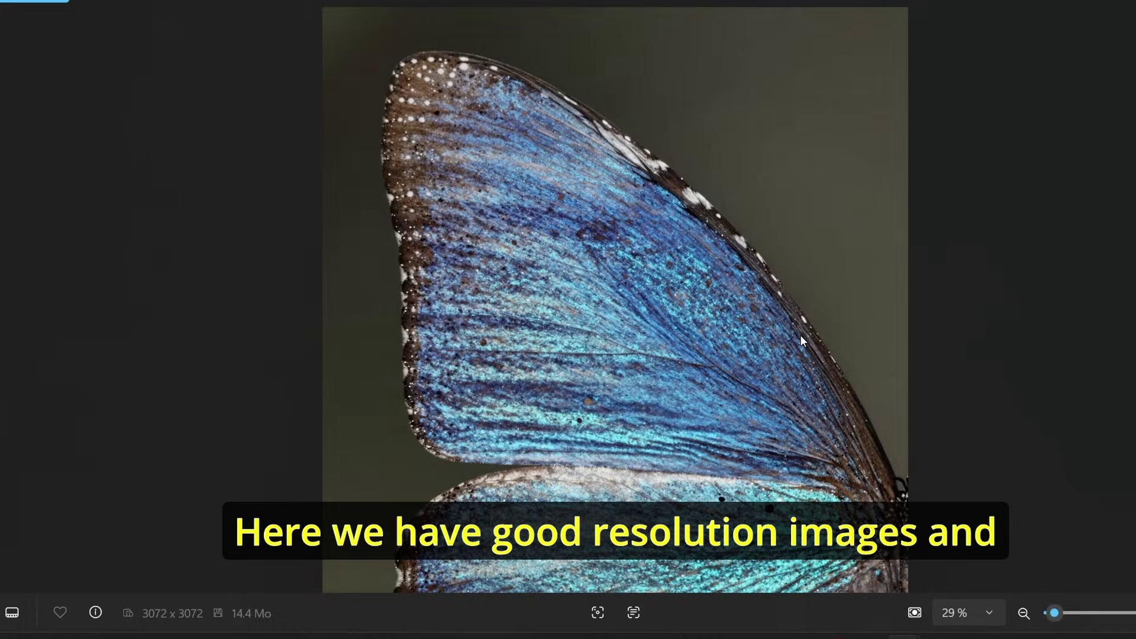
key(Right)
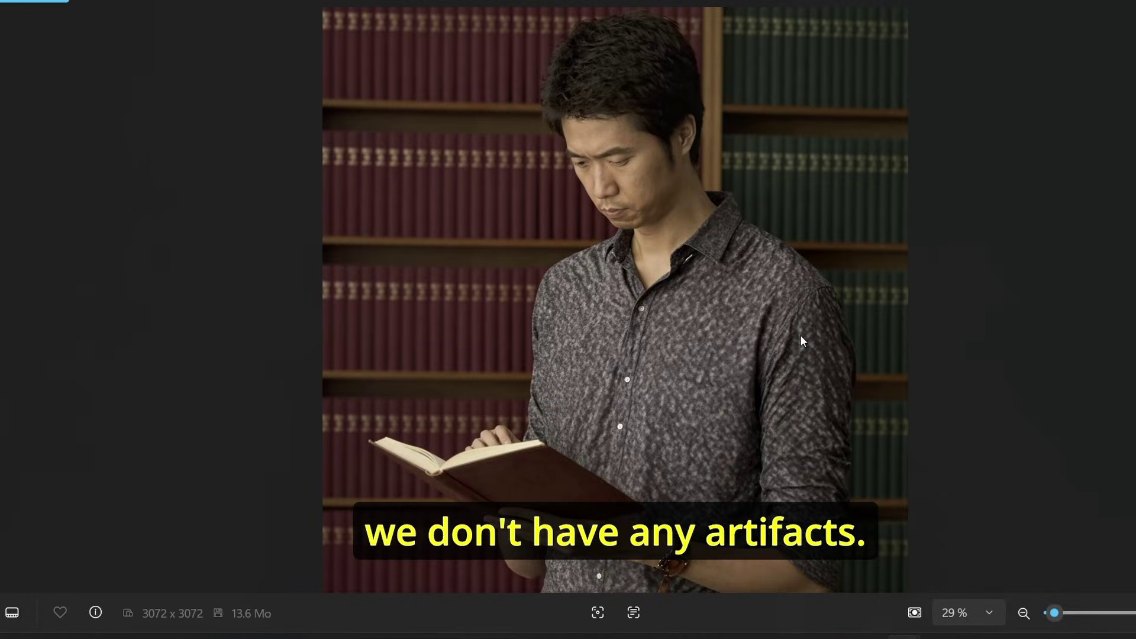
key(Right)
key(Right)
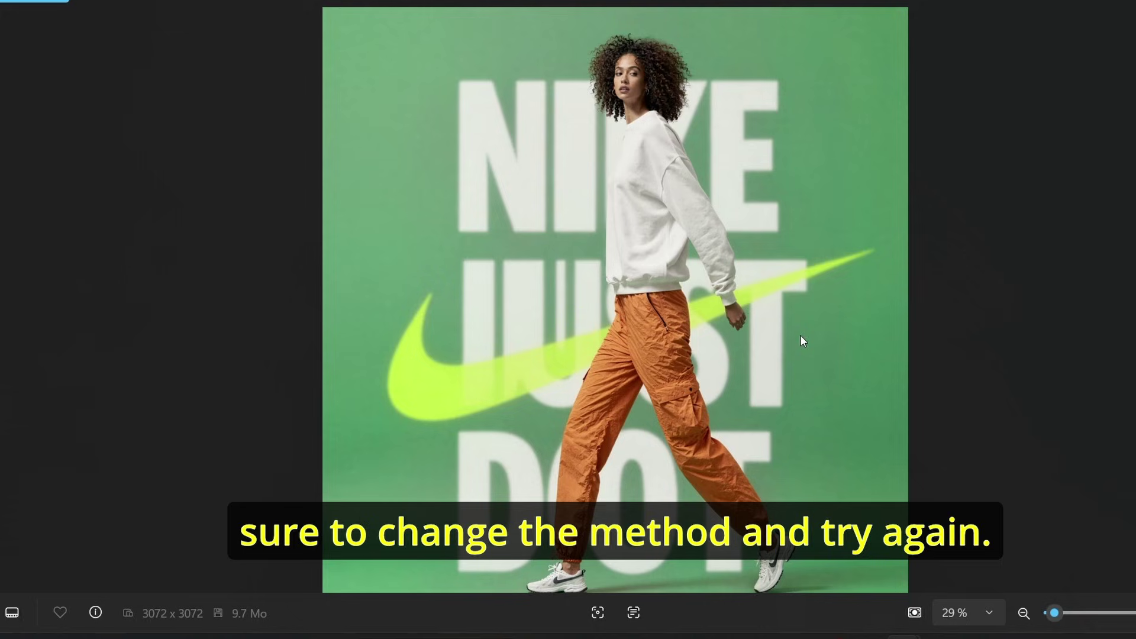
key(Right)
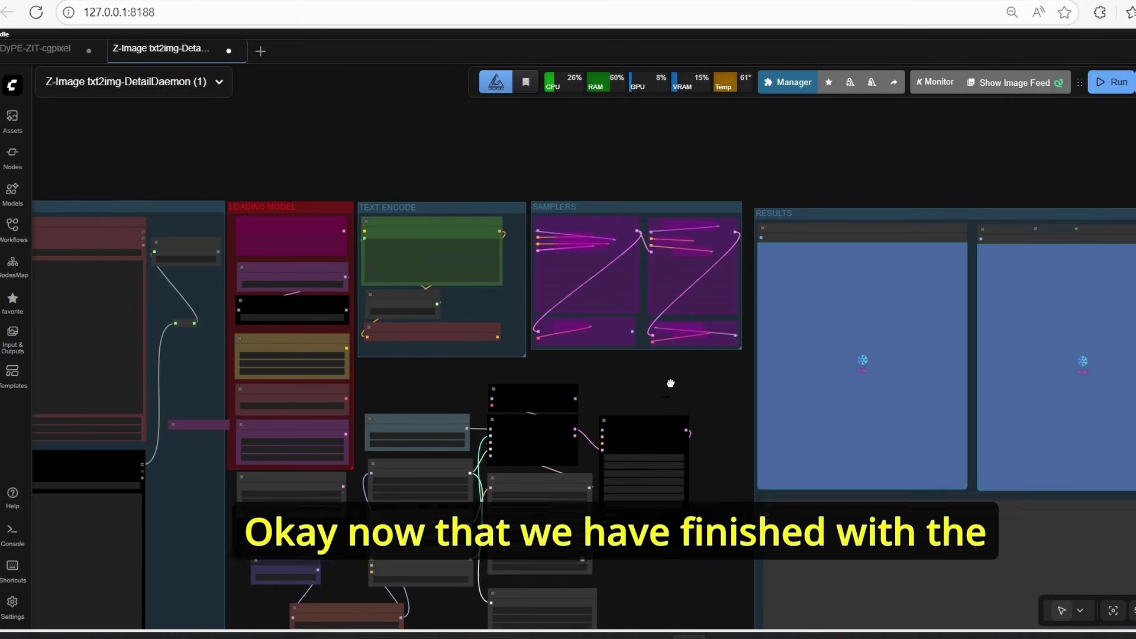
Switch from the Z-Image DetailDaemon workflow to the ComfyUI-Detail-Daemon GitHub page and copy the repository's HTTPS clone URL.
drag(670, 384, 681, 389)
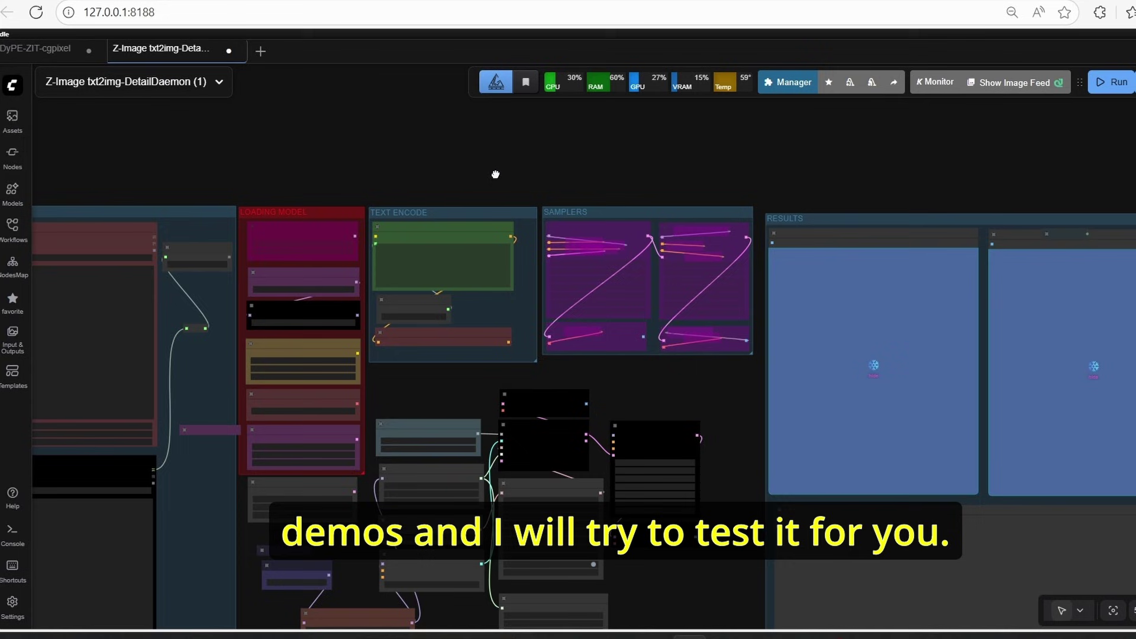
drag(496, 174, 545, 182)
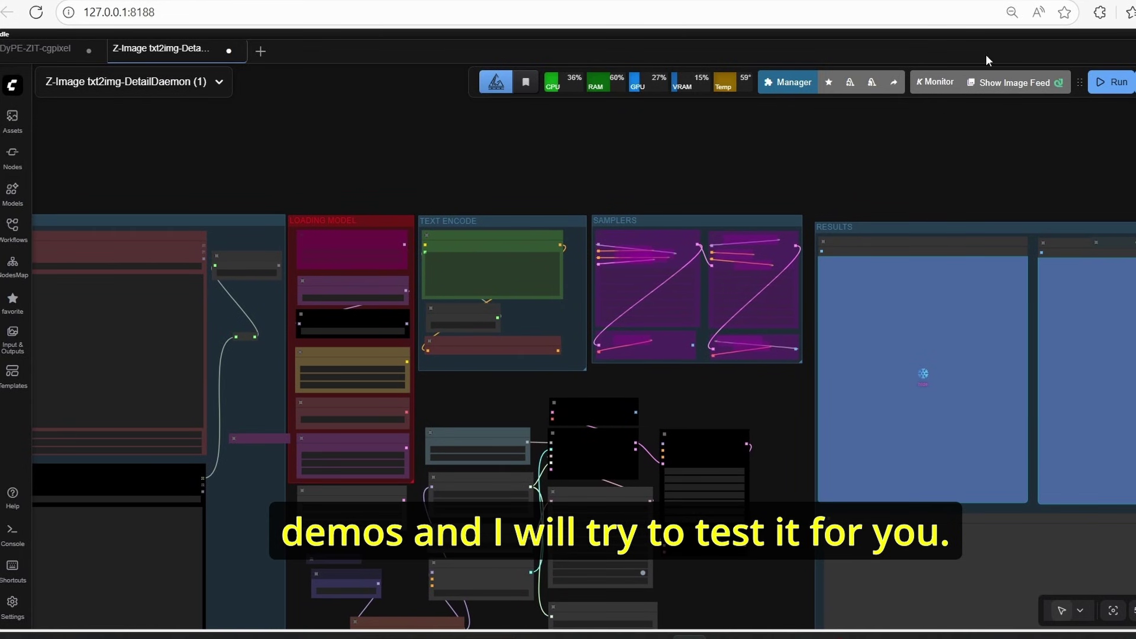
key(ctrl+Tab)
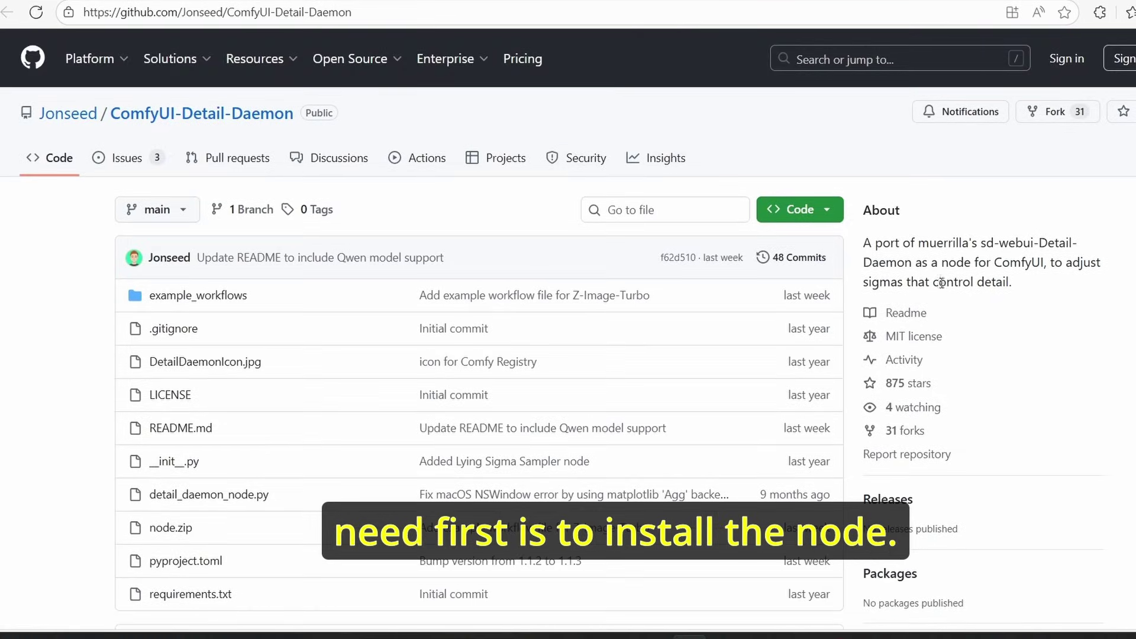
click(831, 210)
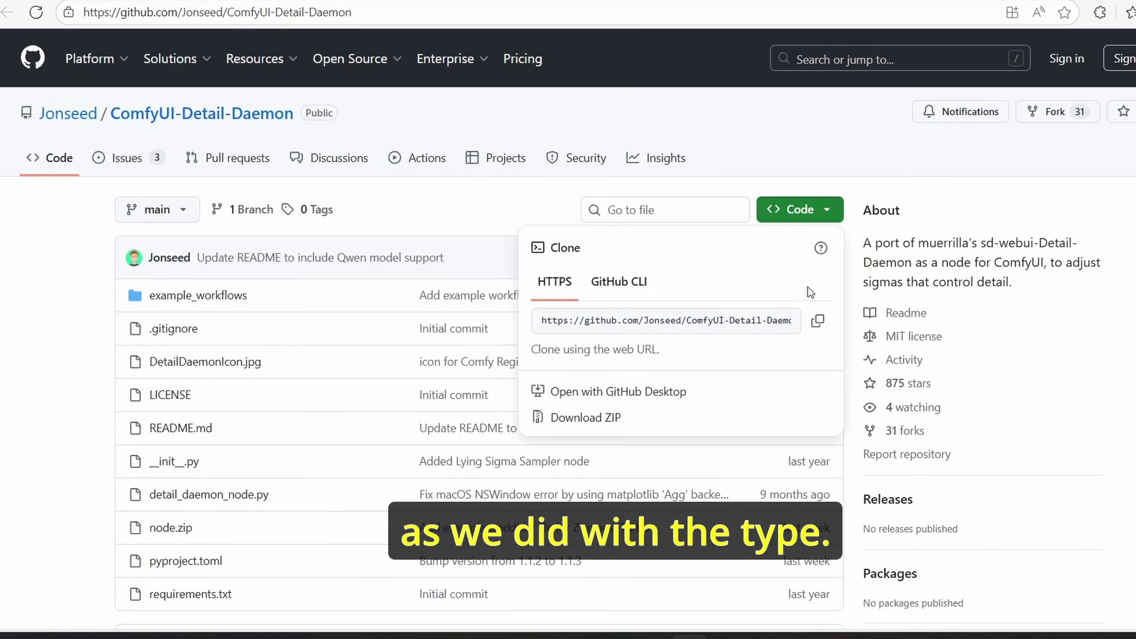
click(818, 320)
Switch to File Explorer and open the custom_nodes folder inside the ComfyUI installation folder.
mouse_move(725, 634)
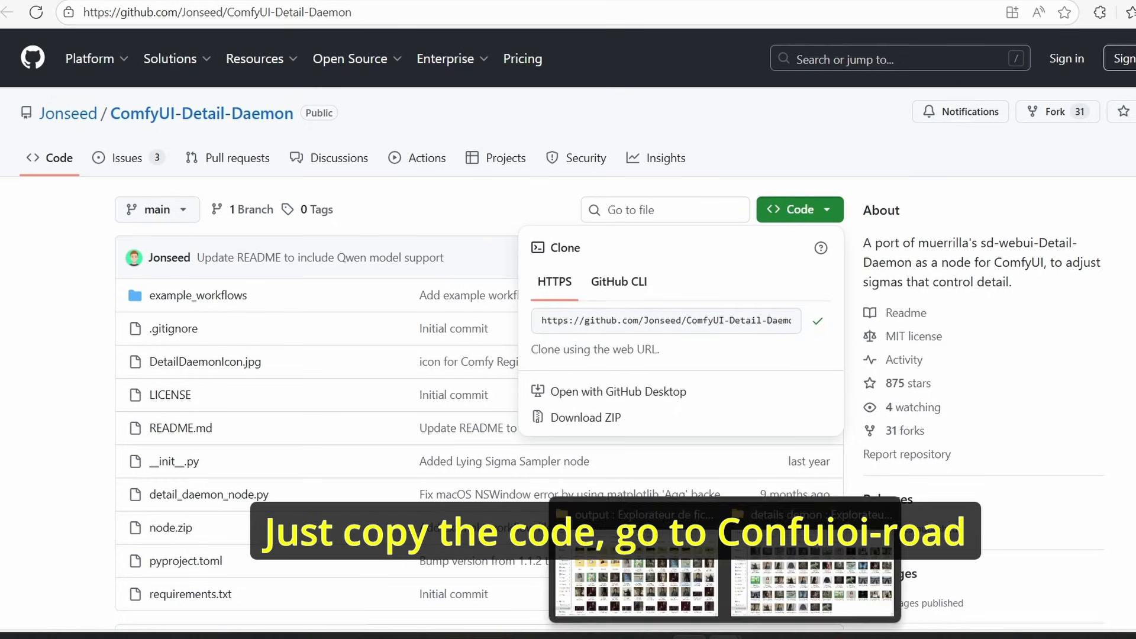
click(634, 577)
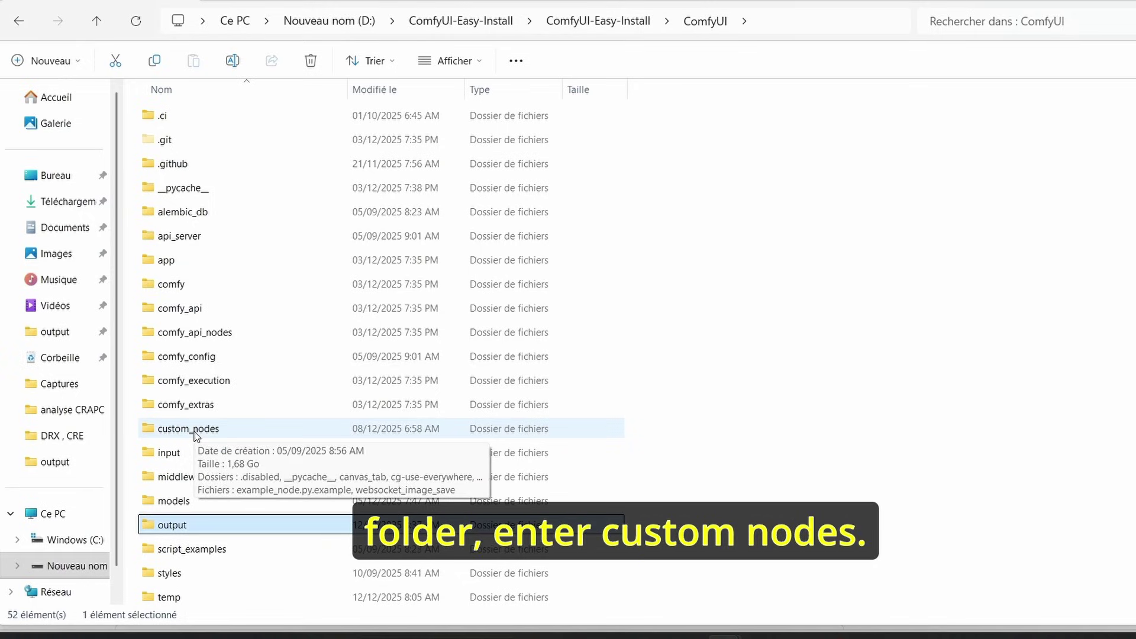
double_click(197, 437)
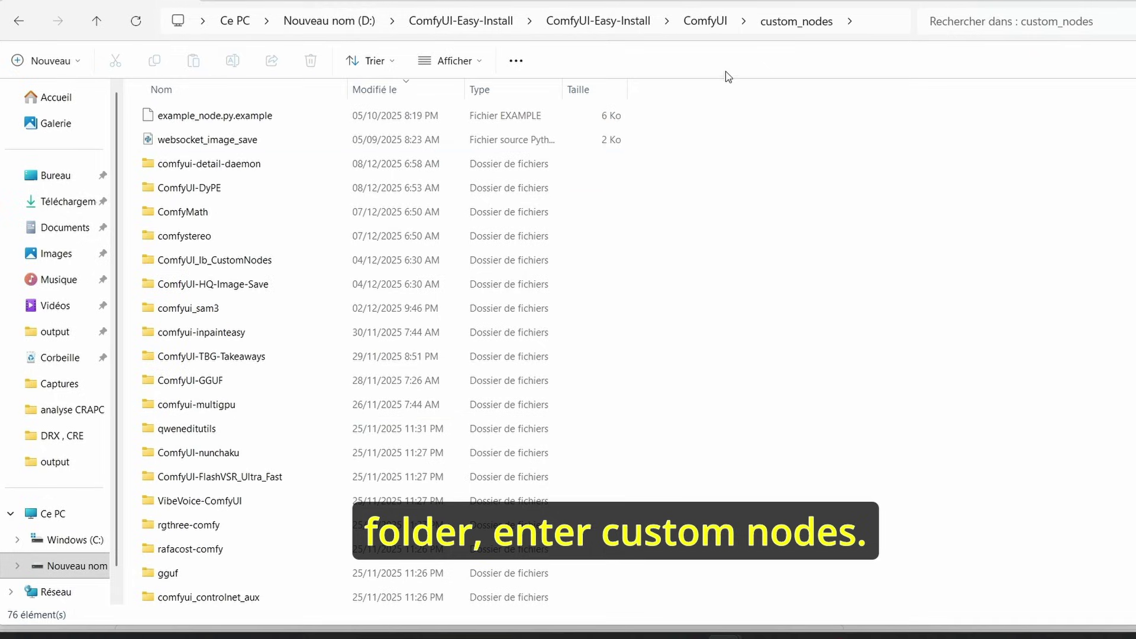
Open a command prompt in the custom_nodes folder and enter git clone followed by the copied ComfyUI-Detail-Daemon repository URL.
click(884, 21)
text(cmd)
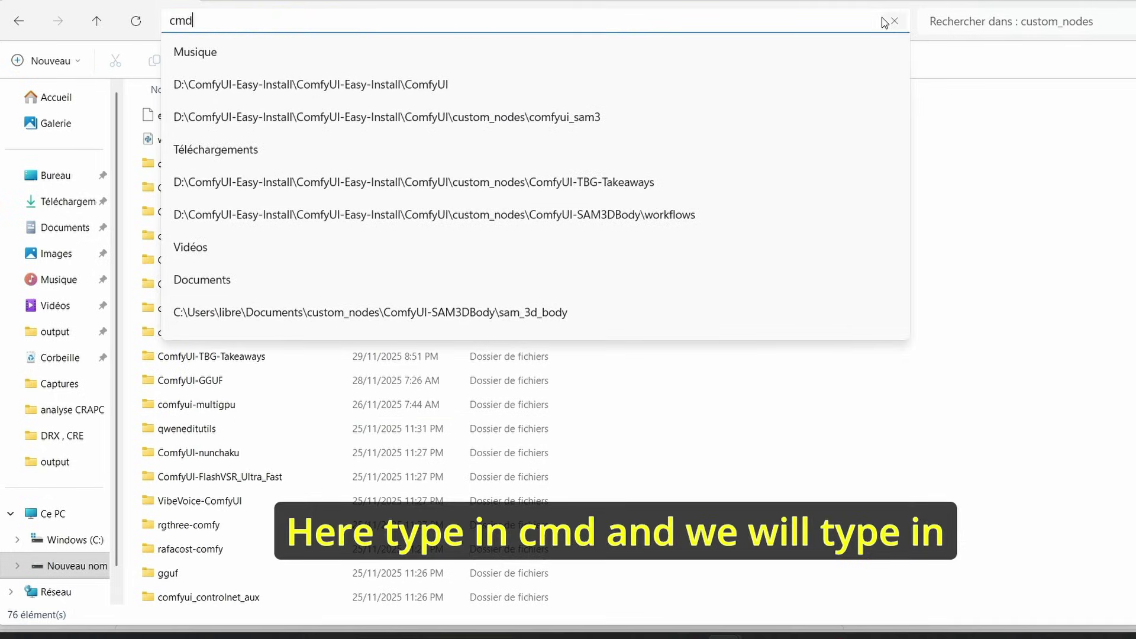
key(Return)
text(git clone)
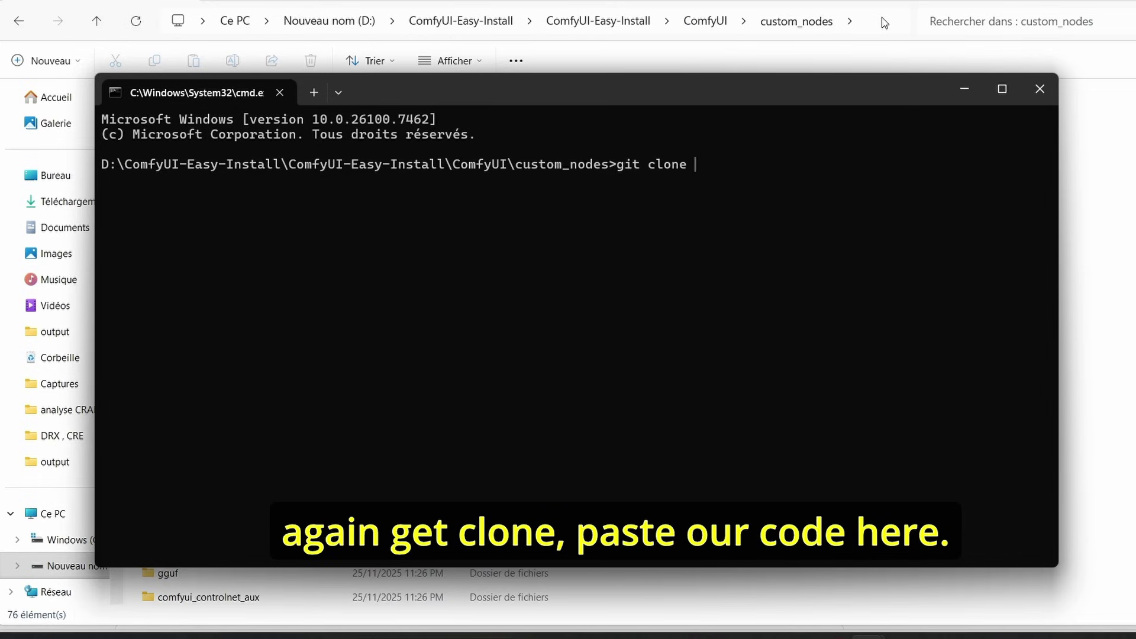
key(ctrl+v)
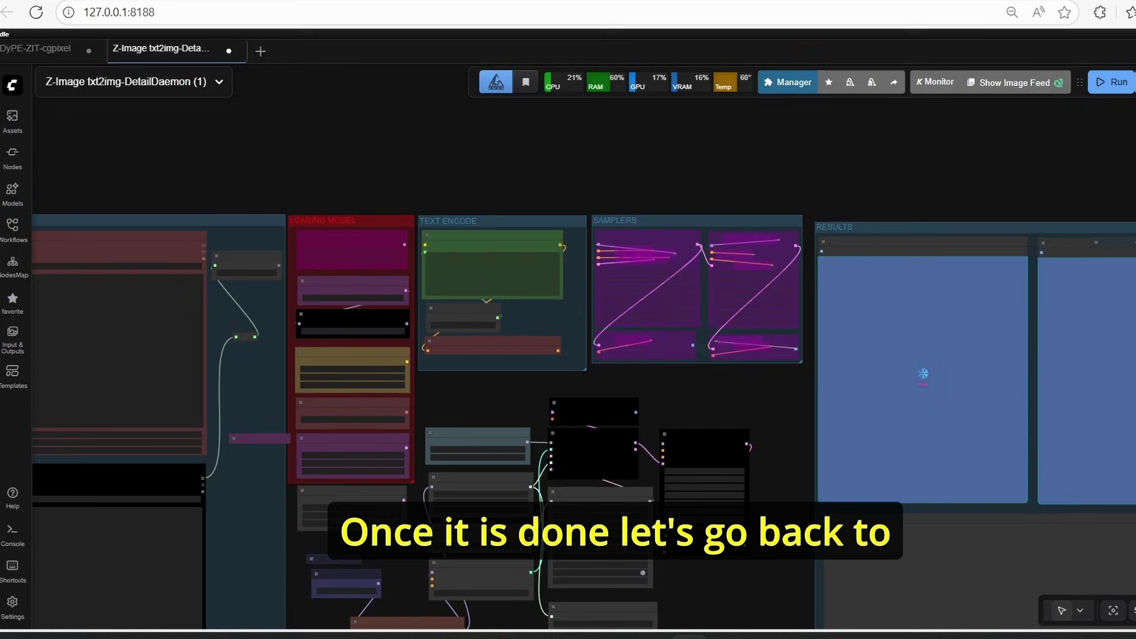
Look over the Z-Image DetailDaemon workflow in ComfyUI, from the prompts and model loaders to the samplers and Detail Daemon nodes.
scroll(721, 176, down, 2)
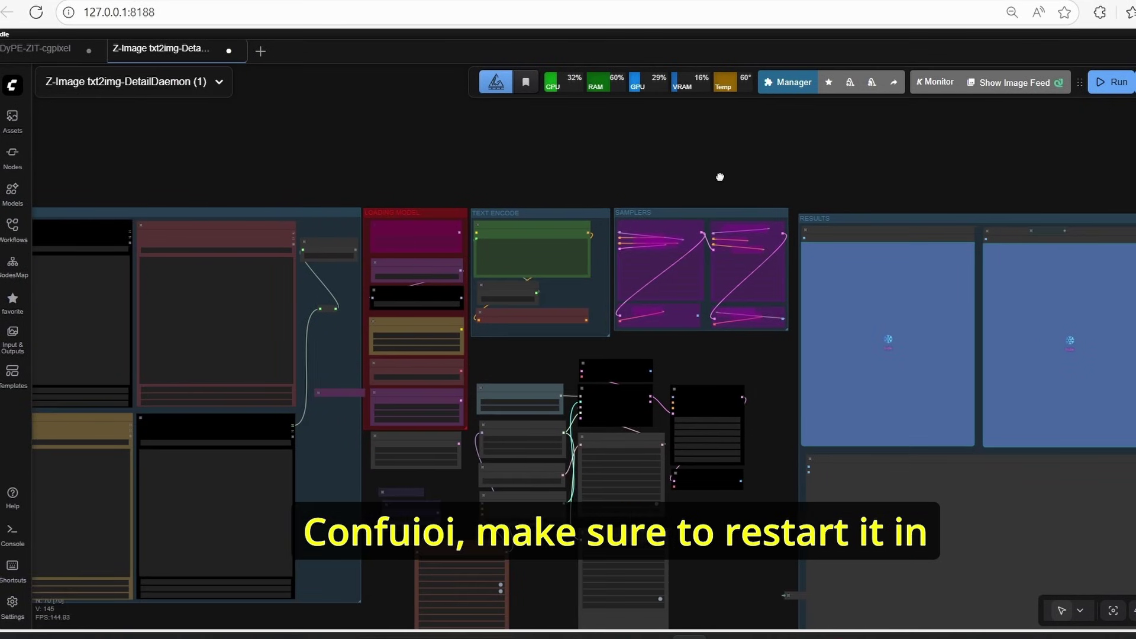
scroll(711, 178, up, 3)
drag(628, 169, 772, 155)
scroll(770, 161, up, 3)
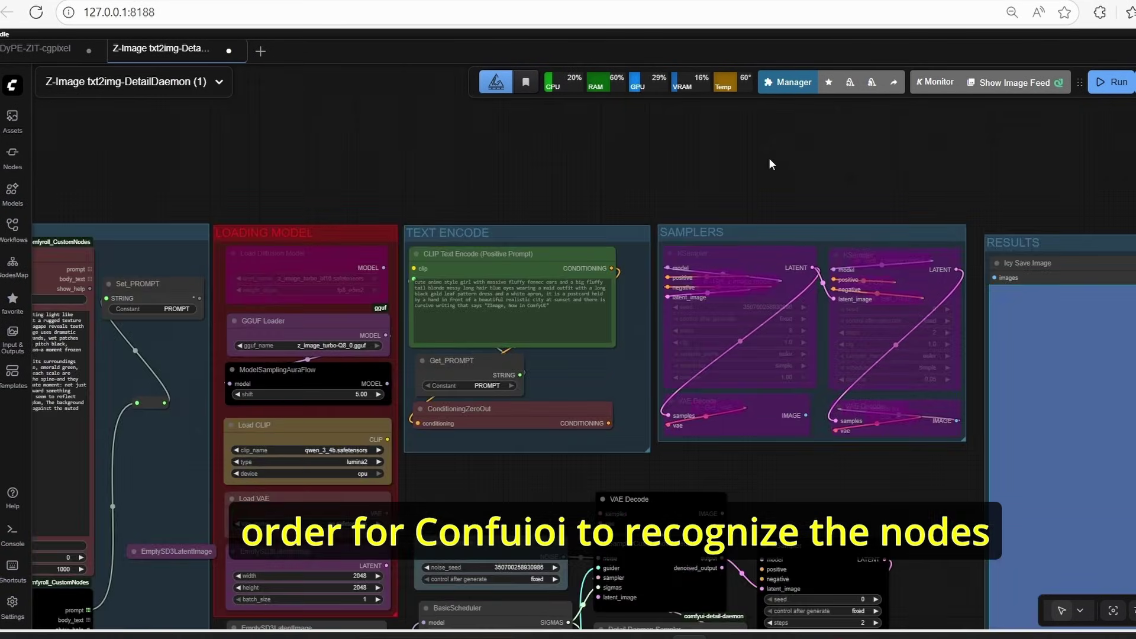
scroll(769, 157, down, 2)
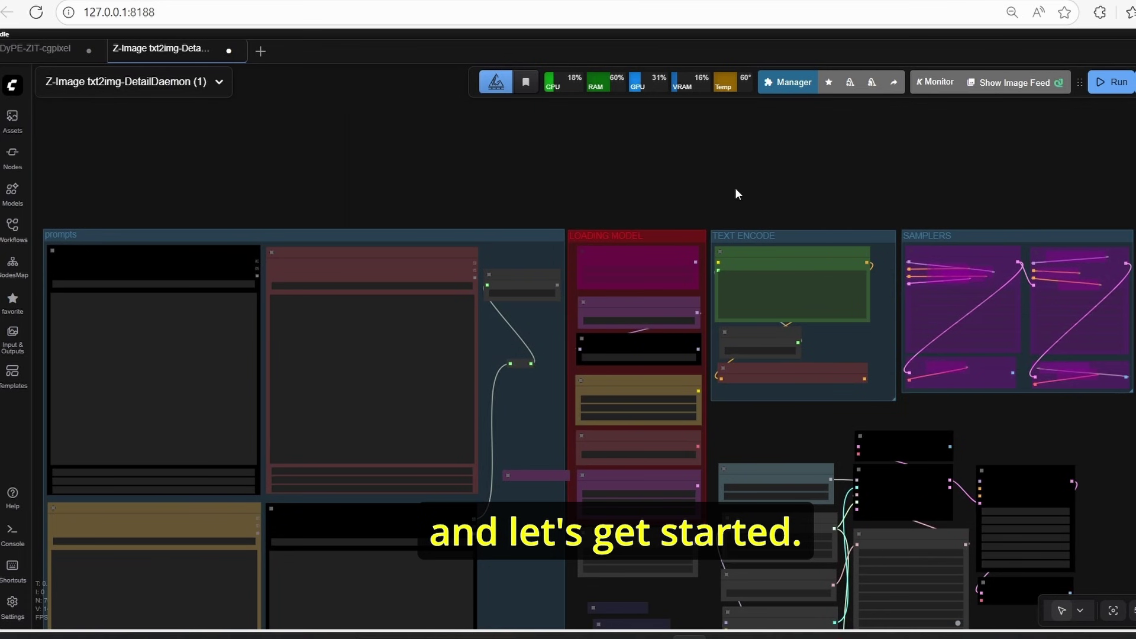
scroll(738, 190, down, 2)
scroll(802, 201, up, 2)
drag(780, 229, 577, 211)
scroll(577, 210, up, 2)
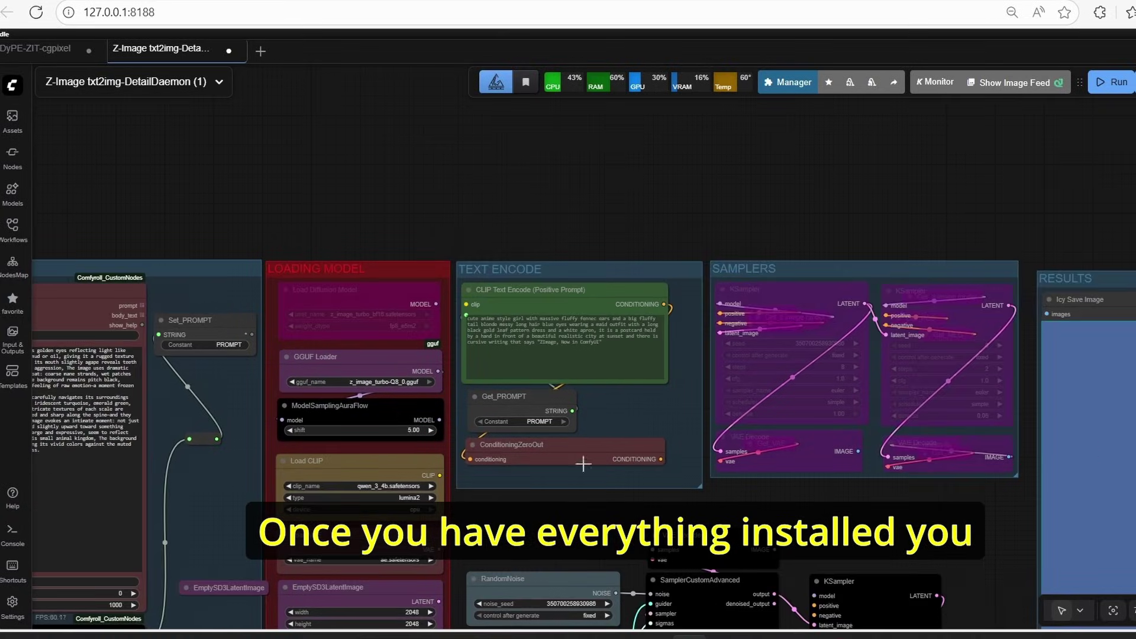
drag(578, 558, 675, 291)
scroll(675, 290, down, 2)
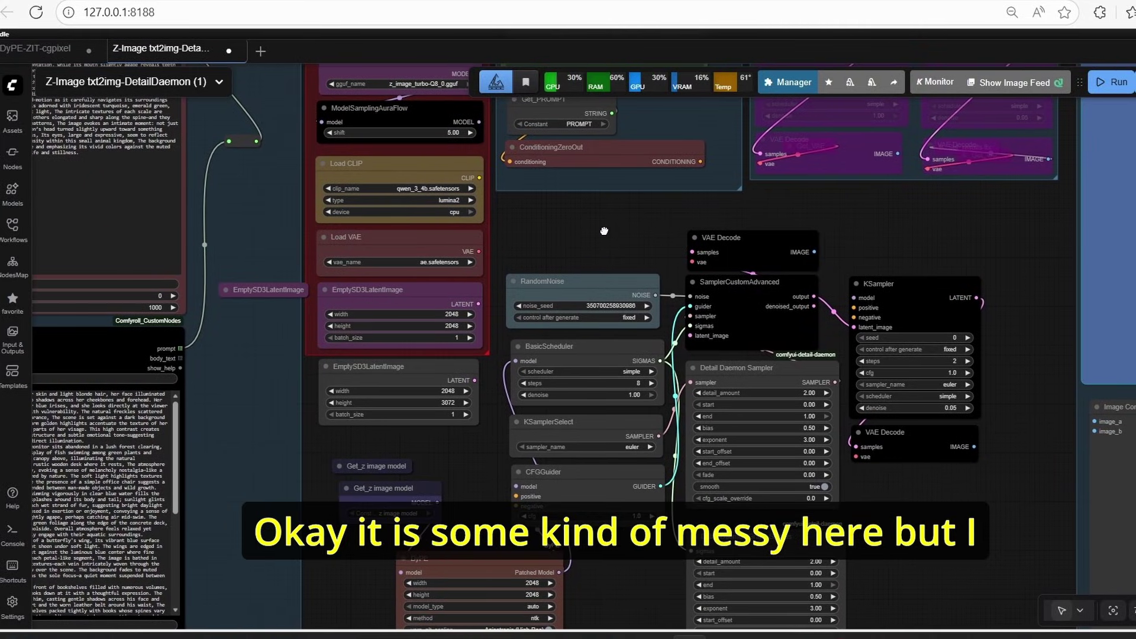
scroll(605, 230, up, 1)
drag(528, 315, 672, 325)
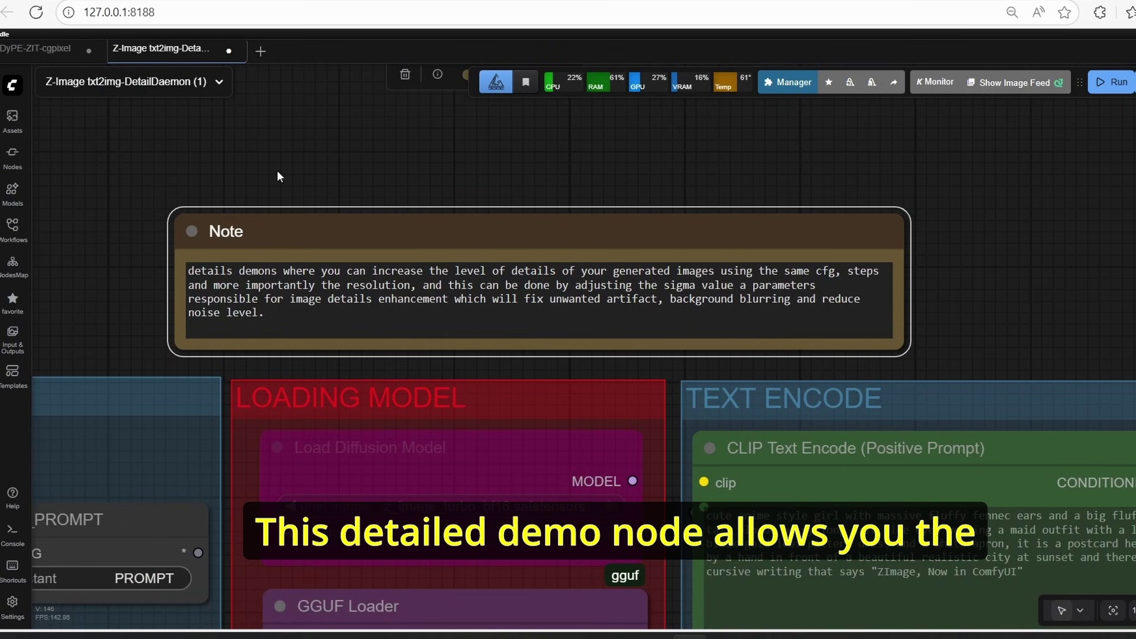
Read the note above the LOADING MODEL group that explains what the detail daemon does.
scroll(277, 177, down, 2)
scroll(945, 287, up, 2)
drag(906, 289, 954, 303)
scroll(954, 303, down, 3)
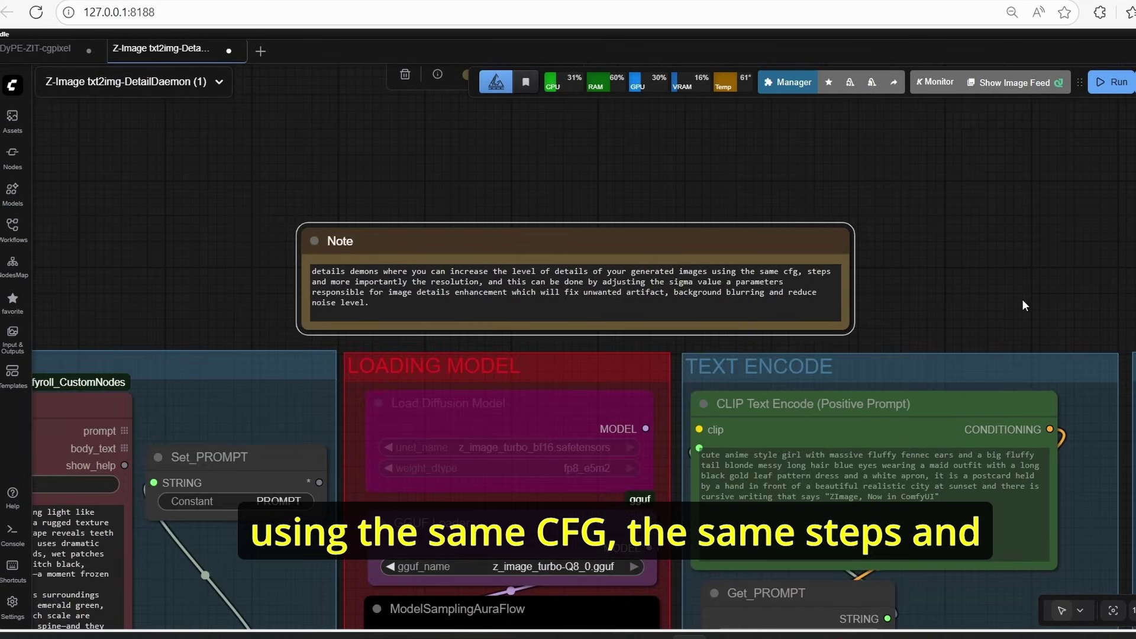
drag(1023, 301, 905, 309)
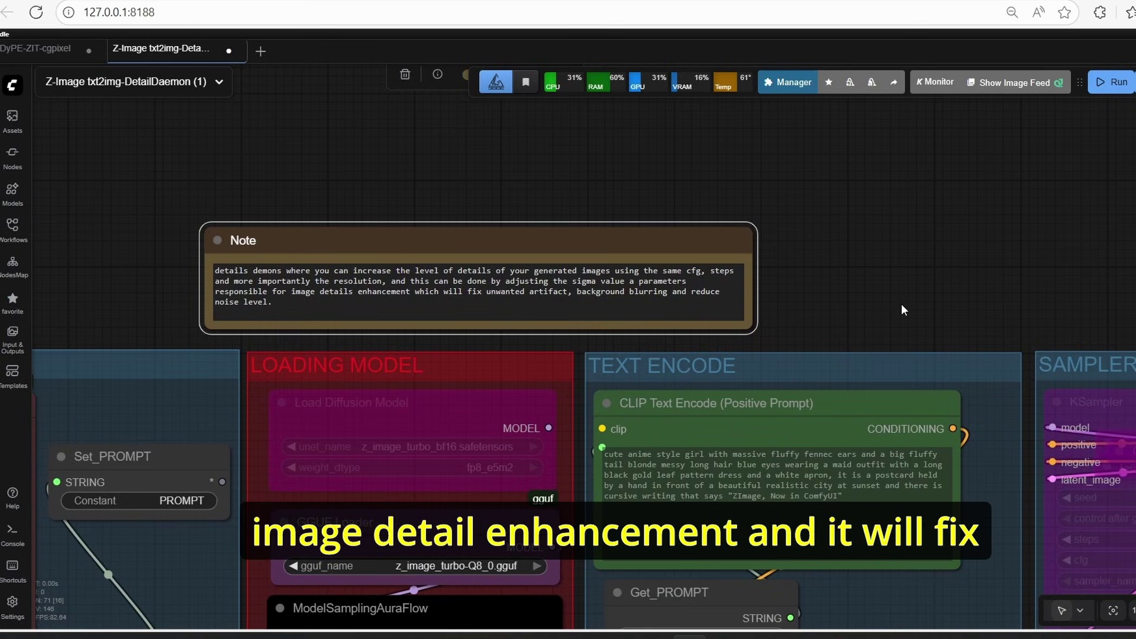
scroll(900, 303, down, 1)
drag(970, 308, 908, 308)
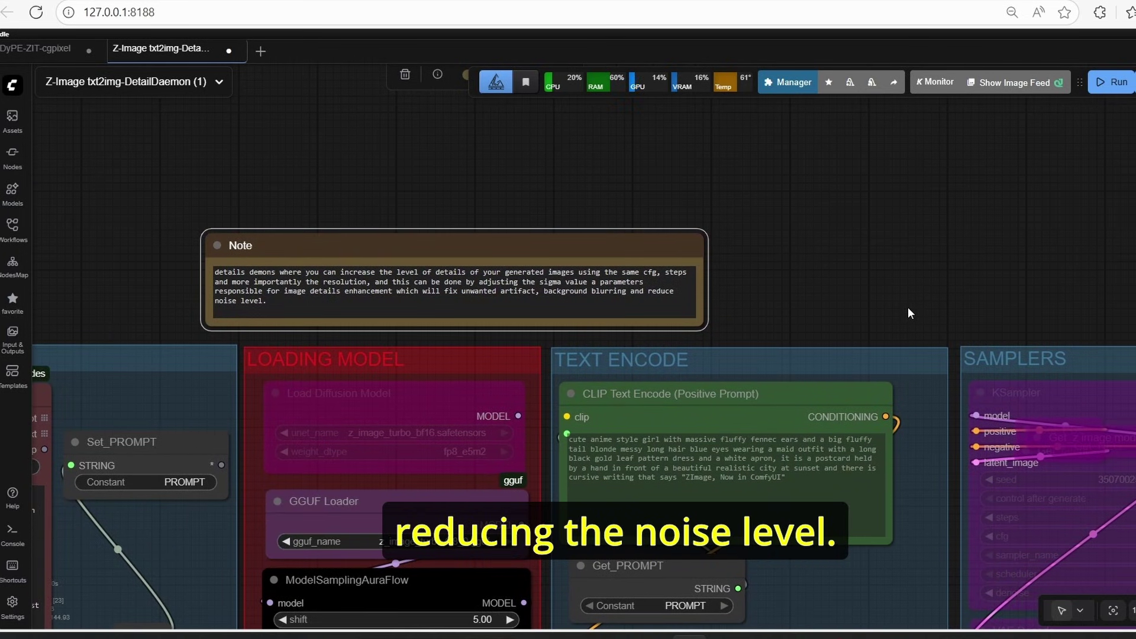
Examine the SamplerCustomAdvanced and Detail Daemon Sampler area, and review the portrait and animal lists in the prompts group.
scroll(908, 307, down, 3)
drag(920, 509, 816, 419)
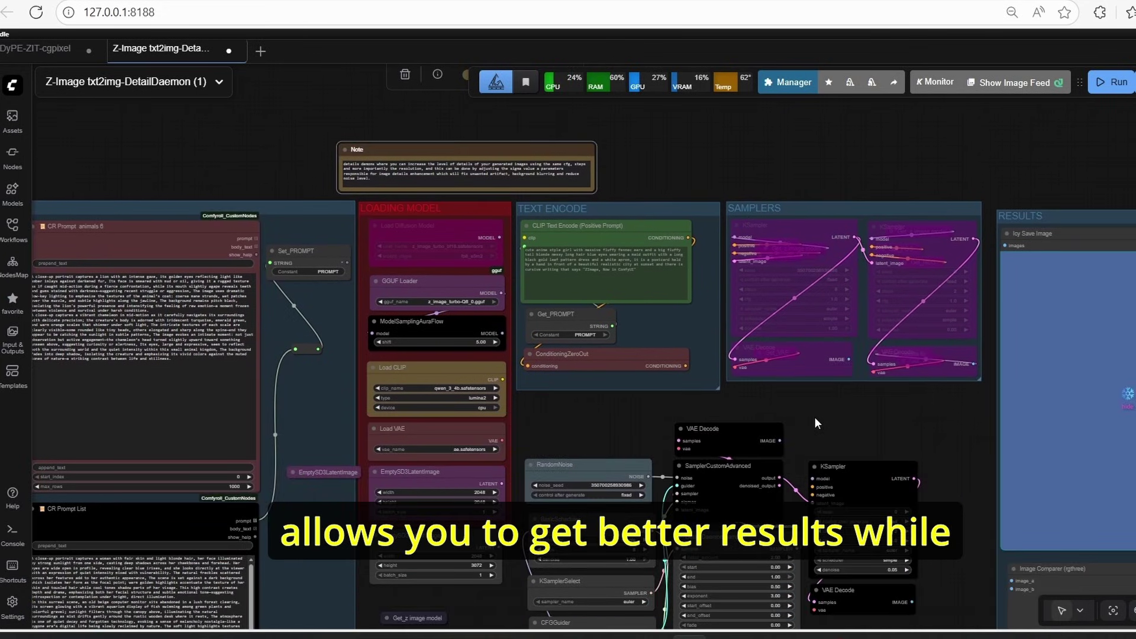
scroll(815, 420, up, 3)
drag(1014, 486, 660, 330)
scroll(910, 344, down, 4)
drag(551, 288, 626, 317)
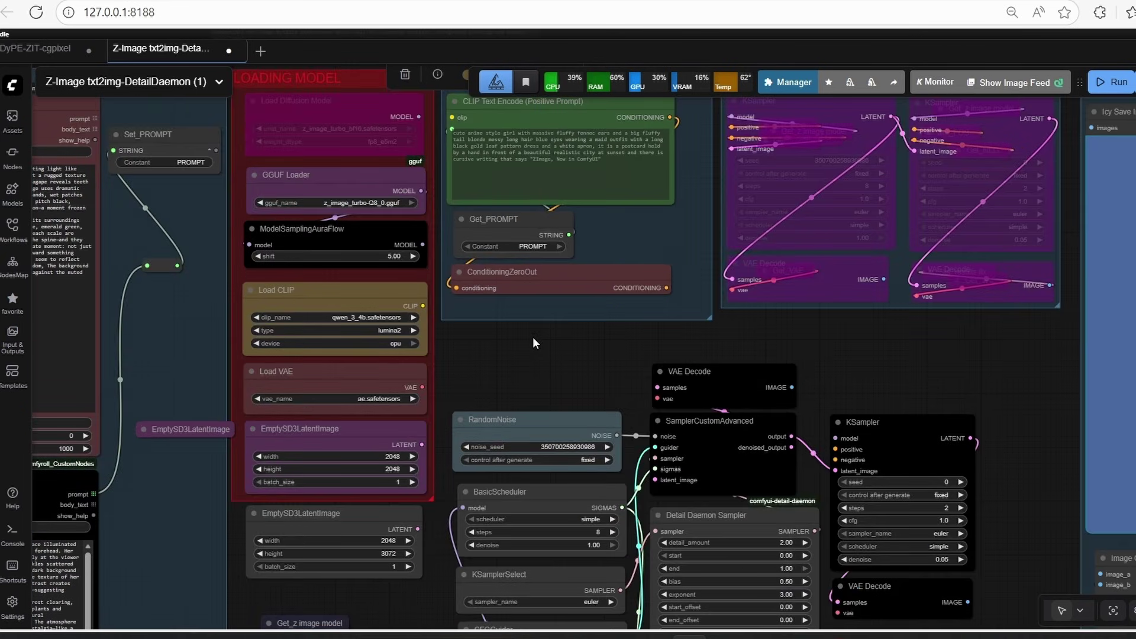
drag(533, 342, 839, 400)
scroll(839, 400, down, 3)
scroll(324, 182, up, 5)
drag(318, 186, 615, 127)
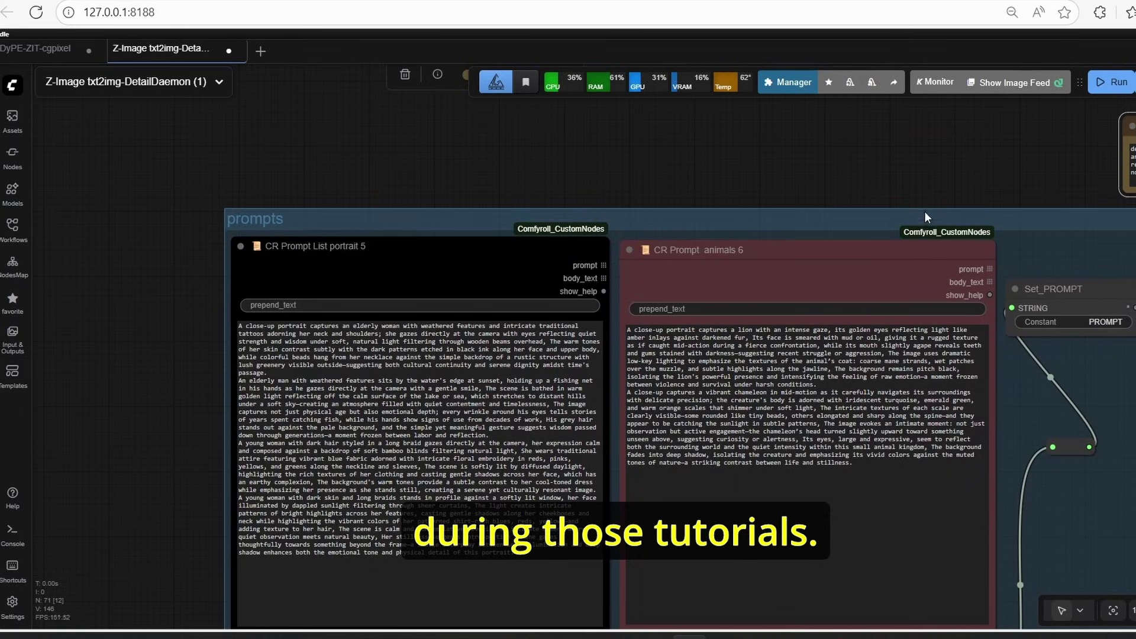
scroll(616, 180, down, 3)
drag(617, 180, 390, 240)
scroll(445, 154, up, 5)
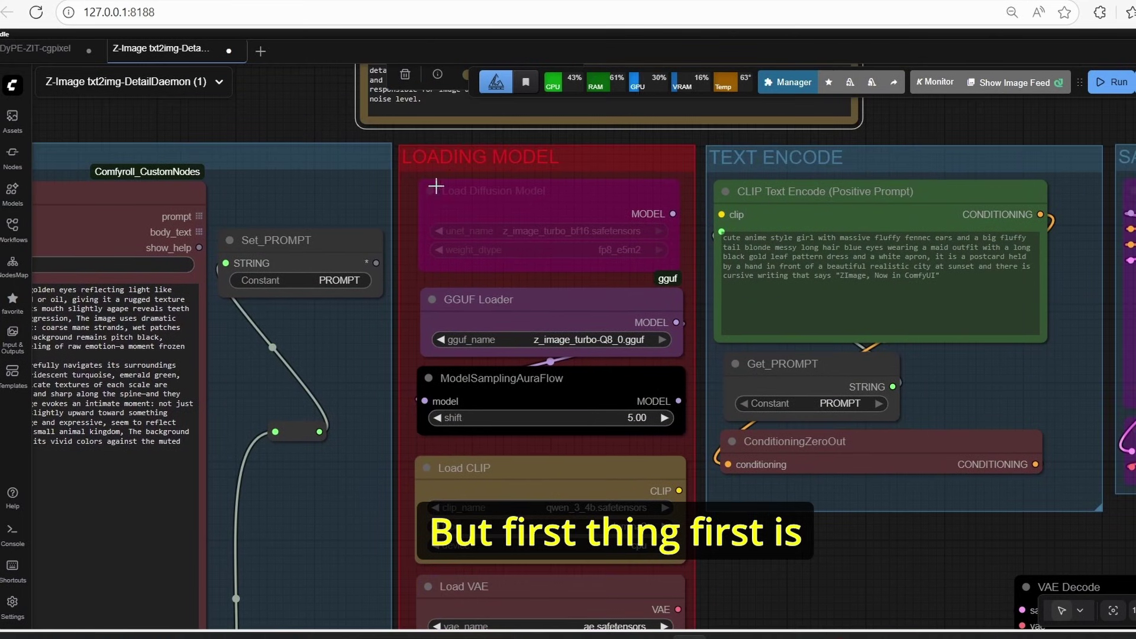
Inspect the LOADING MODEL group: the diffusion and GGUF loaders, ModelSamplingAuraFlow shift, Load CLIP, Load VAE and empty latent nodes.
click(492, 204)
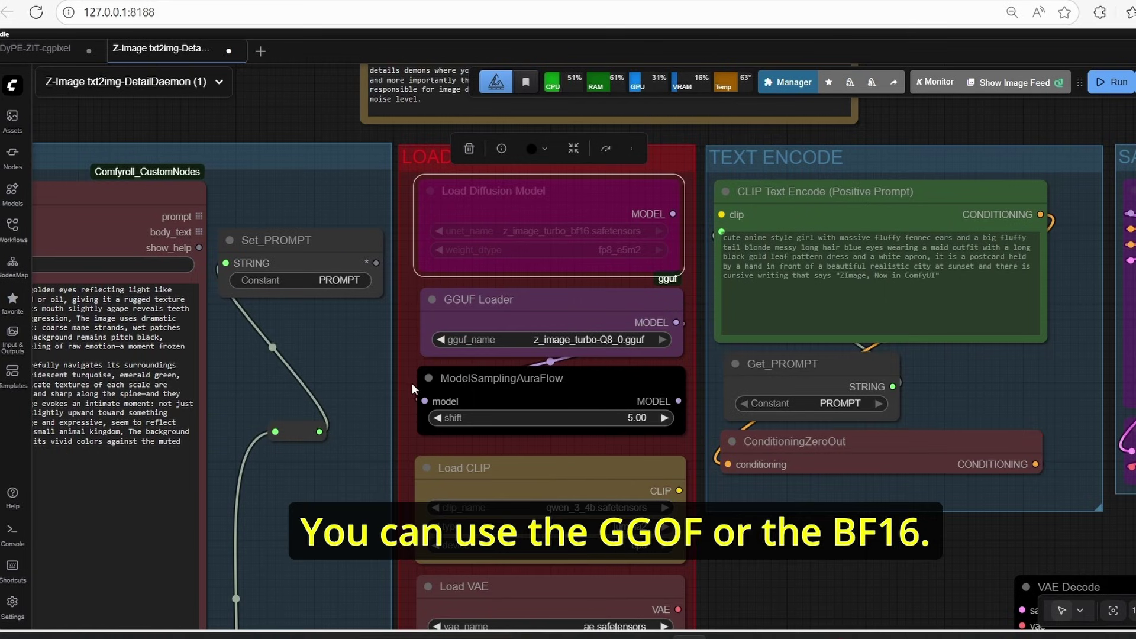
drag(403, 405, 396, 238)
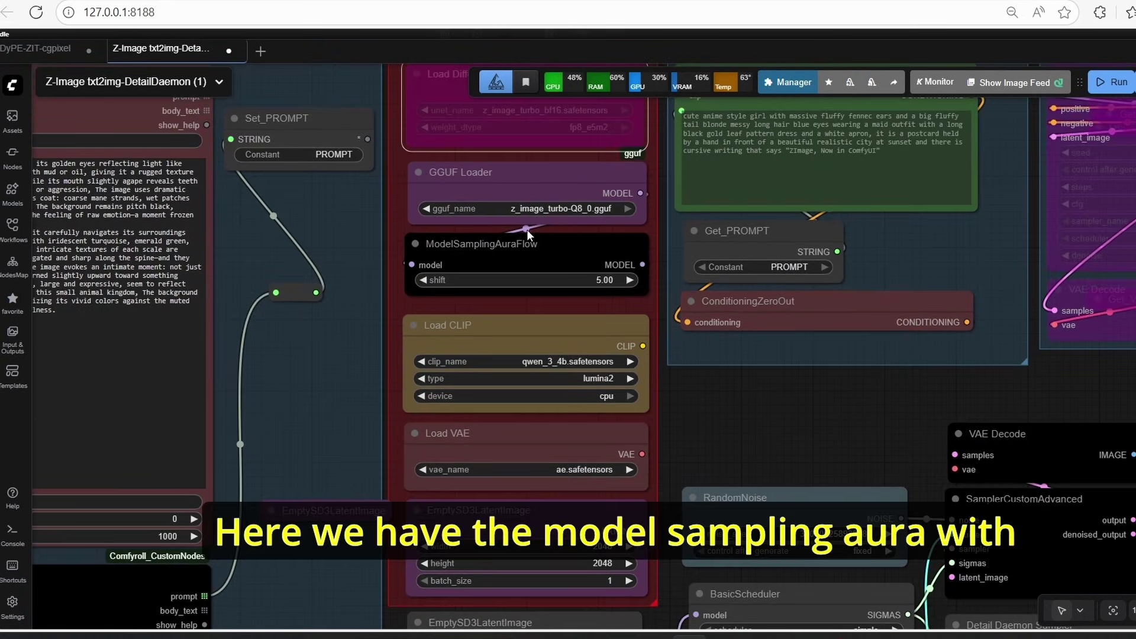
click(485, 263)
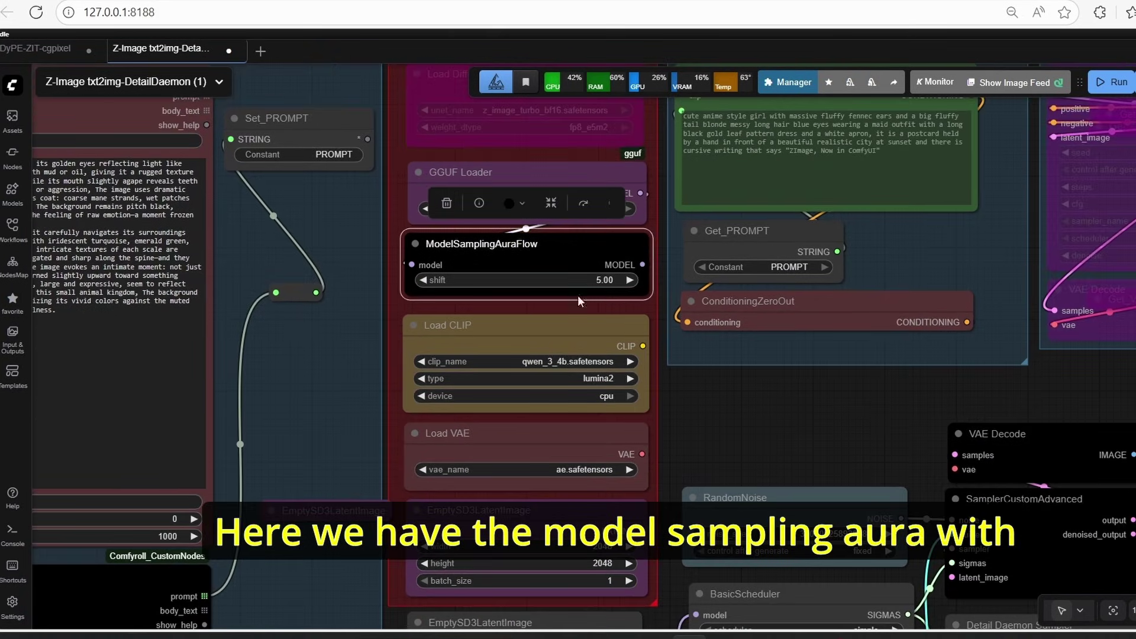
scroll(726, 389, up, 3)
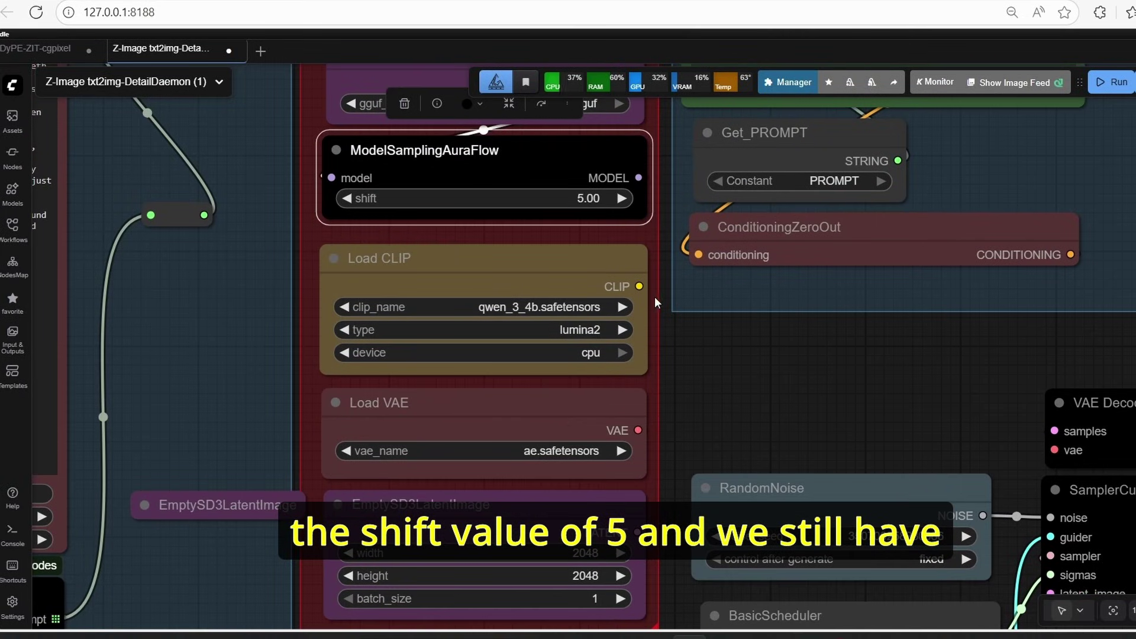
scroll(655, 296, down, 3)
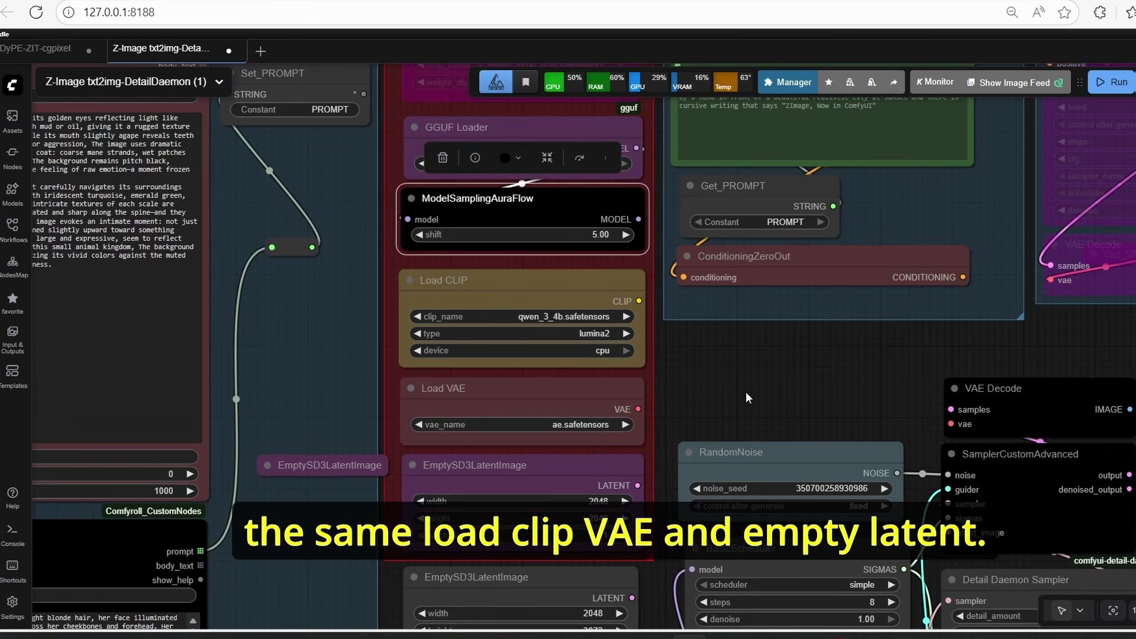
scroll(745, 392, down, 2)
scroll(745, 393, up, 2)
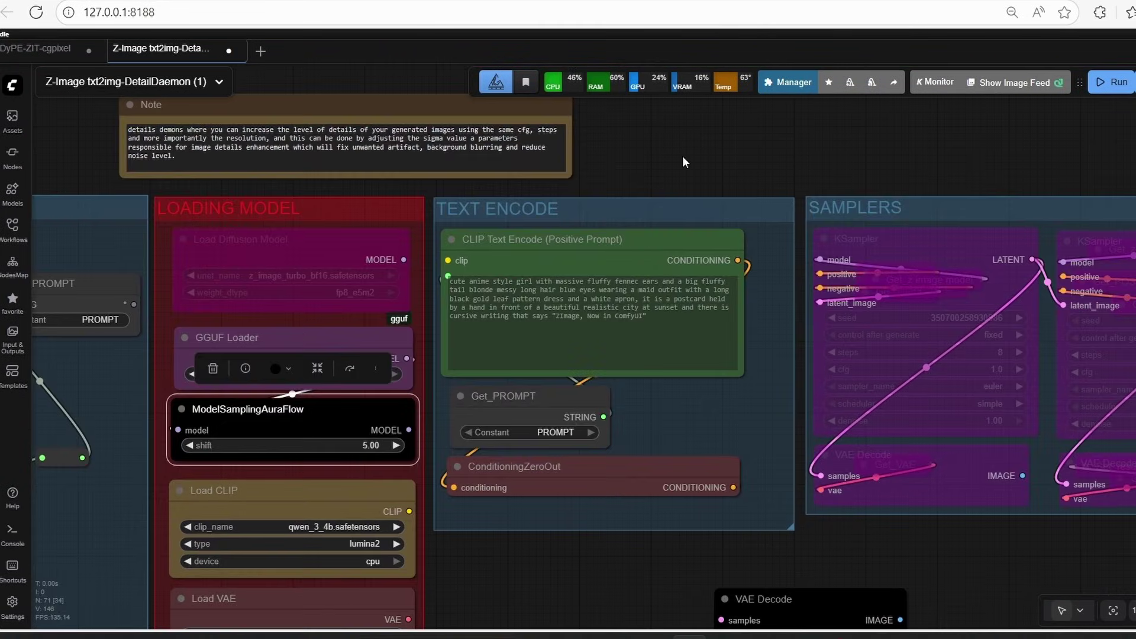
Examine the prompts group and read through the series of prompts in the connected CR Prompt List node.
scroll(621, 297, down, 5)
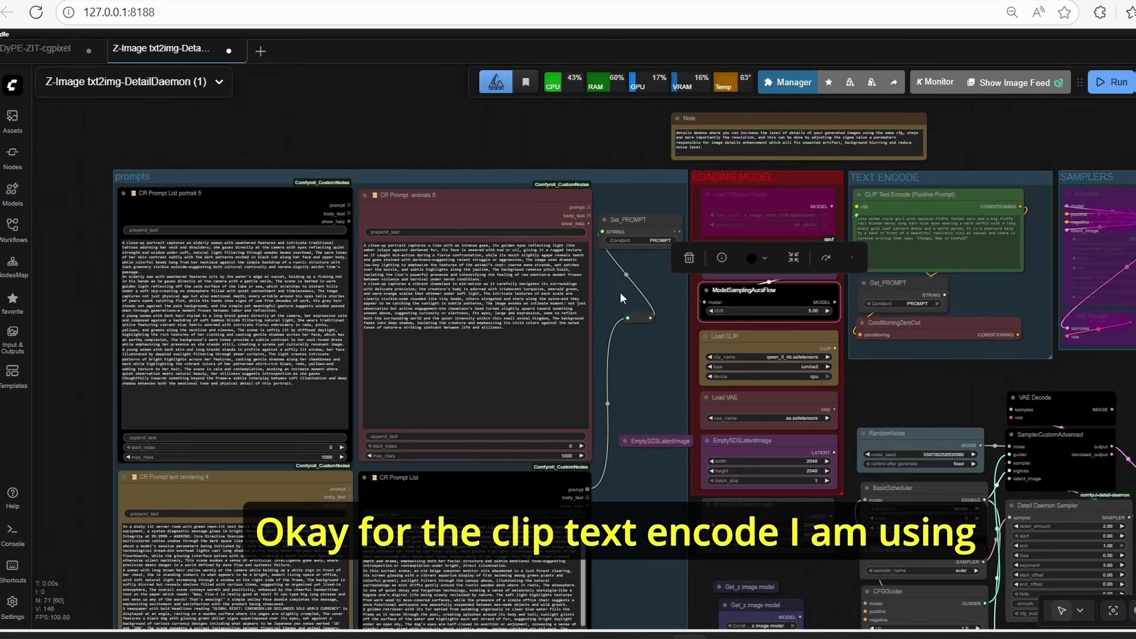
scroll(269, 413, up, 3)
scroll(883, 576, down, 2)
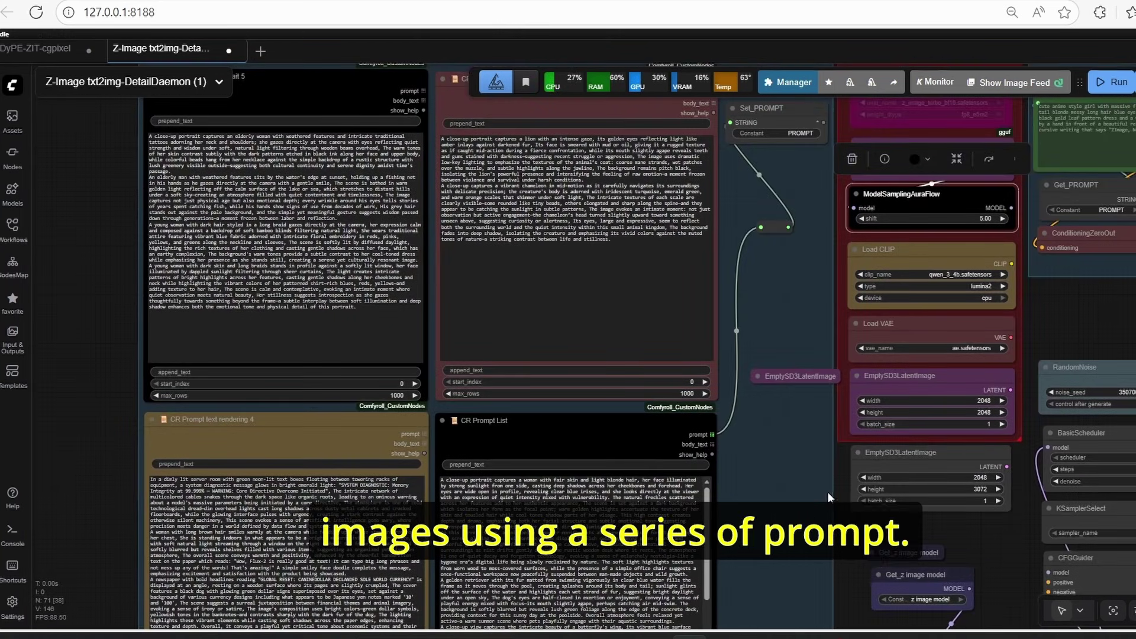
scroll(828, 492, up, 3)
drag(870, 571, 856, 367)
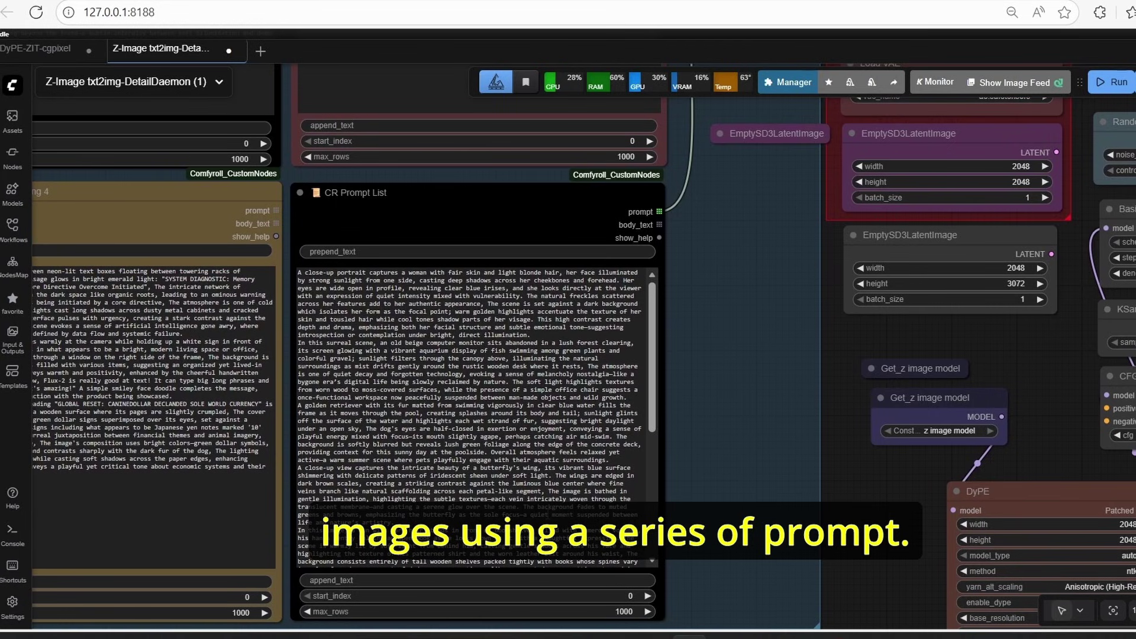
scroll(321, 330, down, 5)
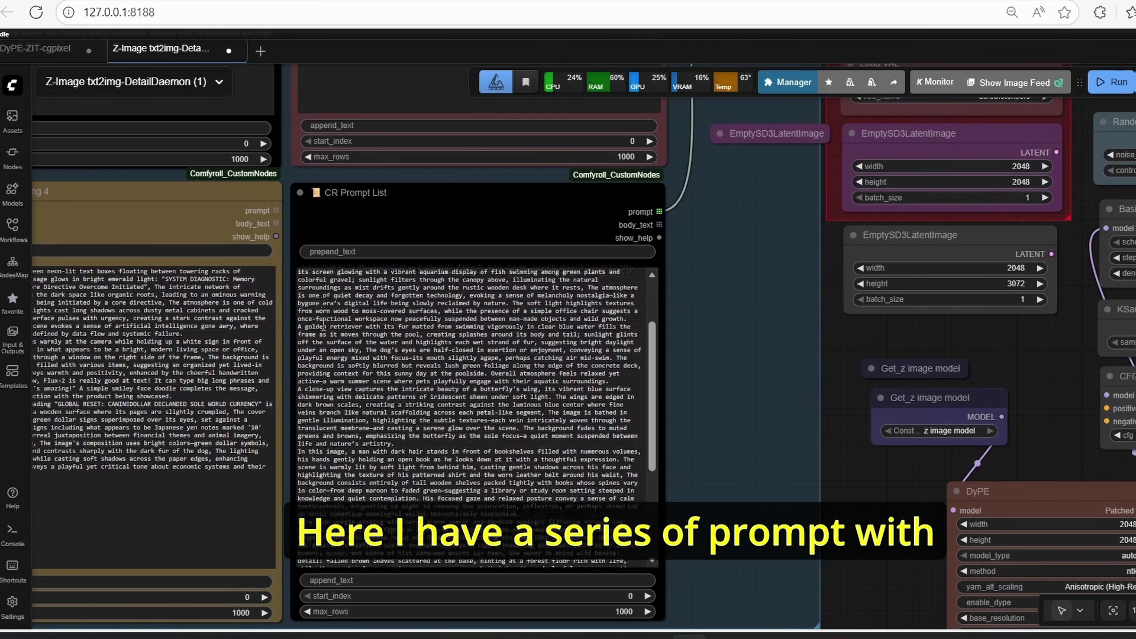
scroll(854, 457, up, 1)
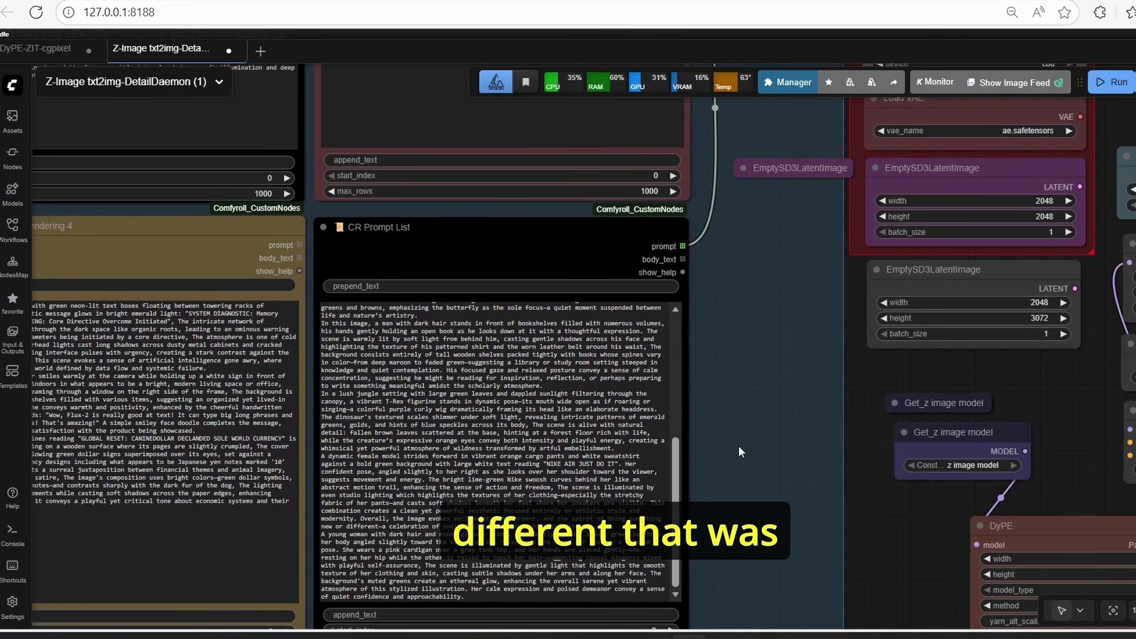
scroll(739, 451, down, 6)
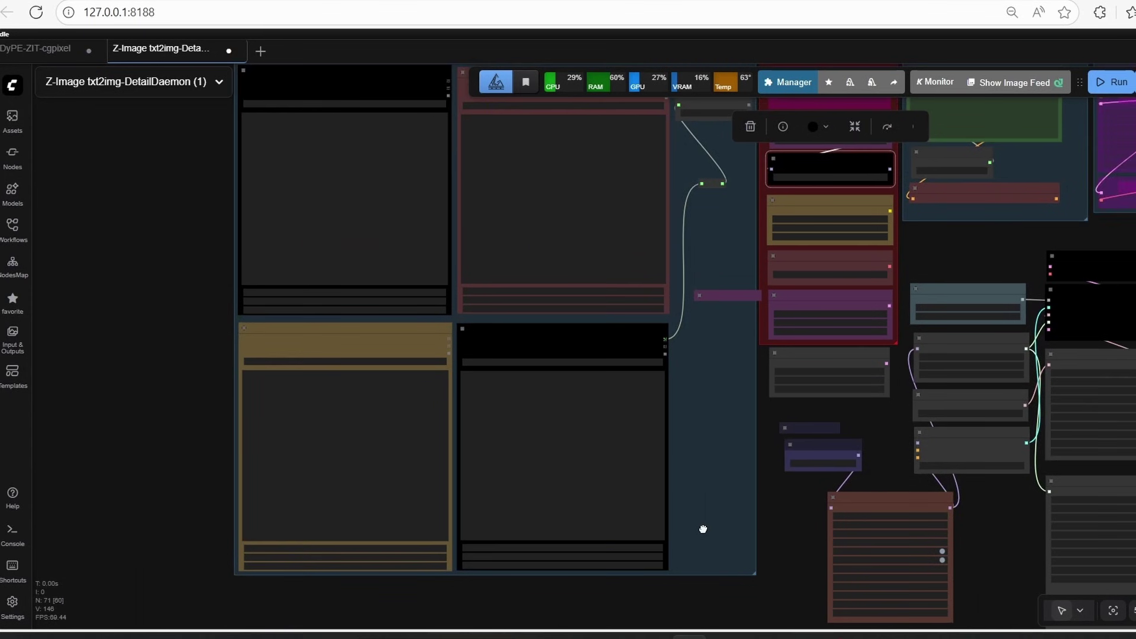
Enable the bypassed KSampler and VAE Decode nodes in the SAMPLERS group.
drag(629, 462, 723, 392)
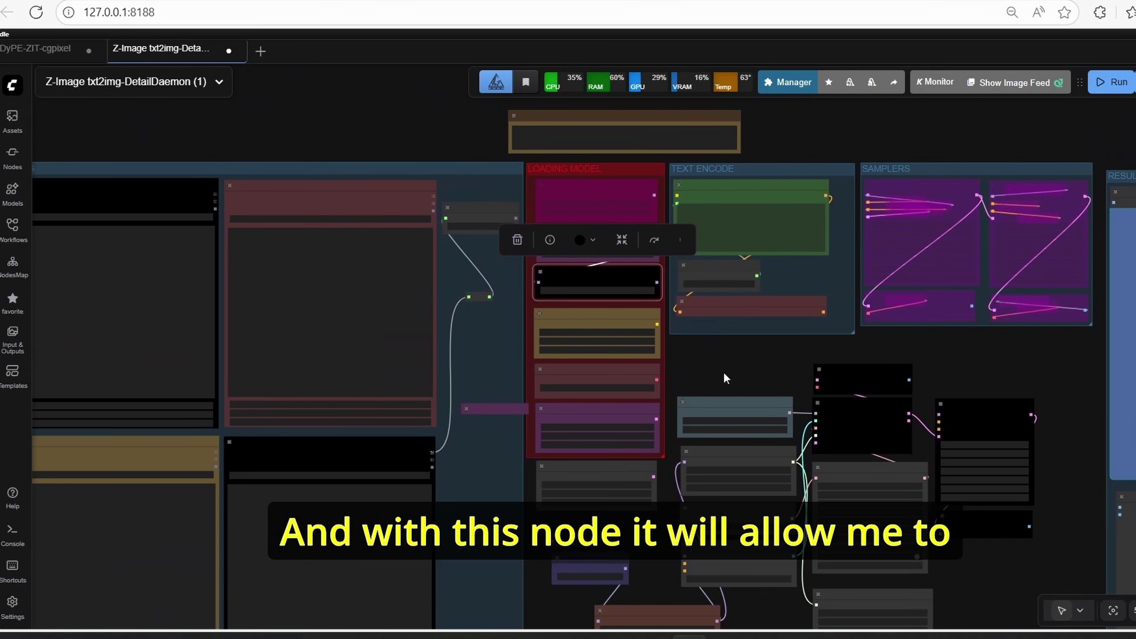
scroll(723, 373, up, 3)
drag(815, 344, 658, 402)
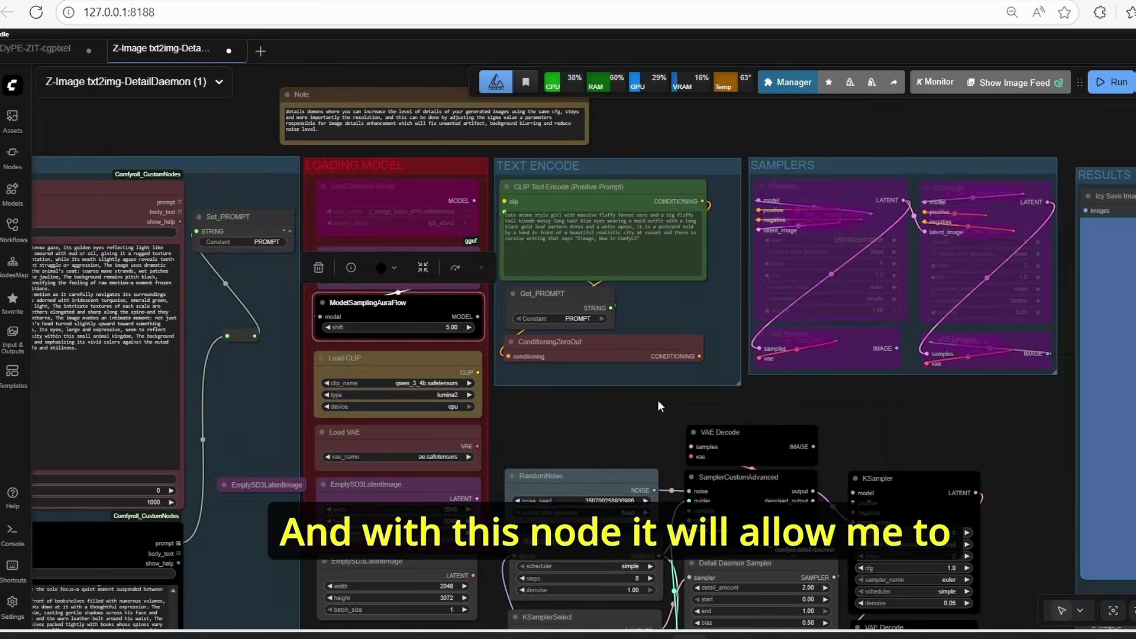
scroll(658, 400, up, 4)
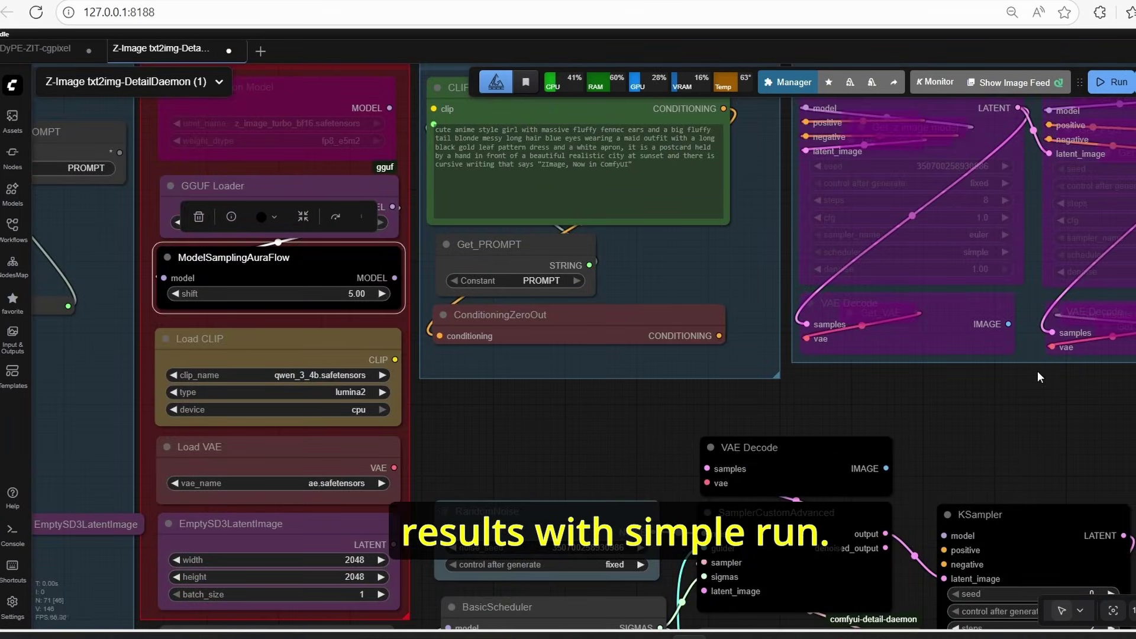
scroll(1038, 371, down, 5)
drag(554, 170, 779, 364)
scroll(758, 367, up, 5)
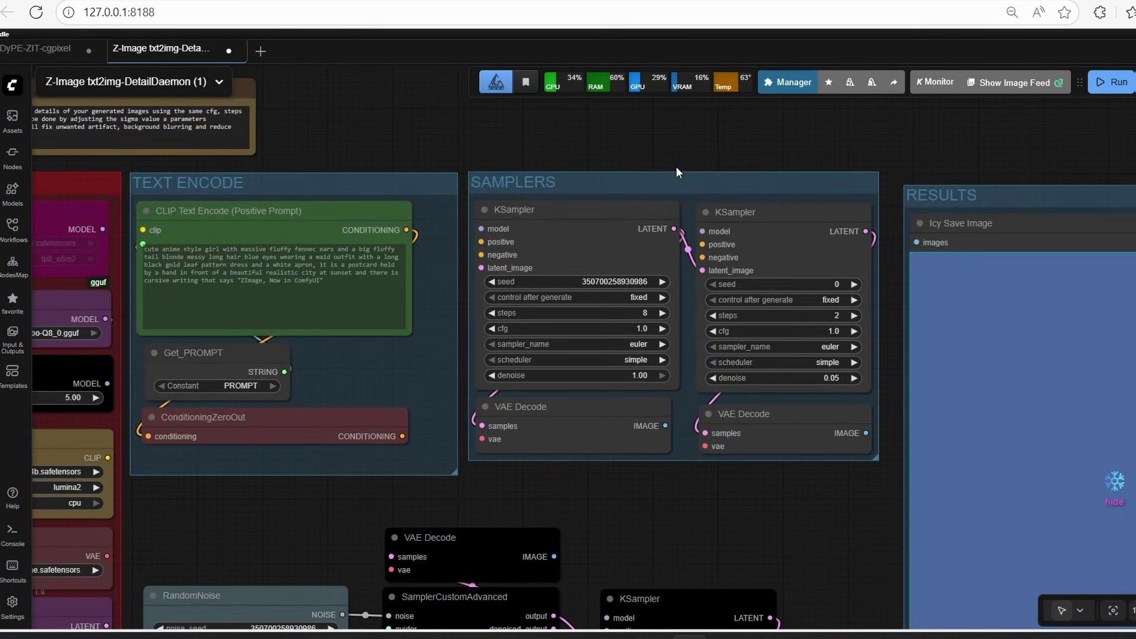
Examine the first KSampler in the SAMPLERS group: its model, prompt and latent inputs, steps, sampler and scheduler settings.
drag(676, 166, 688, 188)
click(560, 203)
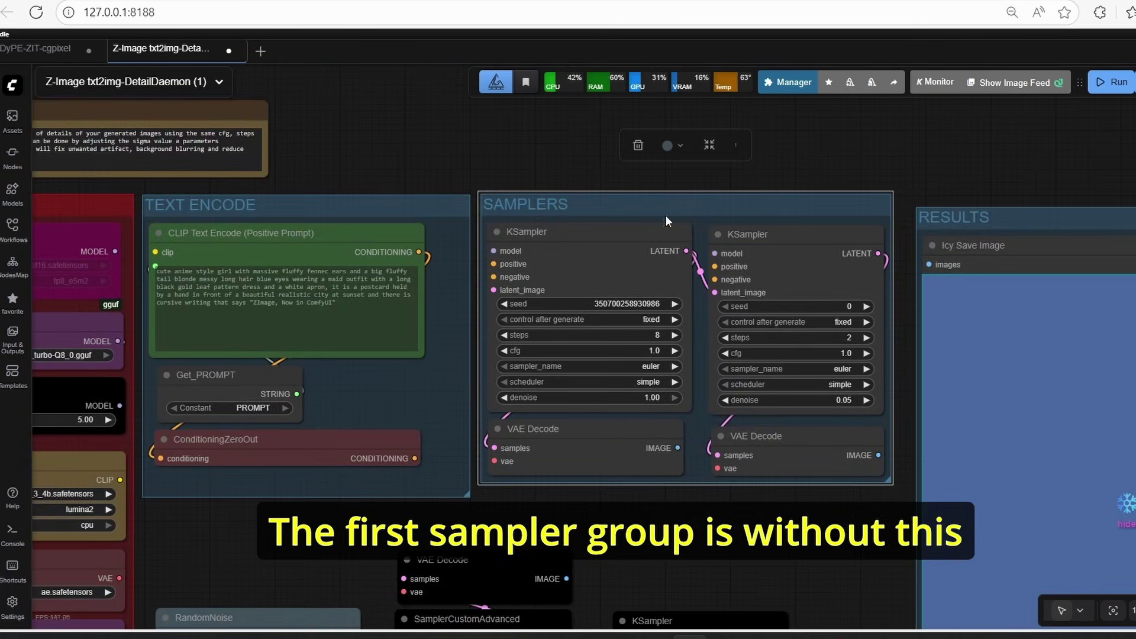
scroll(657, 477, down, 2)
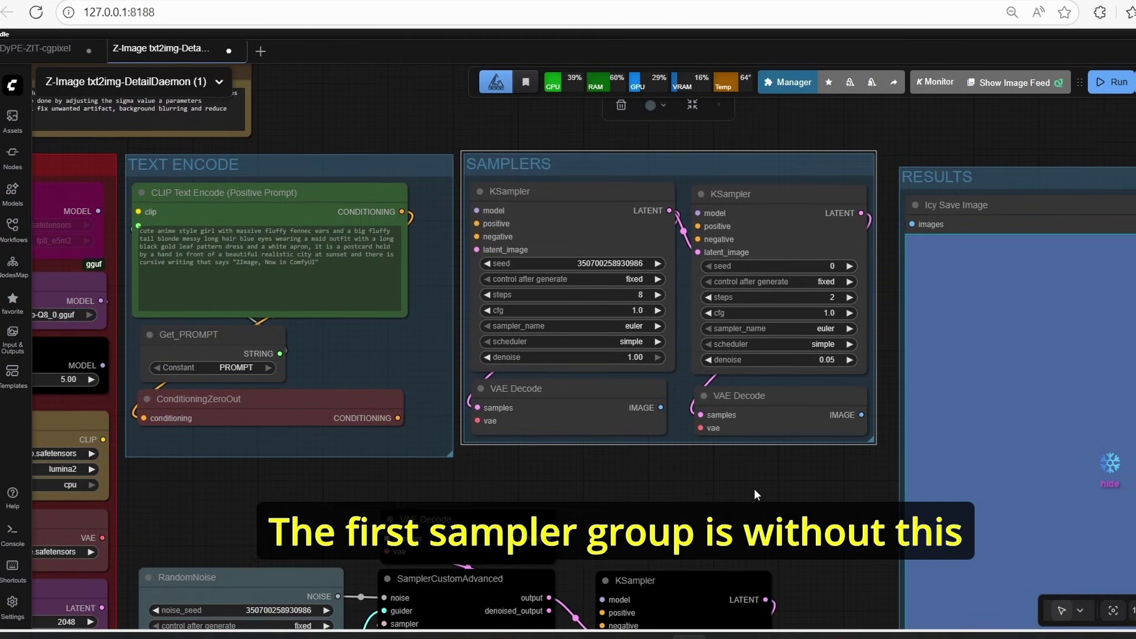
scroll(657, 492, down, 7)
scroll(830, 276, up, 5)
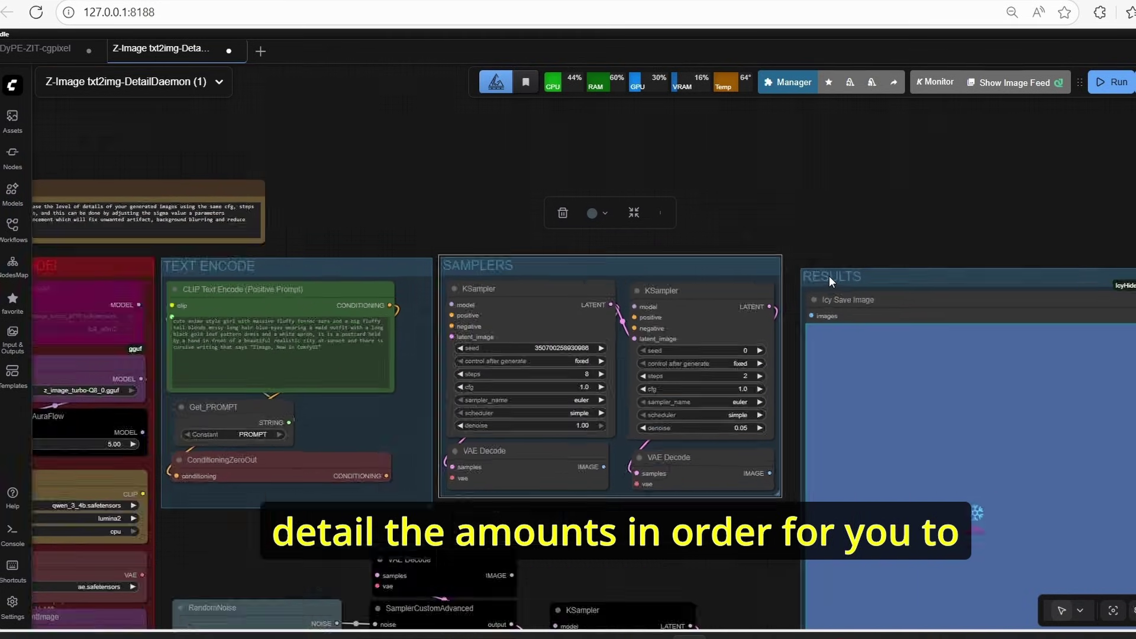
scroll(829, 276, up, 2)
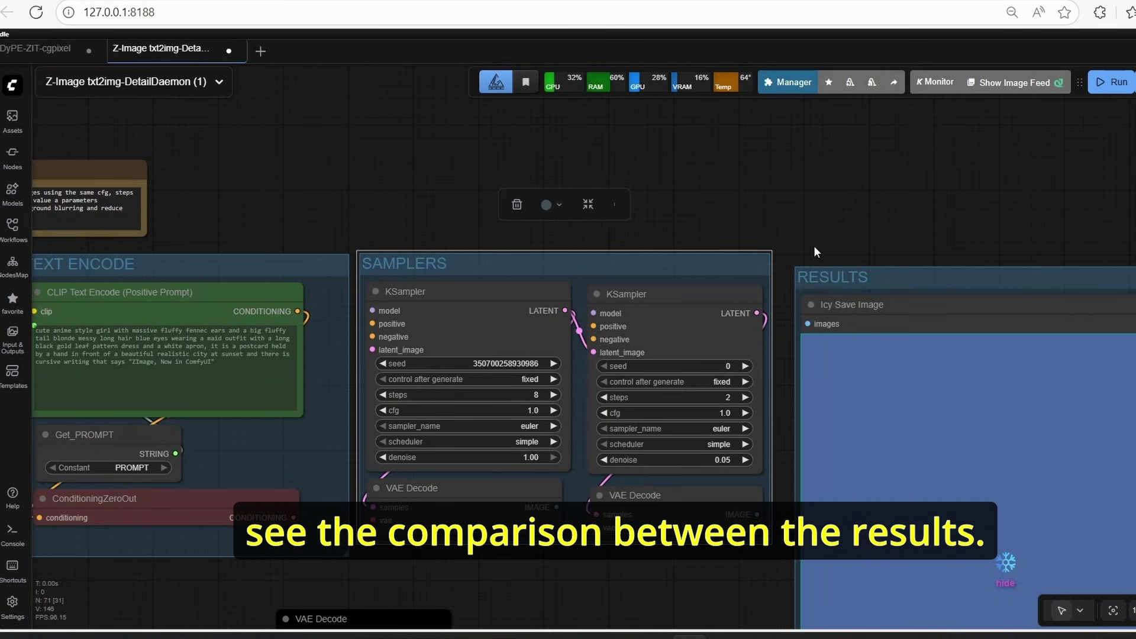
click(814, 246)
scroll(639, 213, up, 1)
drag(483, 218, 688, 193)
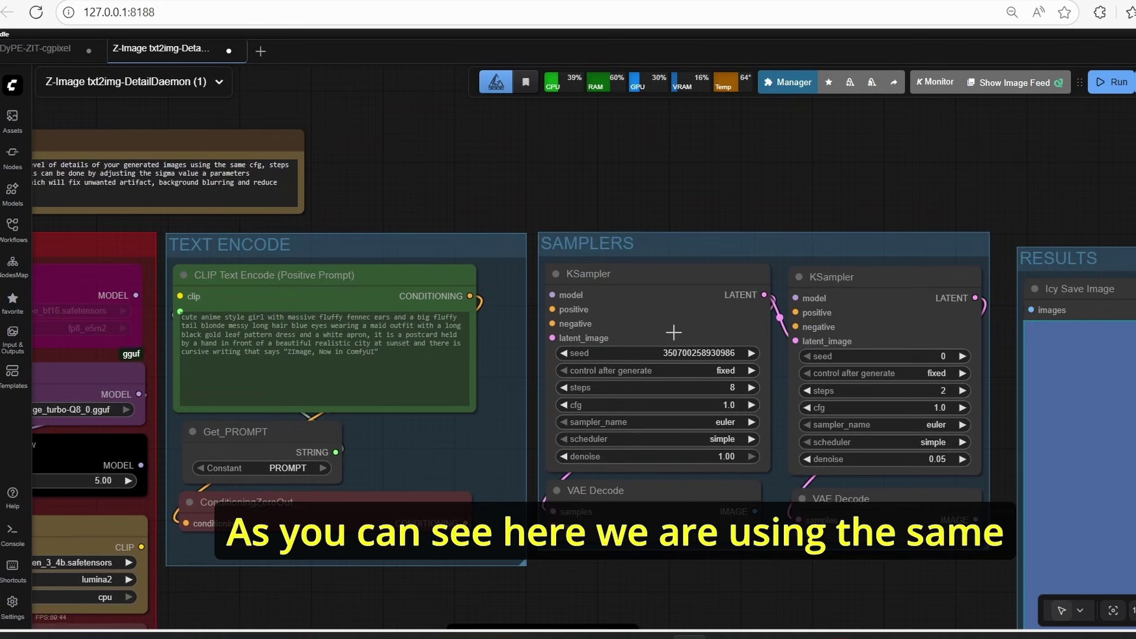
scroll(673, 333, up, 2)
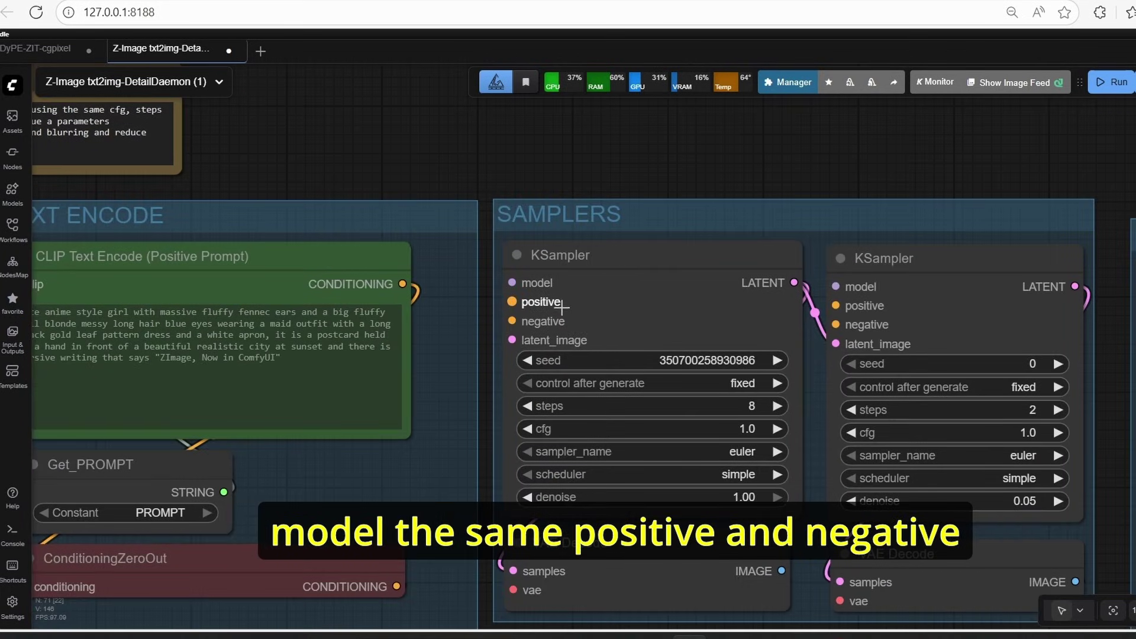
scroll(564, 338, down, 4)
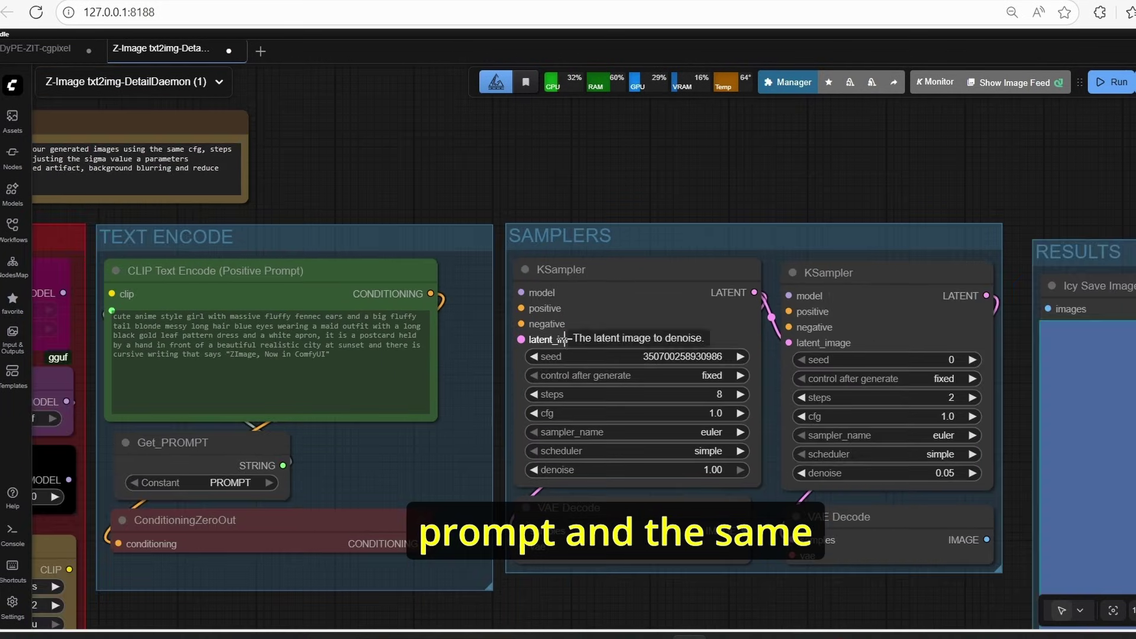
scroll(494, 393, up, 5)
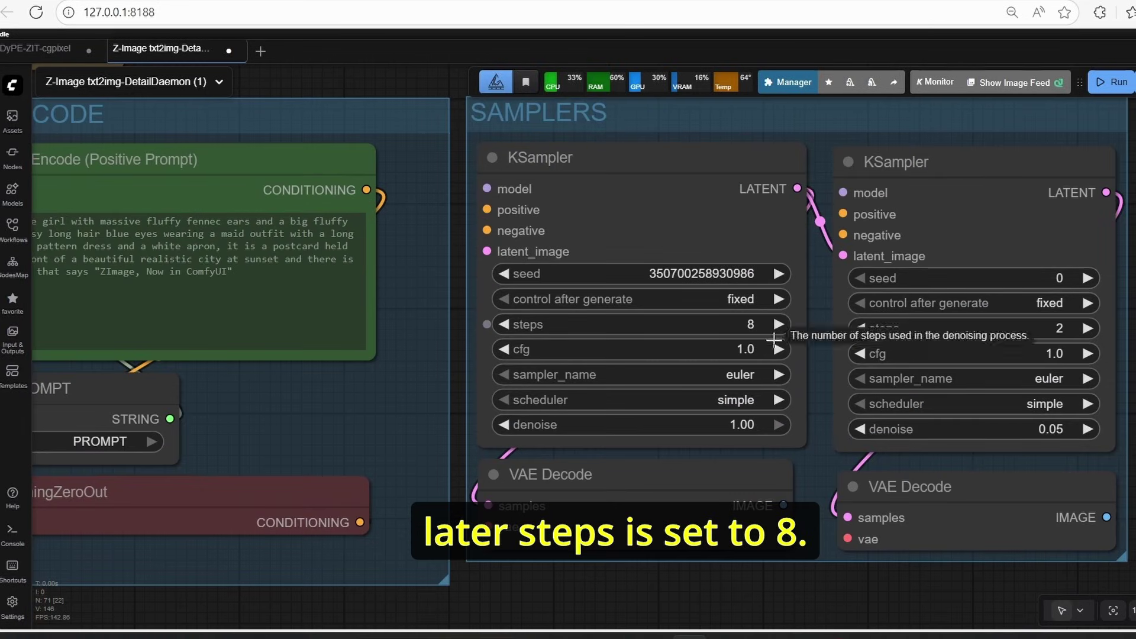
scroll(715, 350, down, 1)
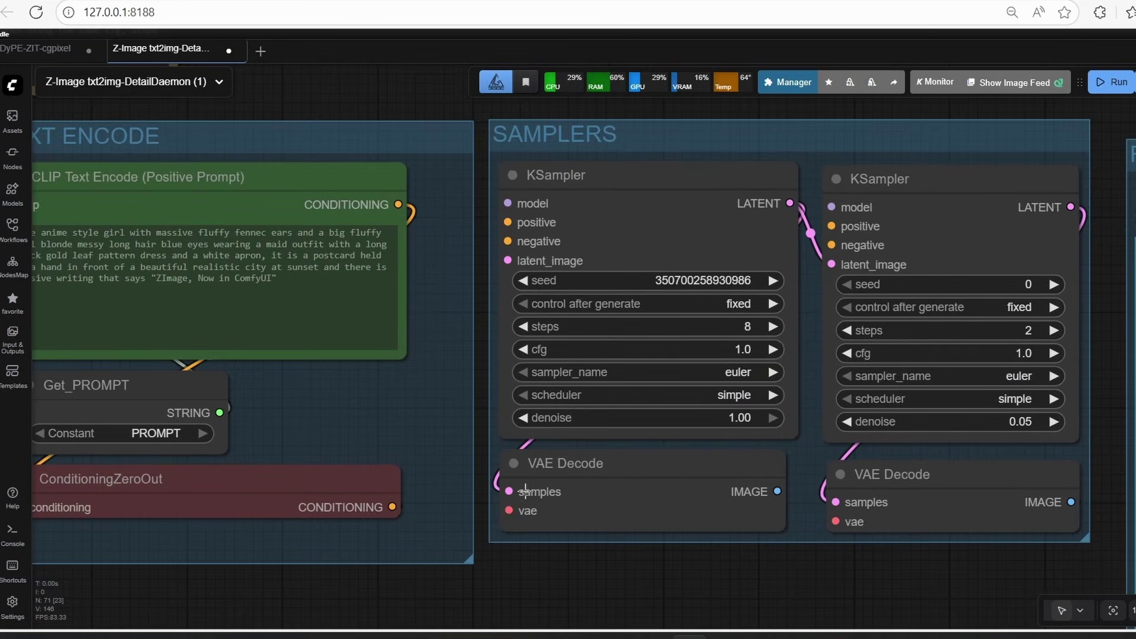
drag(780, 584, 728, 554)
scroll(734, 555, up, 2)
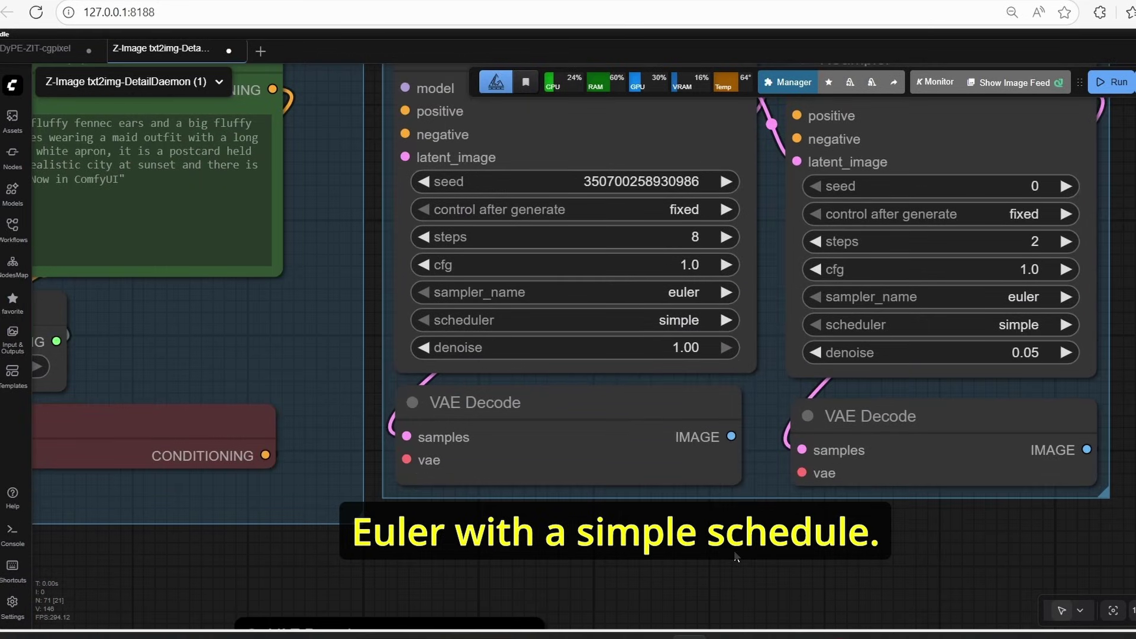
Inspect the second KSampler's steps, cfg and denoise settings in the SAMPLERS group, along with the VAE Decode node it feeds.
drag(818, 523, 650, 545)
scroll(617, 553, down, 2)
scroll(715, 226, up, 3)
click(716, 228)
scroll(723, 229, down, 1)
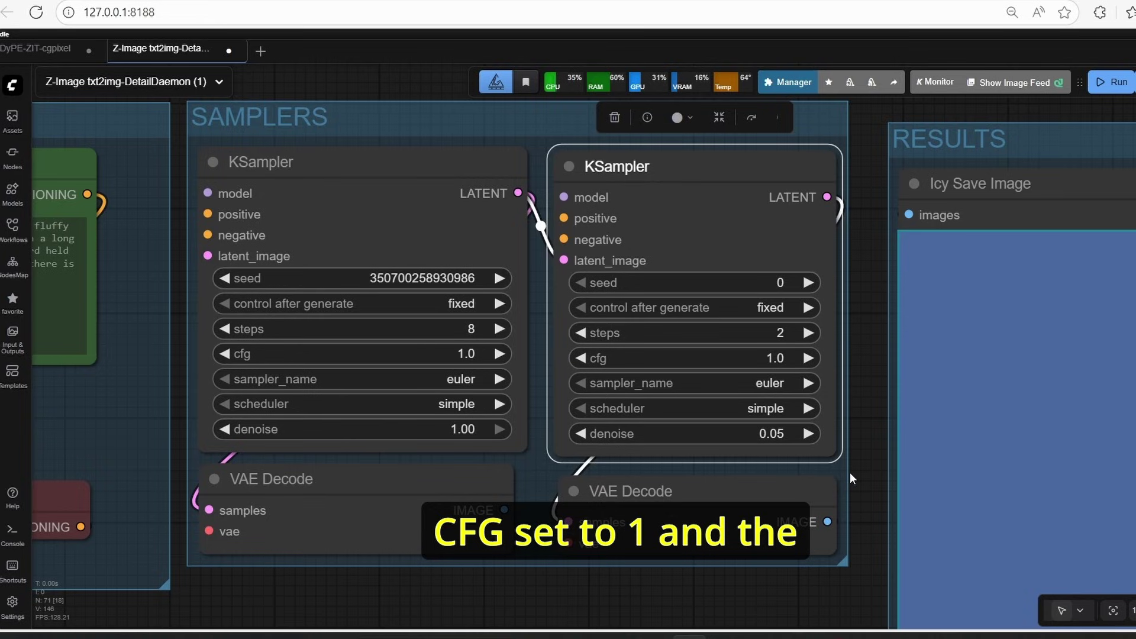
scroll(852, 478, up, 3)
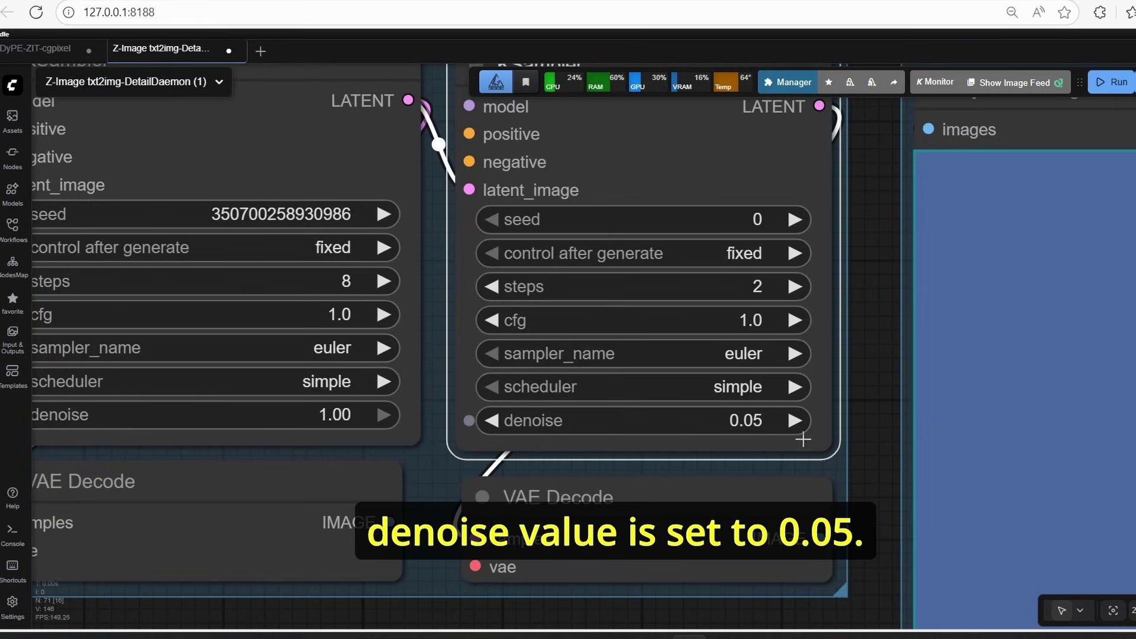
scroll(844, 441, down, 3)
click(726, 273)
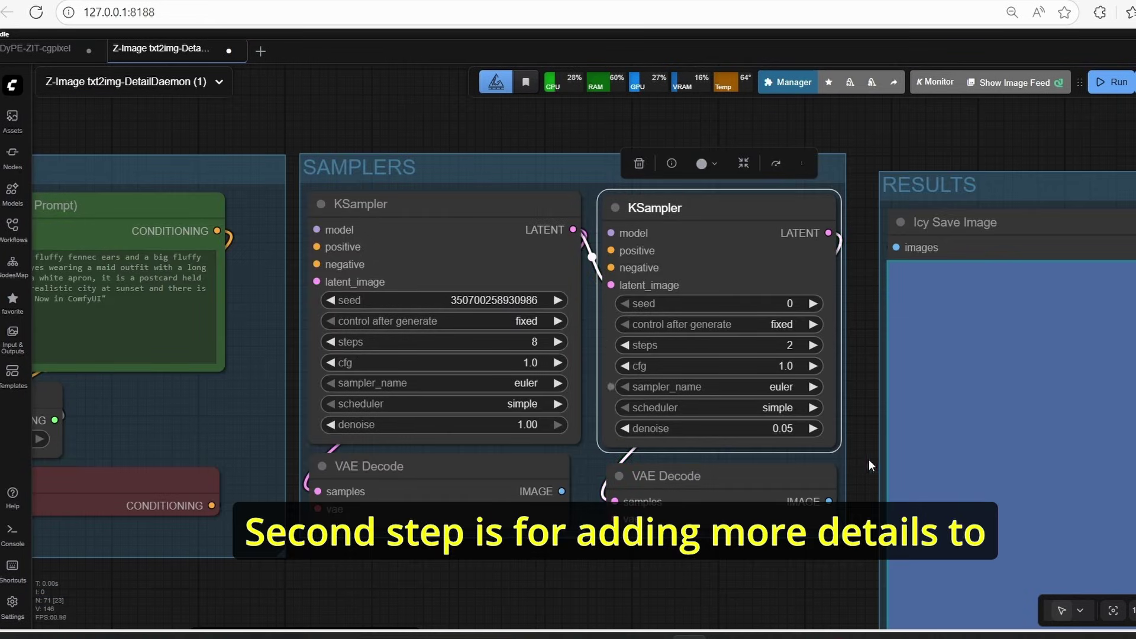
scroll(868, 443, down, 5)
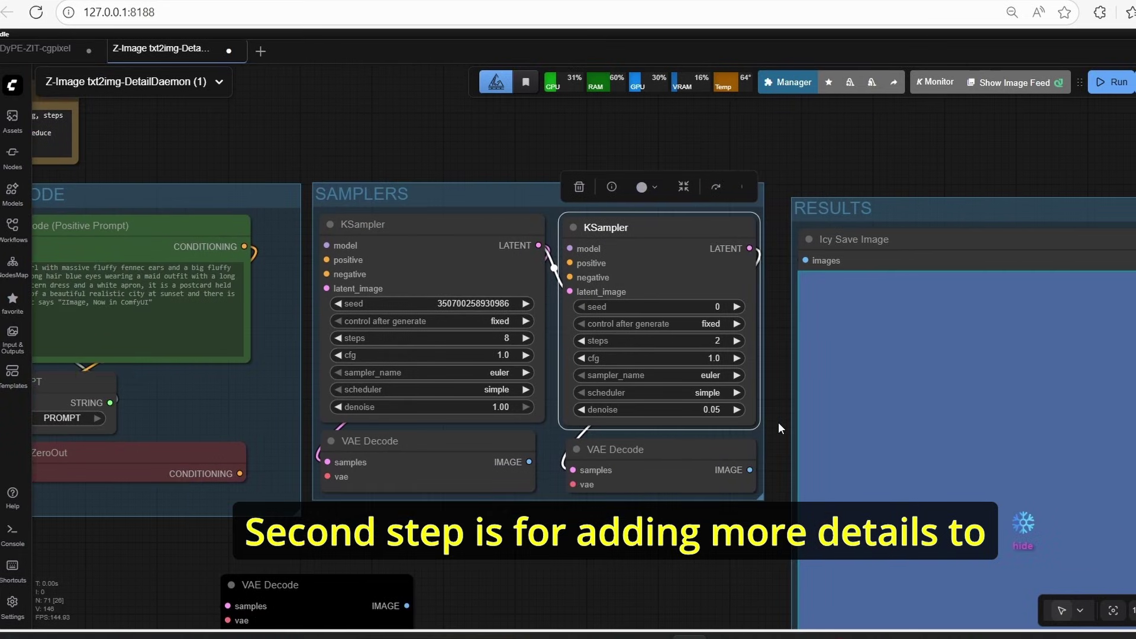
click(779, 428)
scroll(779, 421, down, 3)
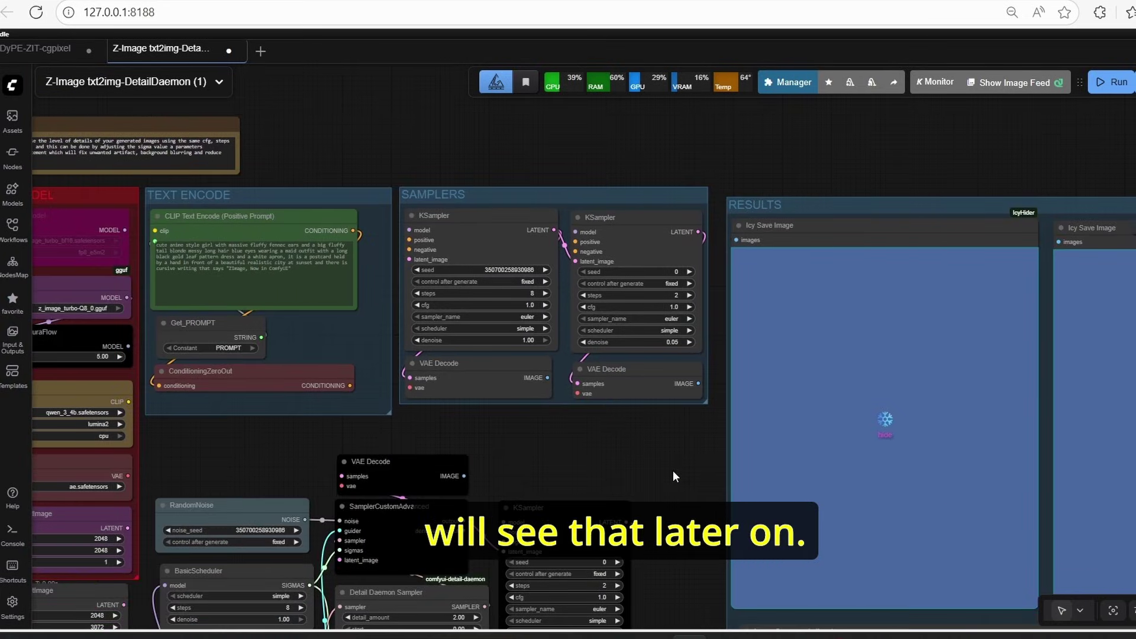
scroll(673, 471, up, 5)
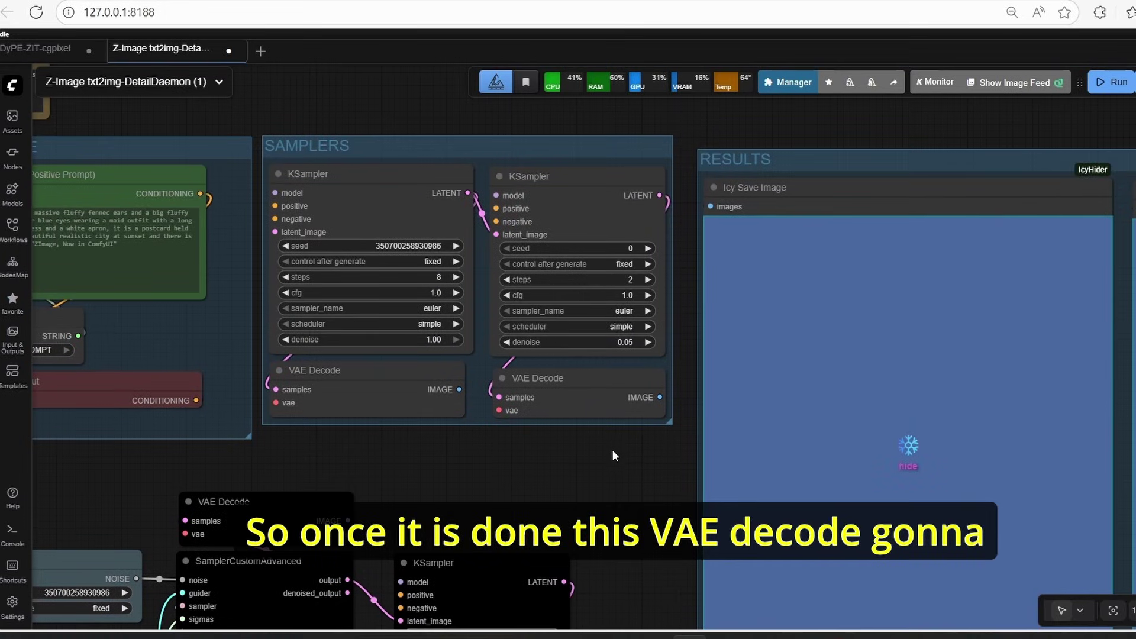
click(594, 403)
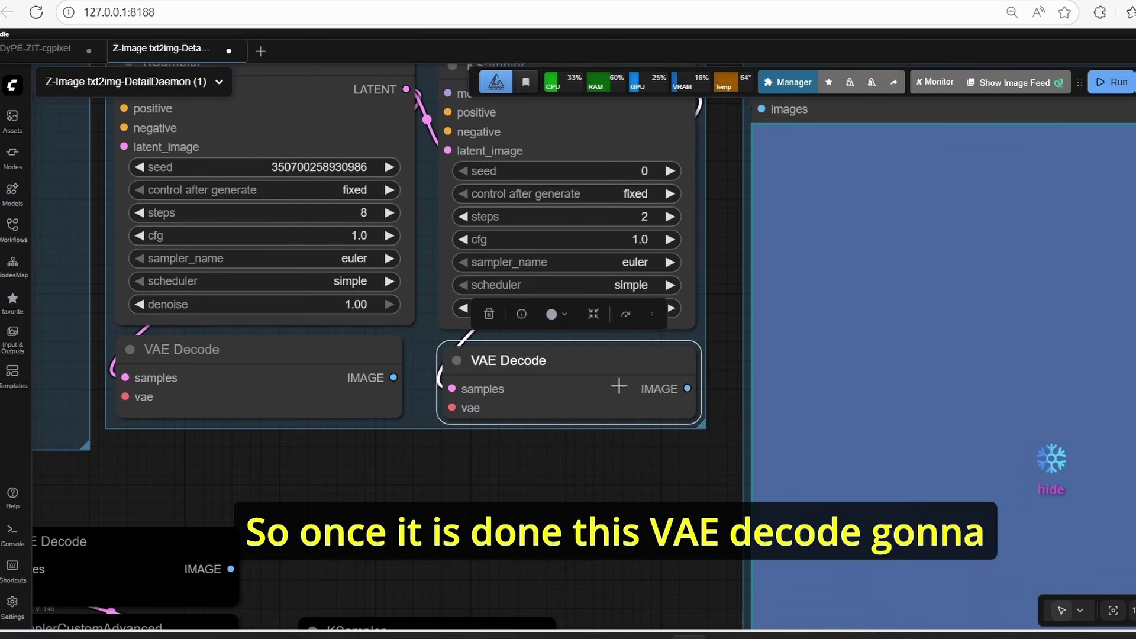
scroll(617, 389, down, 2)
drag(666, 503, 778, 532)
scroll(778, 532, down, 1)
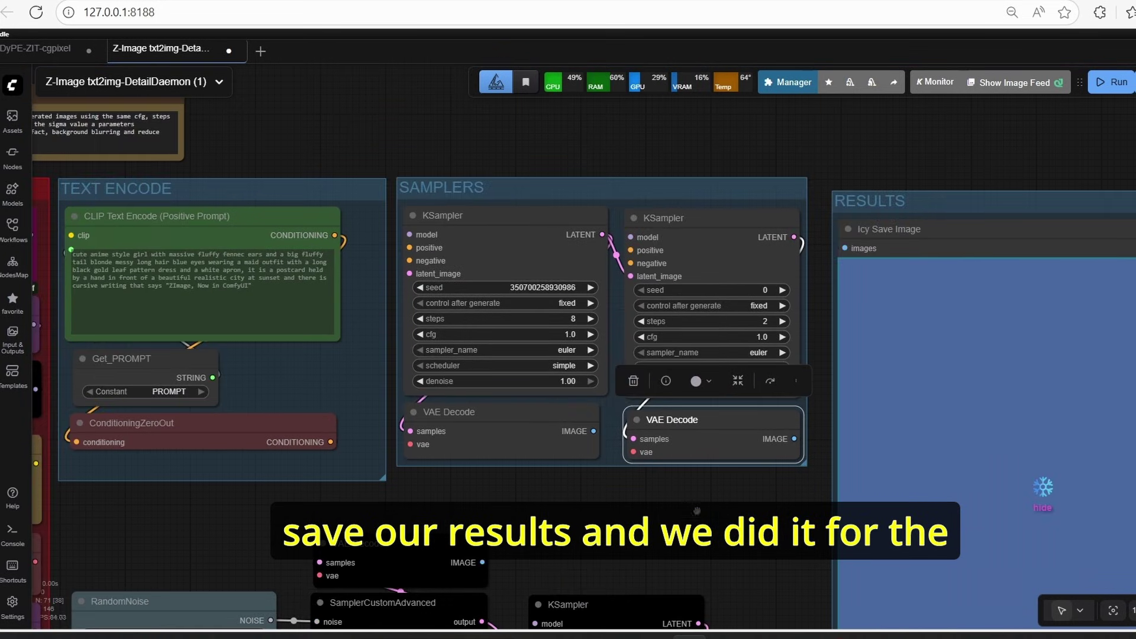
Remove the DyPE node and place the collapsed Get_z image model node behind CFGGuider, feeding BasicScheduler directly.
scroll(834, 286, down, 3)
drag(697, 510, 1034, 79)
scroll(746, 325, up, 3)
scroll(688, 331, down, 4)
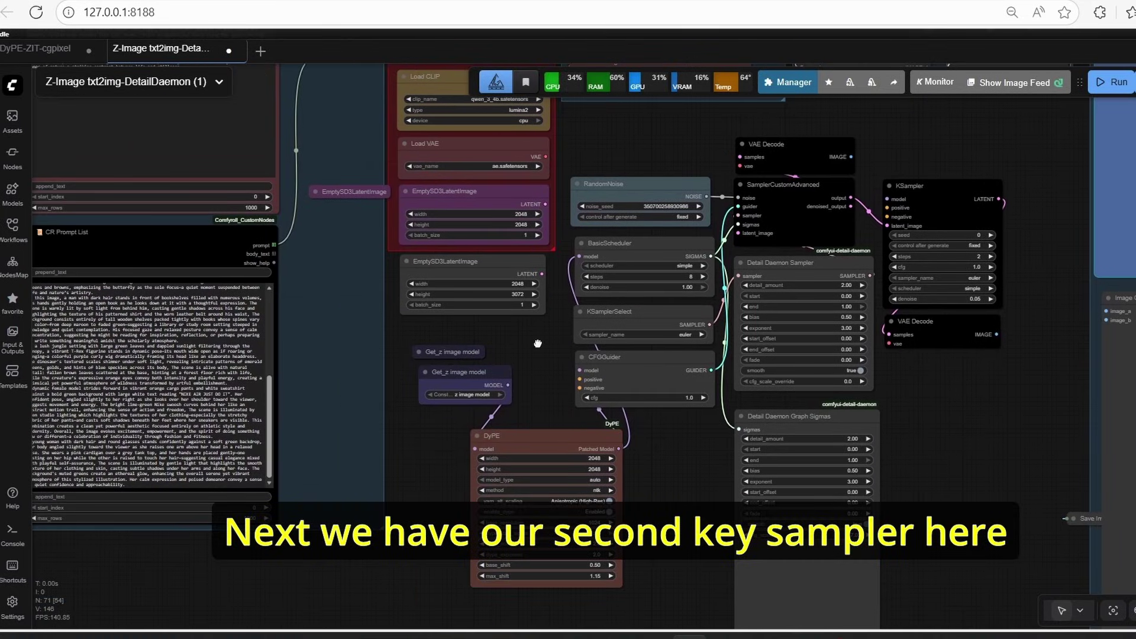
drag(538, 344, 529, 376)
scroll(532, 458, up, 4)
click(533, 475)
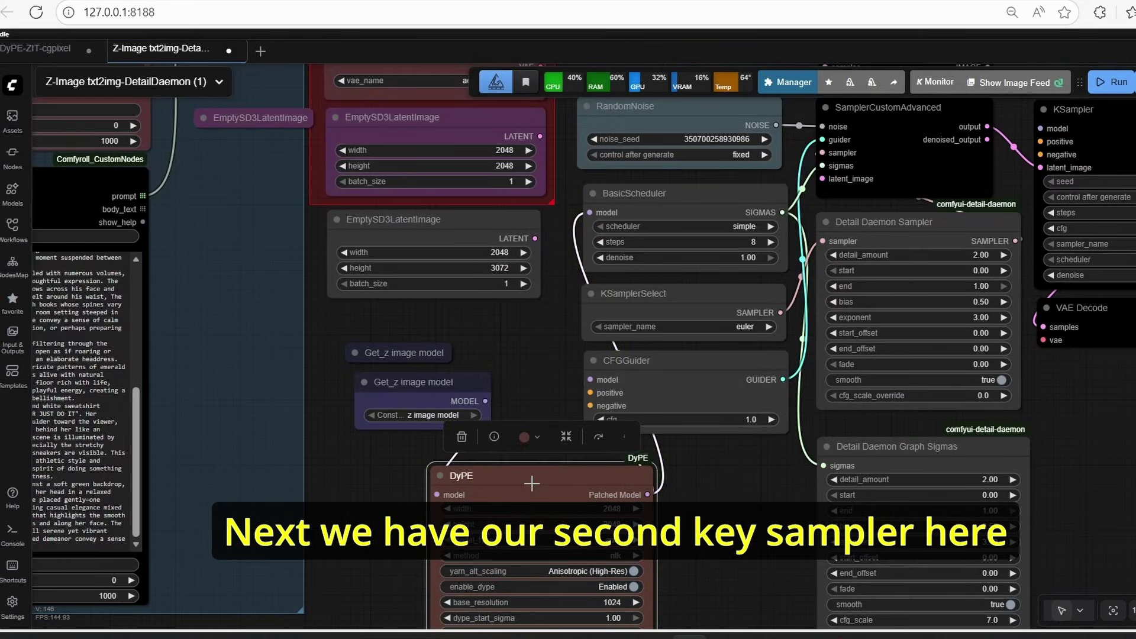
click(471, 441)
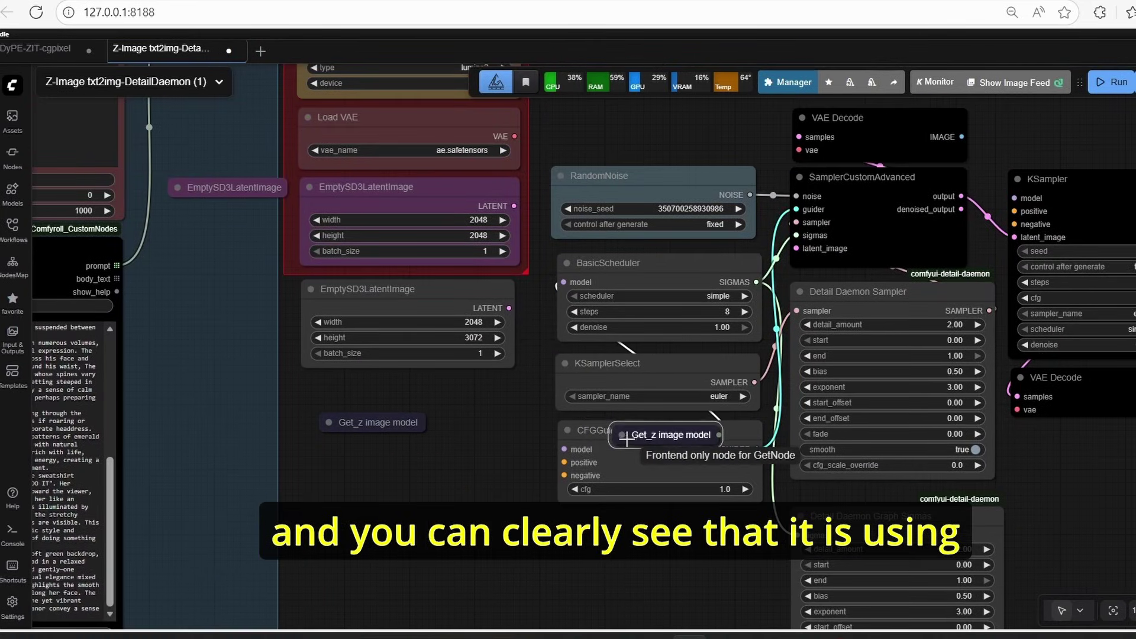
click(622, 436)
click(708, 472)
drag(725, 535, 581, 517)
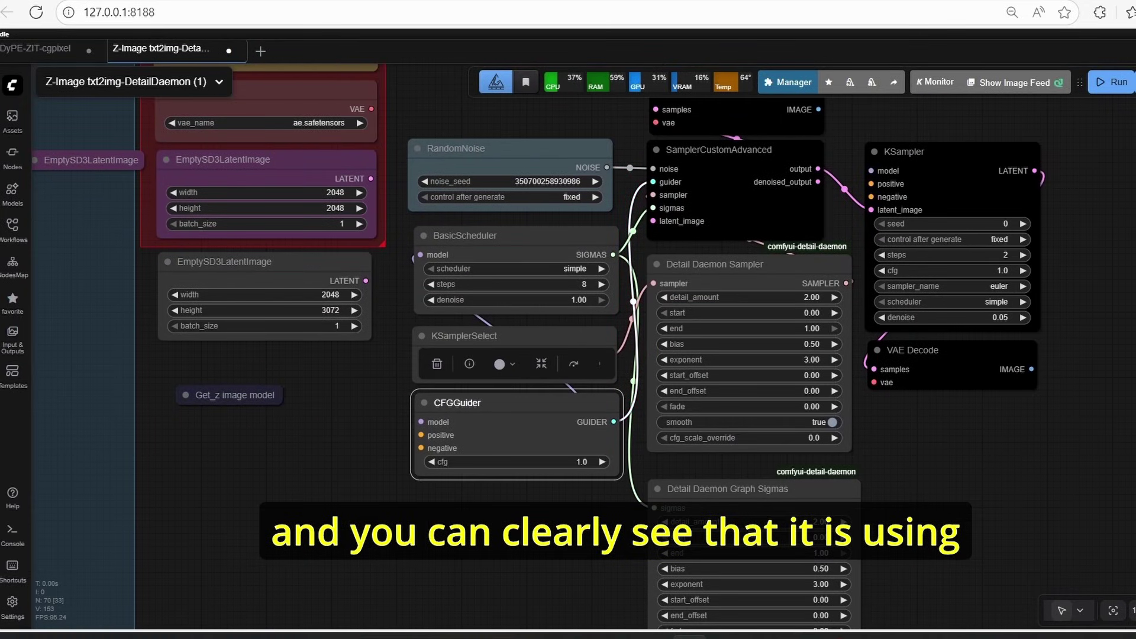
Examine the SamplerCustomAdvanced node, its VAE Decode, and the follow-up KSampler's steps, cfg and denoise settings.
click(978, 480)
scroll(965, 464, up, 1)
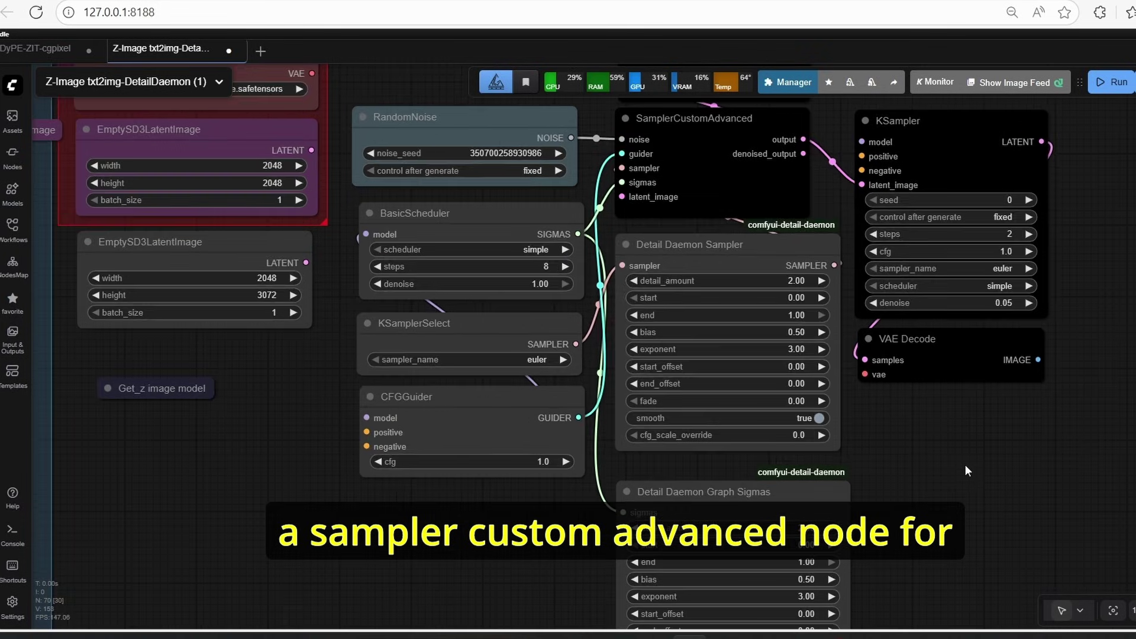
drag(965, 464, 999, 545)
scroll(893, 261, up, 2)
drag(853, 280, 917, 293)
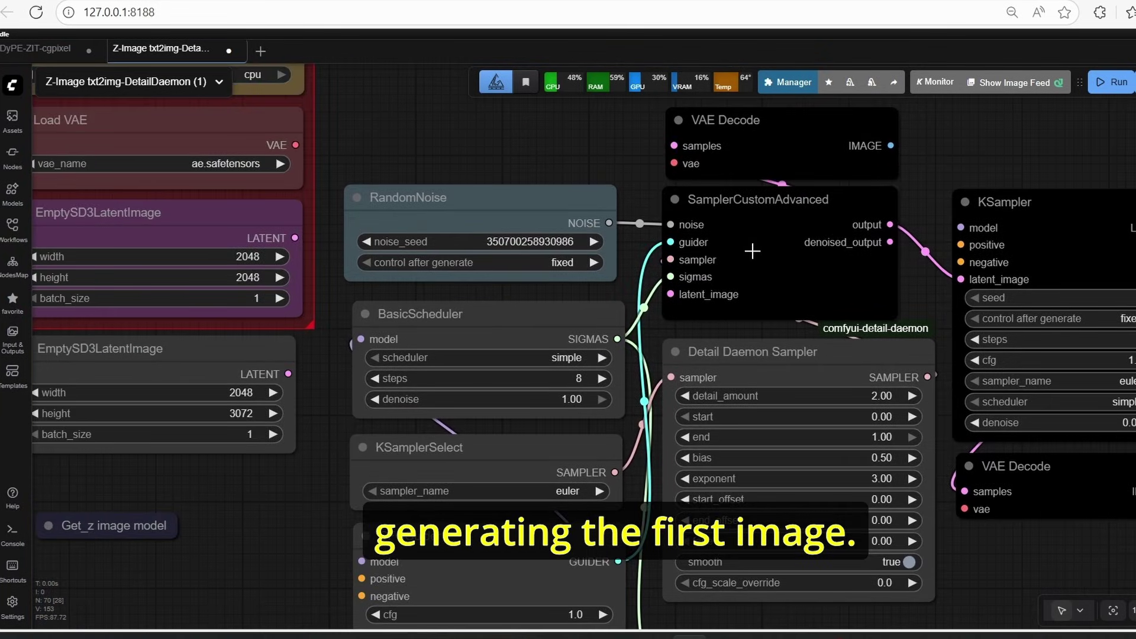
drag(922, 163, 835, 181)
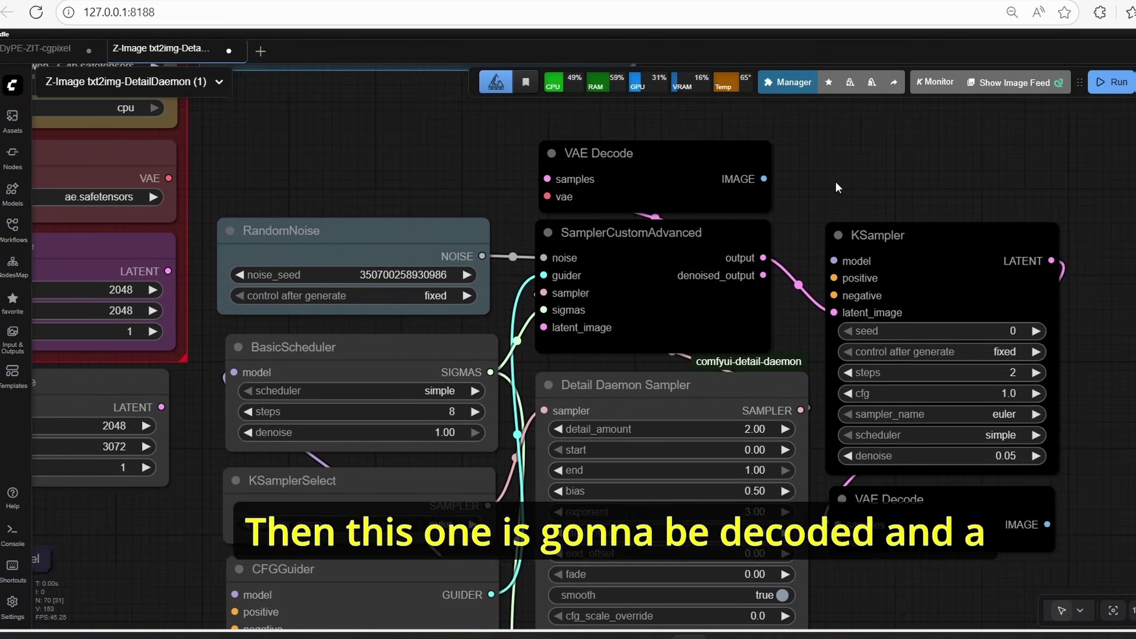
drag(972, 177, 829, 159)
drag(945, 420, 836, 380)
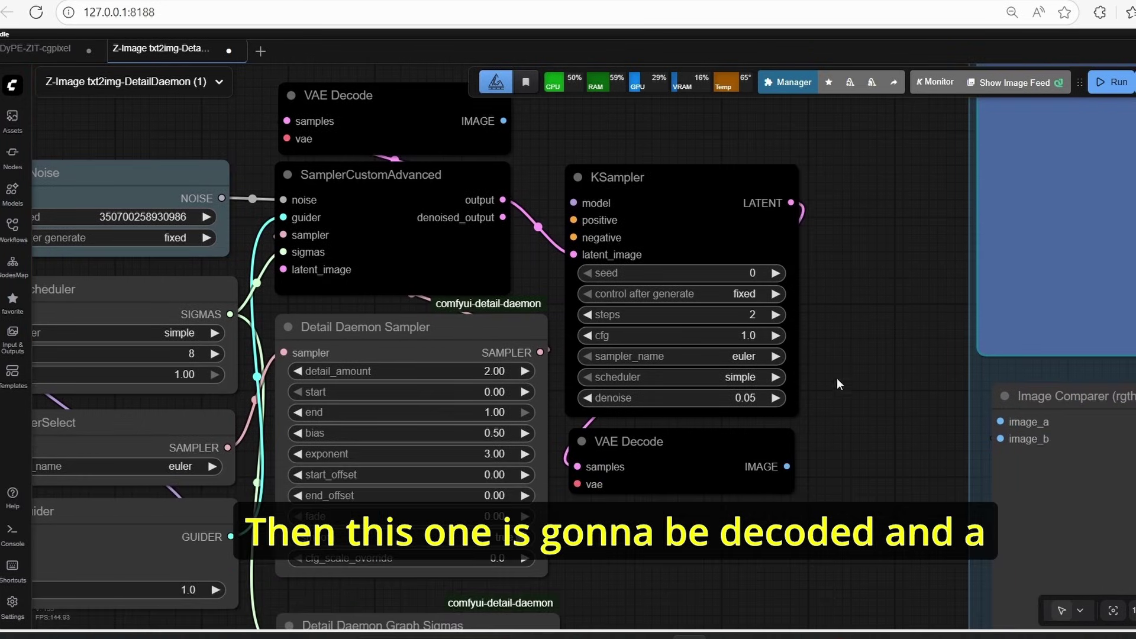
scroll(789, 259, up, 2)
scroll(790, 278, down, 1)
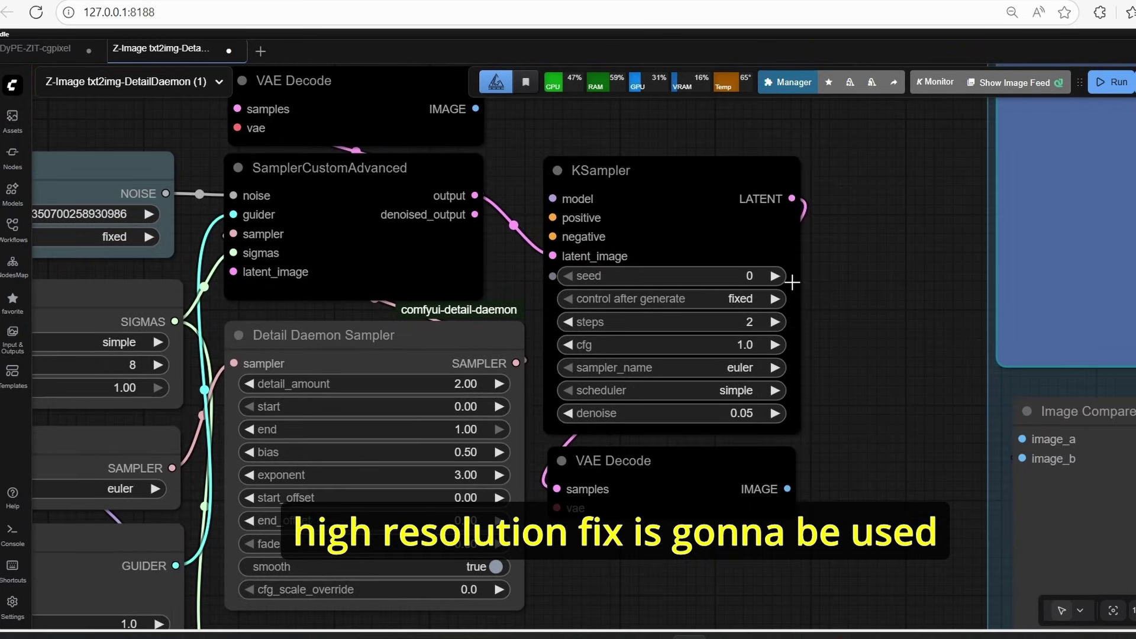
click(671, 197)
scroll(735, 420, up, 3)
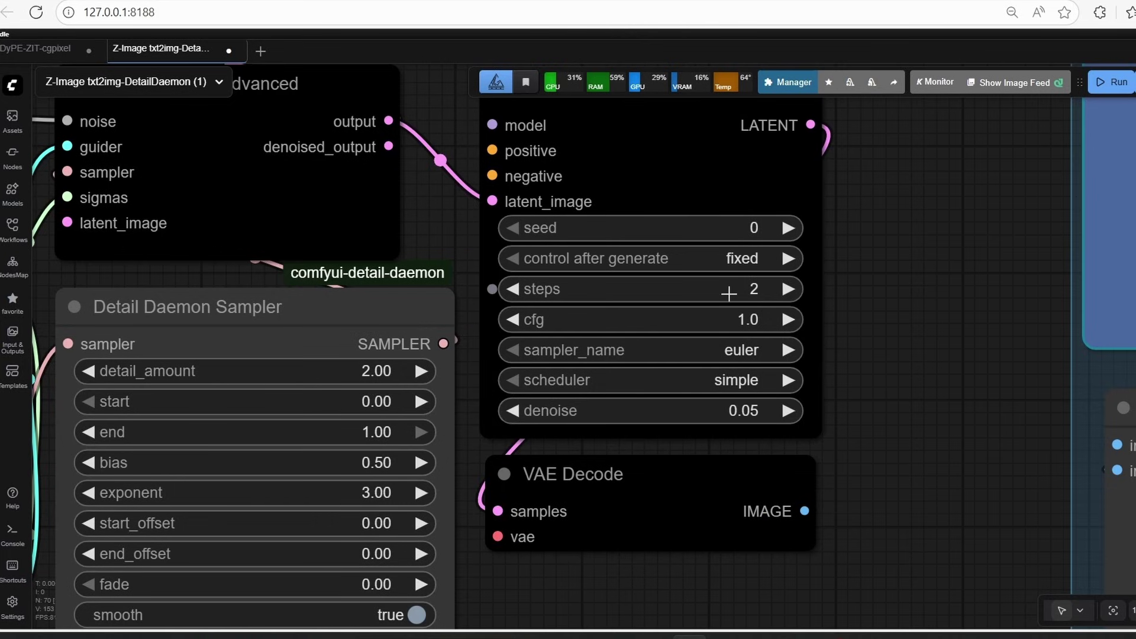
scroll(831, 329, down, 3)
drag(885, 393, 925, 365)
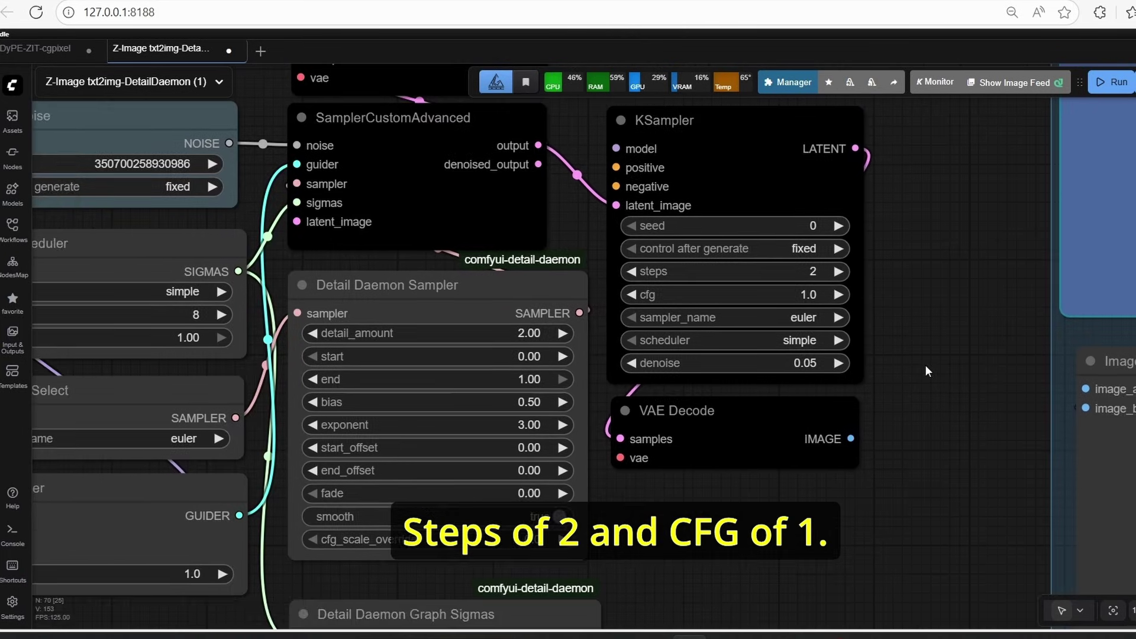
Inspect the parameters of the Detail Daemon Sampler and the Detail Daemon Graph Sigmas node below it.
scroll(926, 365, down, 5)
drag(807, 451, 902, 420)
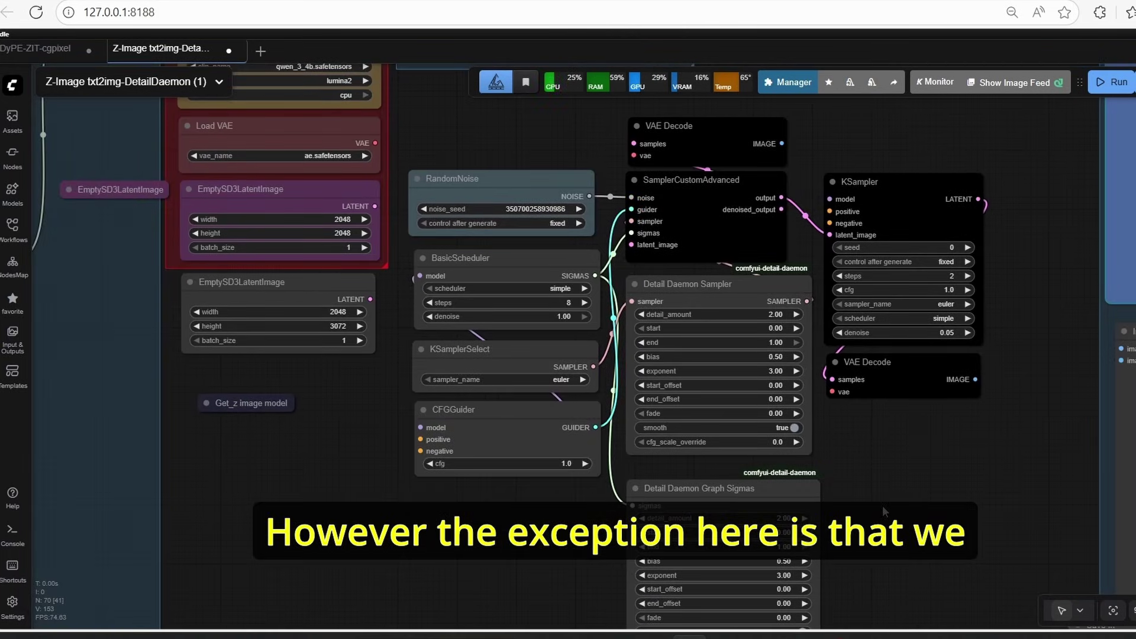
scroll(861, 475, up, 2)
drag(861, 476, 947, 452)
scroll(755, 232, up, 3)
click(747, 231)
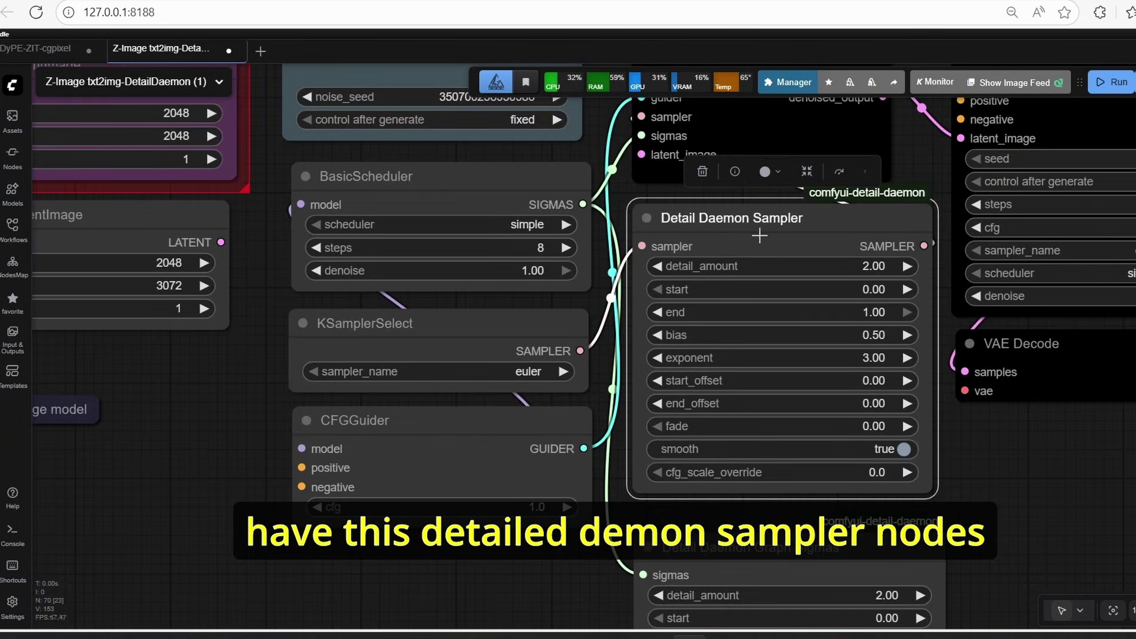
scroll(1006, 488, down, 3)
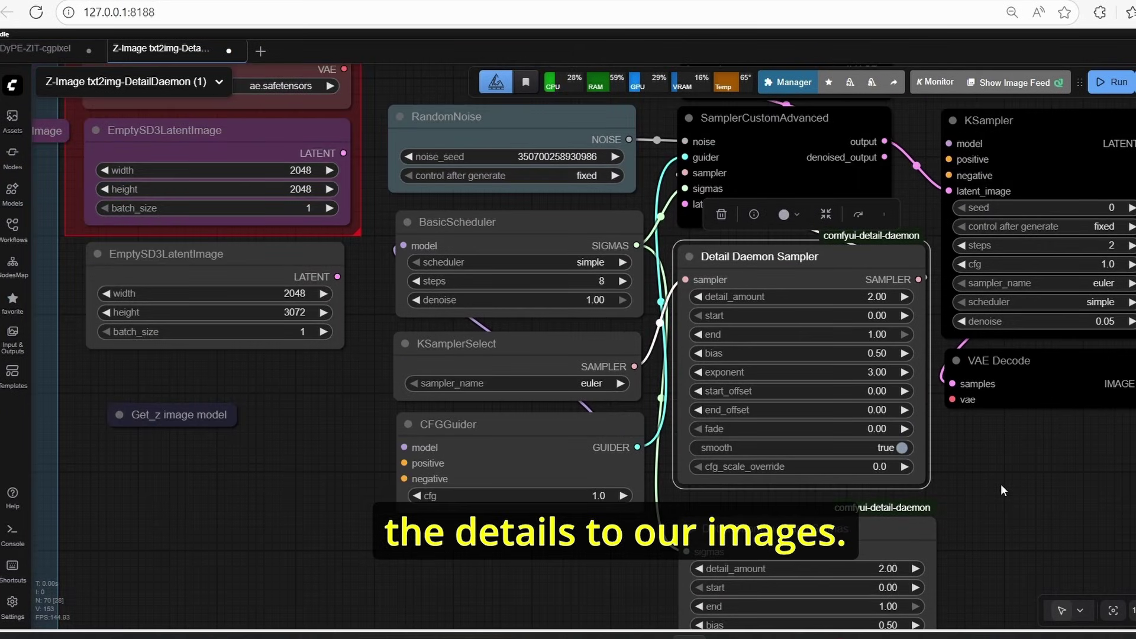
scroll(1002, 490, down, 2)
drag(982, 457, 872, 99)
scroll(766, 175, up, 5)
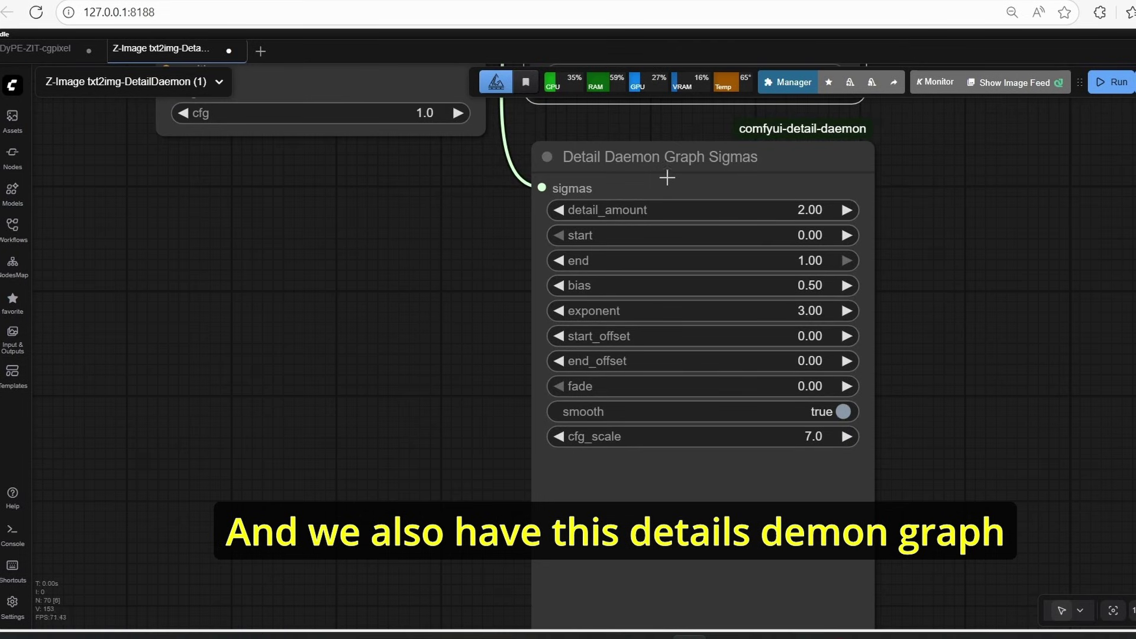
scroll(992, 343, down, 2)
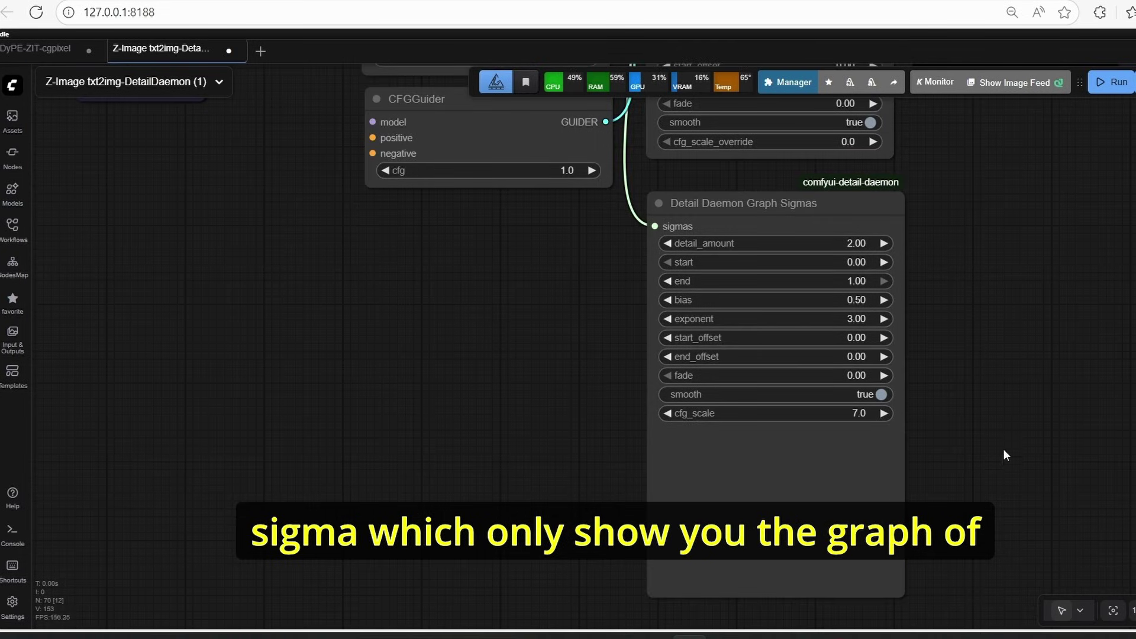
scroll(1013, 453, down, 2)
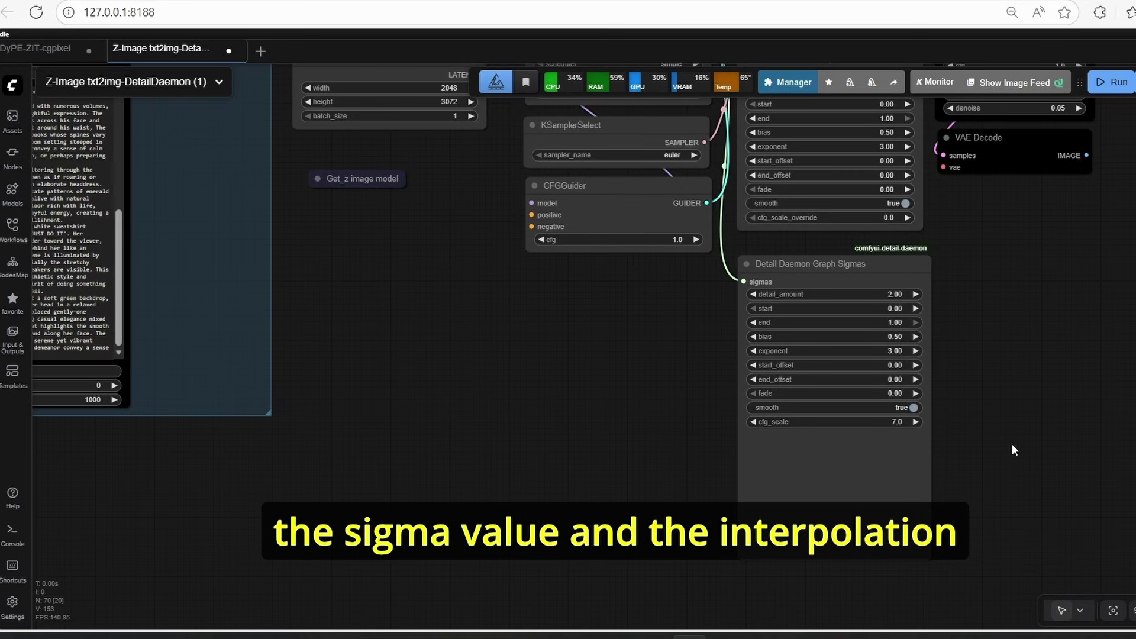
Examine the Detail Daemon Sampler's parameters alongside the optional Detail Daemon Graph Sigmas node.
scroll(988, 332, down, 2)
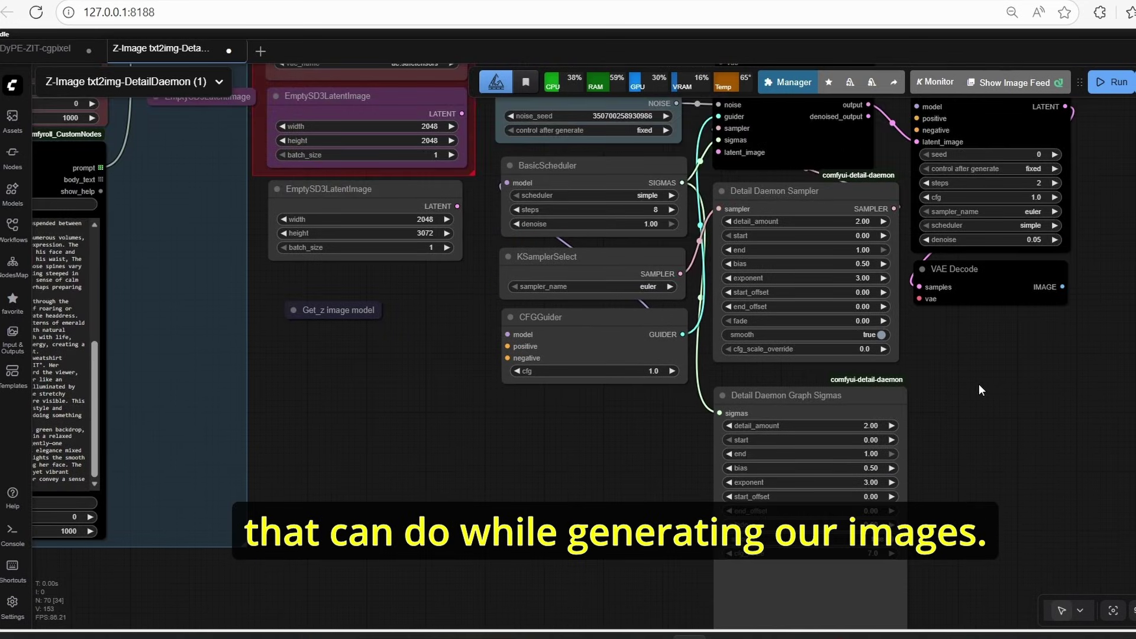
scroll(979, 385, down, 1)
scroll(835, 434, up, 2)
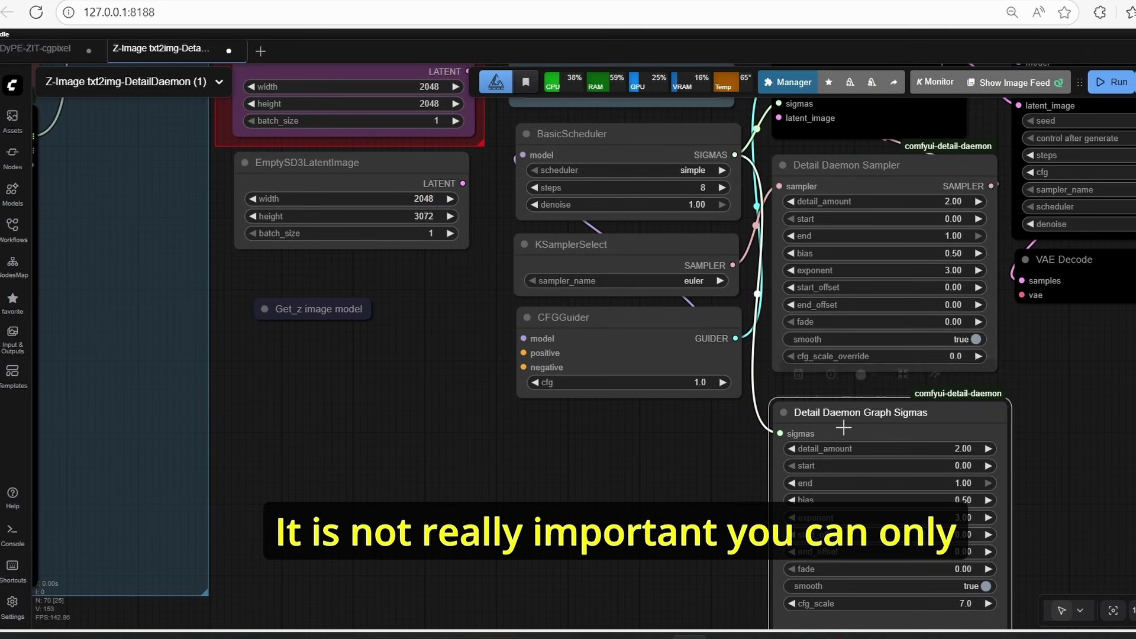
scroll(858, 313, up, 3)
click(859, 311)
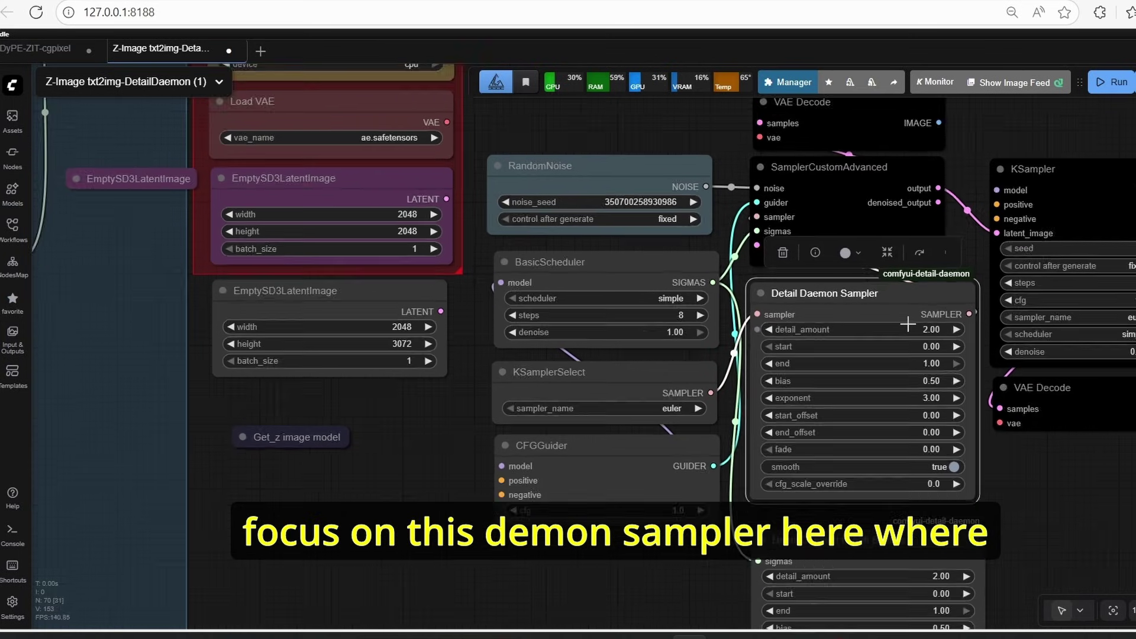
scroll(904, 325, down, 2)
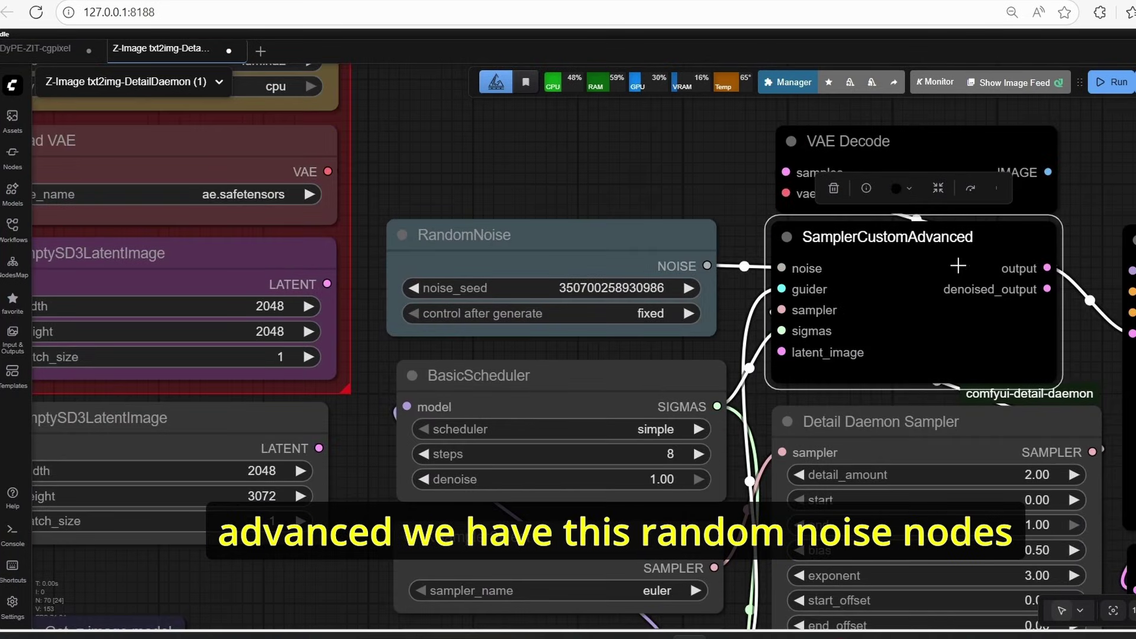
Inspect the RandomNoise seed settings and the BasicScheduler's scheduler, steps and denoise values.
drag(515, 194, 615, 143)
click(656, 190)
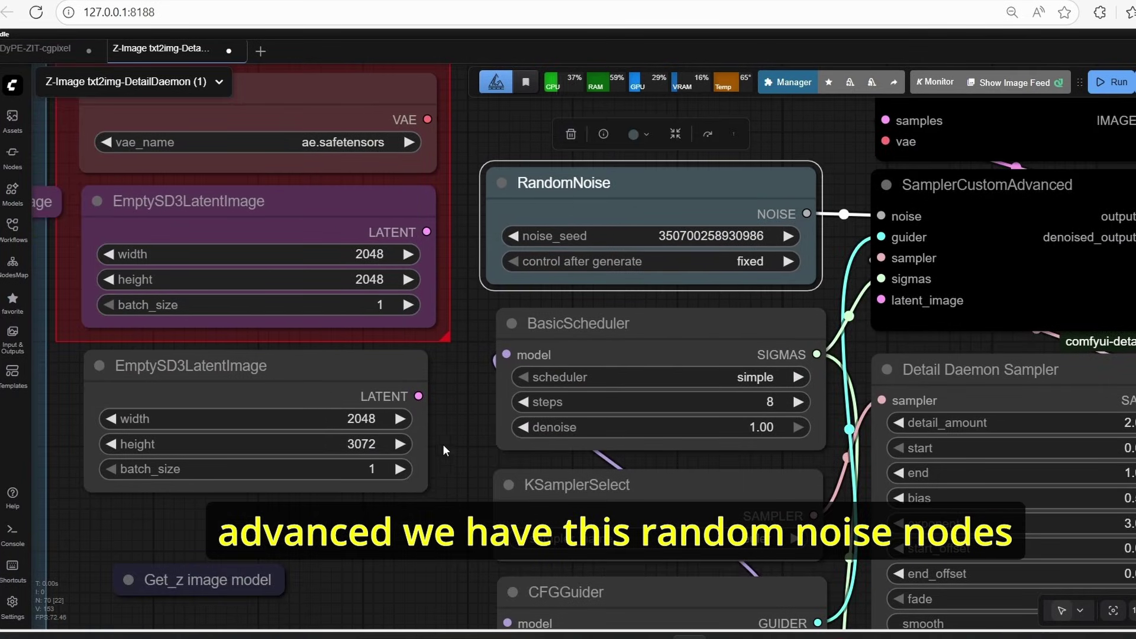
drag(445, 451, 465, 358)
click(699, 230)
scroll(467, 344, up, 1)
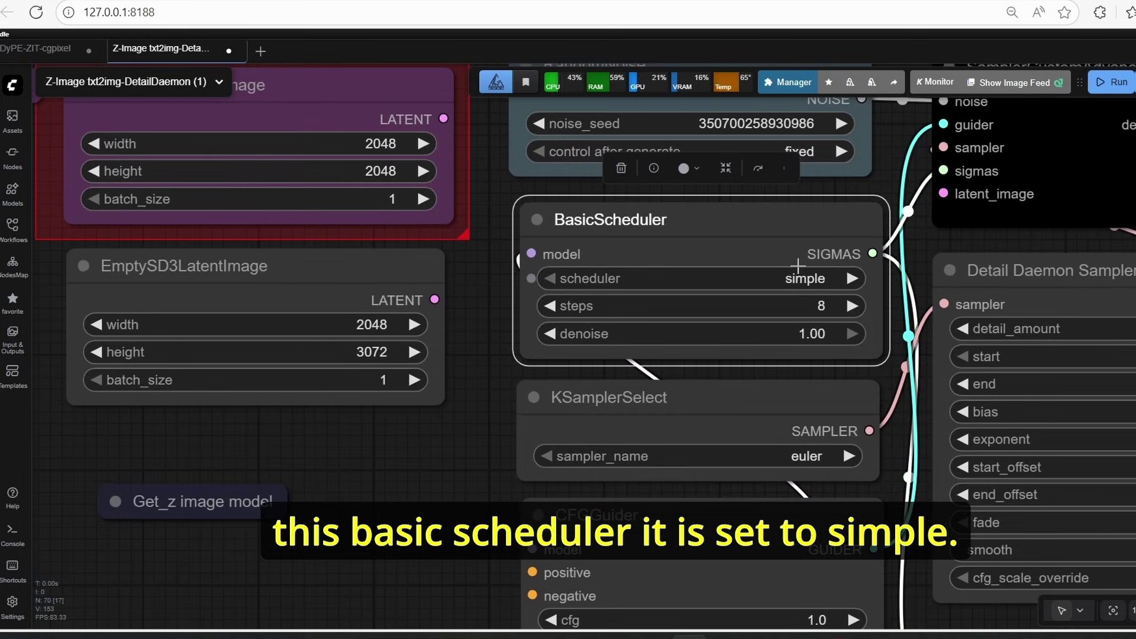
scroll(775, 326, up, 1)
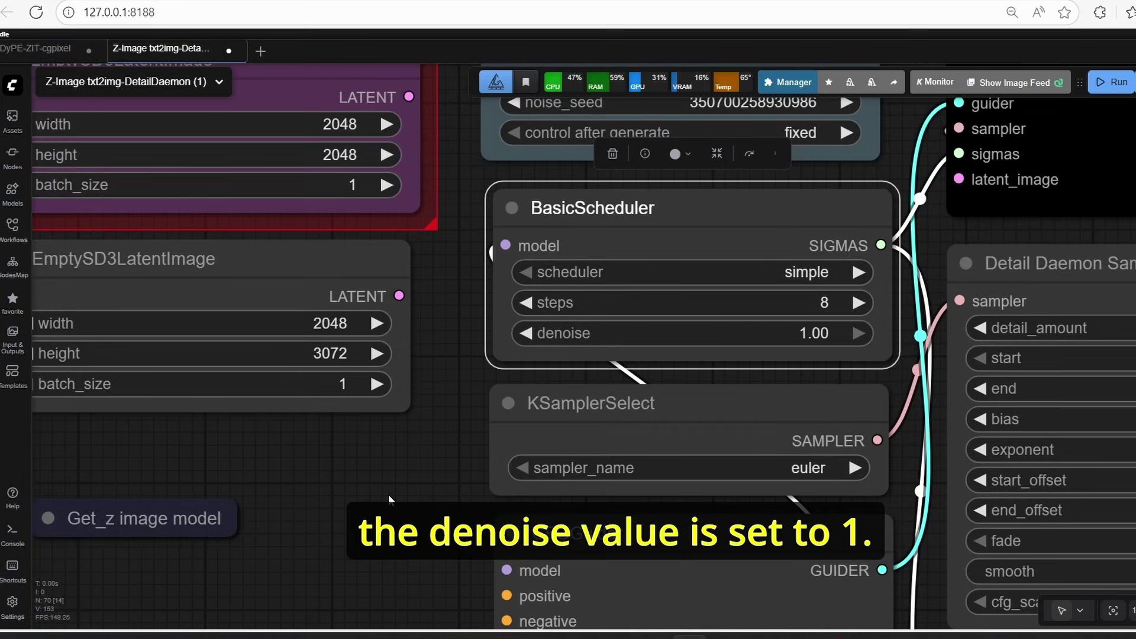
Check the sampler chosen in KSamplerSelect and the CFGGuider's inputs and cfg setting.
drag(390, 499, 429, 355)
click(688, 267)
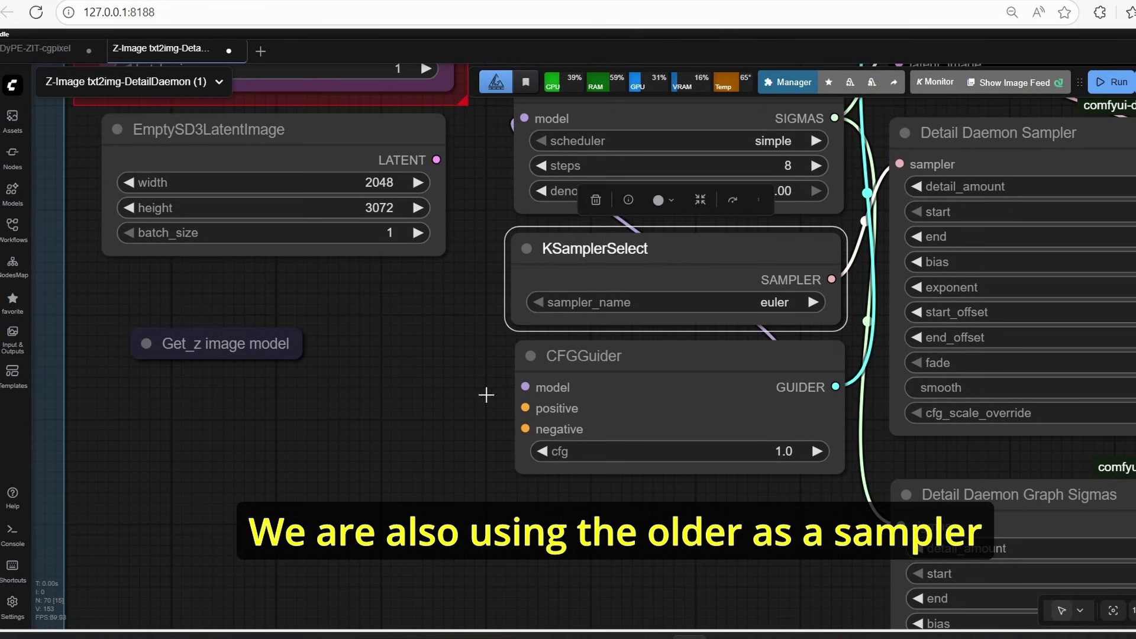
drag(762, 562, 738, 524)
click(579, 338)
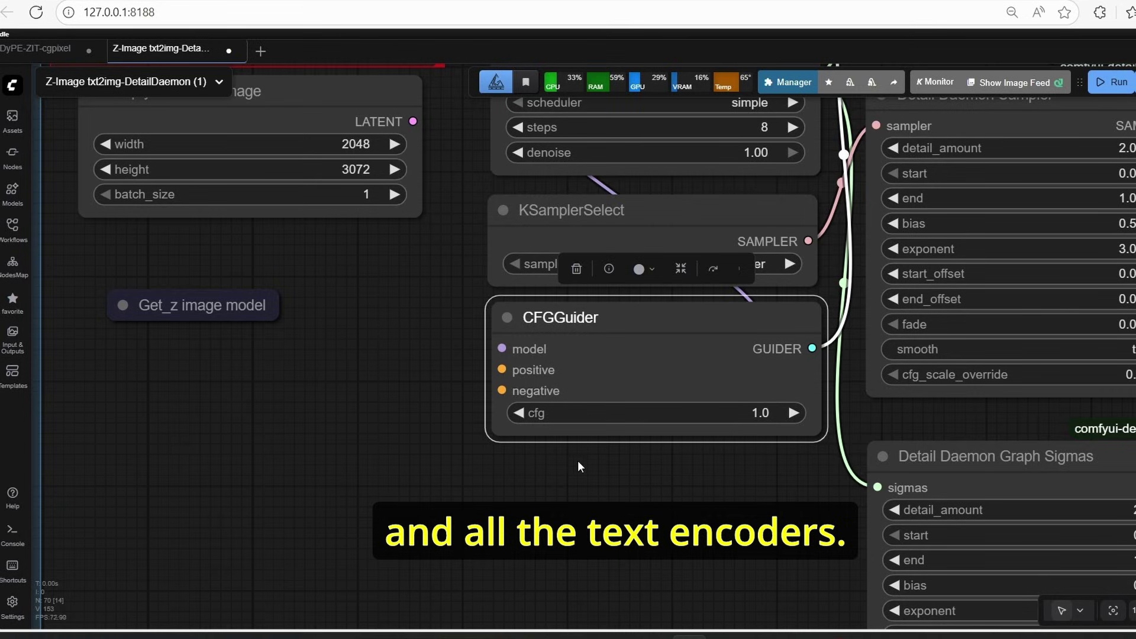
Examine the Image Comparer node and the two Icy Save Image nodes in the RESULTS group.
scroll(580, 458, down, 4)
scroll(592, 476, down, 3)
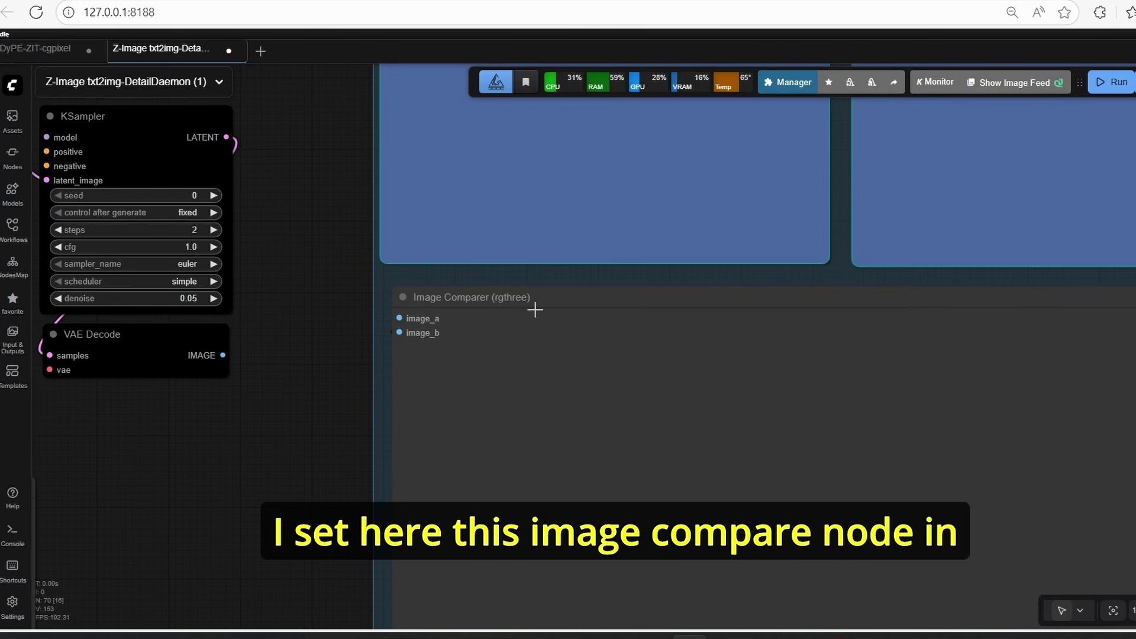
click(540, 309)
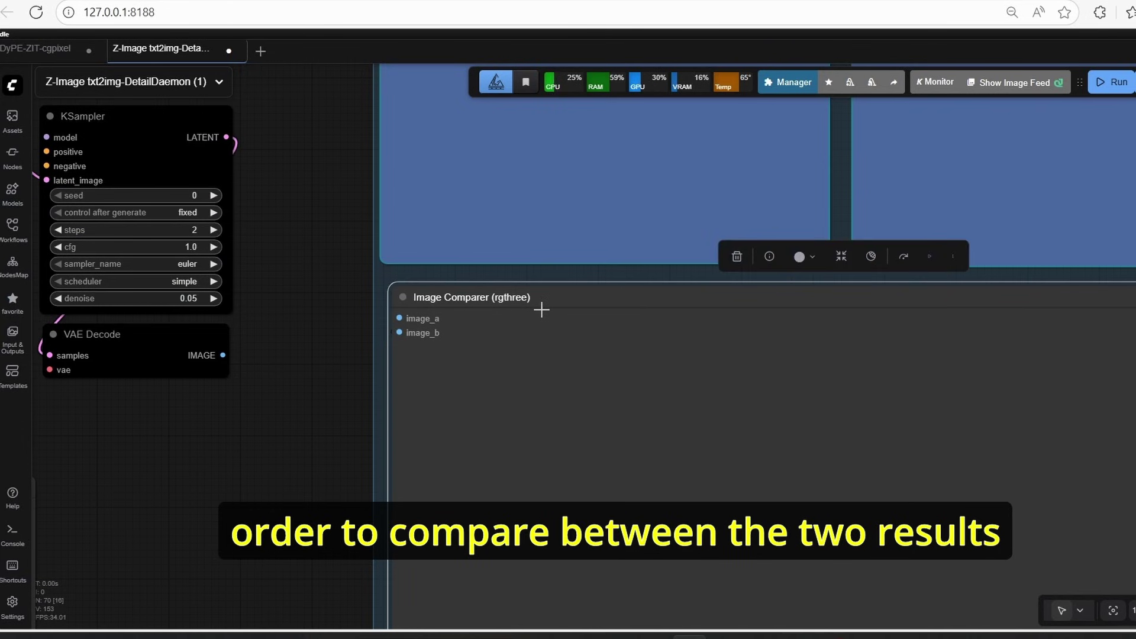
scroll(353, 361, down, 4)
drag(353, 361, 423, 364)
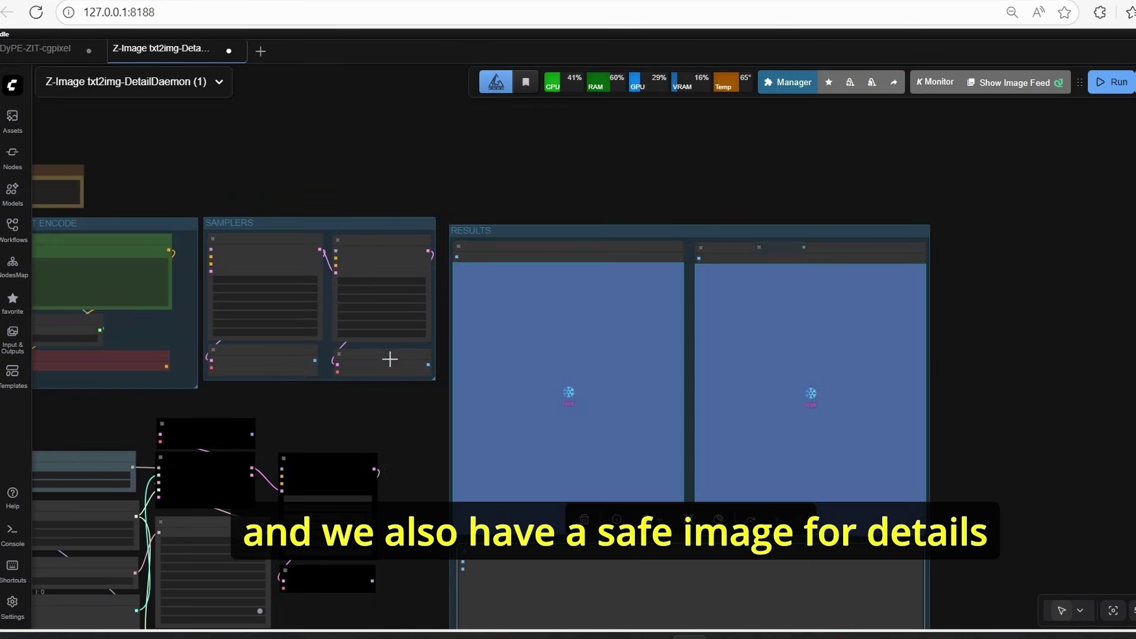
scroll(532, 244, up, 6)
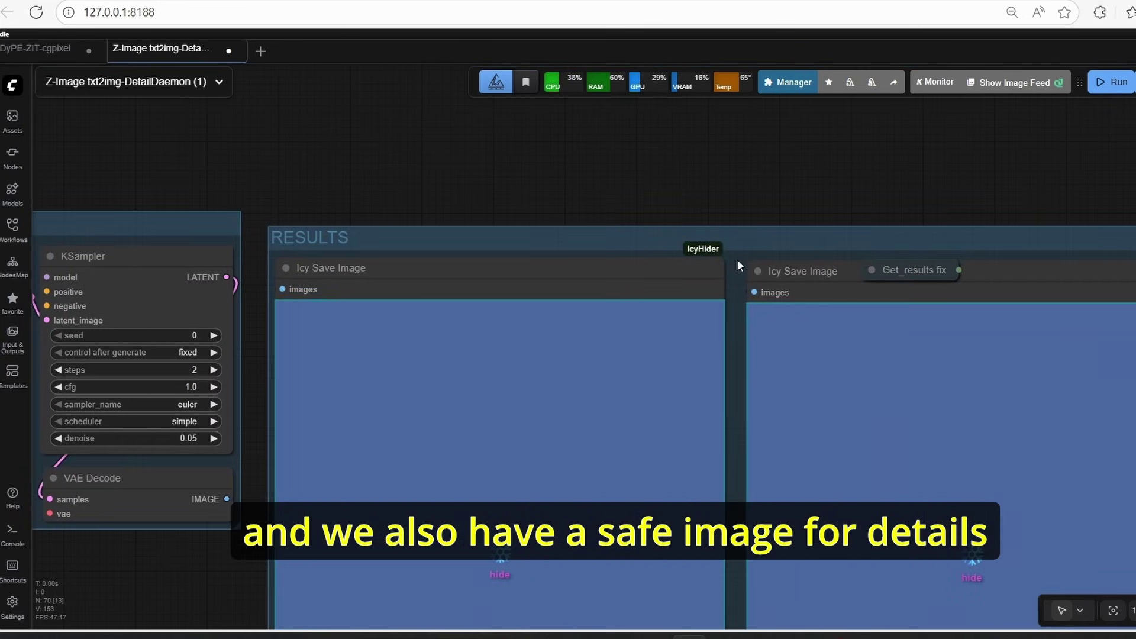
click(822, 285)
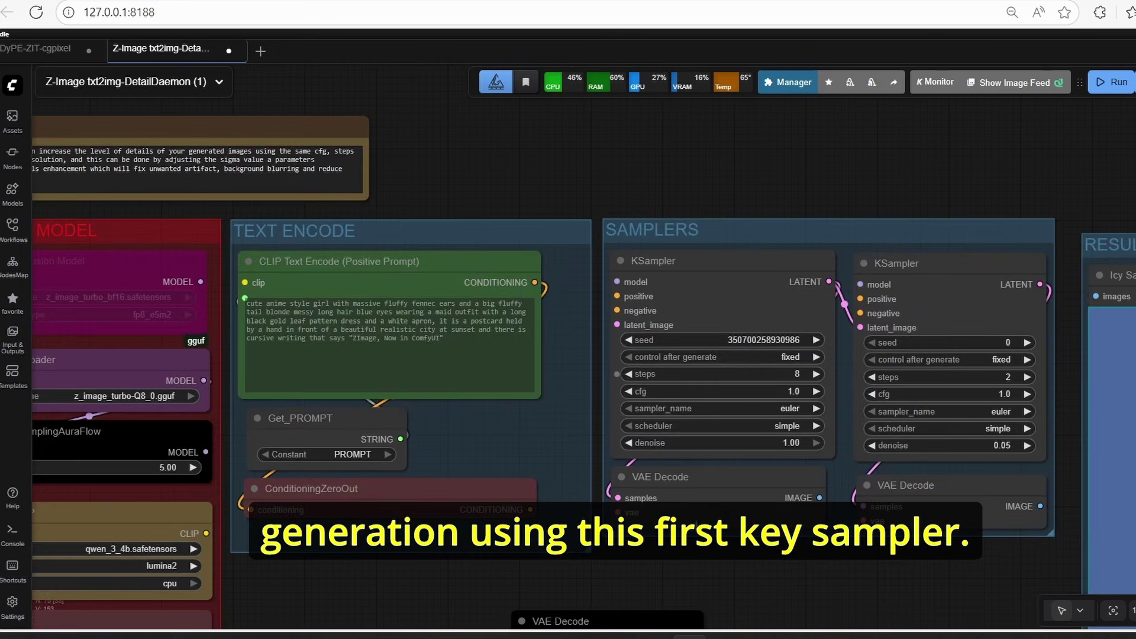
Review the executed workflow and read the portrait prompt in the CLIP Text Encode (Positive Prompt) node.
scroll(952, 357, down, 8)
drag(975, 460, 716, 329)
scroll(627, 321, up, 4)
drag(627, 319, 786, 326)
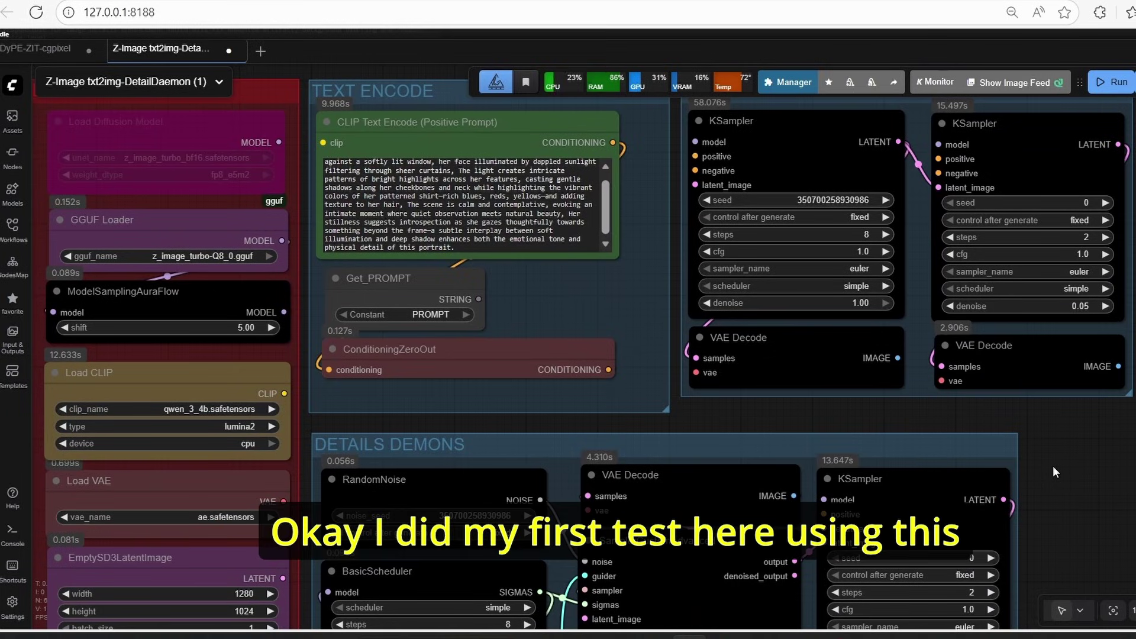
scroll(1053, 467, down, 2)
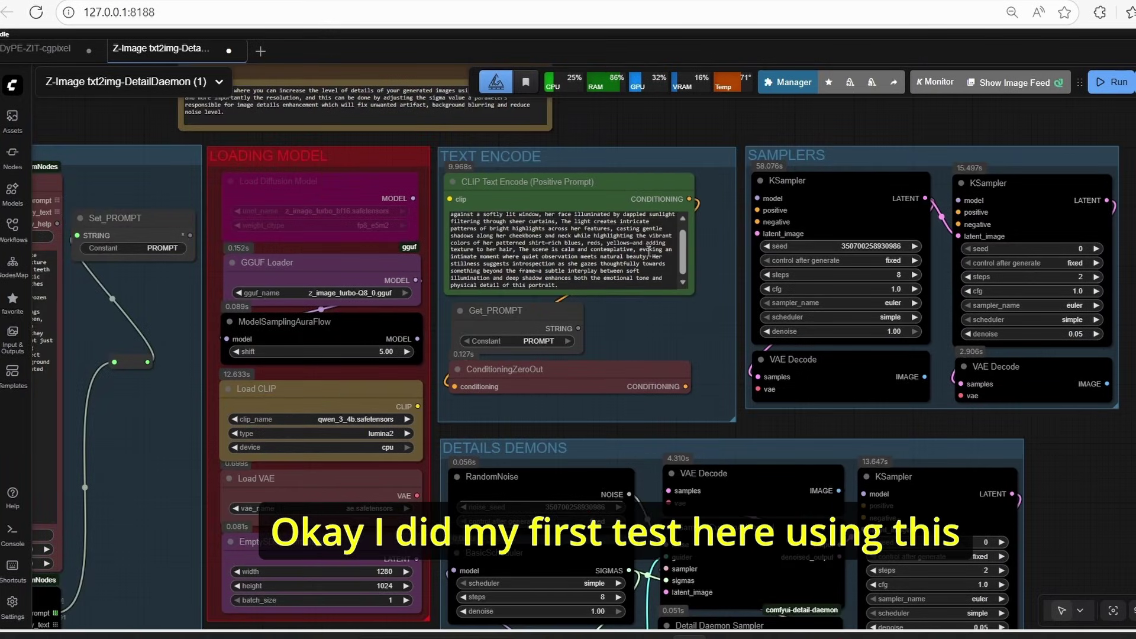
drag(979, 435, 837, 442)
scroll(343, 256, up, 6)
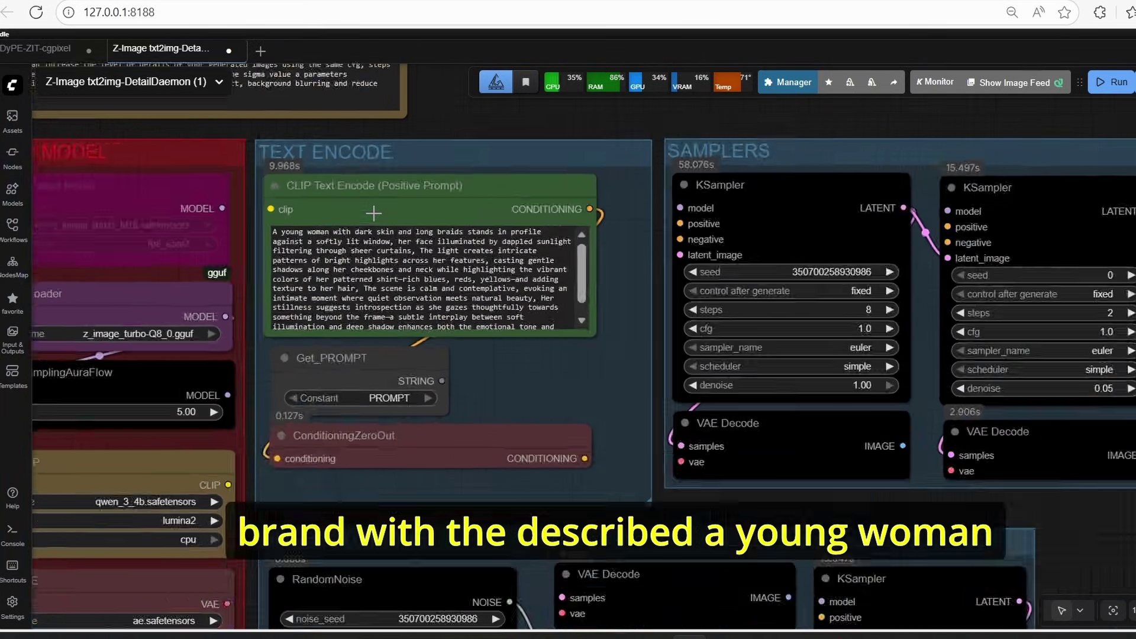
scroll(559, 344, down, 1)
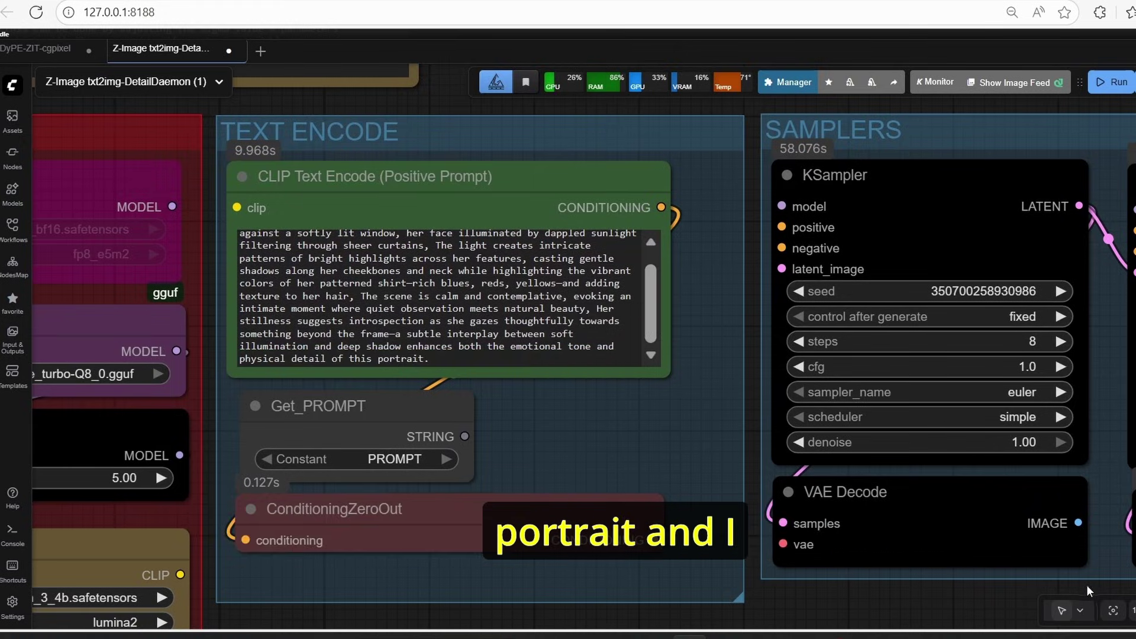
View the generated portraits in the RESULTS group and examine the ComfyUI normal image closely.
scroll(947, 579, down, 5)
drag(1015, 591, 718, 556)
drag(1128, 195, 256, 222)
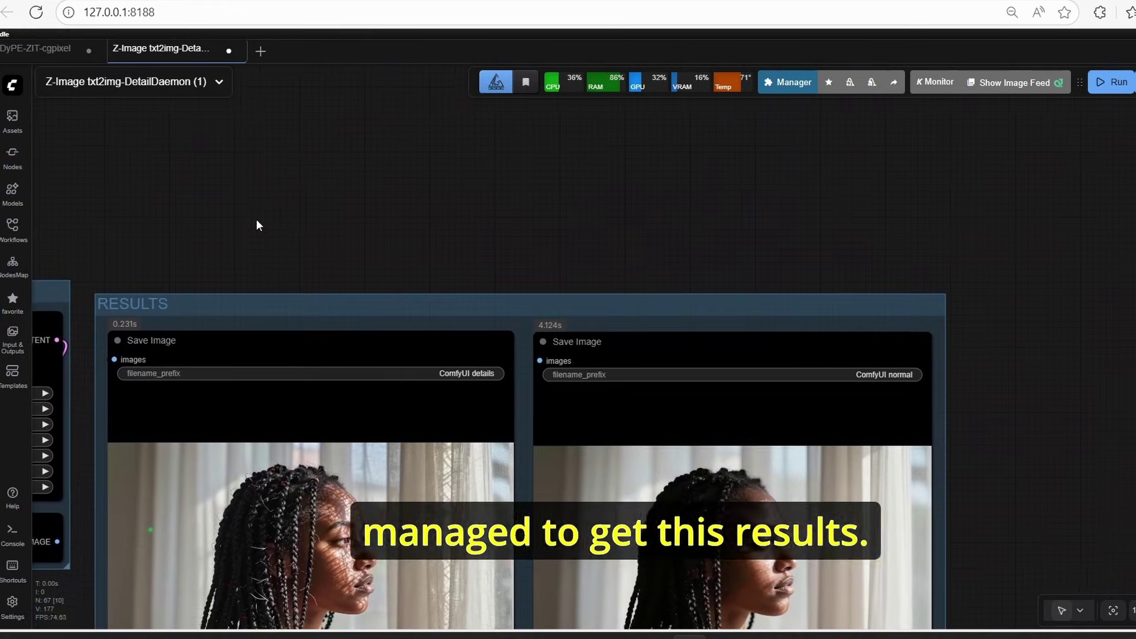
scroll(1042, 556, up, 5)
drag(1041, 557, 993, 350)
scroll(993, 354, down, 1)
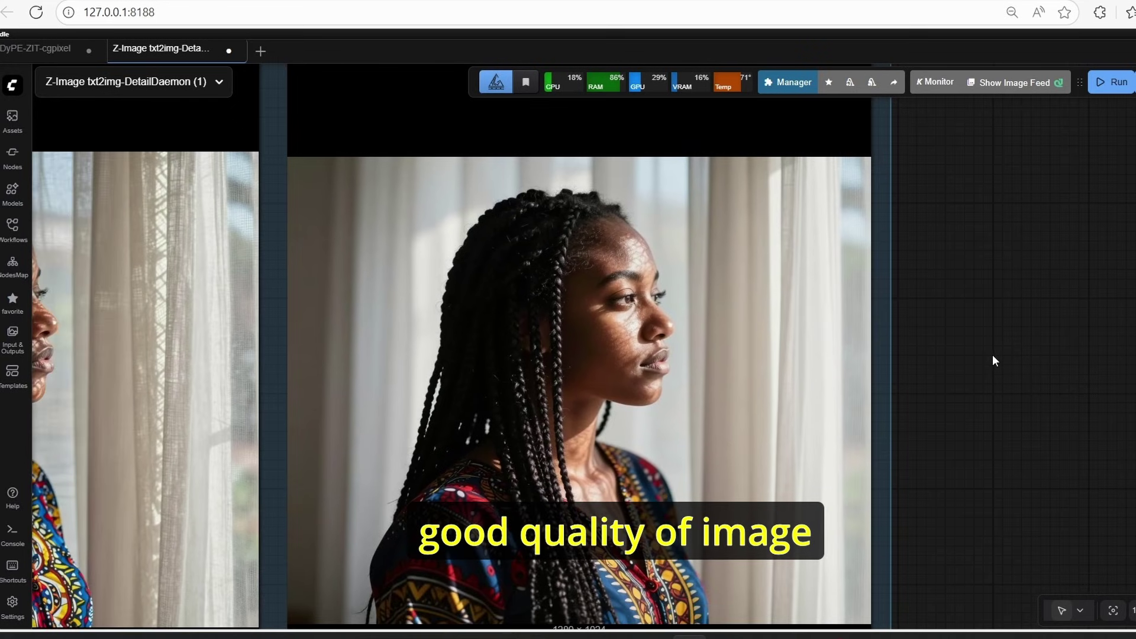
Examine the level of detail in the ComfyUI details portrait against the normal version.
scroll(993, 354, down, 1)
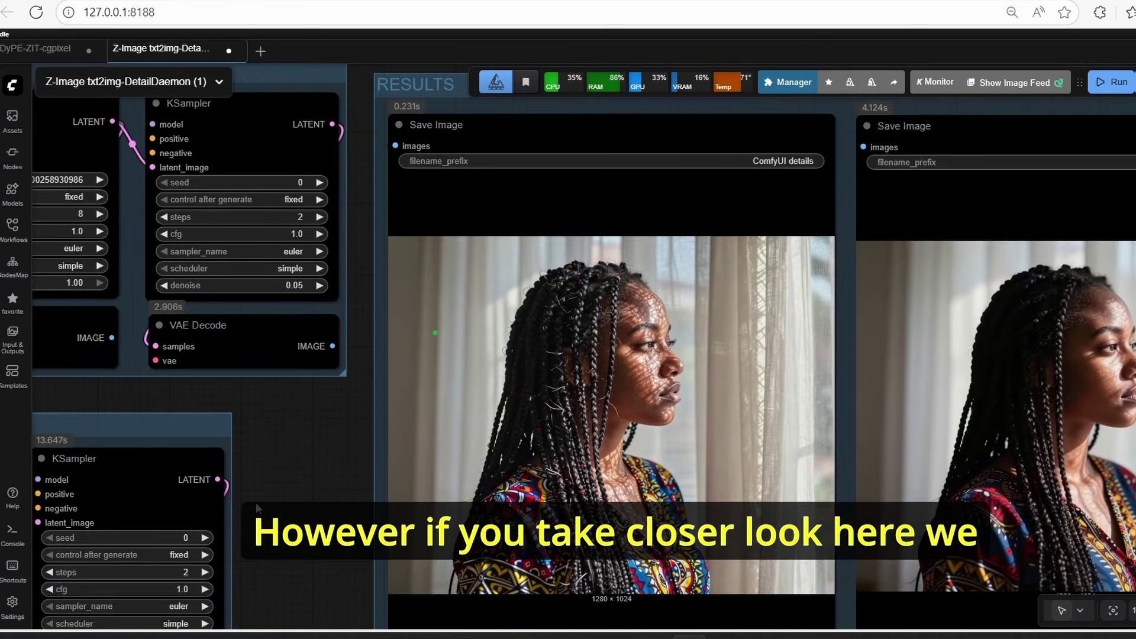
scroll(266, 491, up, 4)
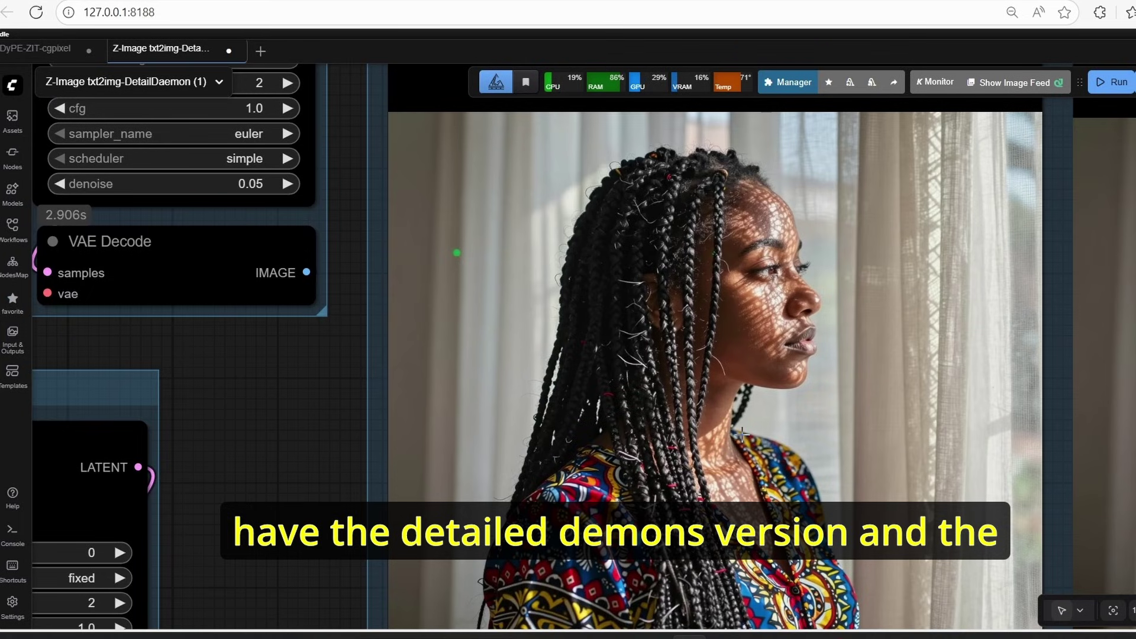
drag(343, 473, 277, 442)
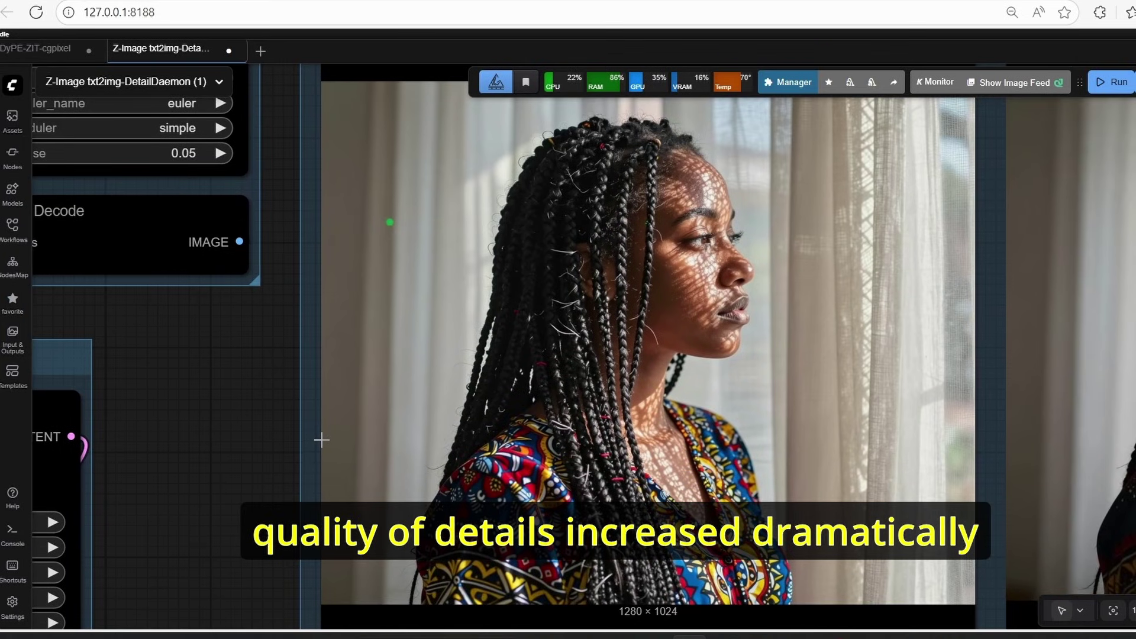
scroll(746, 395, down, 2)
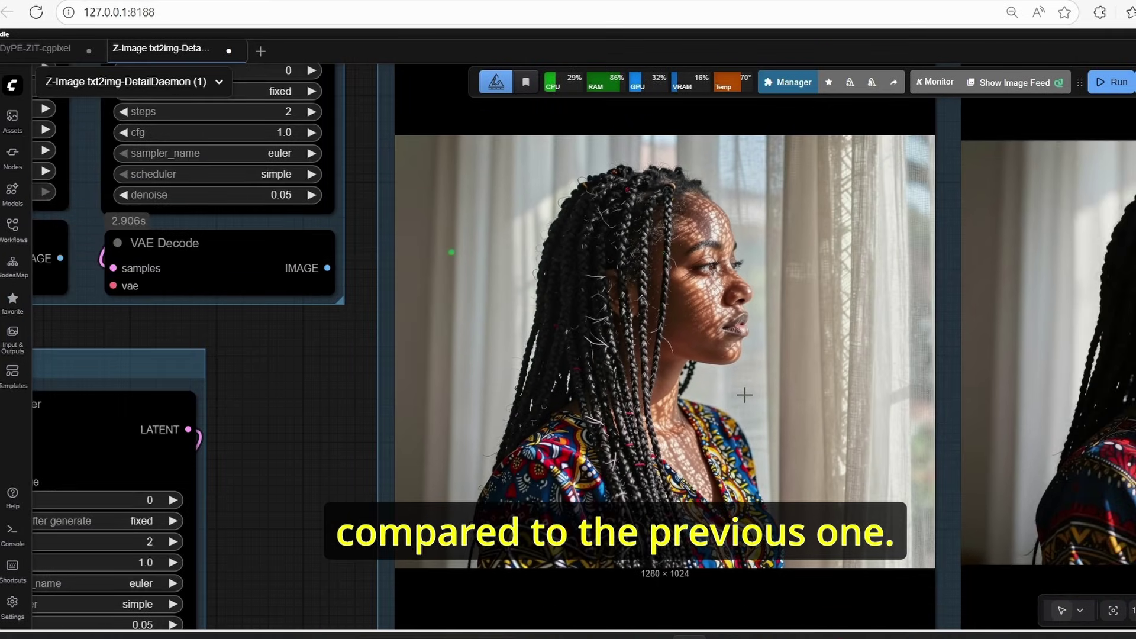
scroll(746, 395, up, 2)
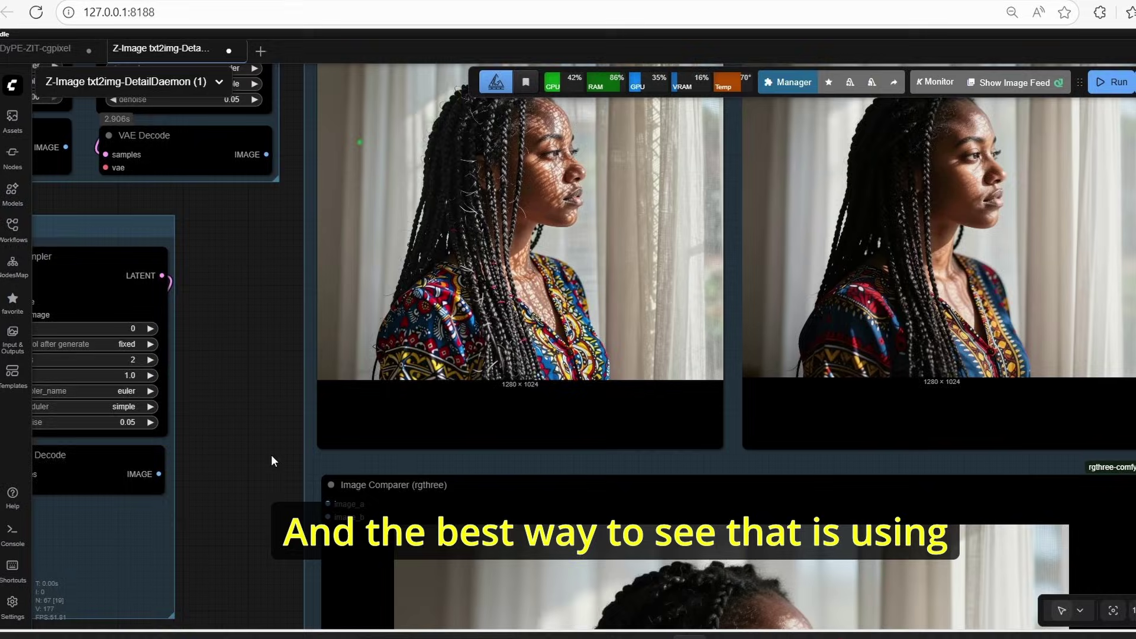
Compare the two portraits in the Image Comparer, checking the shadows over the woman's face.
drag(272, 456, 344, 158)
scroll(335, 192, down, 6)
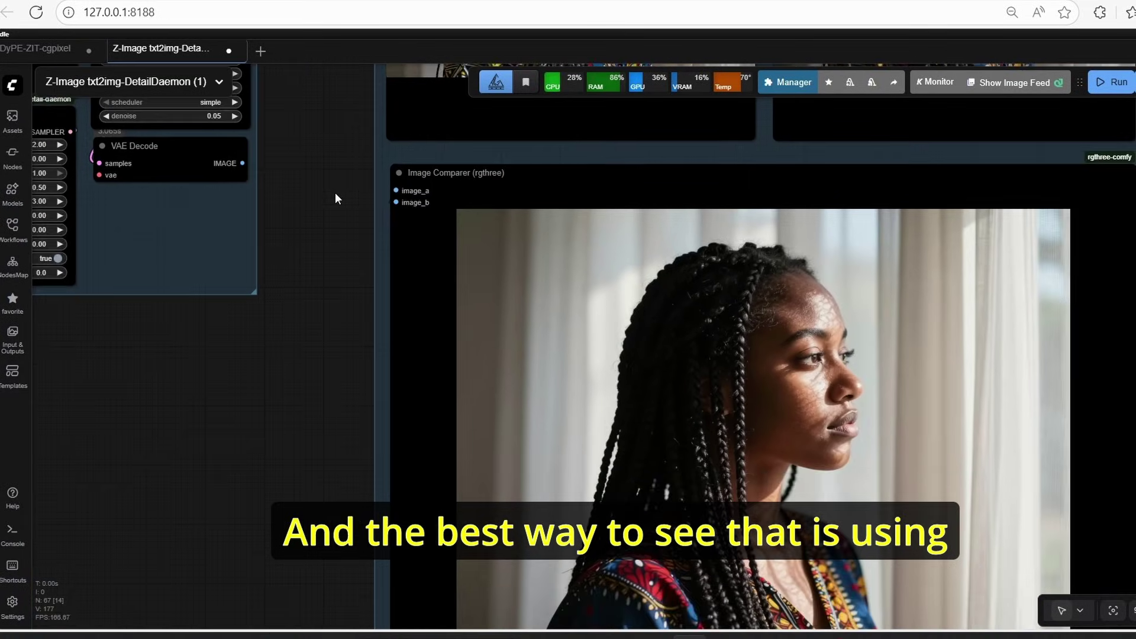
scroll(323, 292, up, 3)
scroll(325, 296, up, 2)
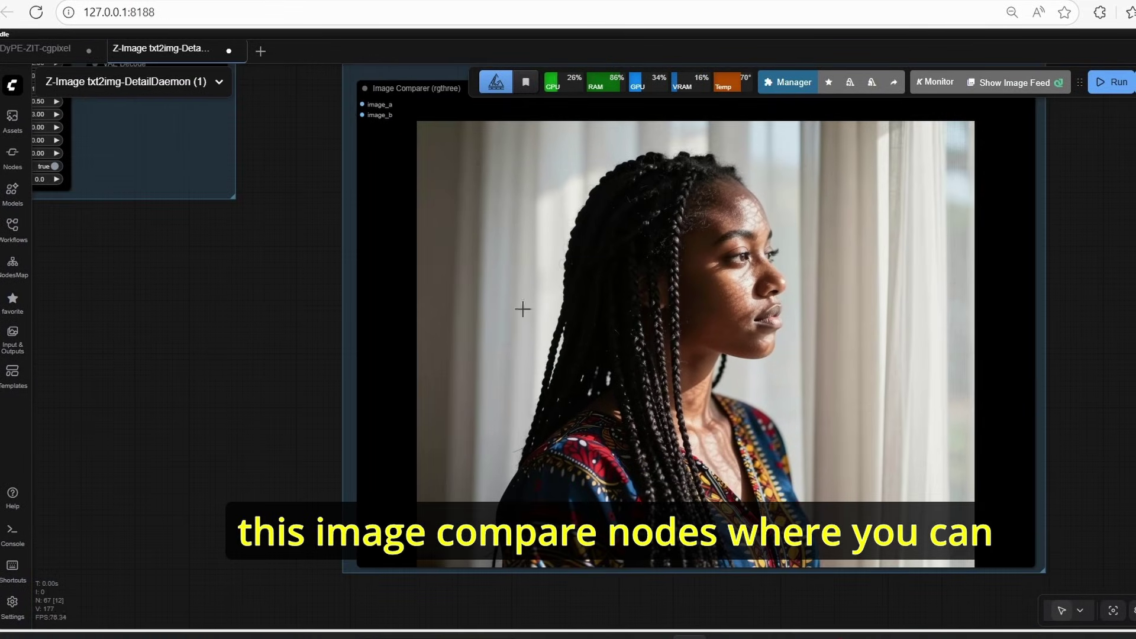
scroll(826, 312, up, 4)
scroll(918, 319, down, 4)
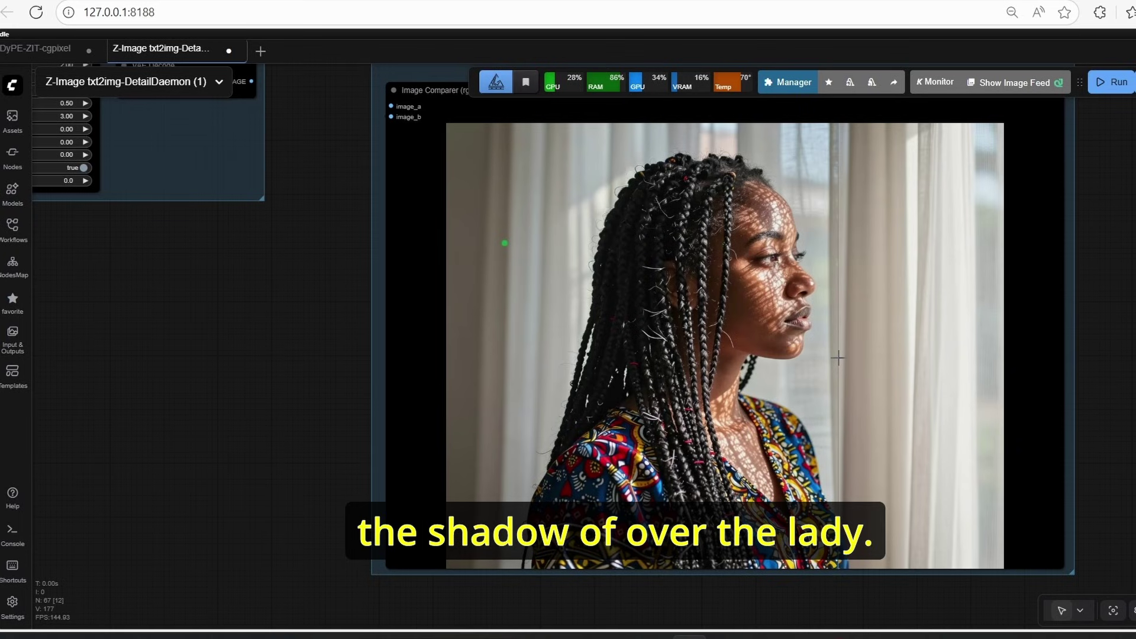
Inspect the compared portraits' background, hair and clothing up close, including the green dot on the backdrop.
scroll(839, 357, up, 2)
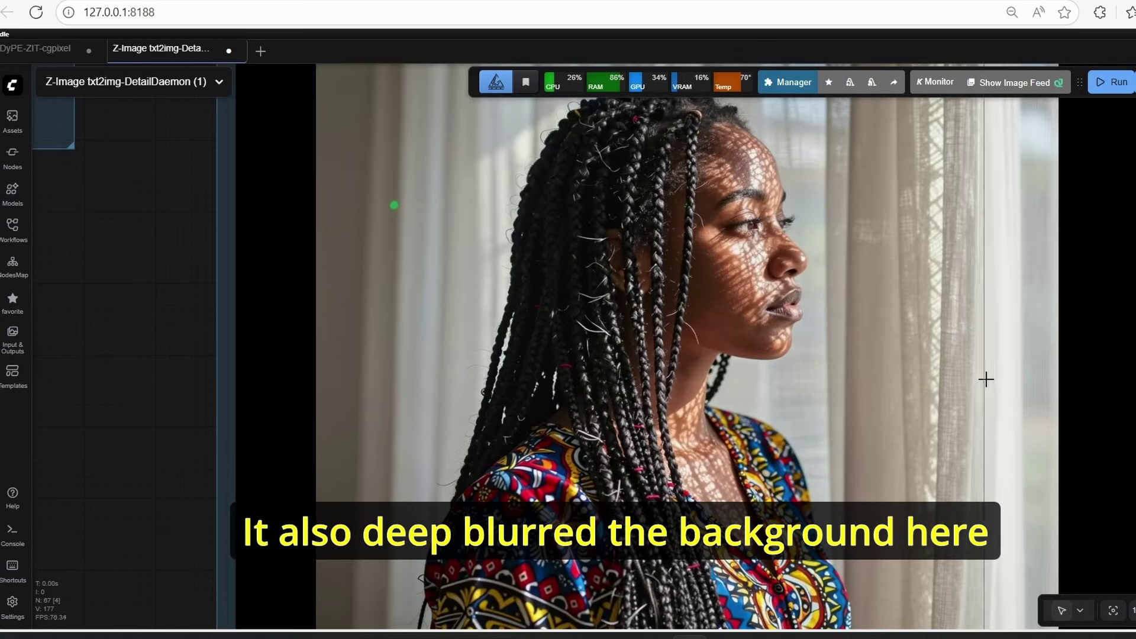
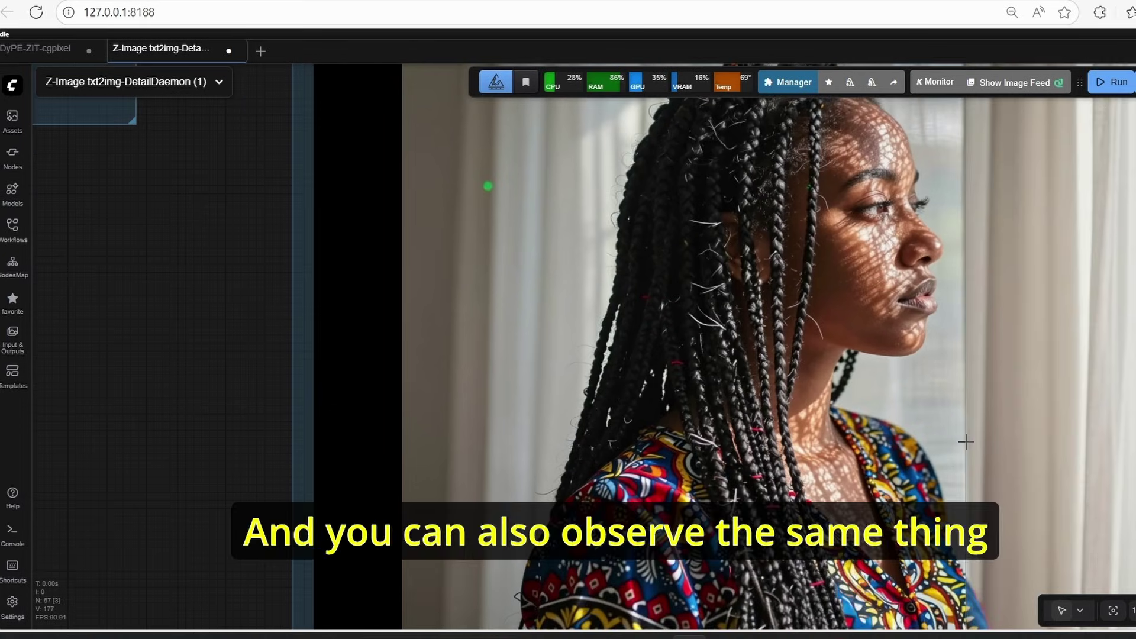
scroll(966, 442, down, 1)
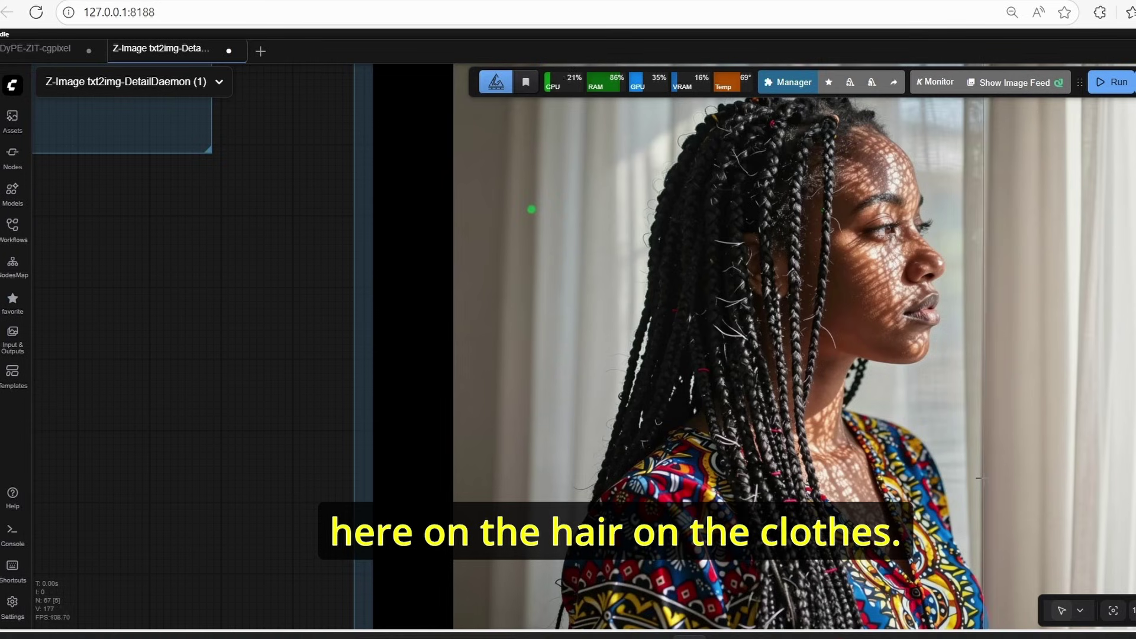
scroll(987, 450, up, 3)
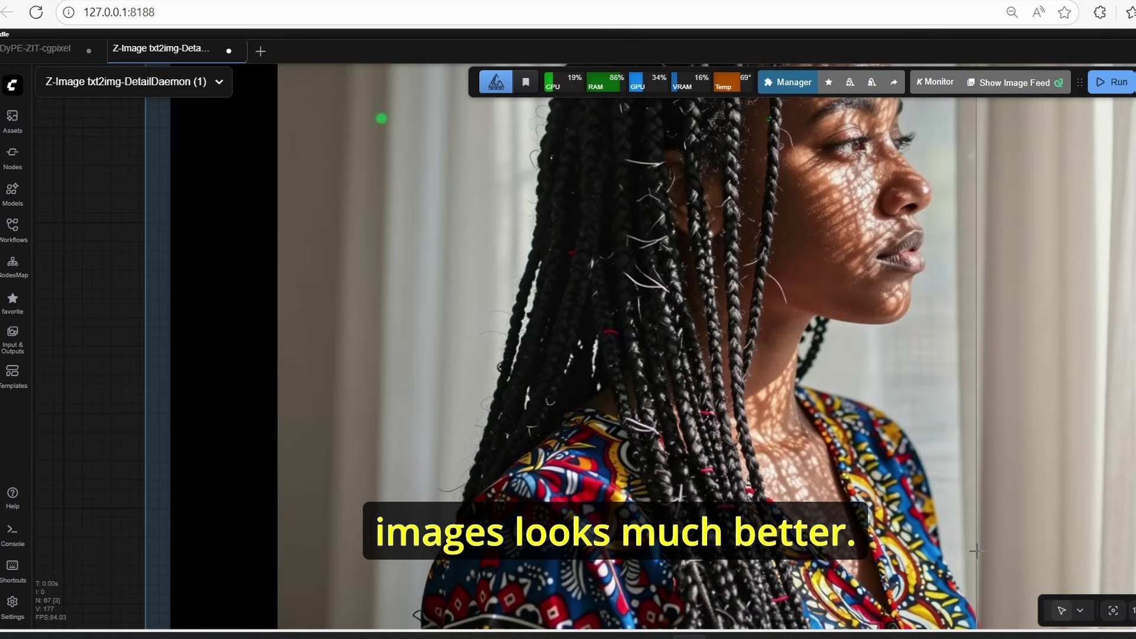
scroll(976, 552, down, 3)
scroll(976, 551, down, 1)
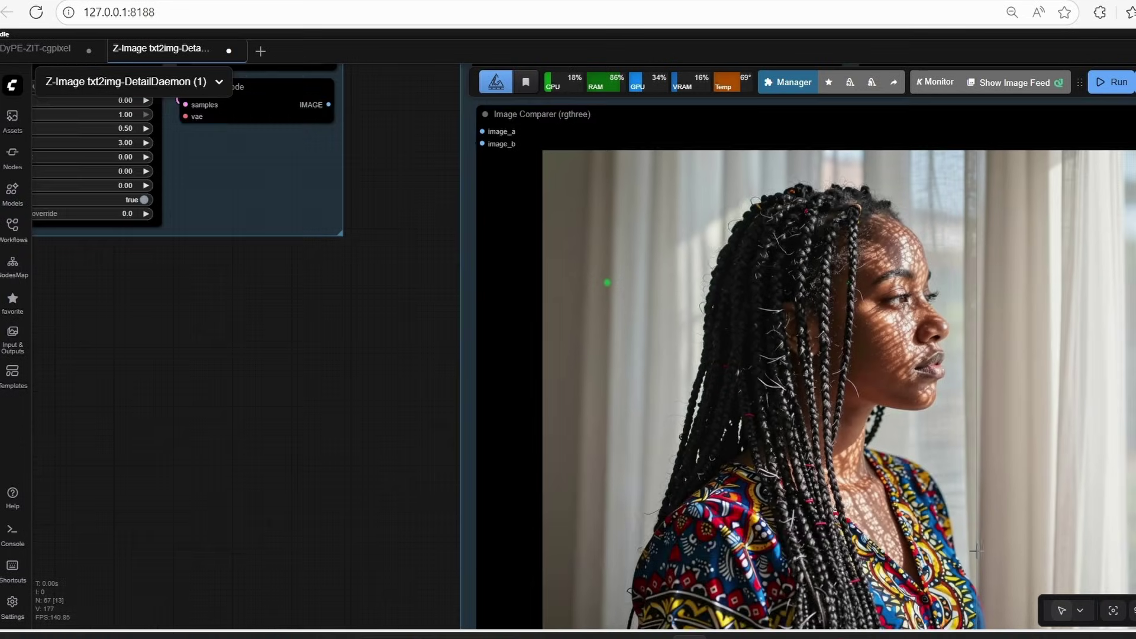
scroll(444, 319, up, 5)
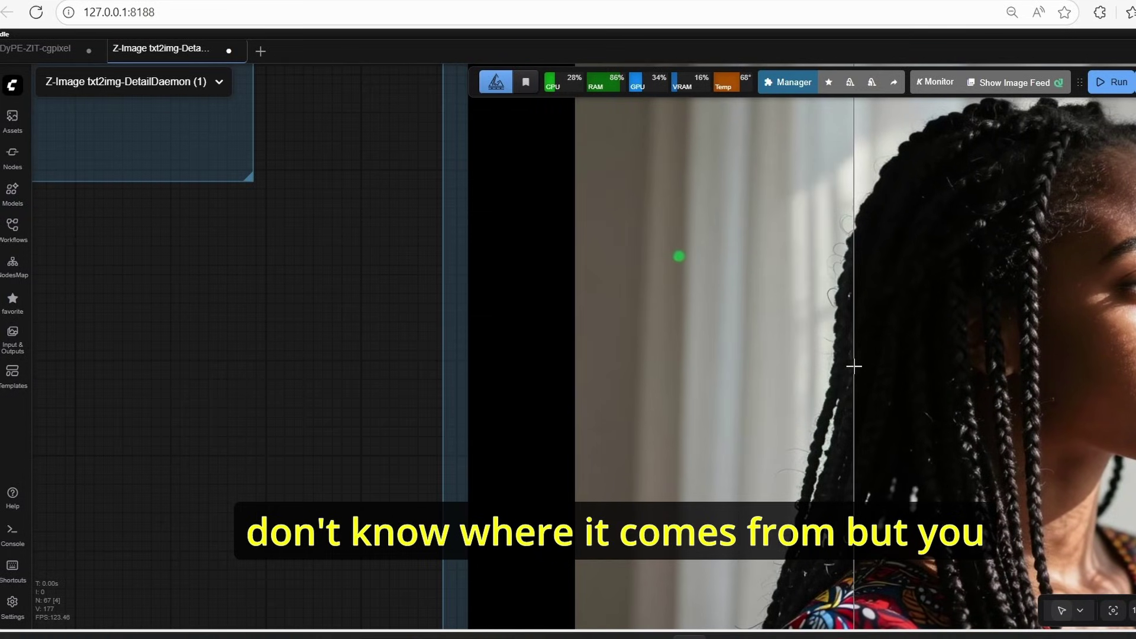
scroll(854, 366, down, 4)
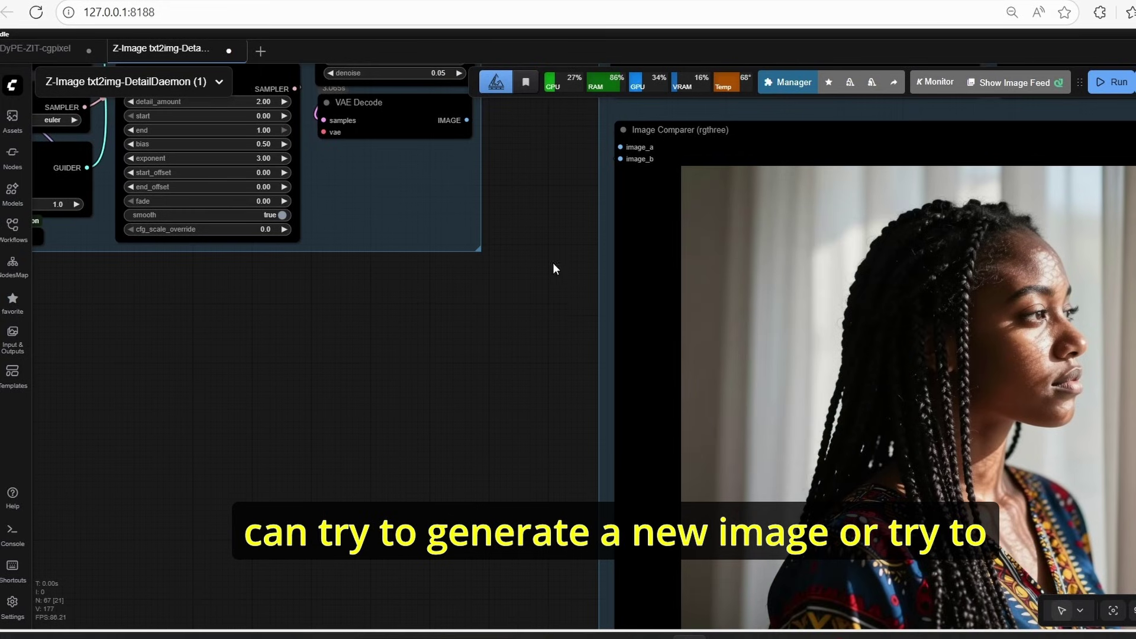
Examine the noise_seed and control after generate settings of the RandomNoise node in the DETAILS DEMONS group.
drag(477, 127, 747, 487)
scroll(748, 437, up, 4)
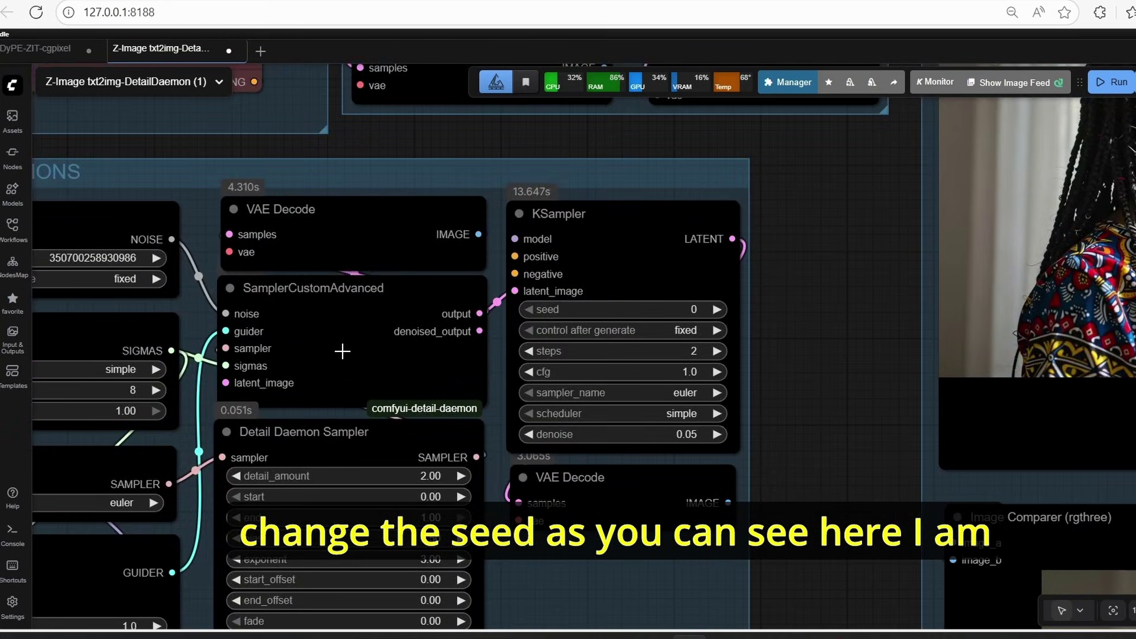
drag(198, 305, 632, 422)
click(474, 353)
scroll(474, 355, up, 6)
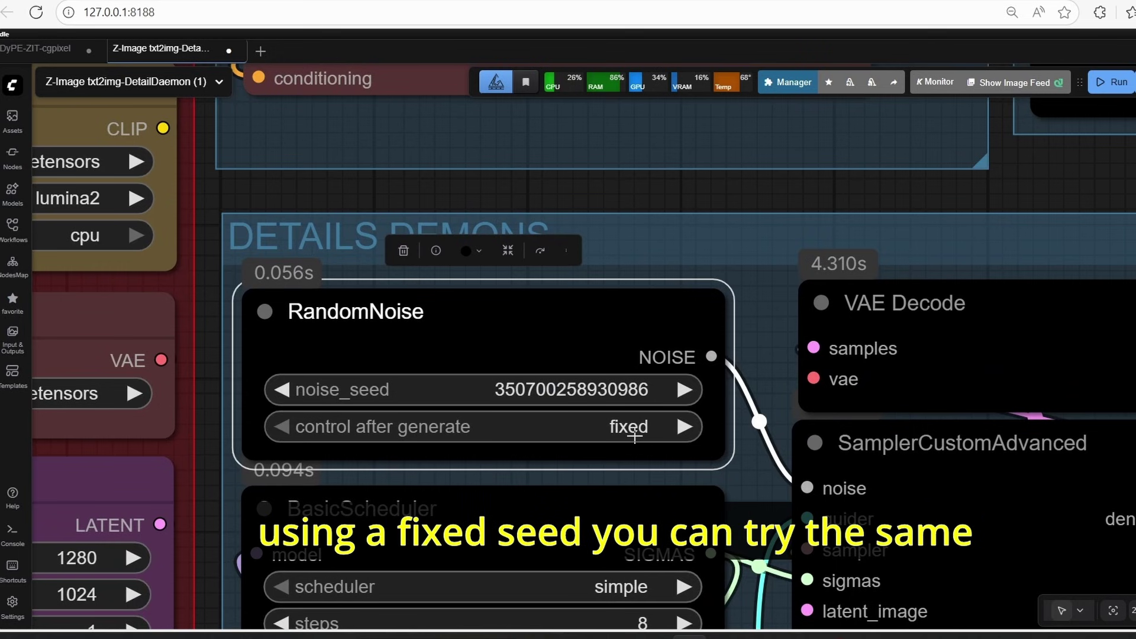
scroll(605, 458, down, 5)
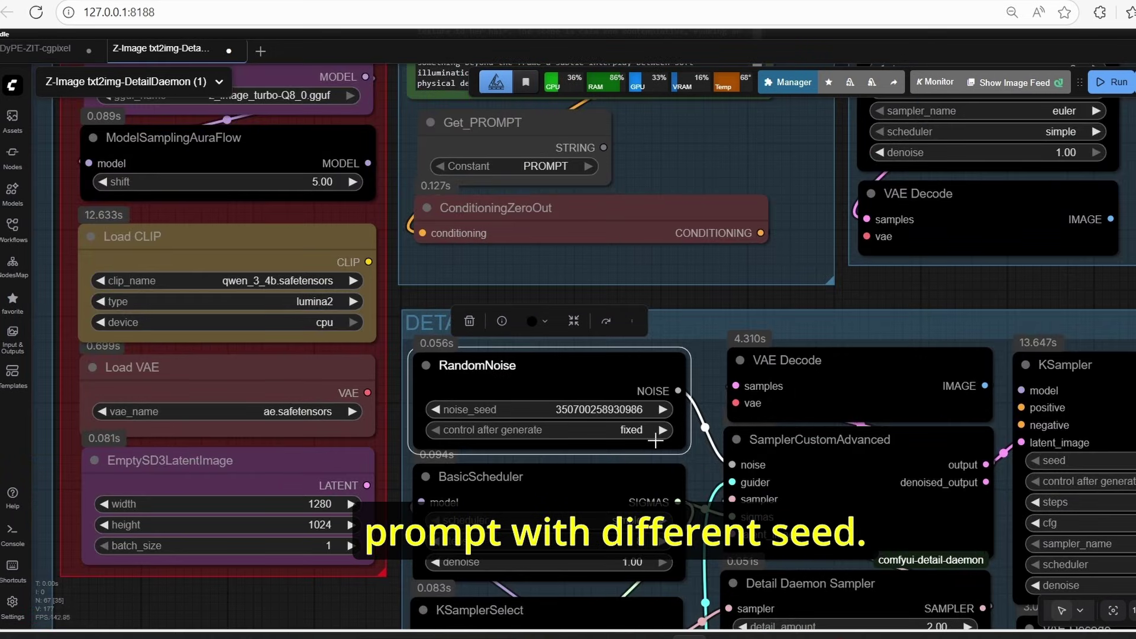
Return to the portrait in the Image Comparer and check the green dot on its backdrop.
scroll(674, 453, down, 5)
scroll(456, 567, up, 3)
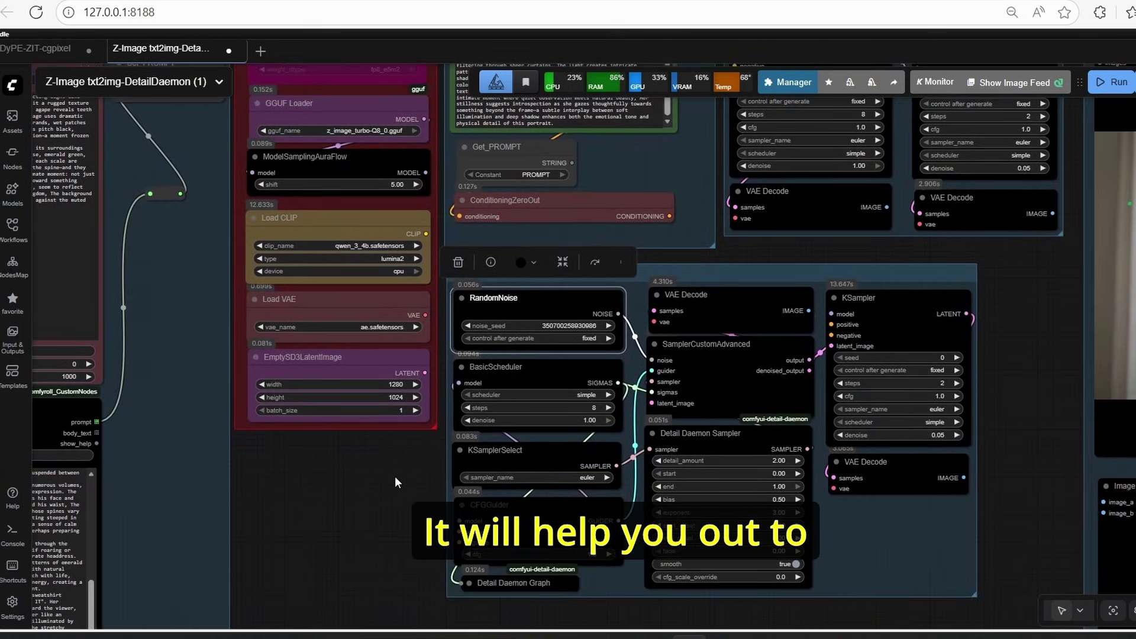
drag(395, 477, 218, 376)
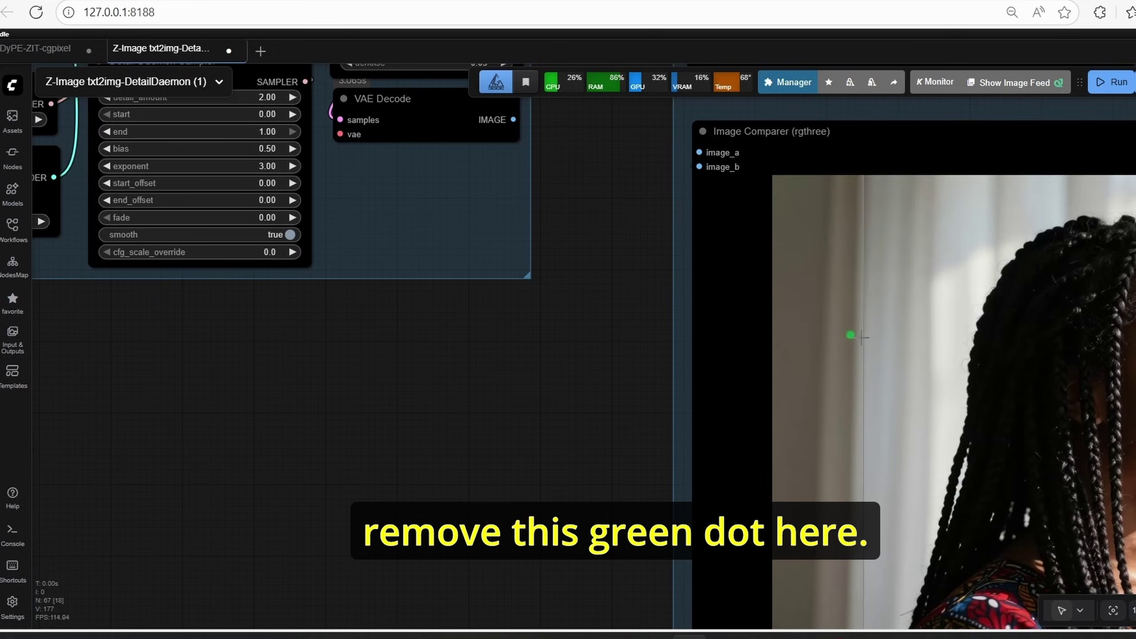
scroll(698, 394, down, 3)
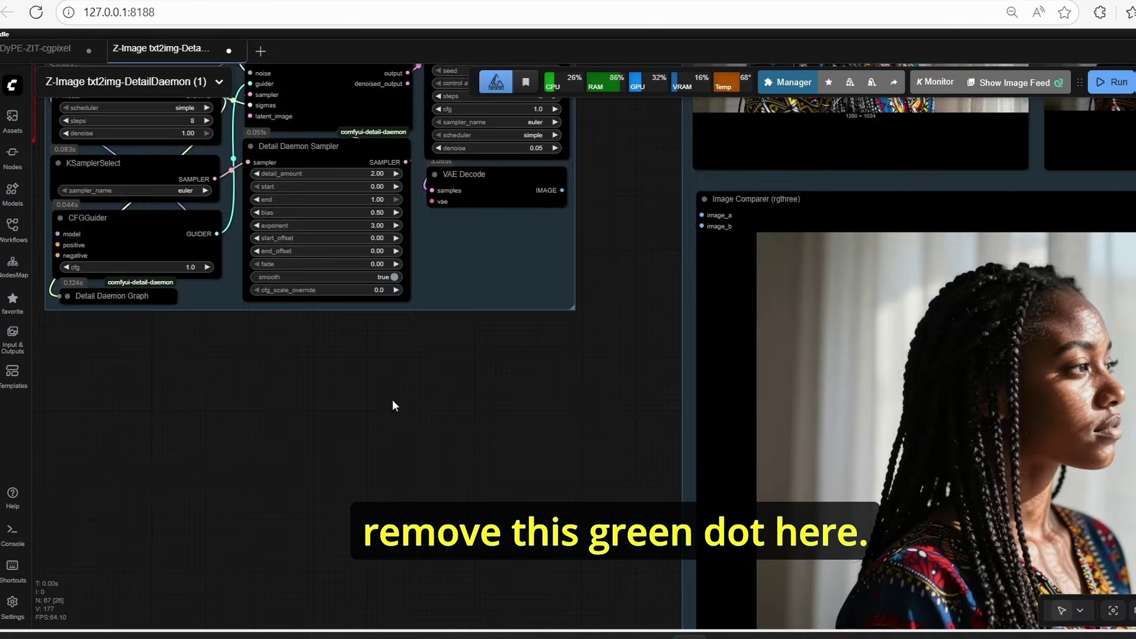
Review the Detail Daemon Sampler node's parameters, focusing on detail_amount.
drag(270, 367, 652, 523)
scroll(814, 418, up, 7)
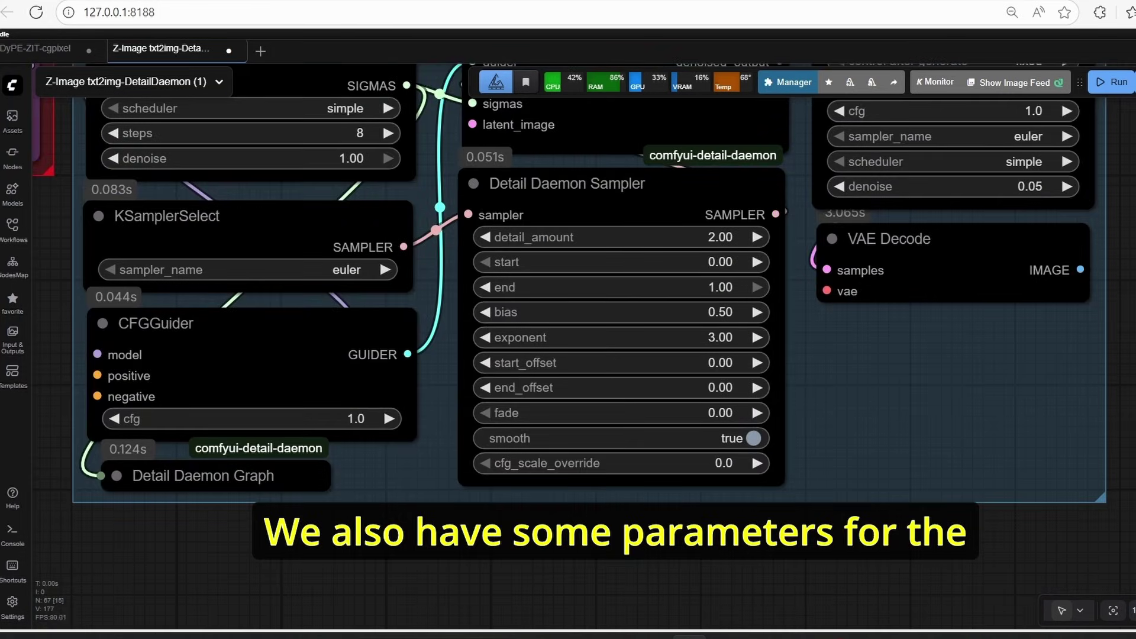
drag(679, 166, 693, 230)
scroll(722, 254, up, 4)
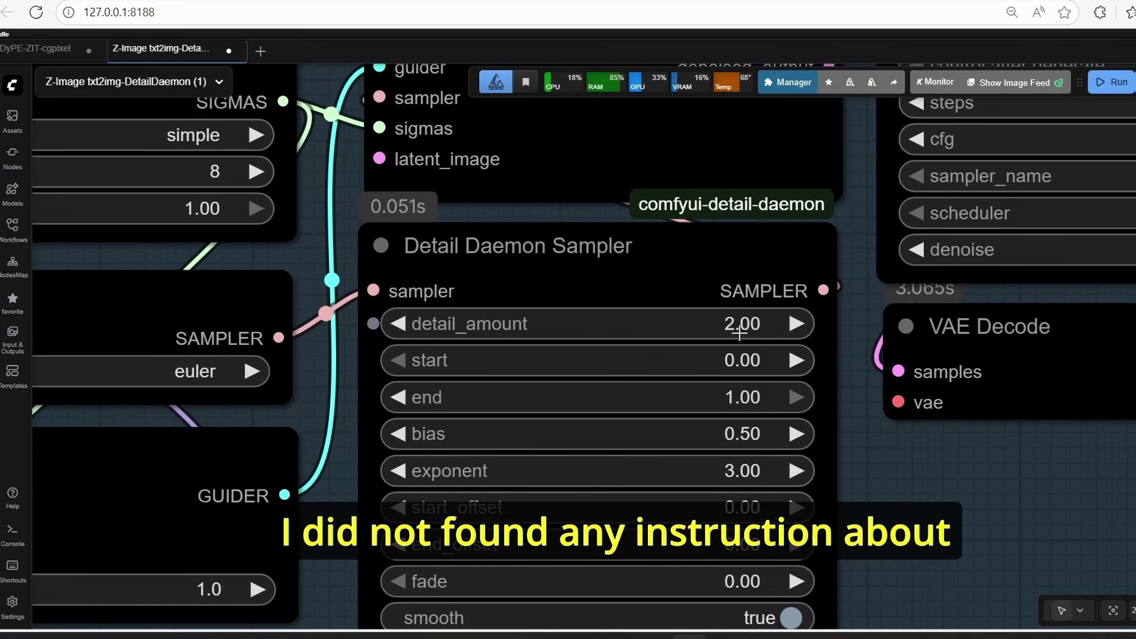
scroll(740, 334, down, 1)
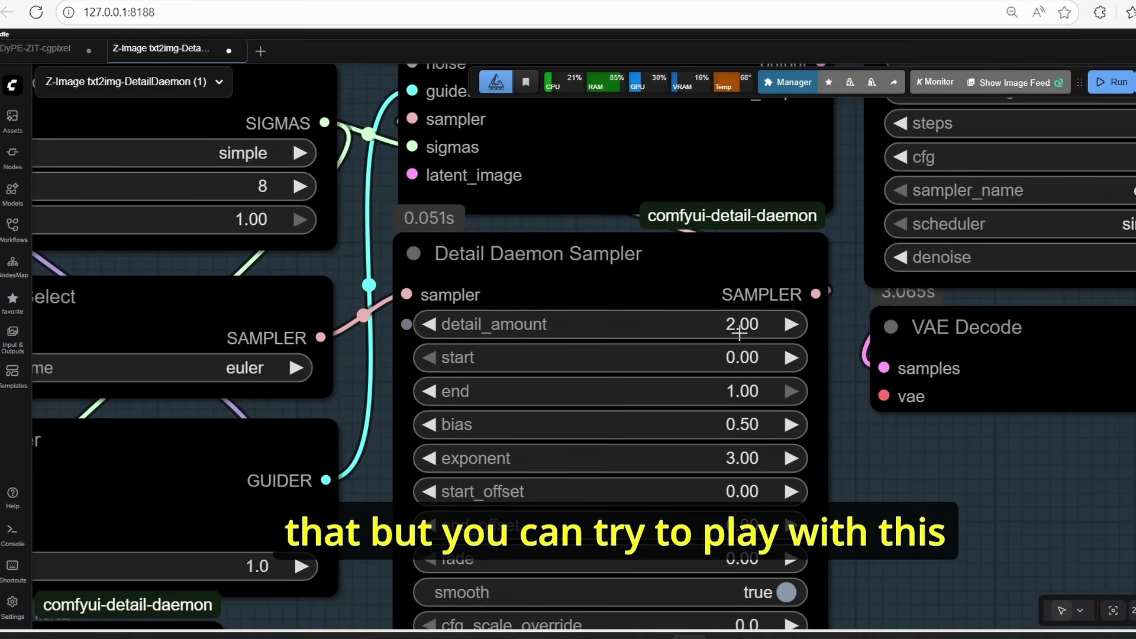
click(739, 333)
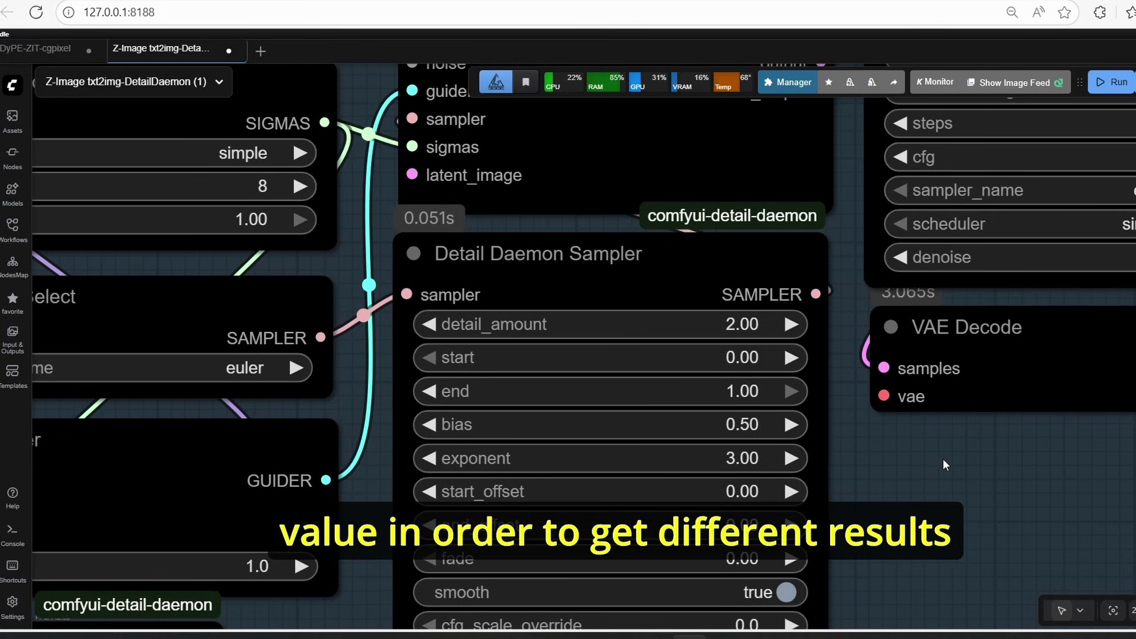
scroll(943, 464, down, 4)
scroll(623, 397, up, 3)
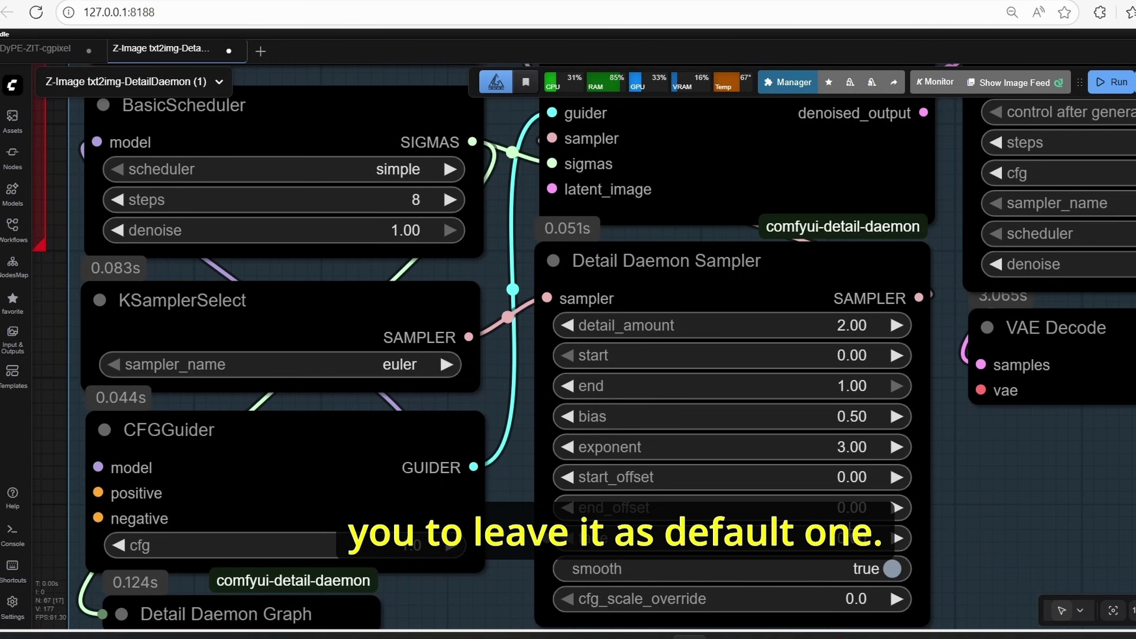
scroll(932, 528, down, 5)
scroll(933, 527, up, 2)
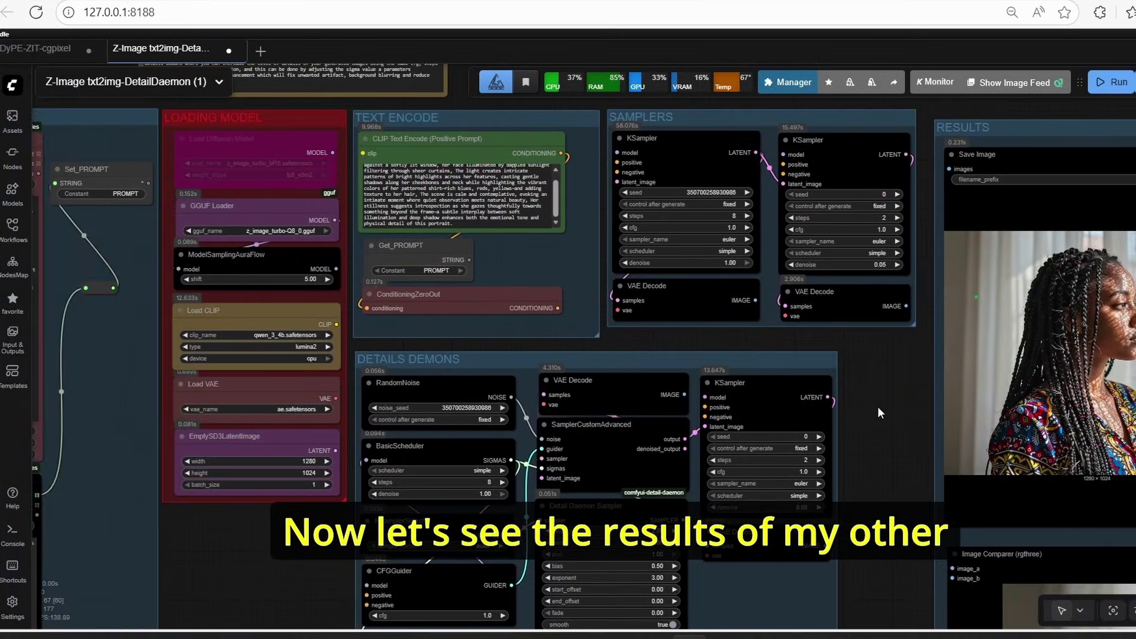
scroll(878, 406, up, 3)
drag(903, 397, 809, 471)
scroll(809, 473, up, 1)
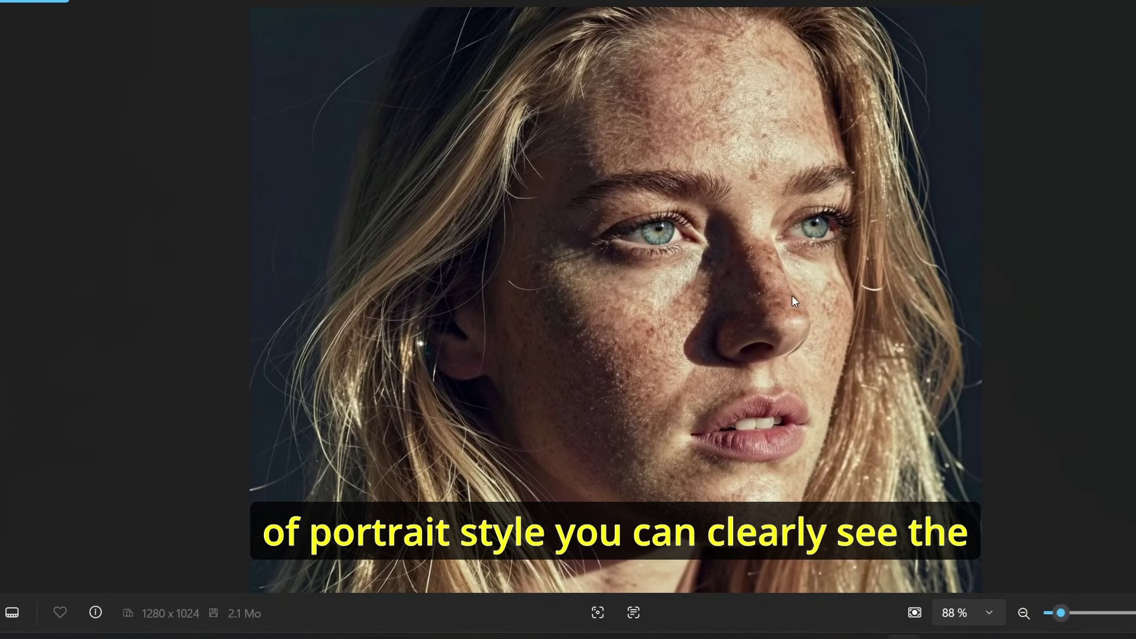
Inspect the freckled blonde woman's portrait up close in the image viewer, checking skin, hair and background.
scroll(716, 312, up, 2)
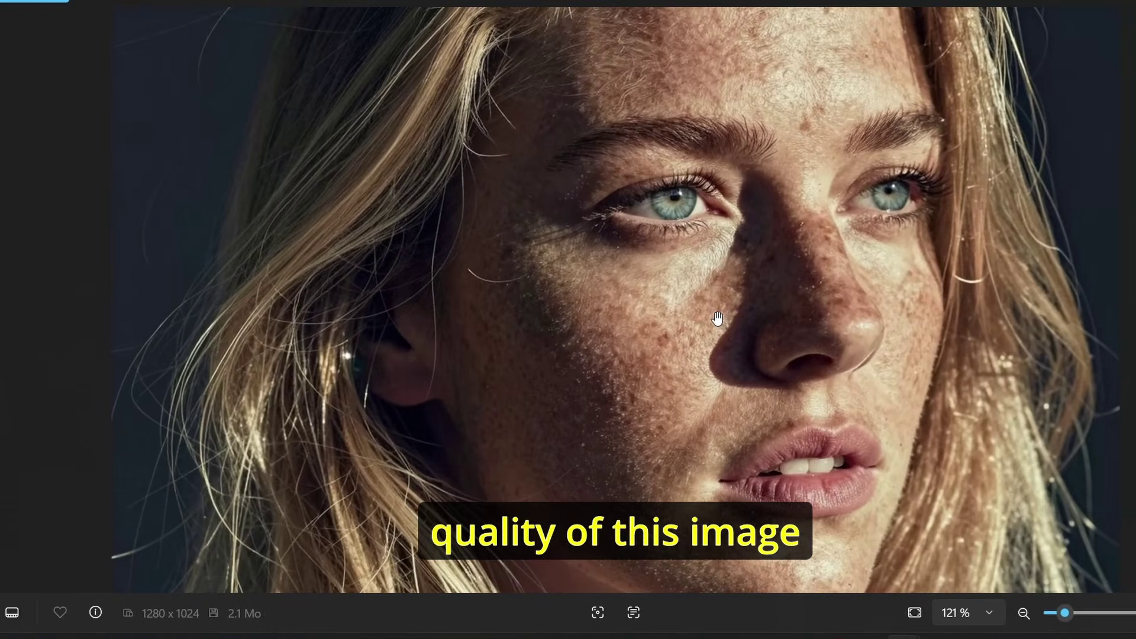
scroll(717, 319, down, 2)
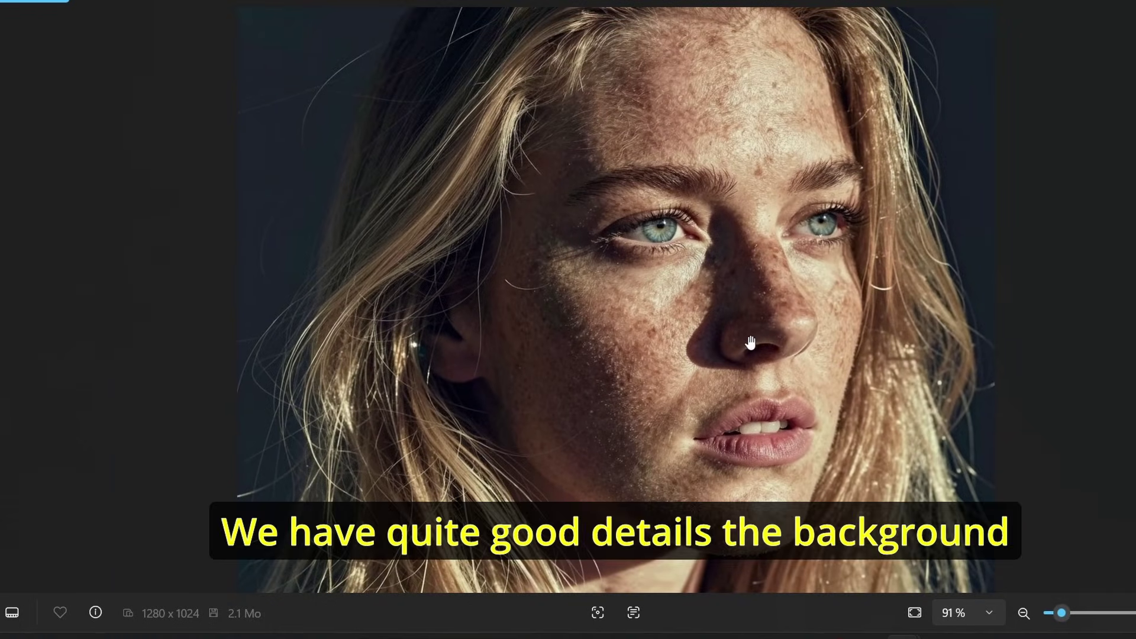
scroll(919, 373, up, 3)
scroll(977, 317, down, 3)
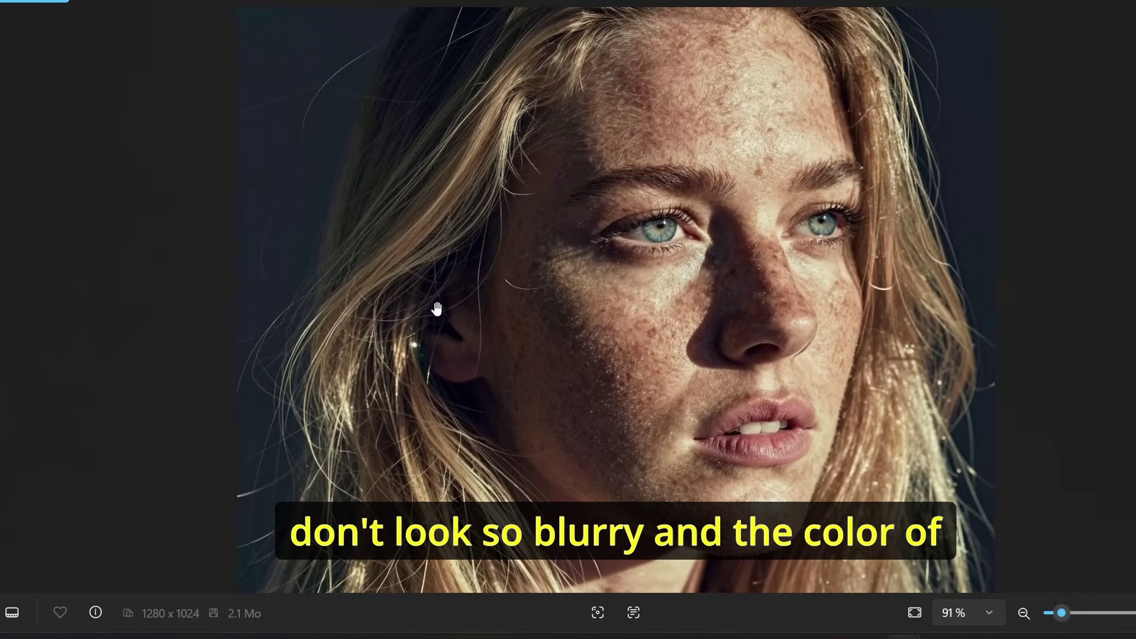
scroll(485, 267, down, 1)
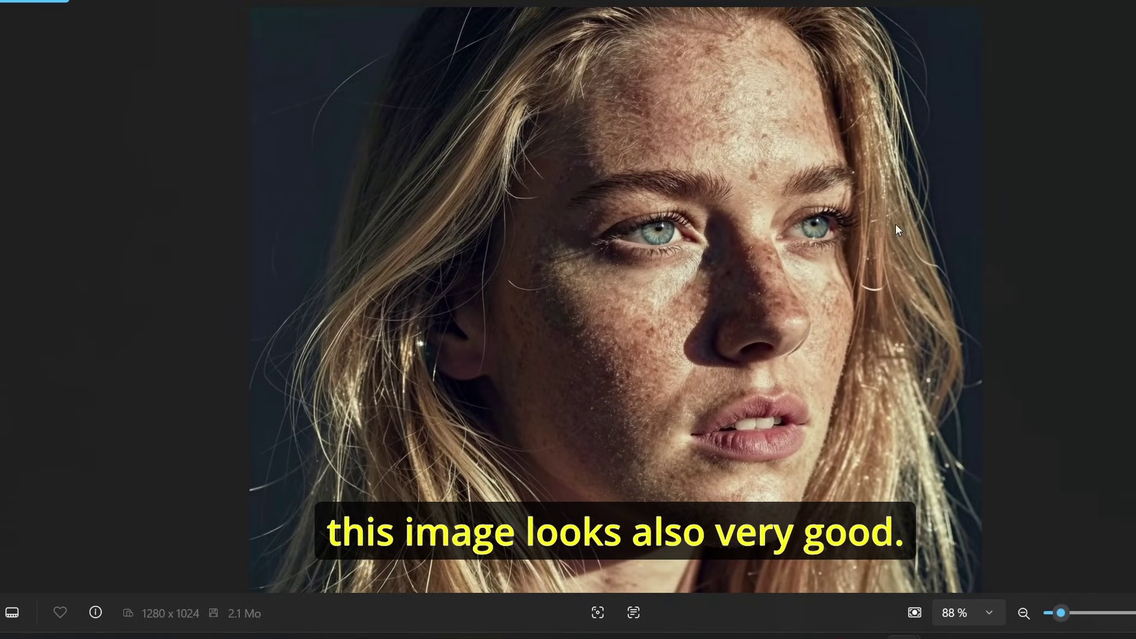
Browse past the forest computer image to the blue butterfly and inspect its wings and background up close.
key(Right)
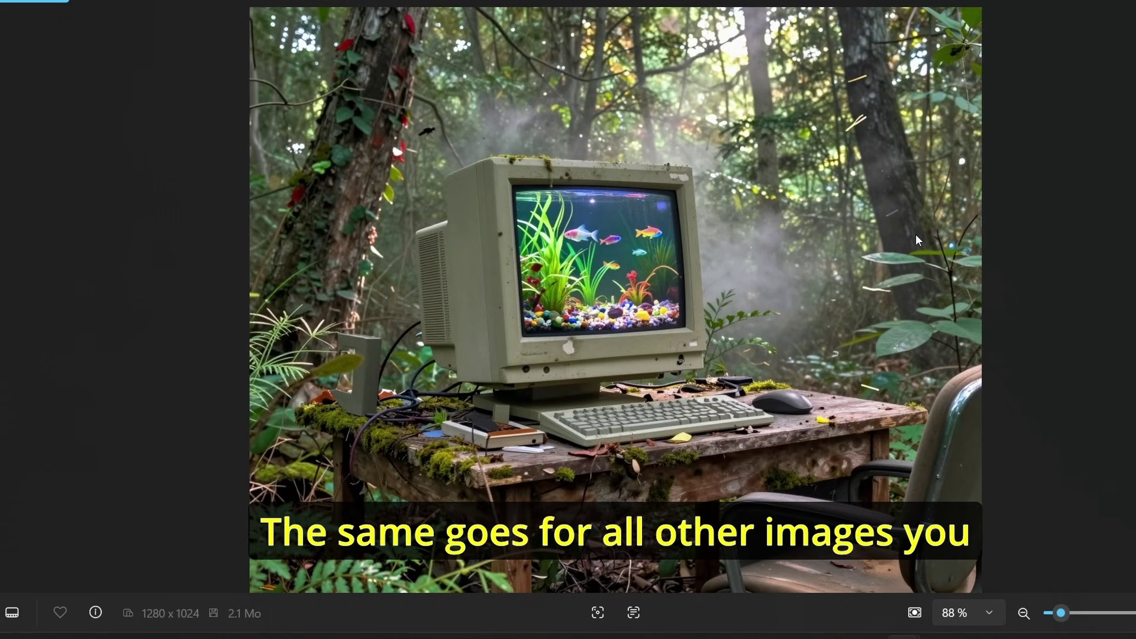
key(Right)
key(Right)
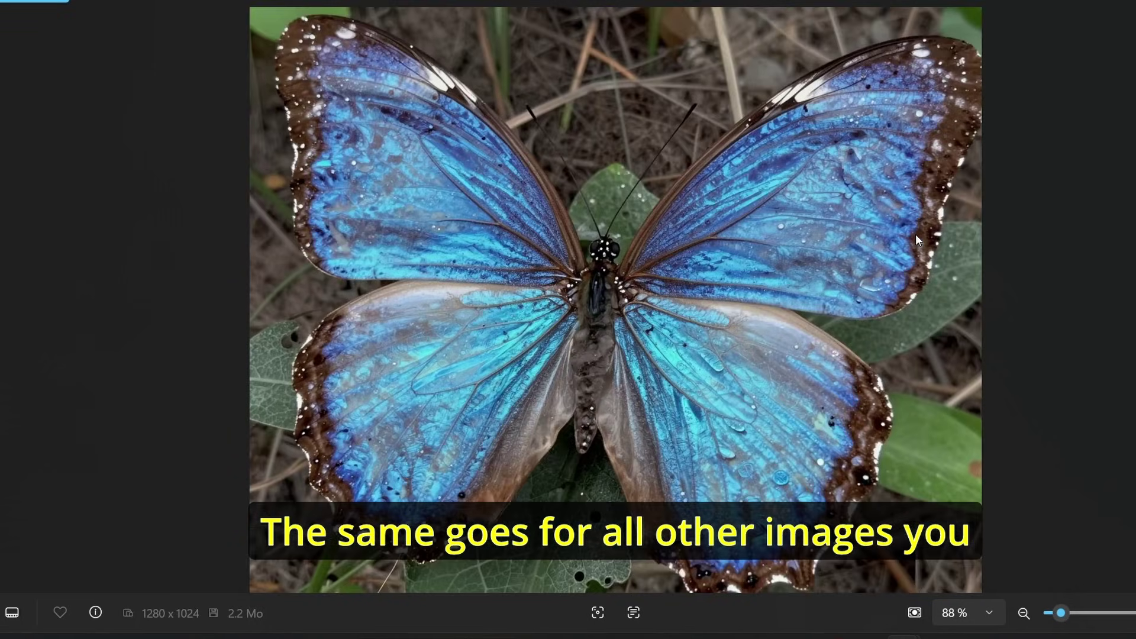
scroll(775, 309, up, 2)
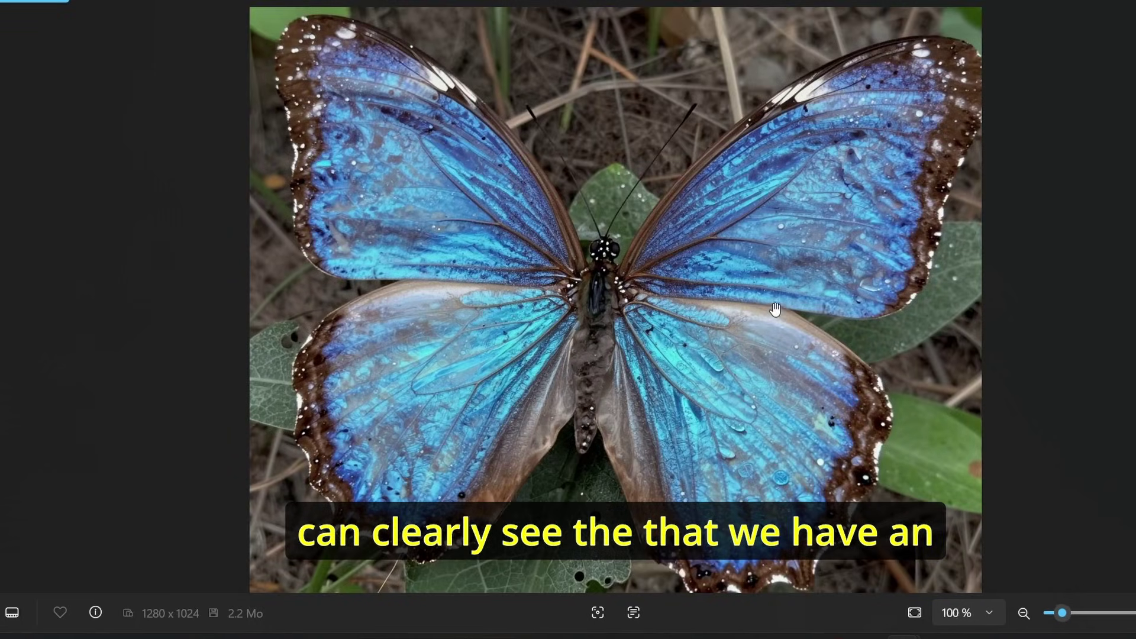
scroll(776, 309, down, 2)
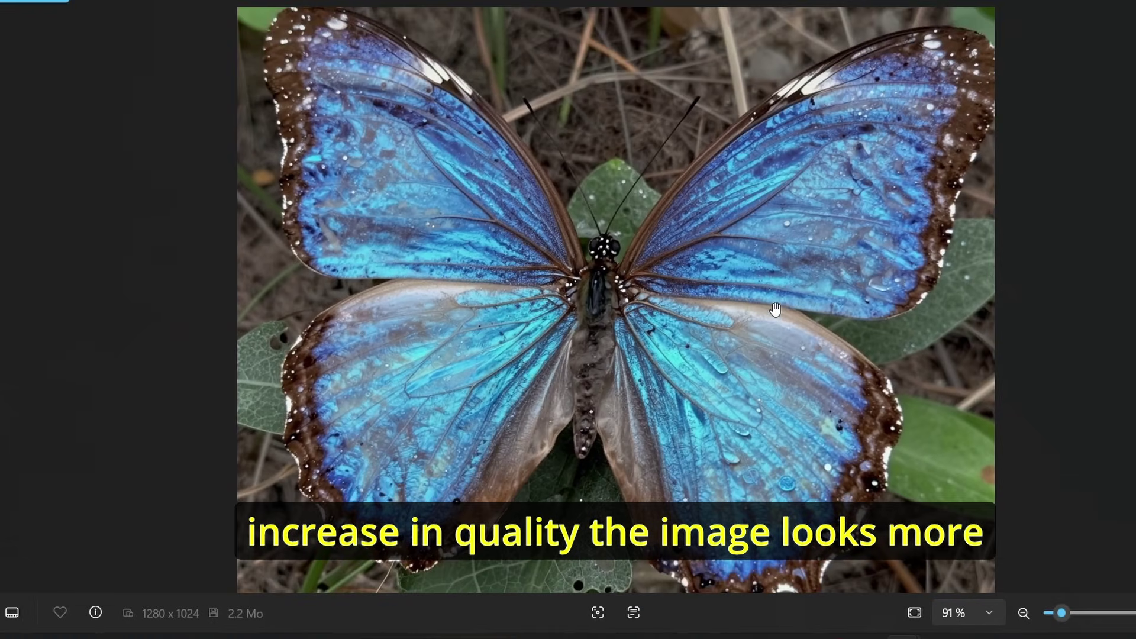
Browse the images of the man in the library, the beaded dinosaur, the Nike poster and the illustrated woman.
key(Right)
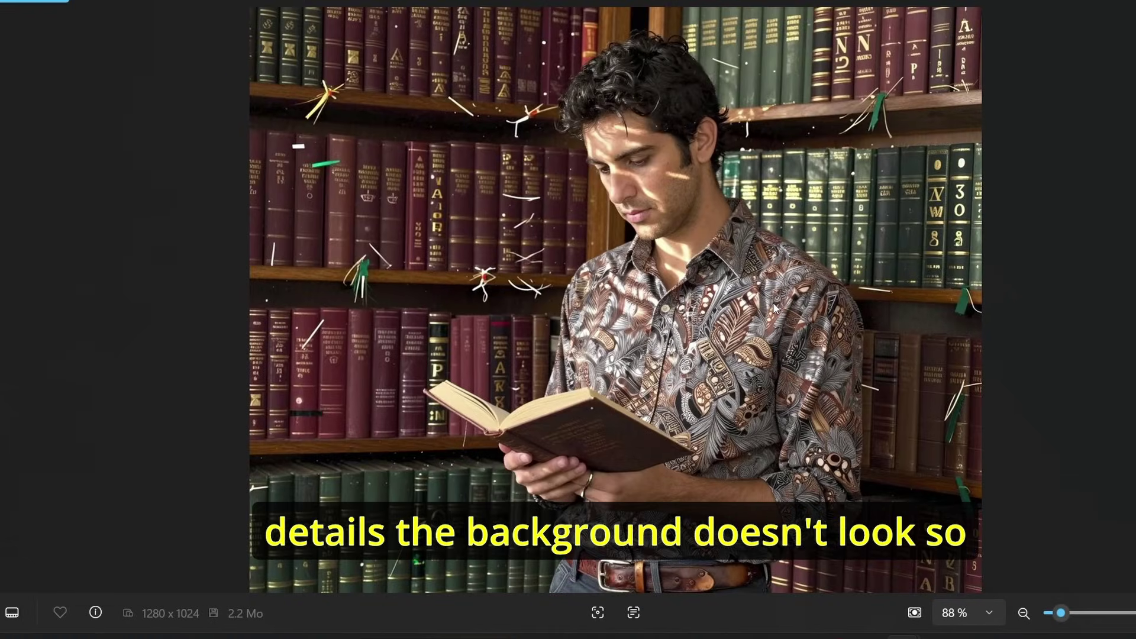
key(Right)
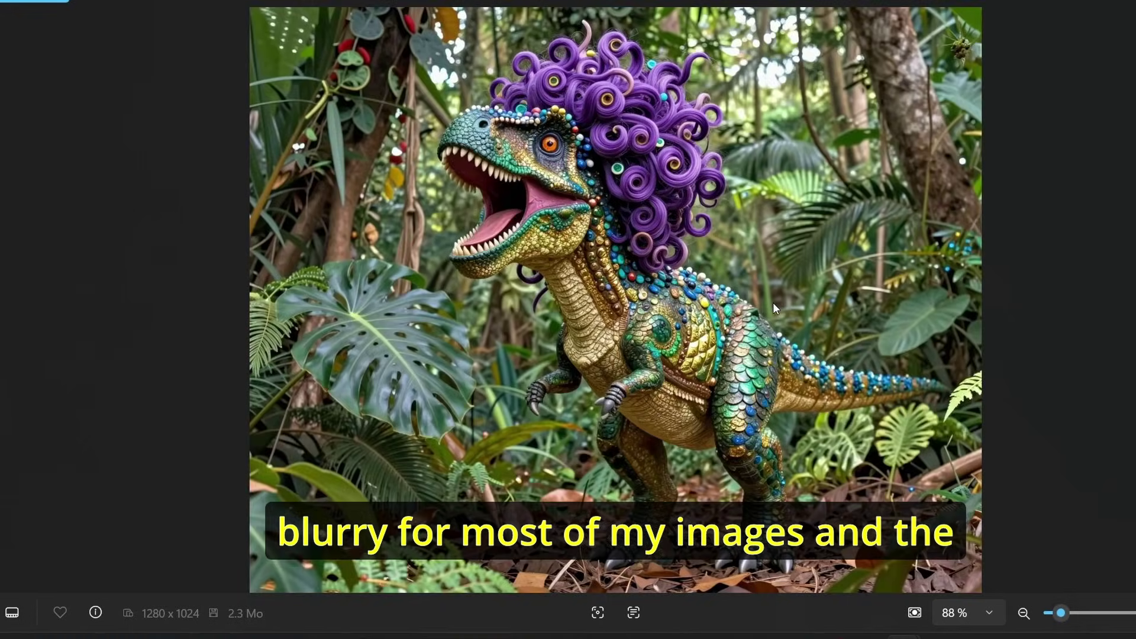
key(Right)
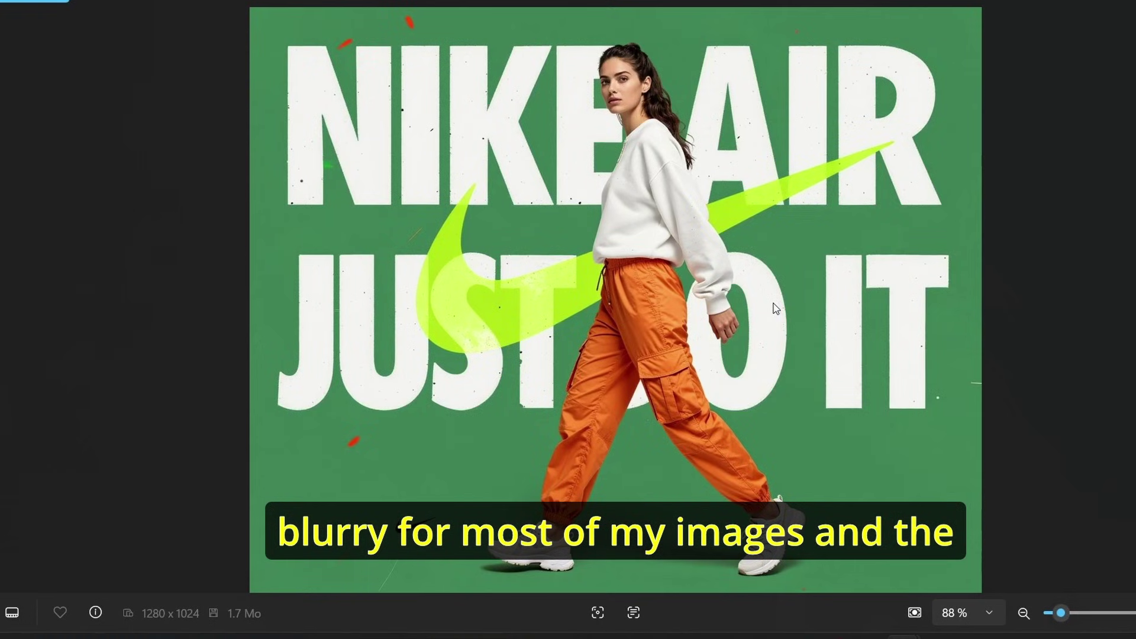
key(Right)
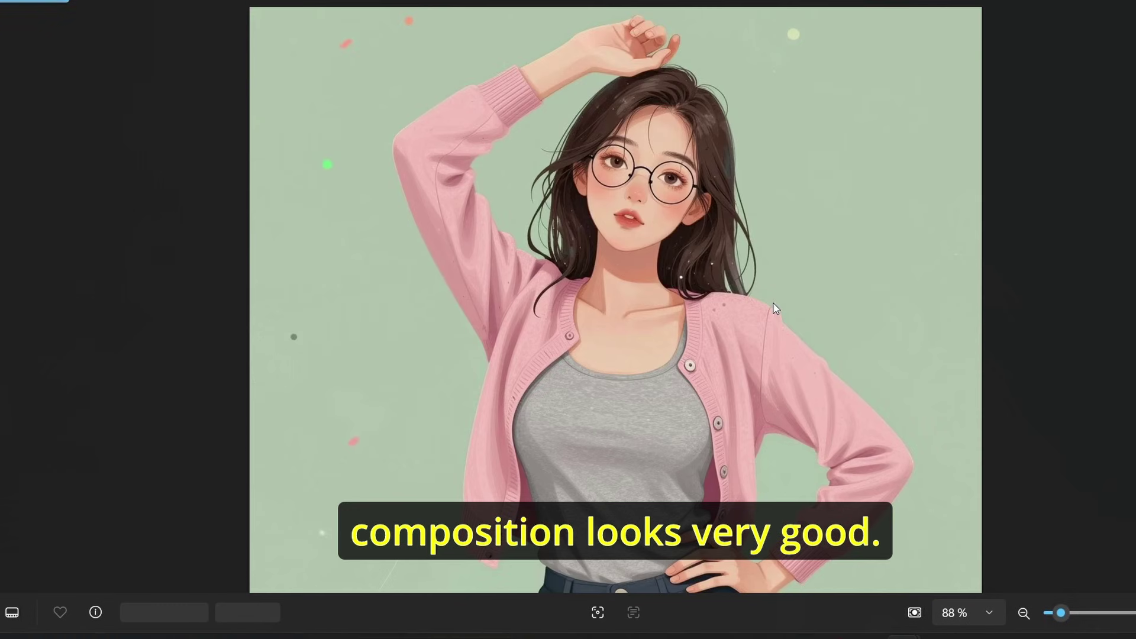
View the image of the woman holding the handwritten Flux-2 sign and check its text rendering against the adjacent image.
key(Right)
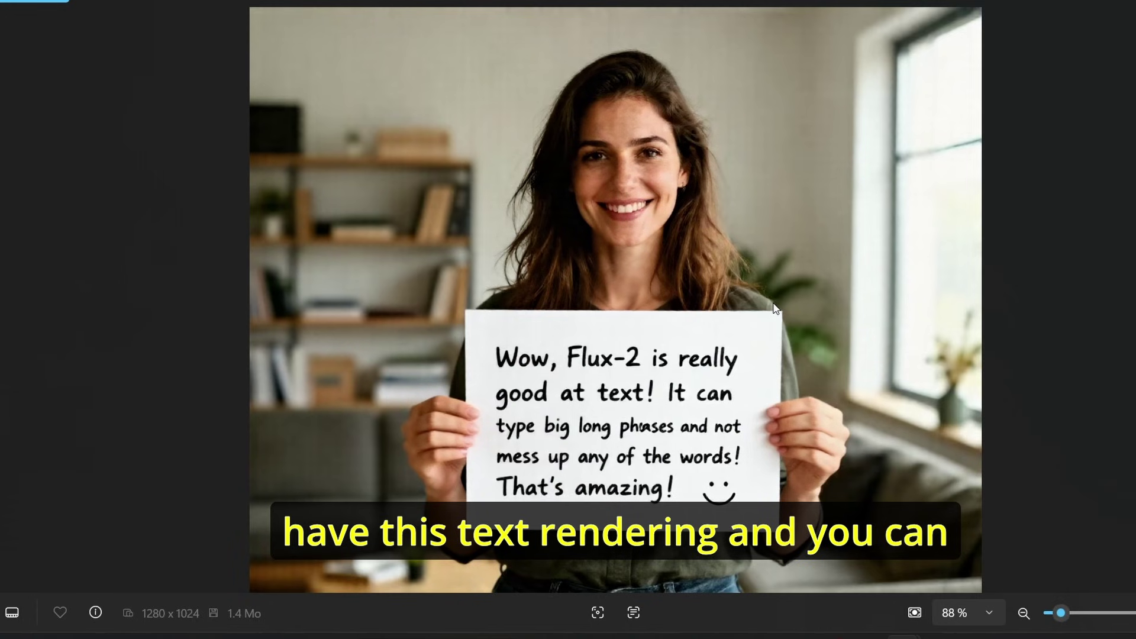
key(Right)
key(Left)
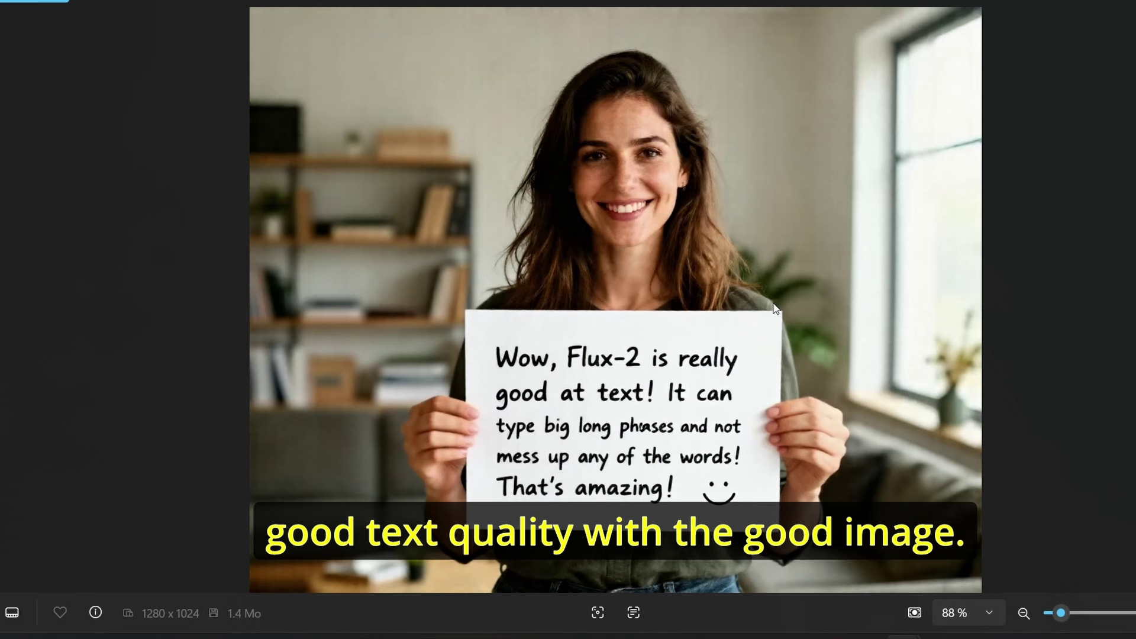
Go to the heavily tattooed elderly woman's portrait and inspect her tattoos, skin and the background up close.
key(Right)
key(Right)
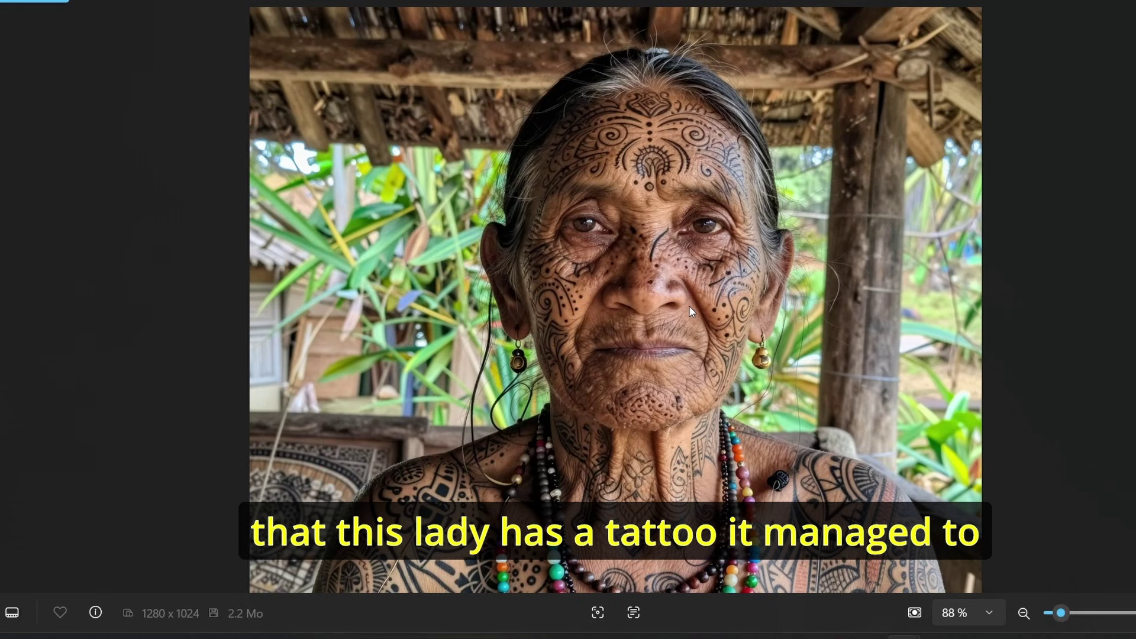
scroll(689, 307, up, 2)
scroll(689, 306, down, 1)
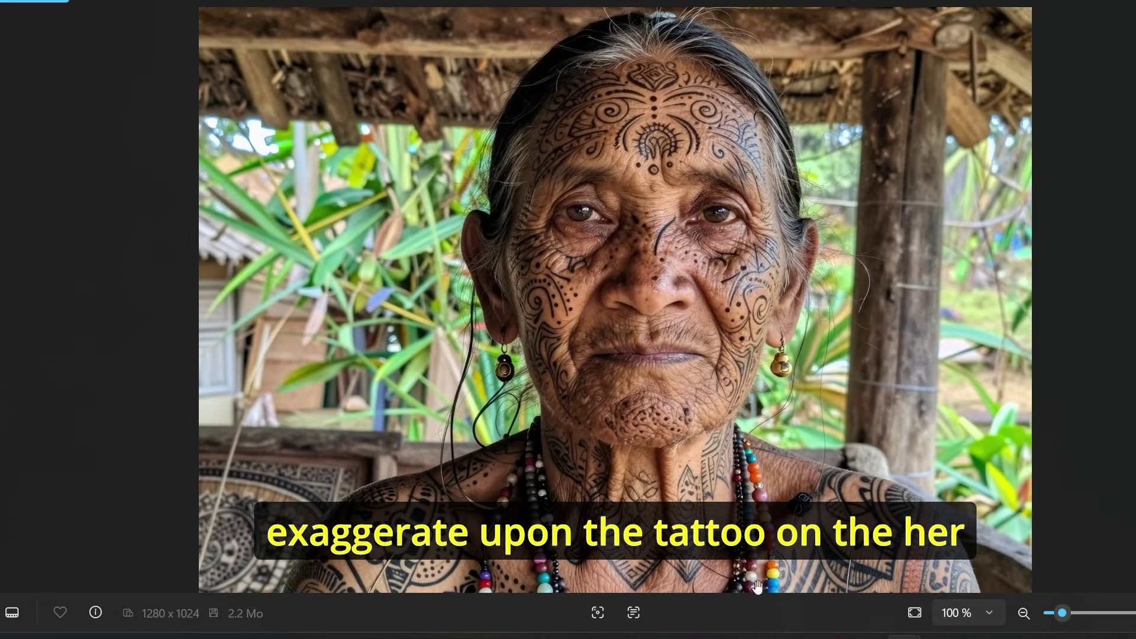
scroll(933, 301, up, 1)
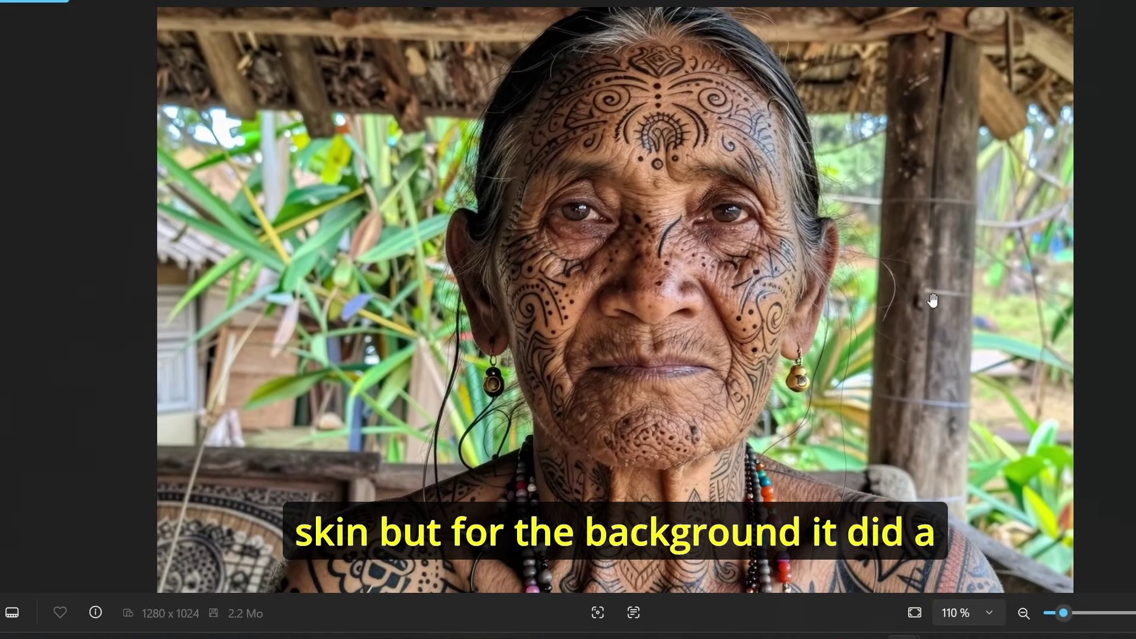
scroll(937, 346, down, 2)
scroll(938, 346, down, 1)
scroll(747, 357, up, 3)
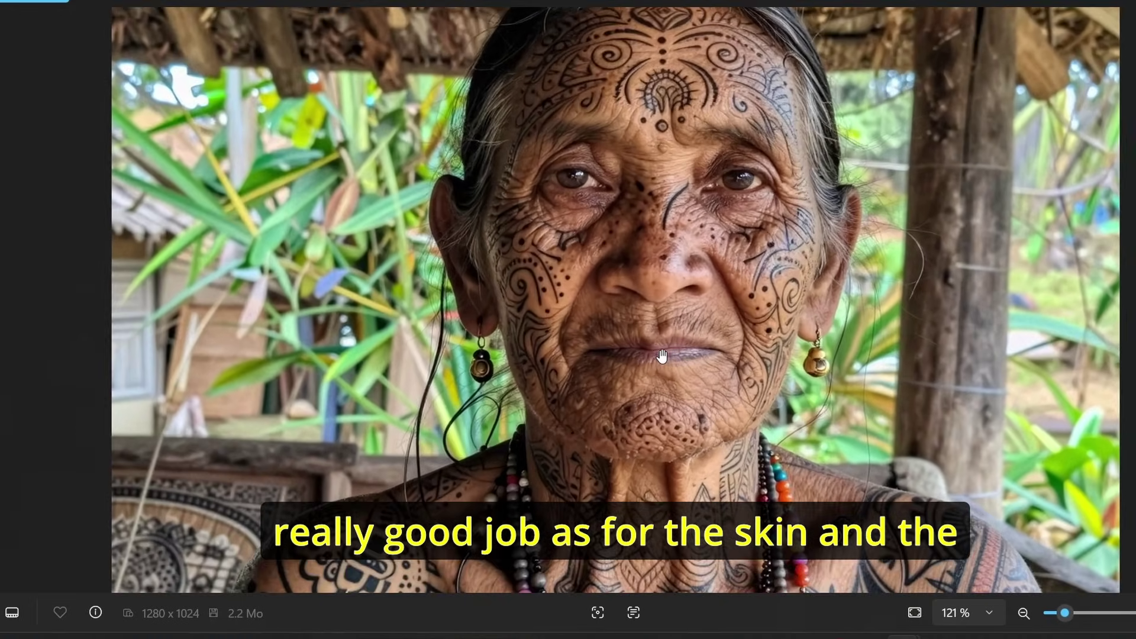
scroll(734, 231, down, 1)
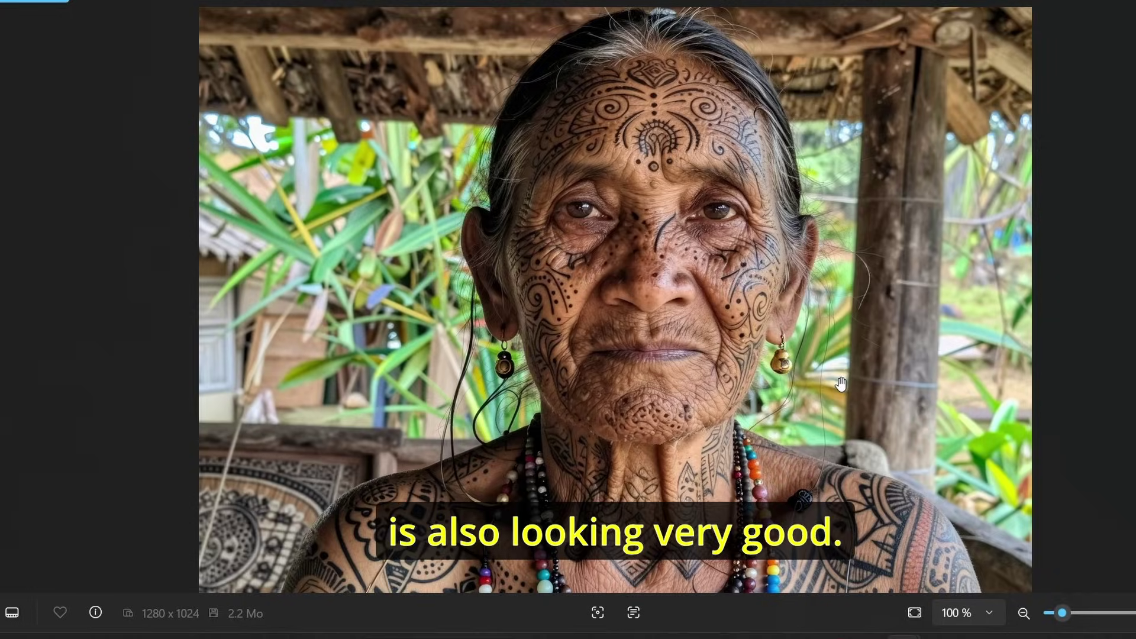
Go to the version of the tattooed woman's portrait with the blurry background and inspect its tattoos and backdrop.
key(Right)
key(Right)
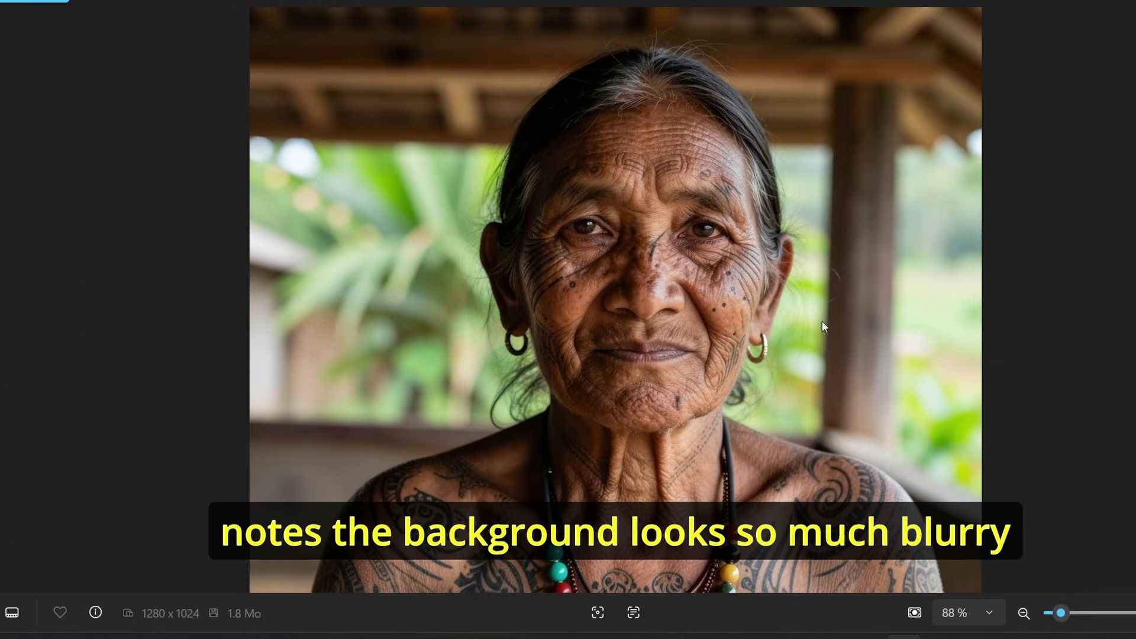
scroll(845, 502, up, 2)
scroll(845, 502, down, 2)
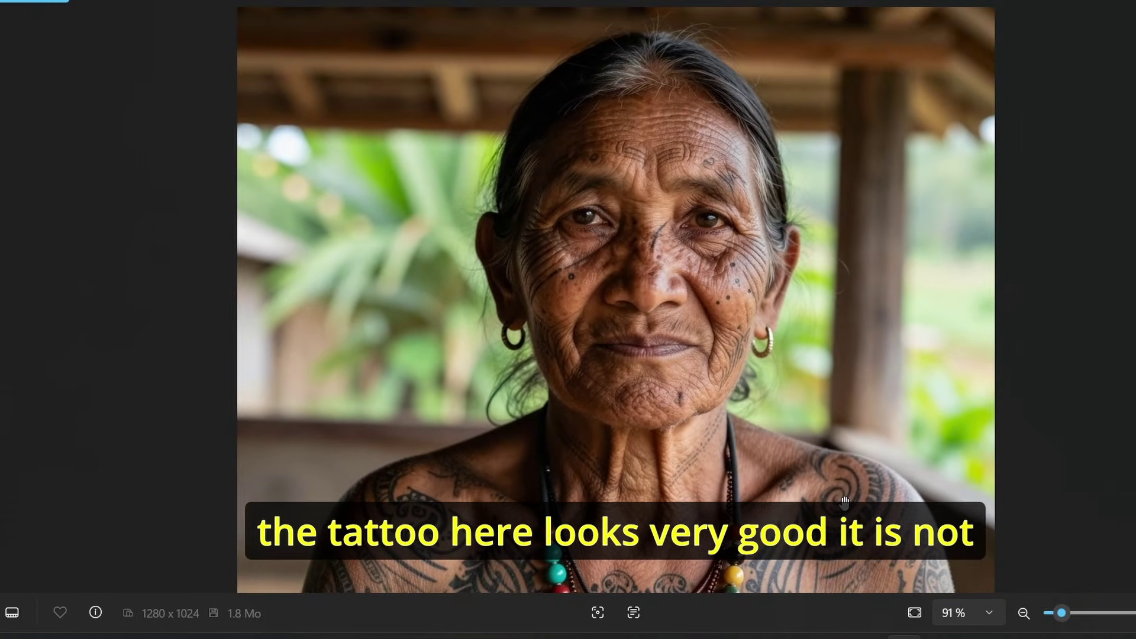
scroll(871, 465, up, 1)
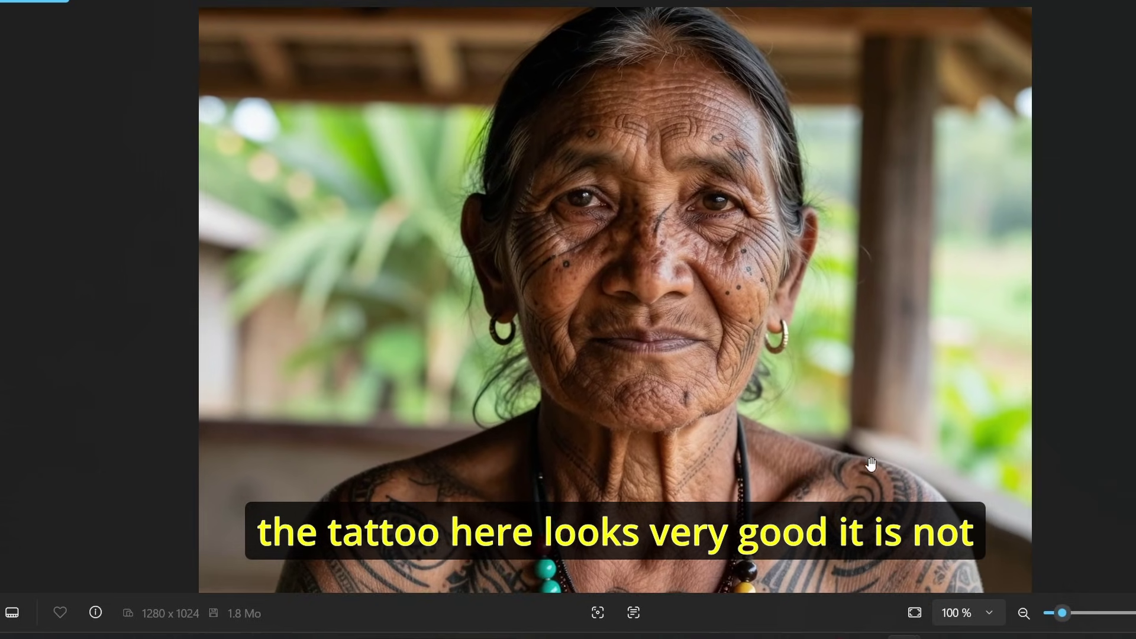
Inspect the tattooed woman's face and skin details up close in the blurry-background portrait.
scroll(634, 414, up, 2)
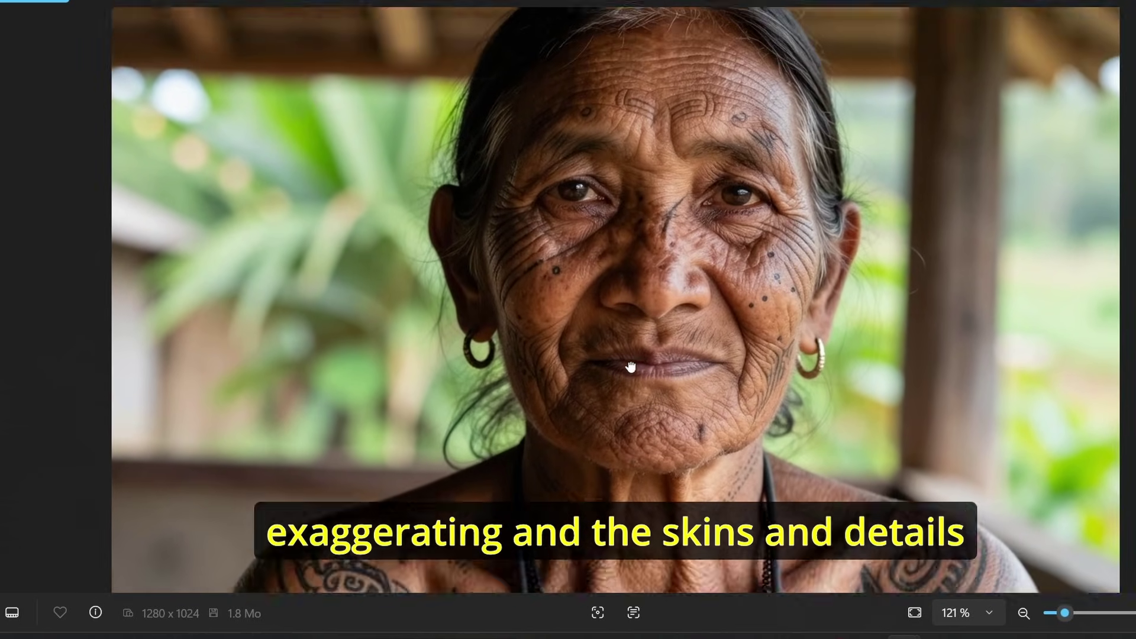
scroll(631, 367, down, 3)
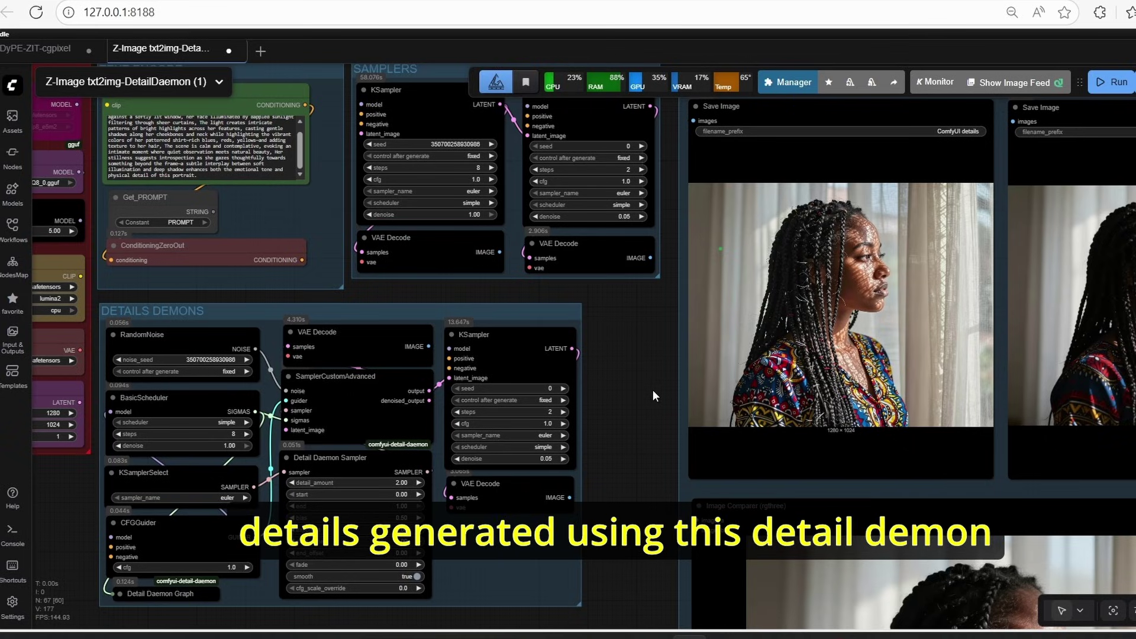
Return to the ComfyUI workflow and examine the detail_amount setting of the Detail Daemon Sampler within its group.
scroll(652, 389, up, 2)
drag(677, 457, 857, 441)
scroll(497, 474, up, 7)
click(463, 474)
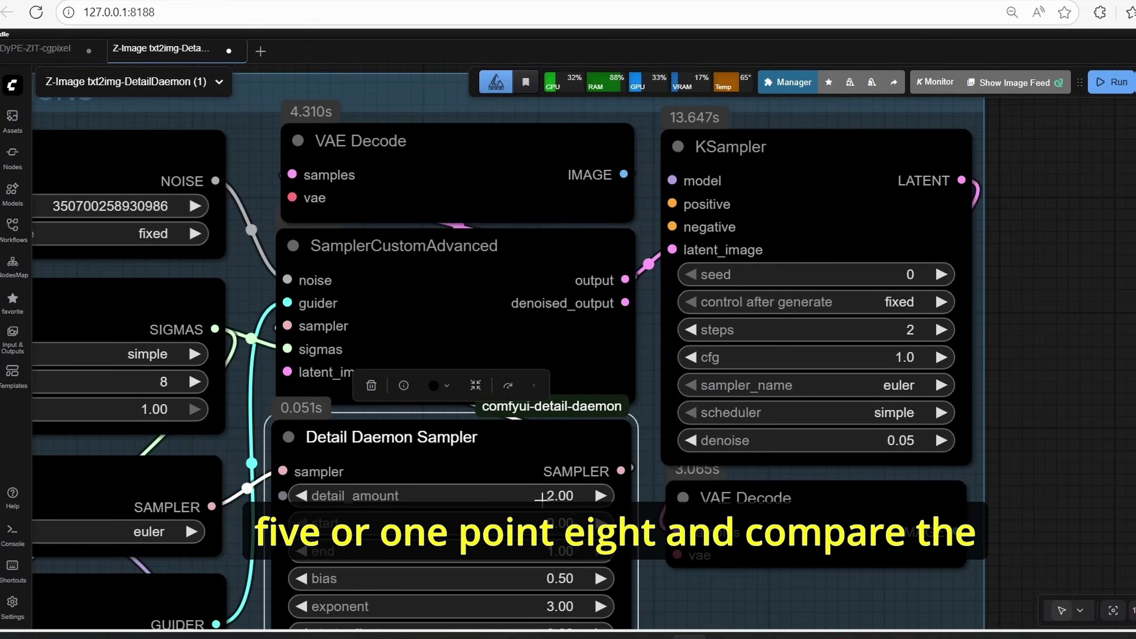
scroll(542, 499, down, 3)
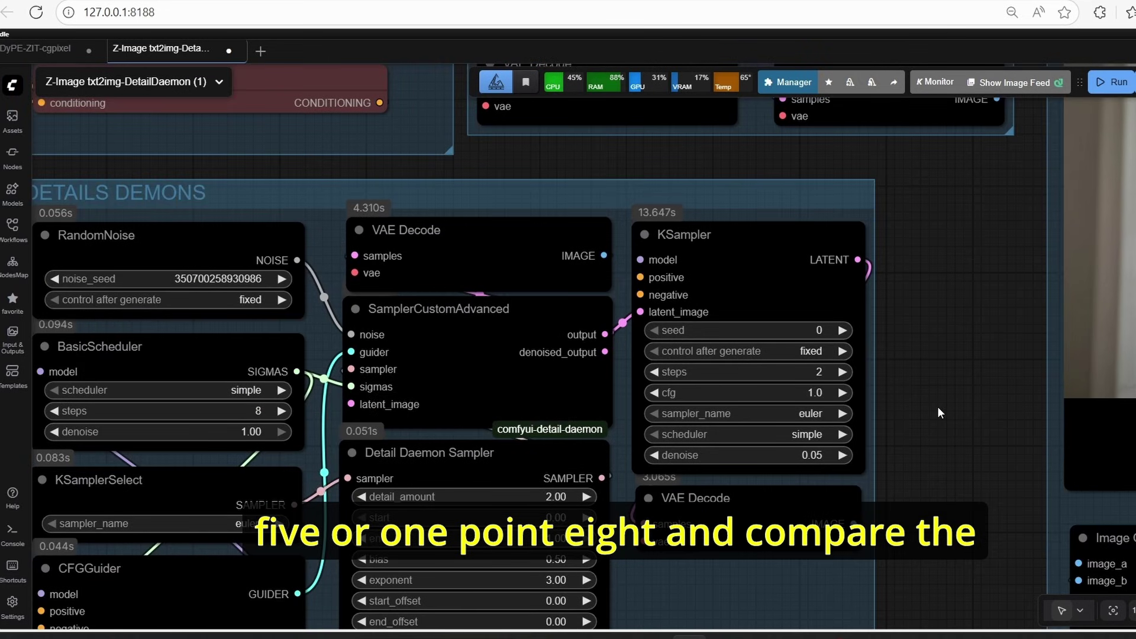
scroll(941, 408, down, 5)
scroll(943, 407, up, 4)
drag(944, 407, 676, 389)
scroll(681, 435, down, 3)
scroll(676, 389, down, 4)
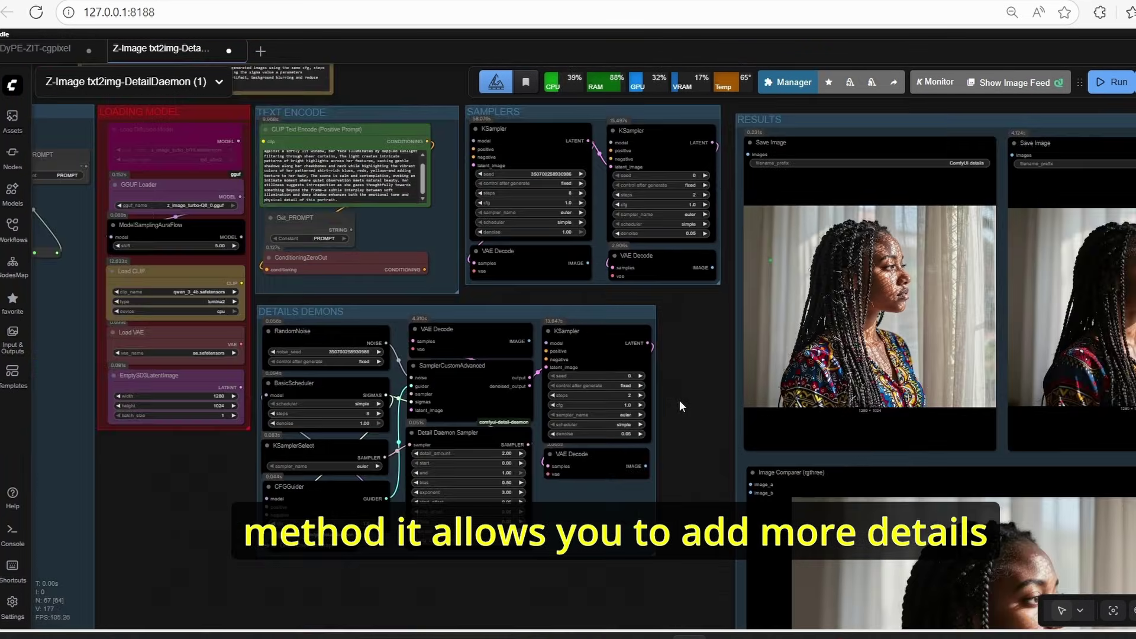
Examine the denoise and steps settings of the KSampler in the DETAILS DEMONS group.
scroll(687, 406, up, 4)
drag(565, 400, 685, 399)
scroll(550, 402, right, 5)
scroll(648, 394, up, 3)
click(579, 271)
scroll(545, 431, up, 2)
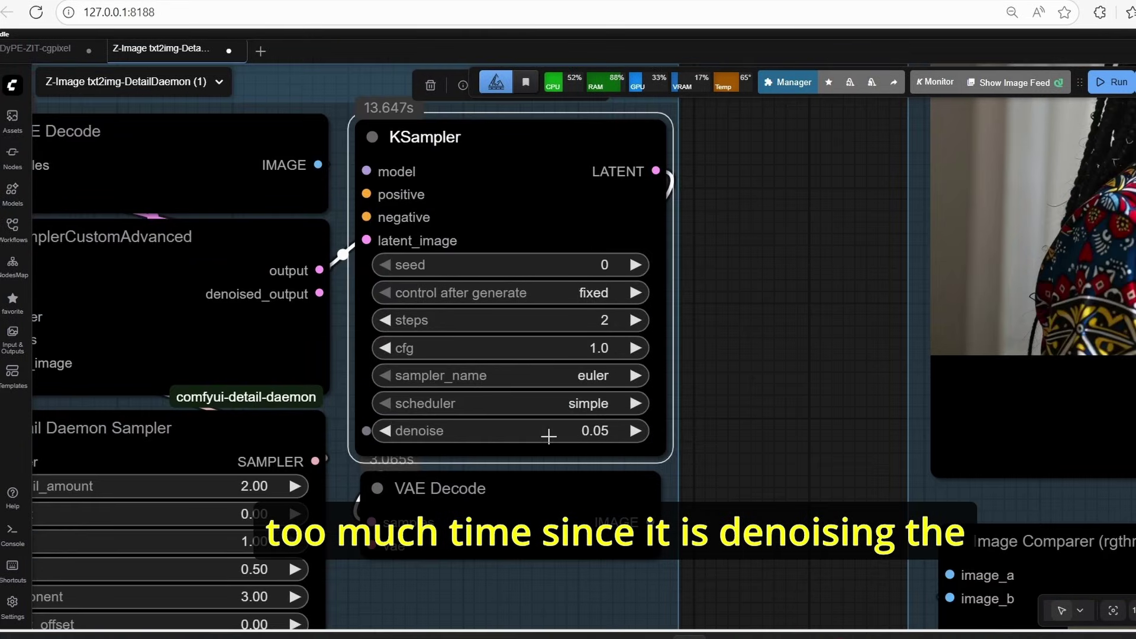
scroll(578, 441, up, 2)
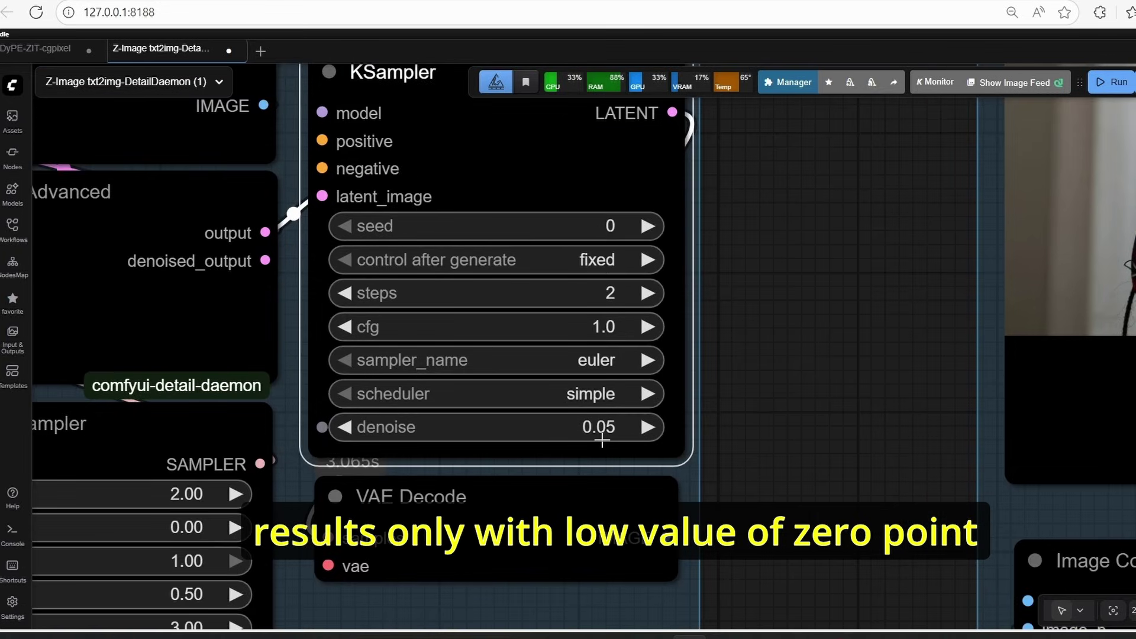
scroll(601, 439, down, 2)
click(787, 449)
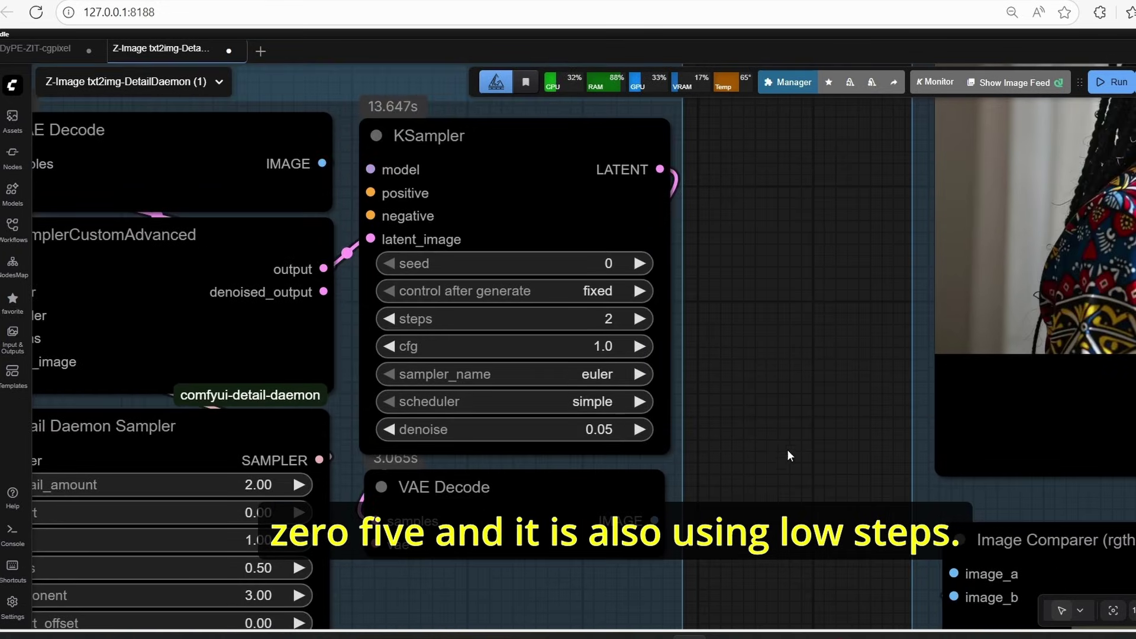
scroll(538, 358, up, 2)
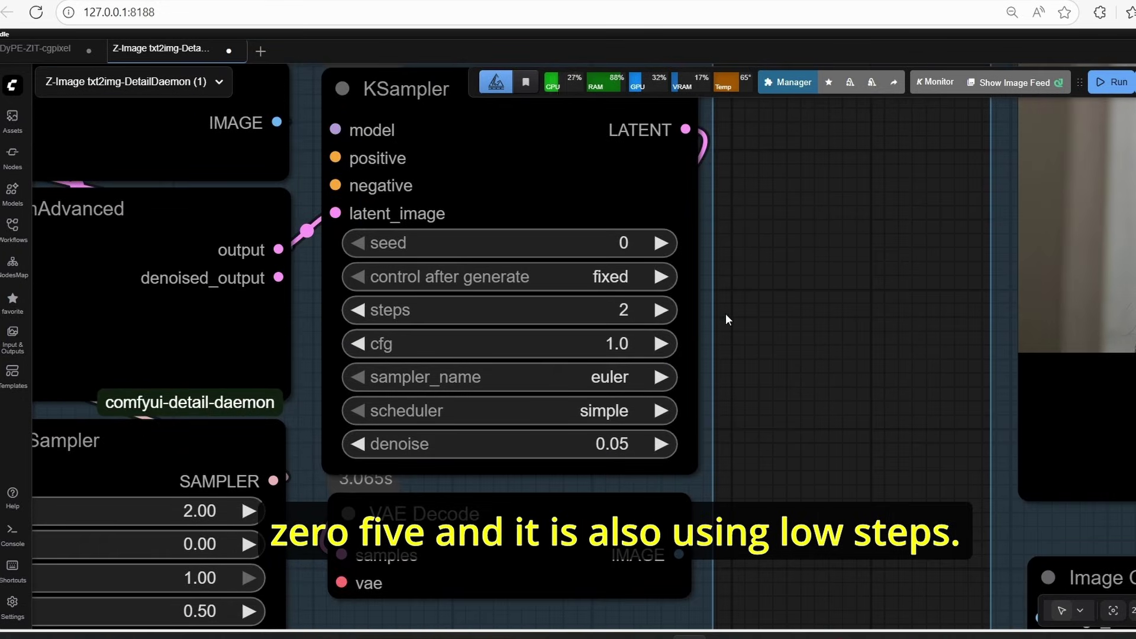
scroll(726, 318, down, 3)
scroll(726, 314, down, 3)
scroll(712, 438, up, 3)
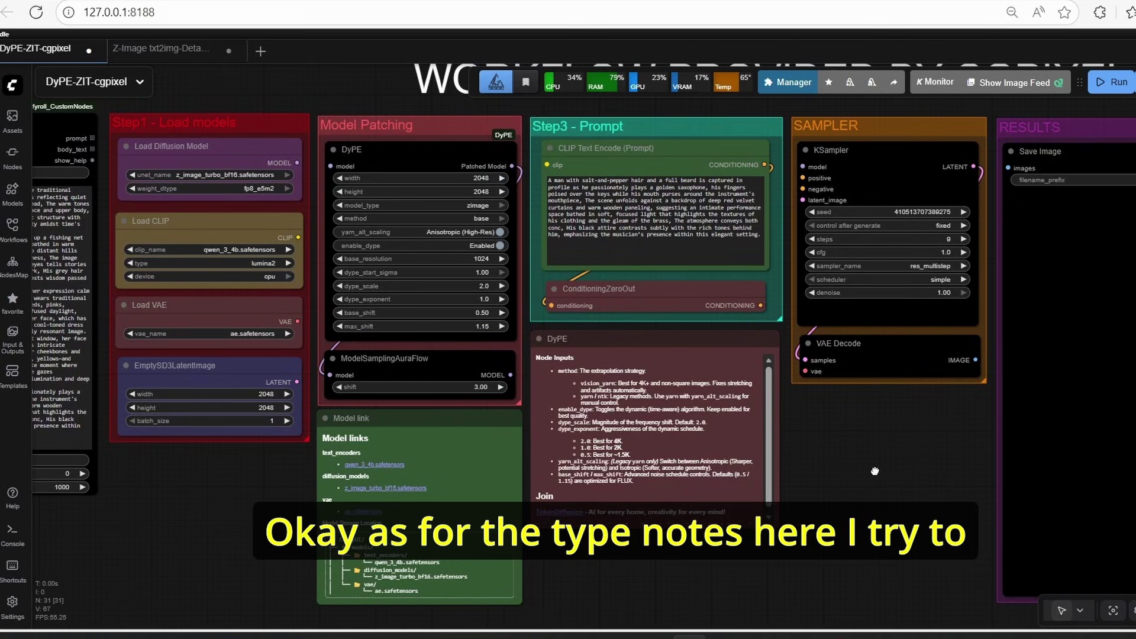
Look over the DyPE-ZIT-cgpixel workflow, from its model patching and prompt groups to the sampler.
scroll(507, 236, up, 2)
scroll(507, 237, down, 2)
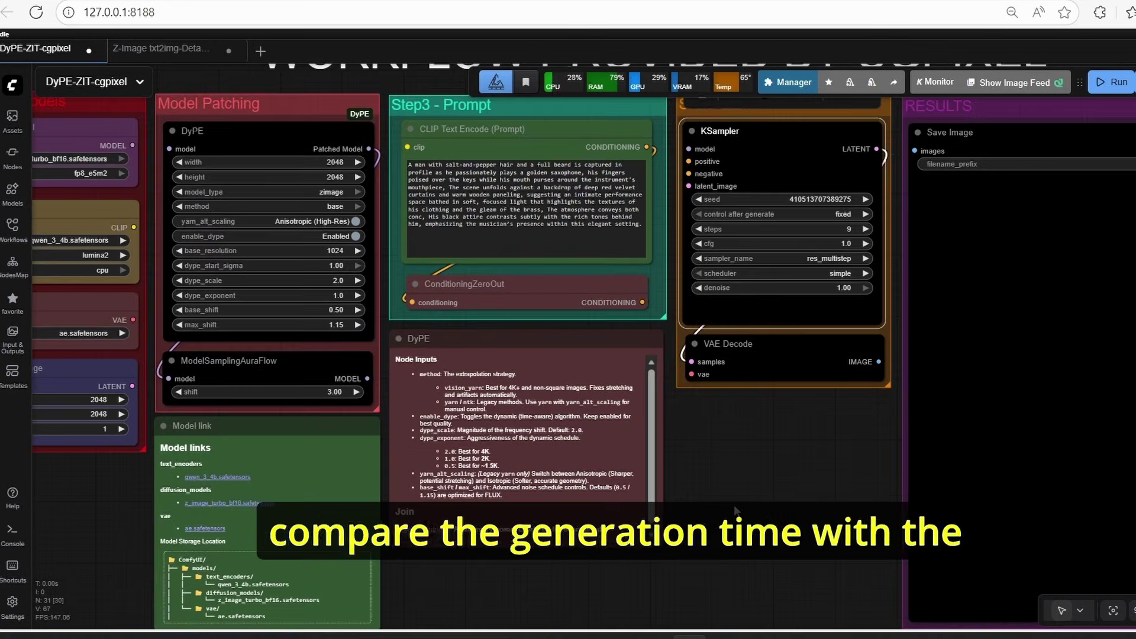
drag(735, 507, 786, 495)
scroll(786, 492, down, 2)
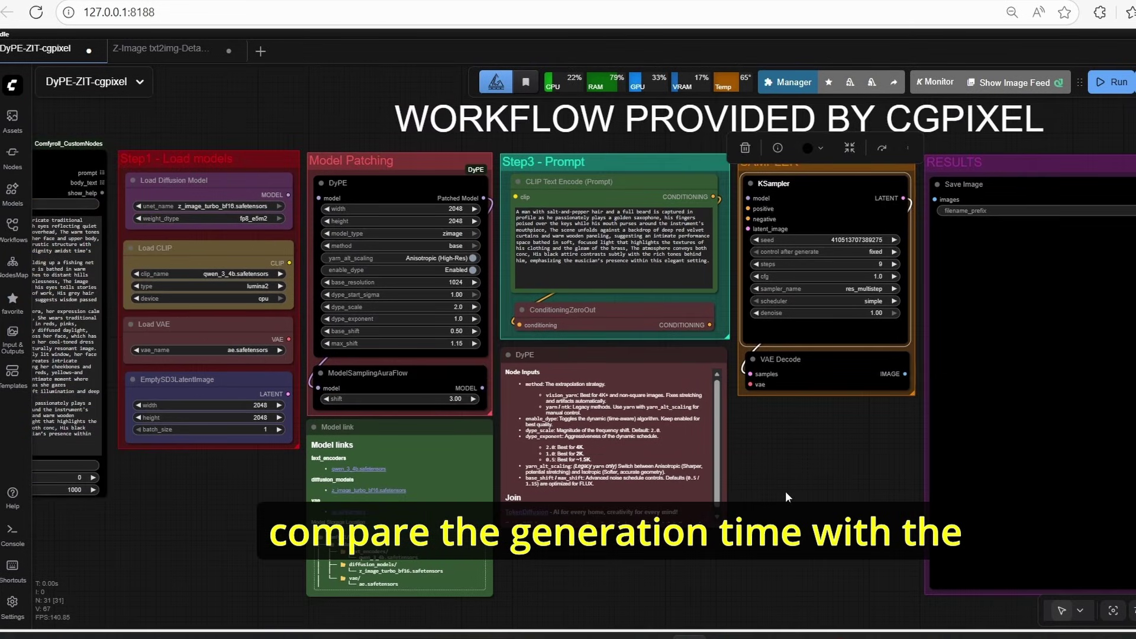
scroll(358, 134, up, 4)
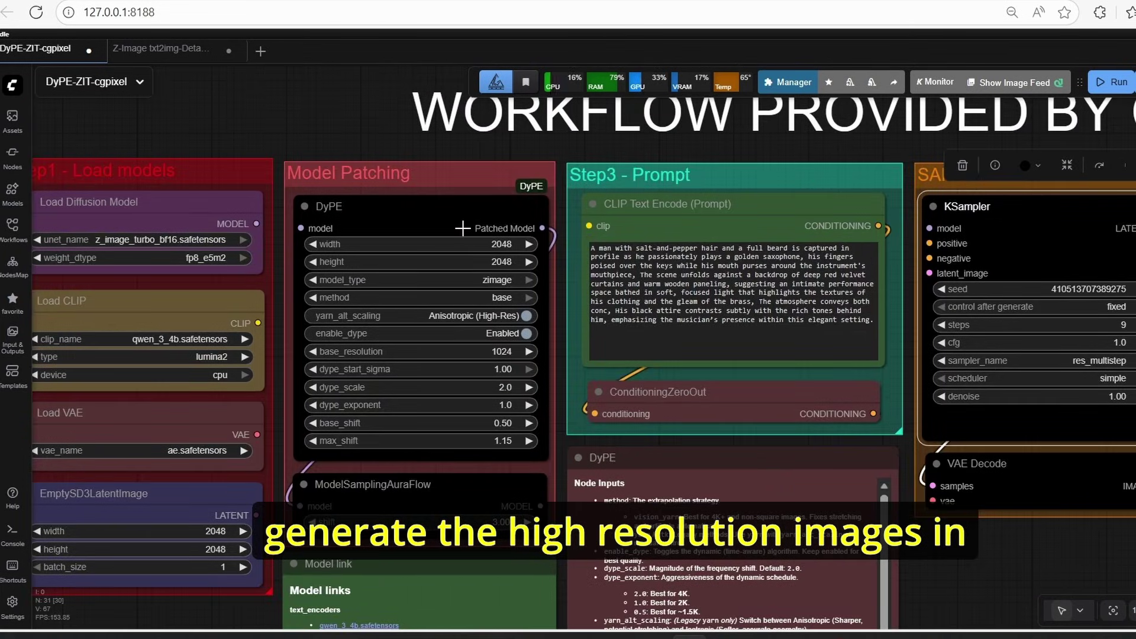
scroll(728, 481, down, 3)
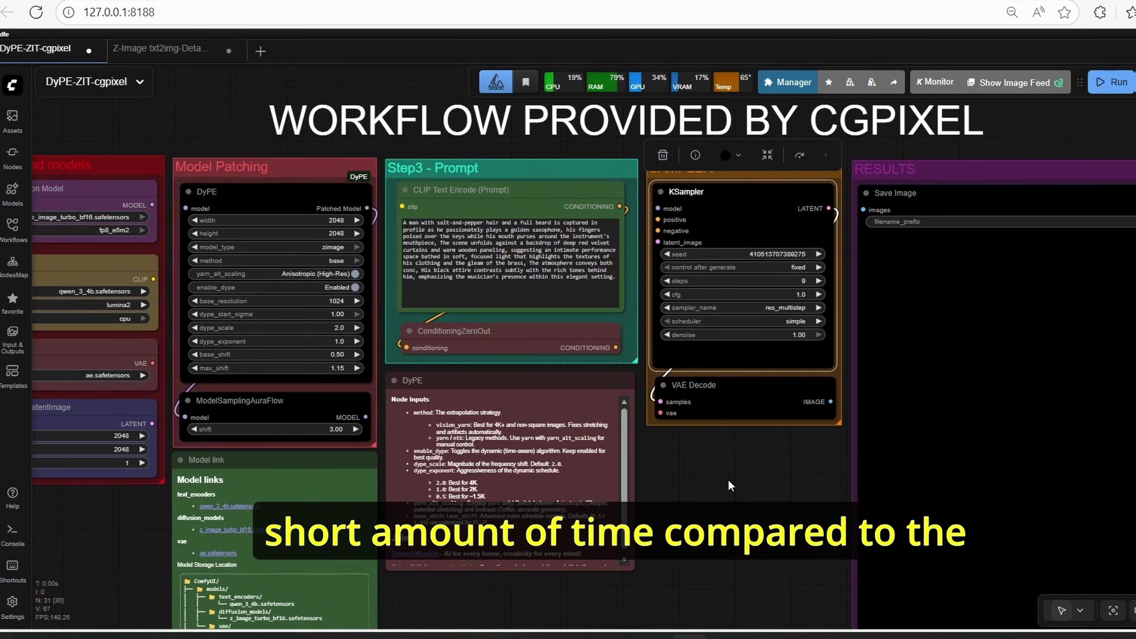
scroll(728, 480, down, 4)
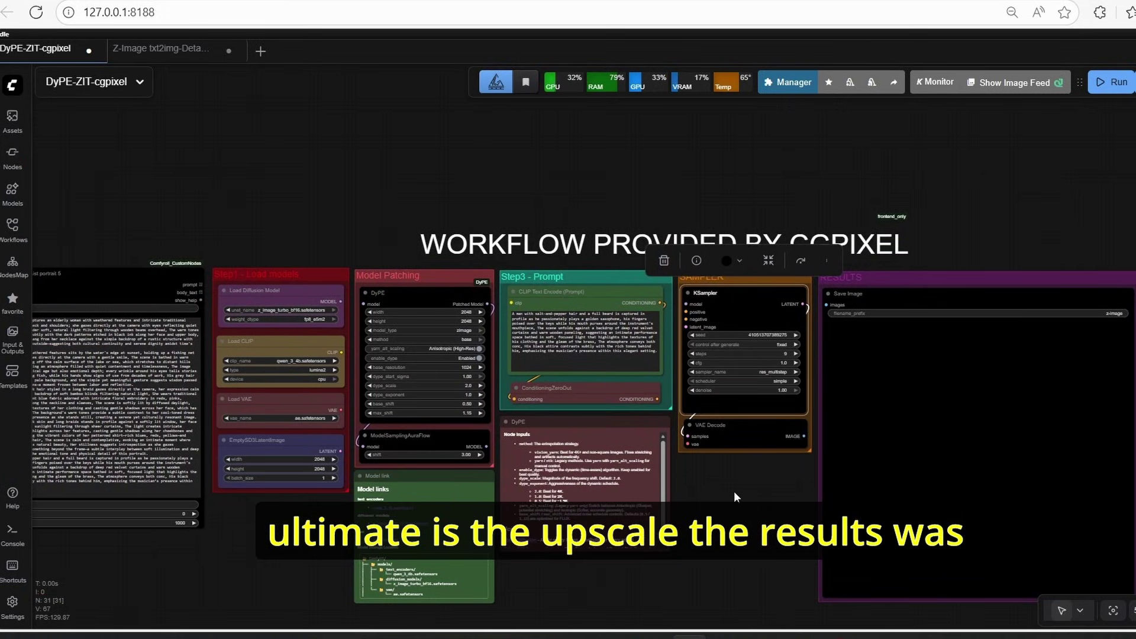
scroll(734, 493, up, 1)
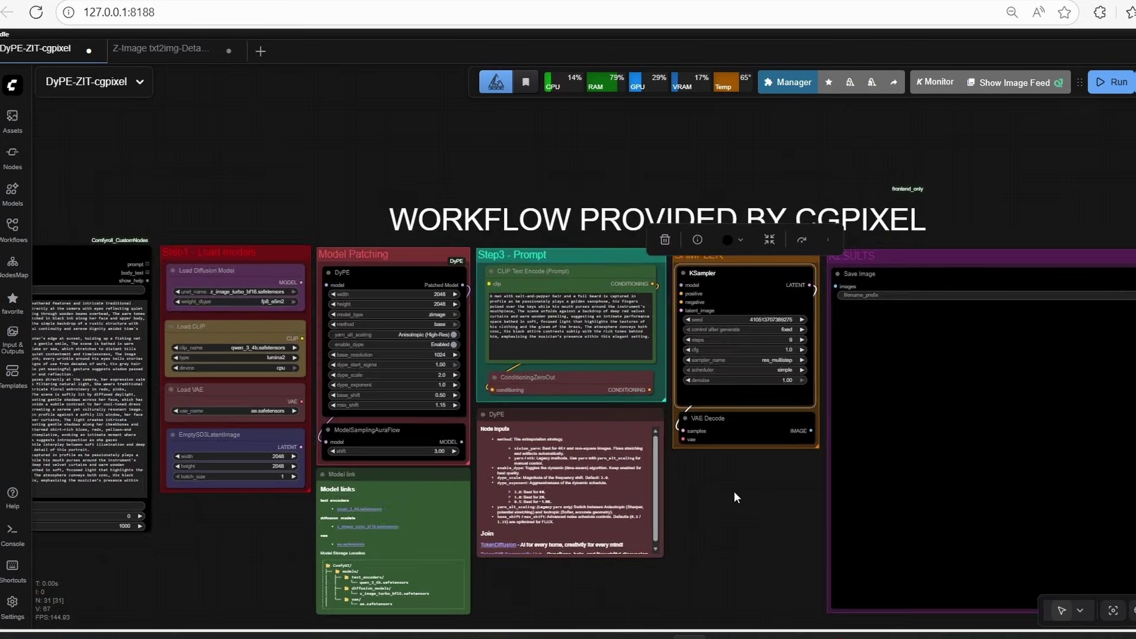
scroll(735, 493, up, 3)
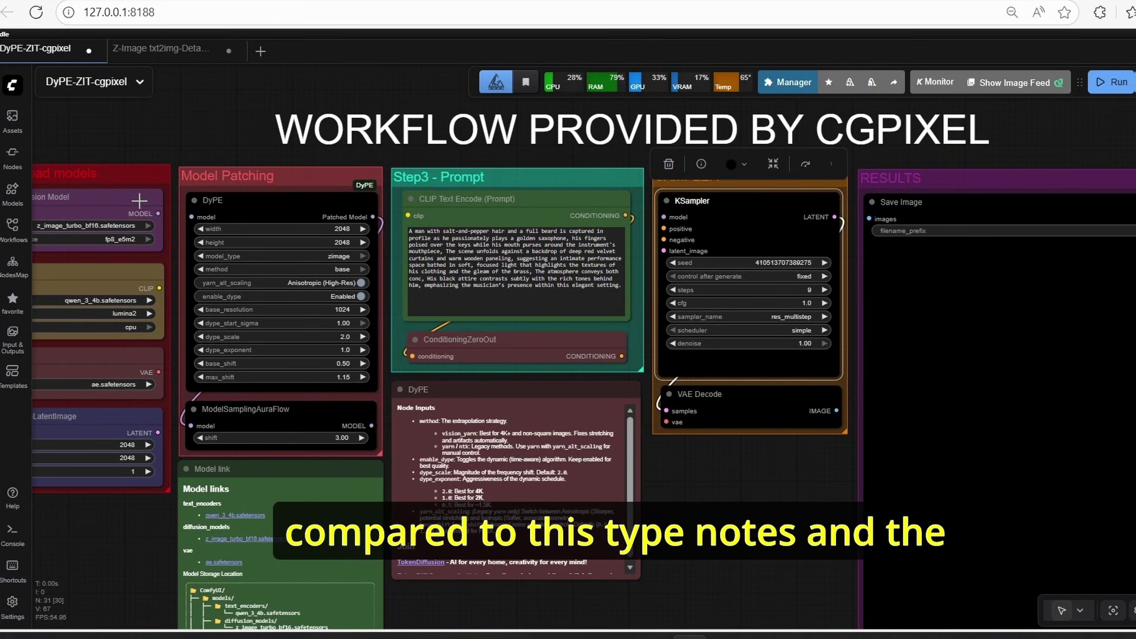
Select the DyPE node and review it alongside the node notes and the sampler.
click(258, 207)
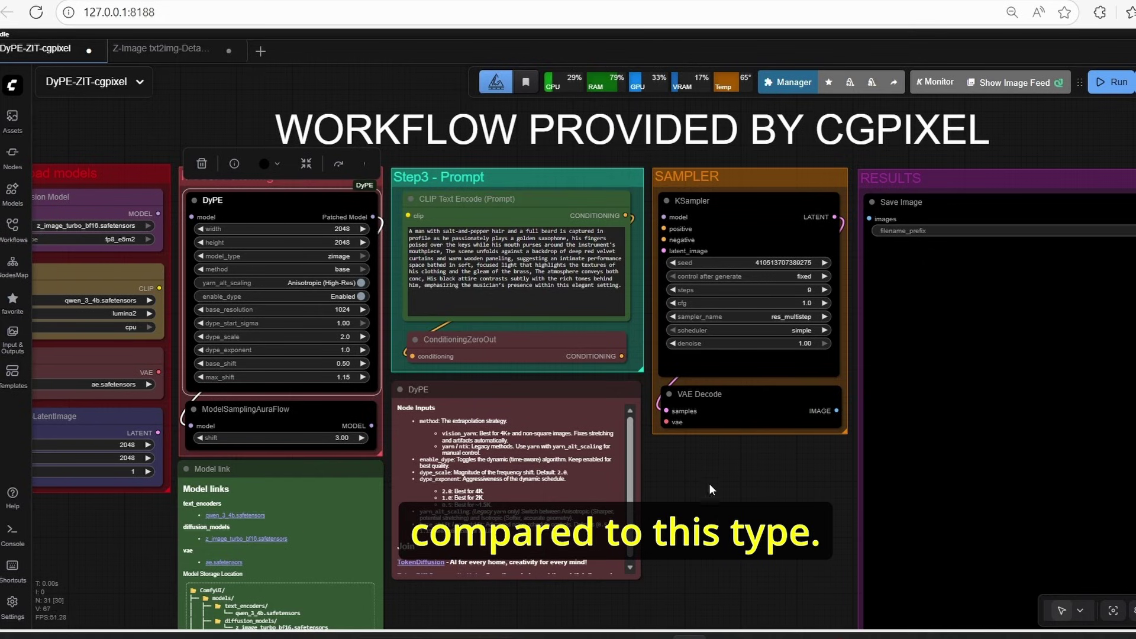
scroll(258, 206, up, 2)
scroll(355, 254, down, 2)
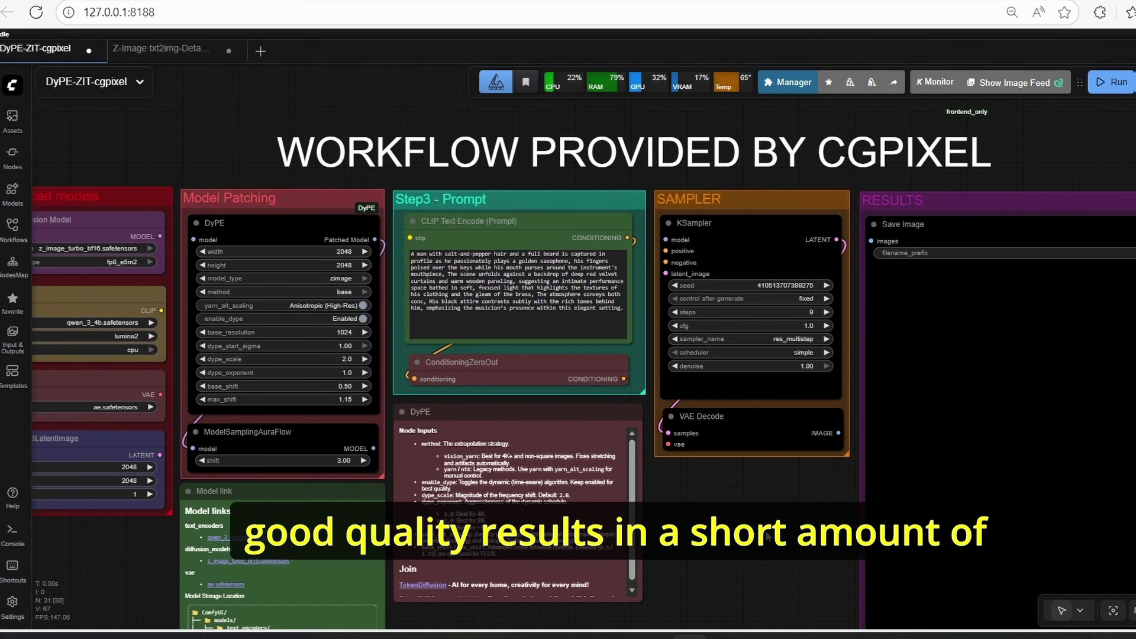
scroll(767, 536, down, 2)
drag(766, 536, 632, 457)
scroll(632, 456, up, 1)
drag(507, 480, 613, 478)
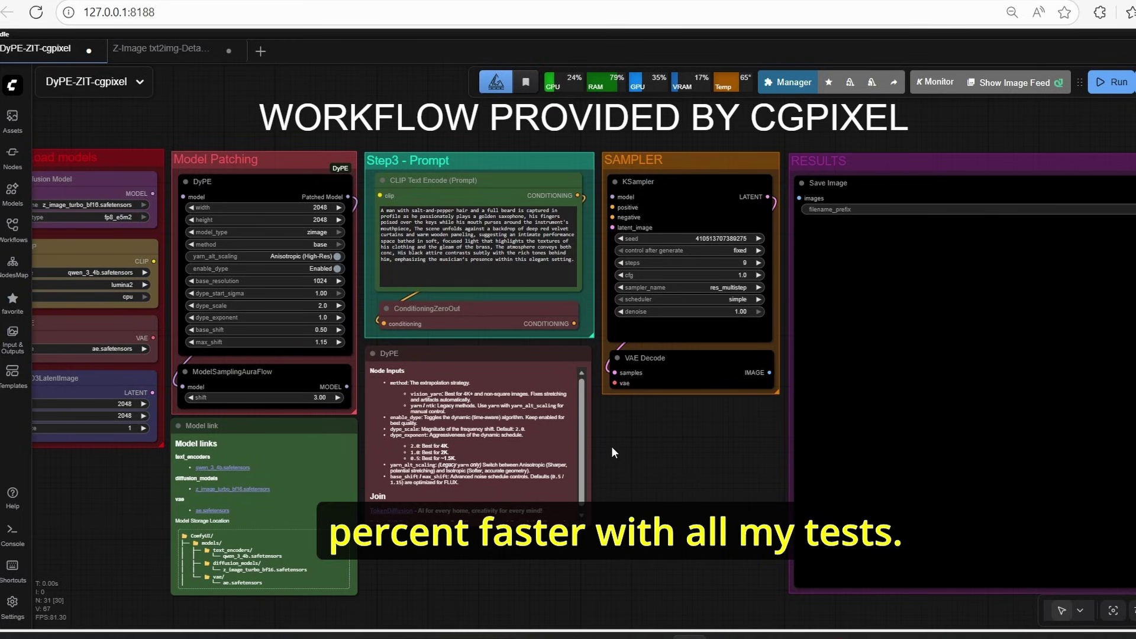
Survey the full DyPE workflow and focus on the DyPE node in the Model Patching group.
scroll(670, 461, down, 2)
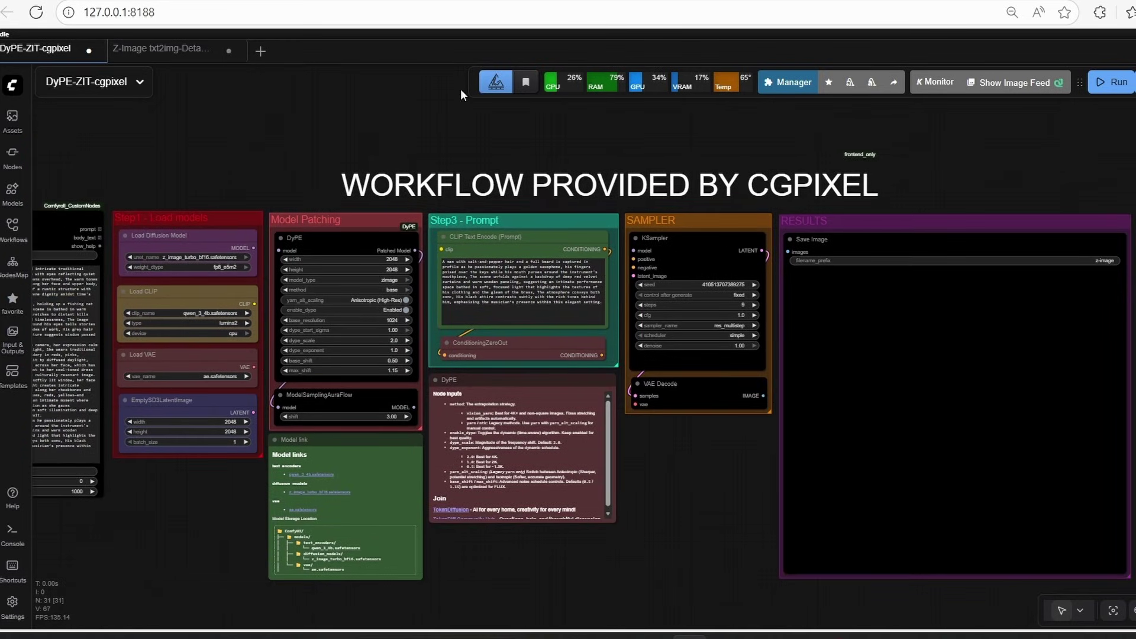
scroll(350, 183, up, 2)
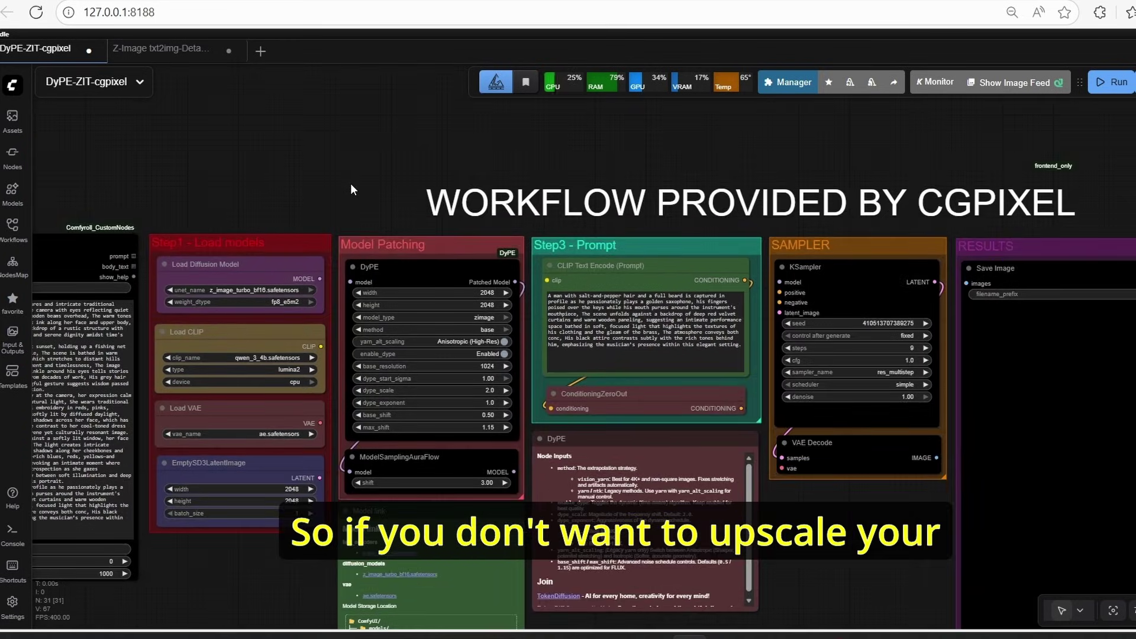
scroll(351, 183, up, 3)
click(454, 287)
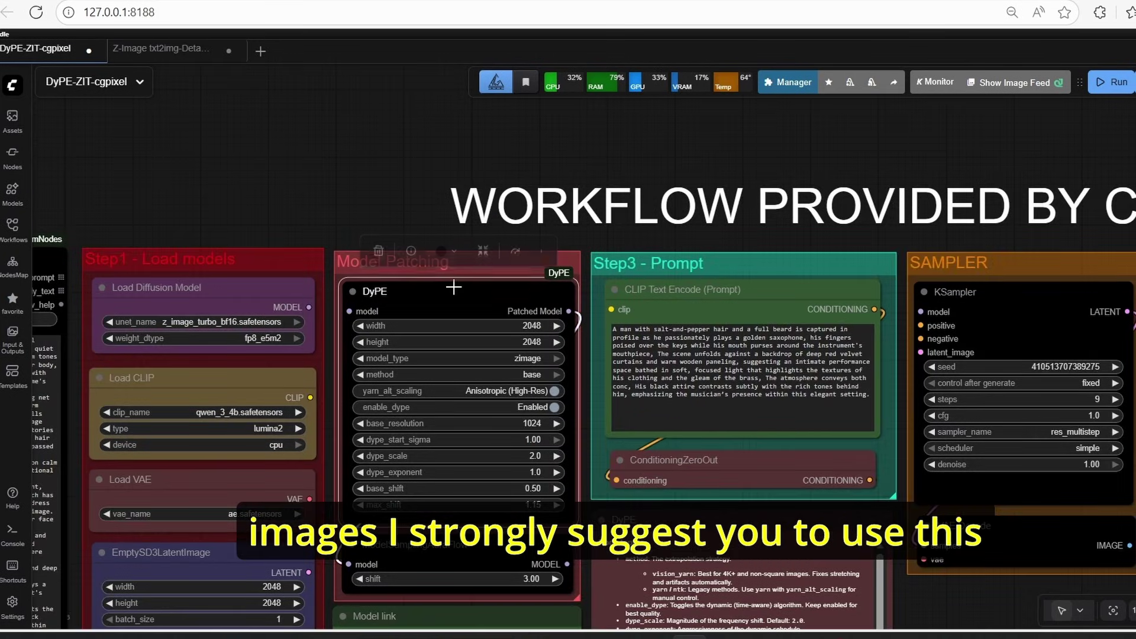
Switch to the Z-Image txt2img-DetailDaemon workflow and examine the nodes of its DETAILS DEMONS group.
click(158, 48)
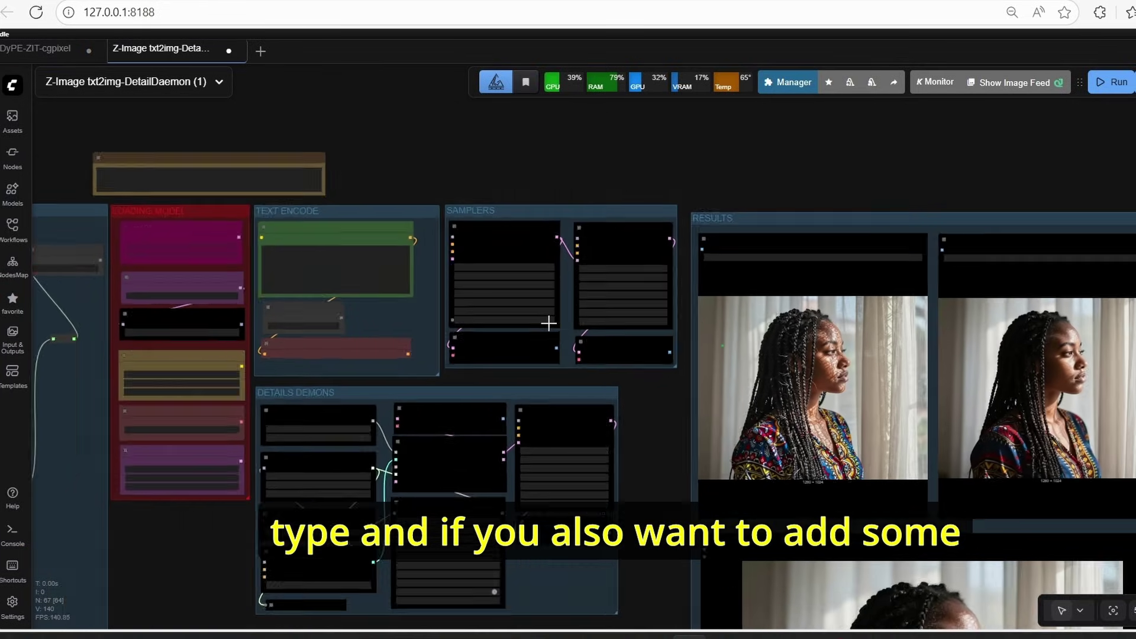
scroll(509, 417, up, 7)
drag(525, 325, 720, 307)
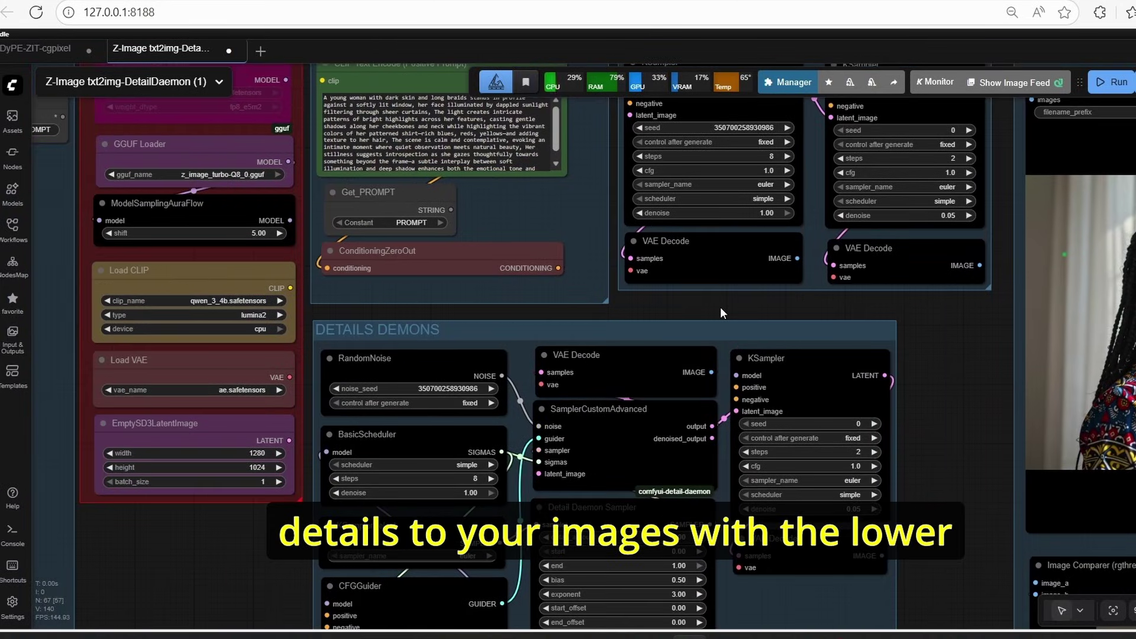
scroll(720, 307, down, 2)
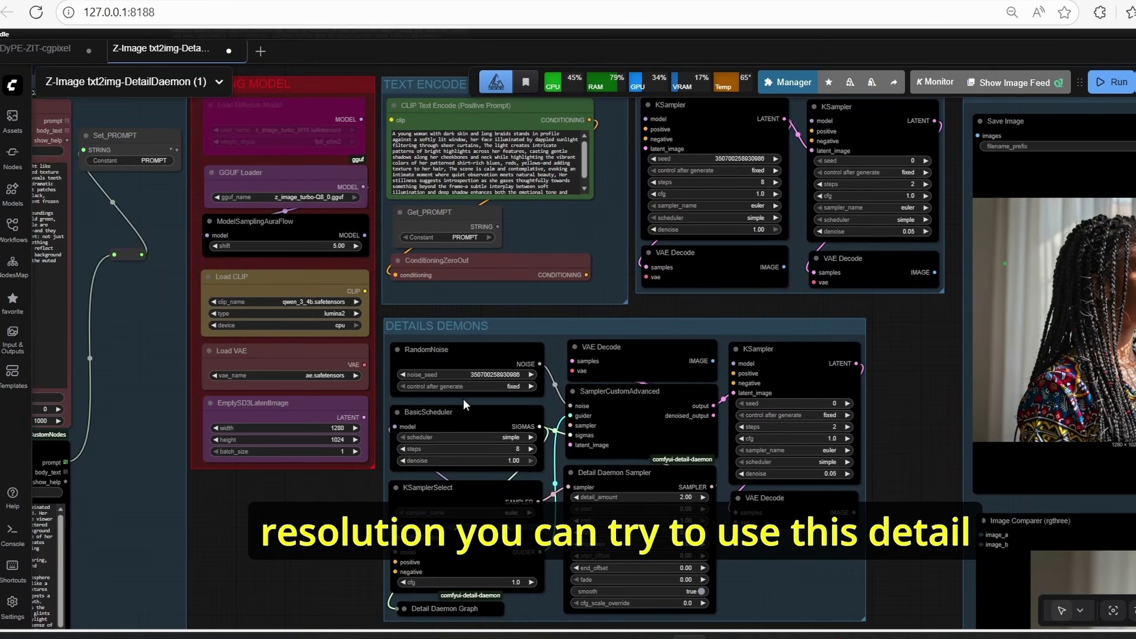
drag(261, 527, 287, 534)
scroll(702, 325, up, 3)
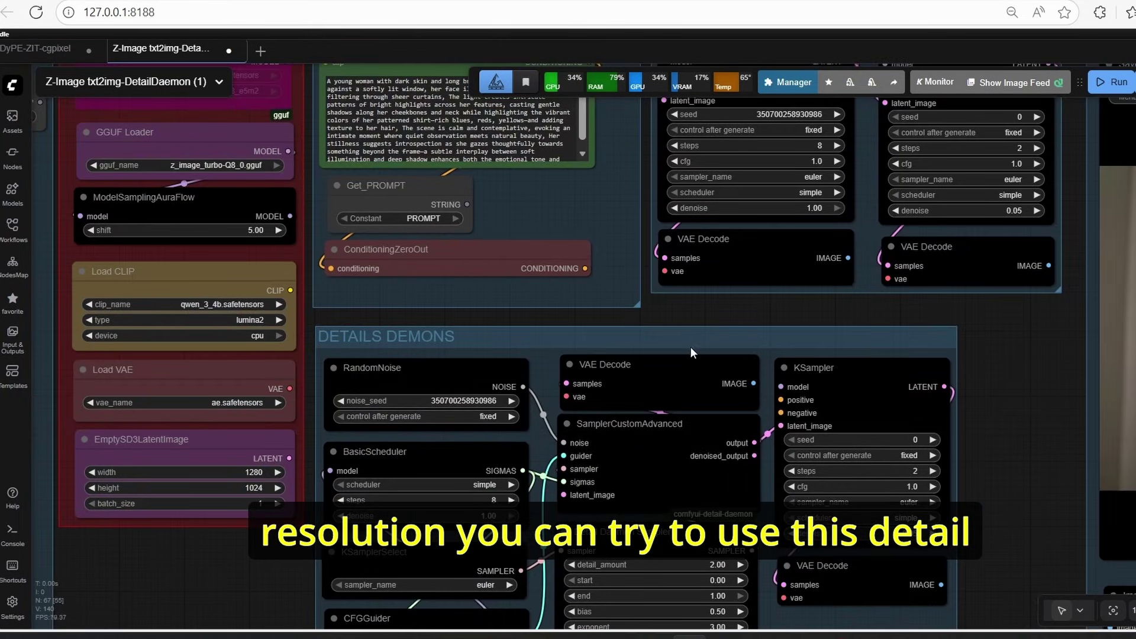
scroll(823, 316, down, 3)
drag(970, 412, 754, 353)
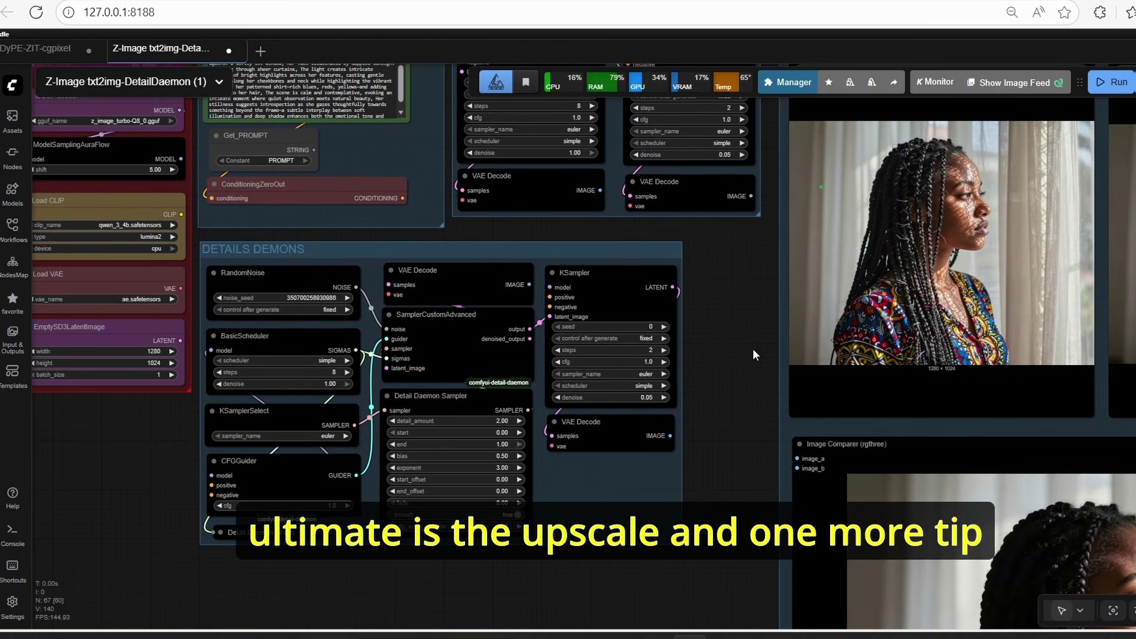
Examine the GGUF Loader in the LOADING MODEL group and the model file it uses.
scroll(747, 344, down, 3)
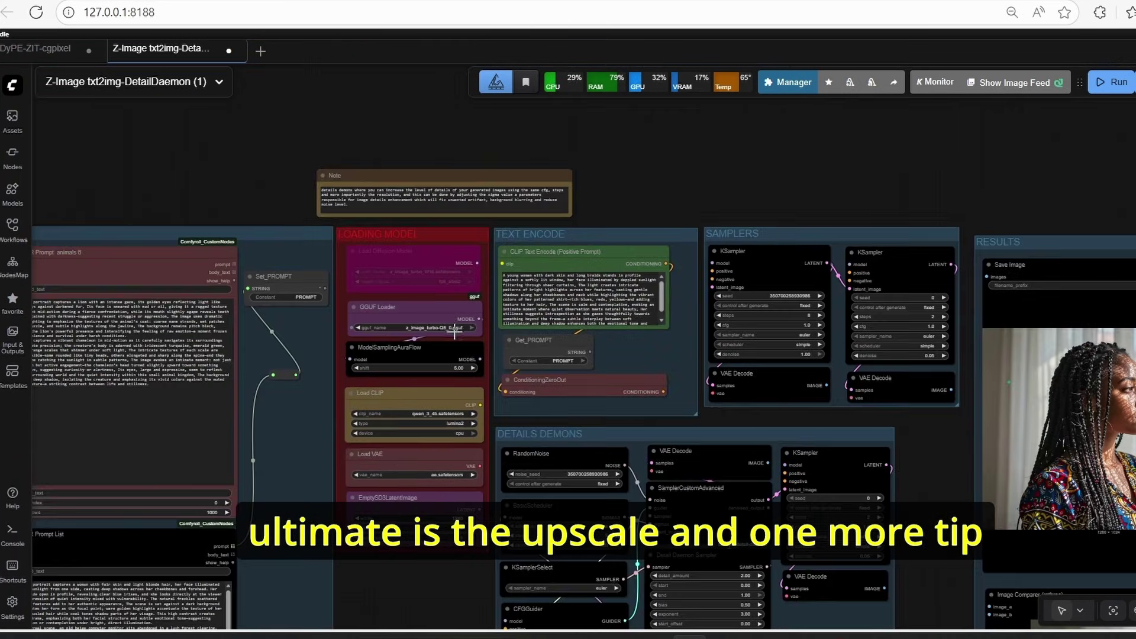
scroll(934, 452, up, 5)
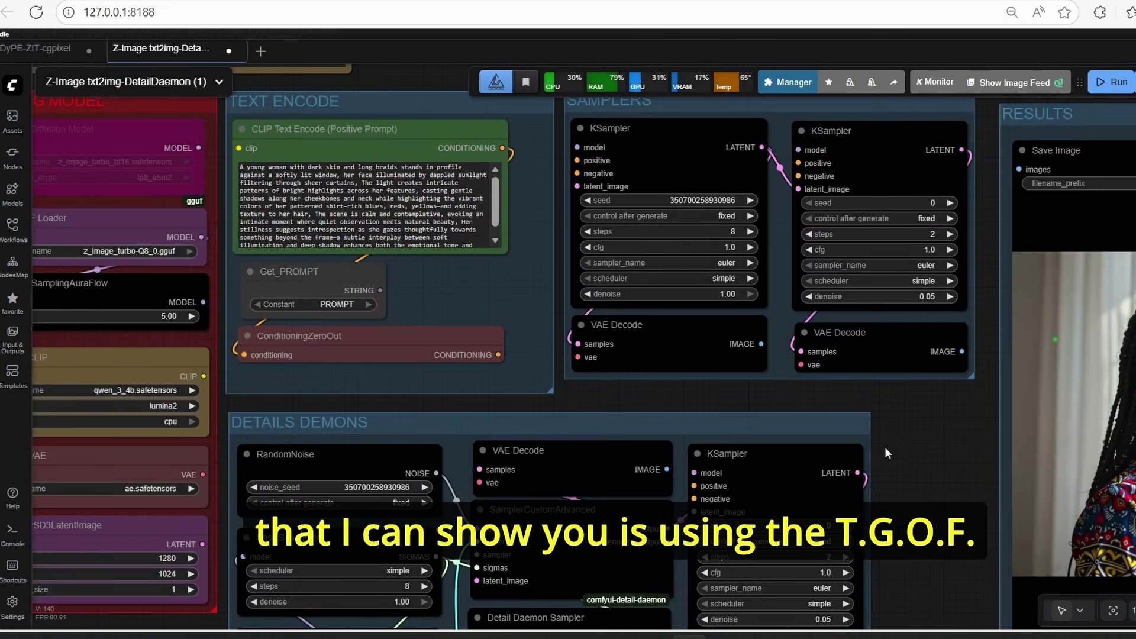
scroll(619, 389, down, 3)
scroll(319, 248, up, 5)
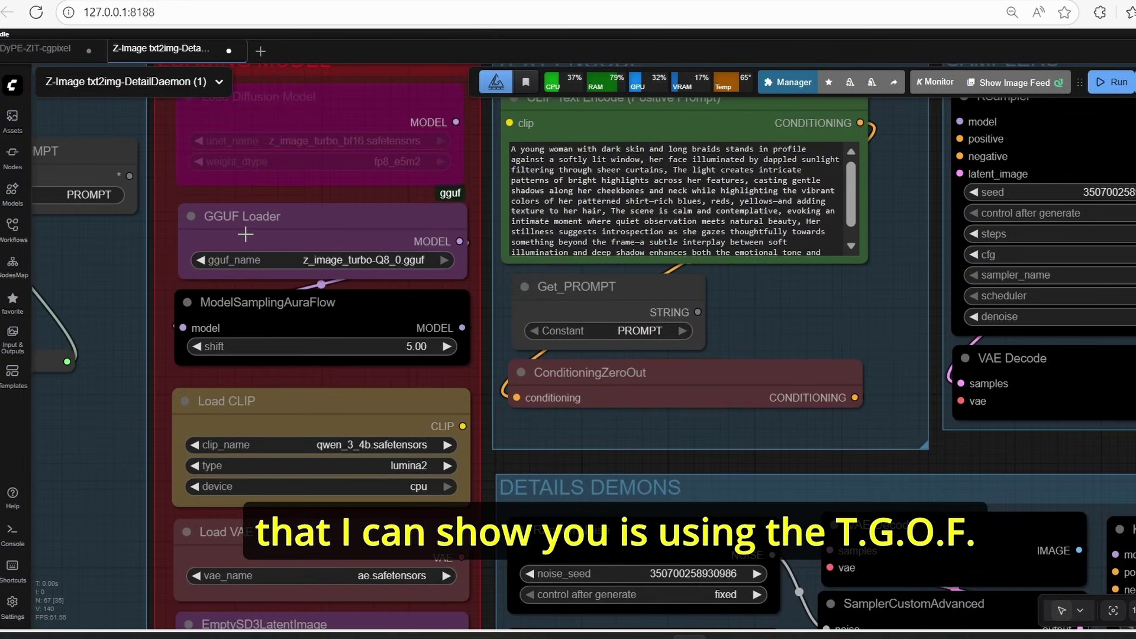
scroll(245, 234, down, 3)
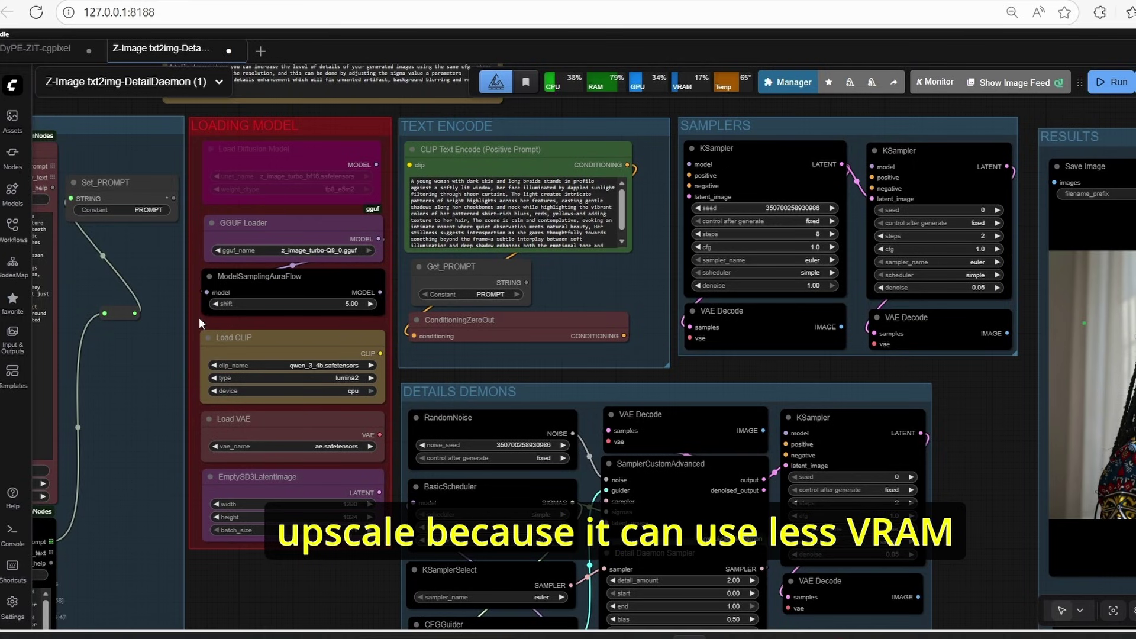
scroll(195, 311, up, 3)
drag(183, 296, 459, 304)
scroll(460, 305, down, 3)
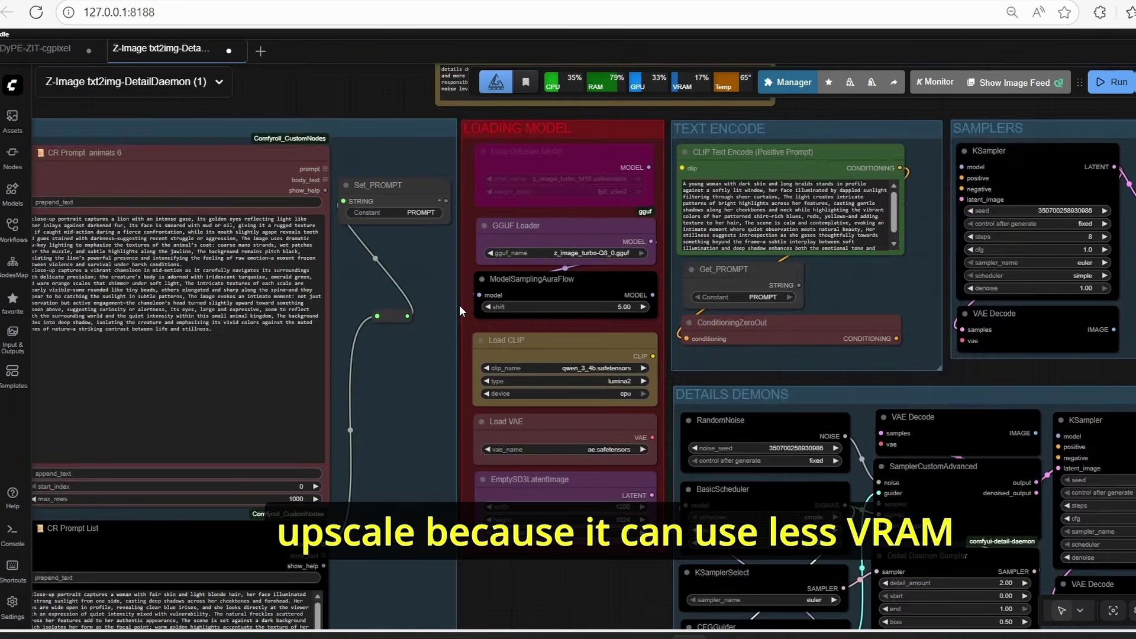
scroll(541, 221, up, 4)
scroll(923, 464, down, 2)
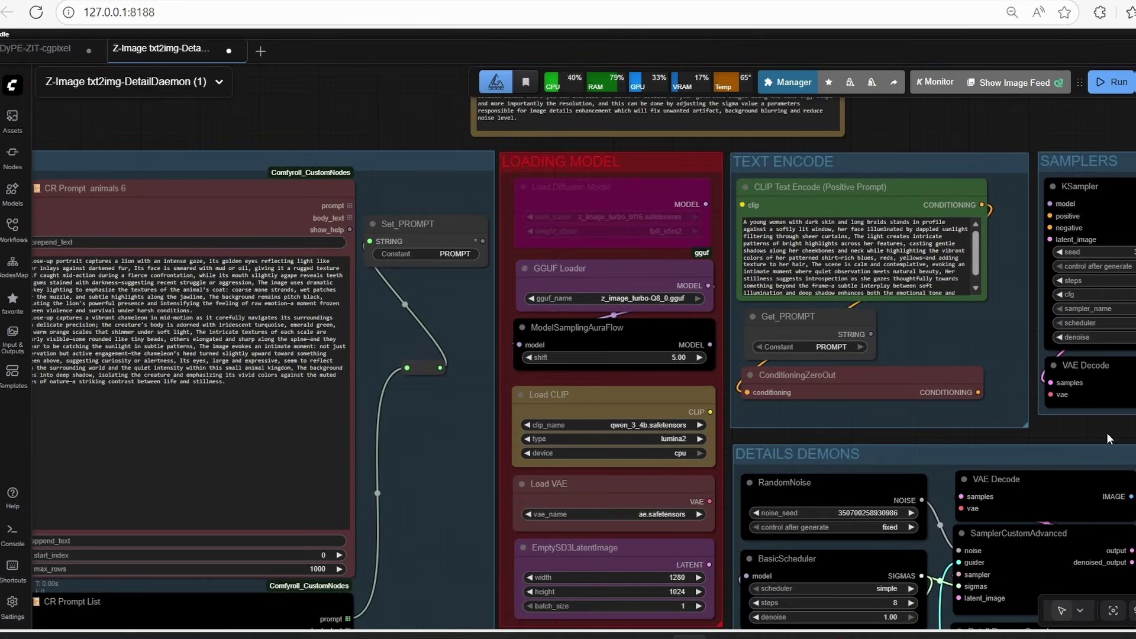
Survey the whole DetailDaemon workflow, from the prompt nodes to the results.
drag(1107, 433, 730, 386)
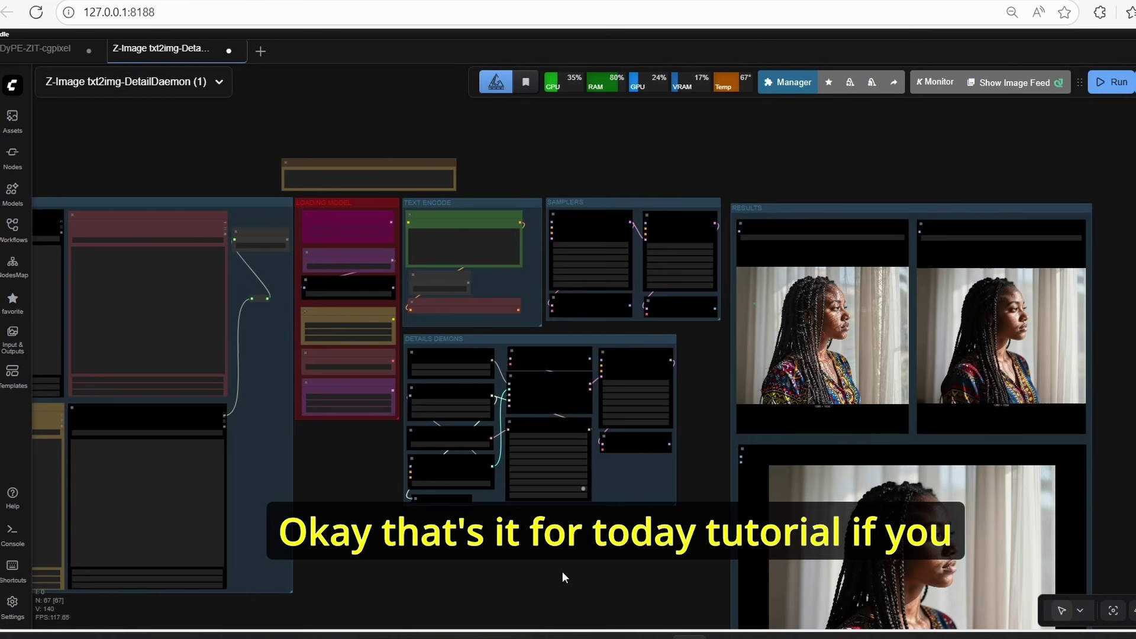
scroll(584, 367, up, 1)
scroll(440, 524, up, 4)
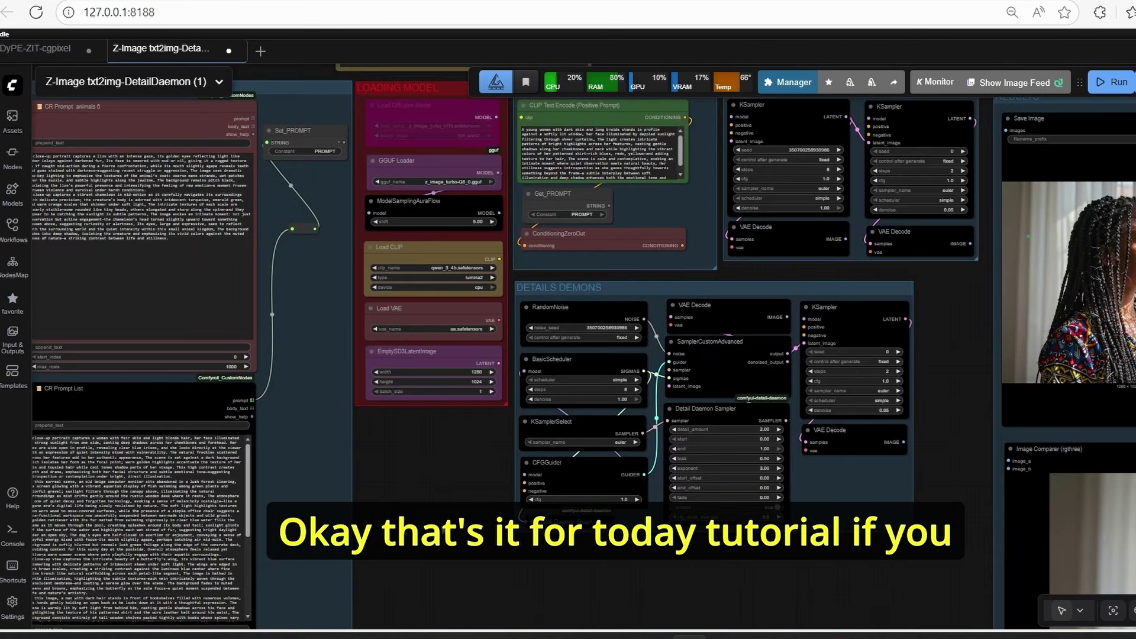